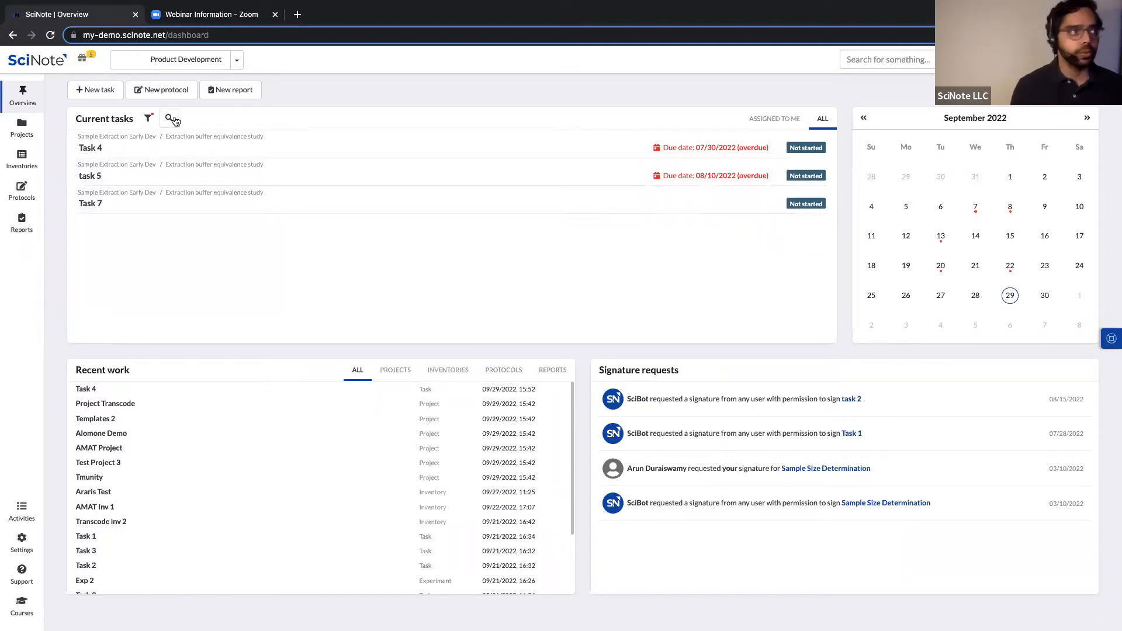
# Open the Current tasks filters: due-date sorting, the Sample Extraction project and the Extraction buffer experiment.
pyautogui.click(173, 119)
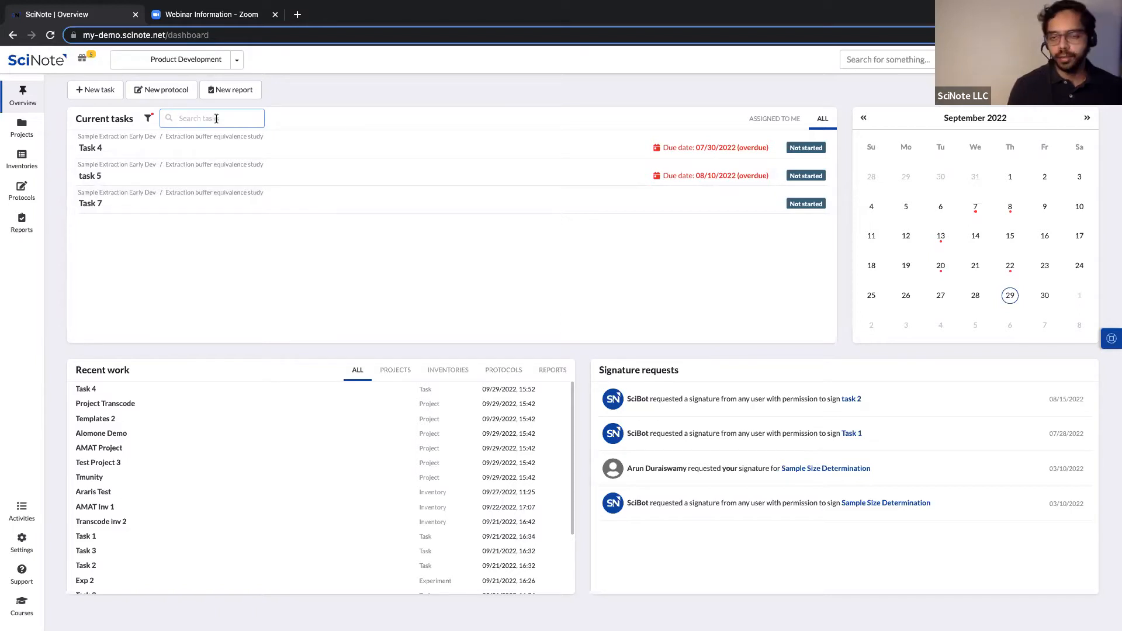
pyautogui.click(148, 119)
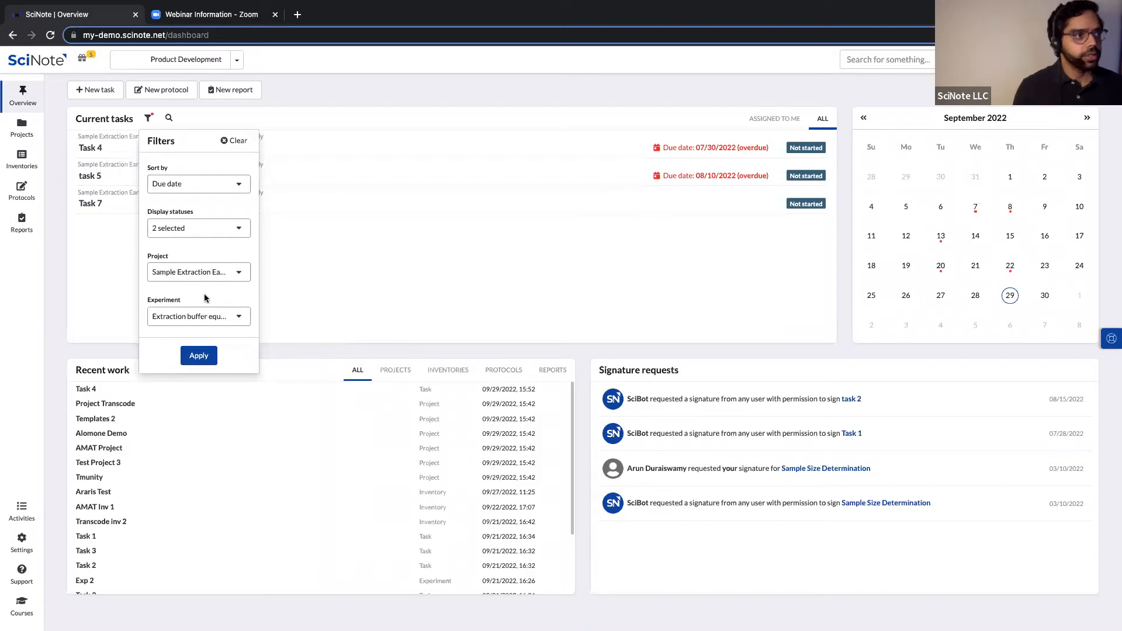
# Clear all Current tasks filters and list only tasks assigned to me.
pyautogui.click(235, 141)
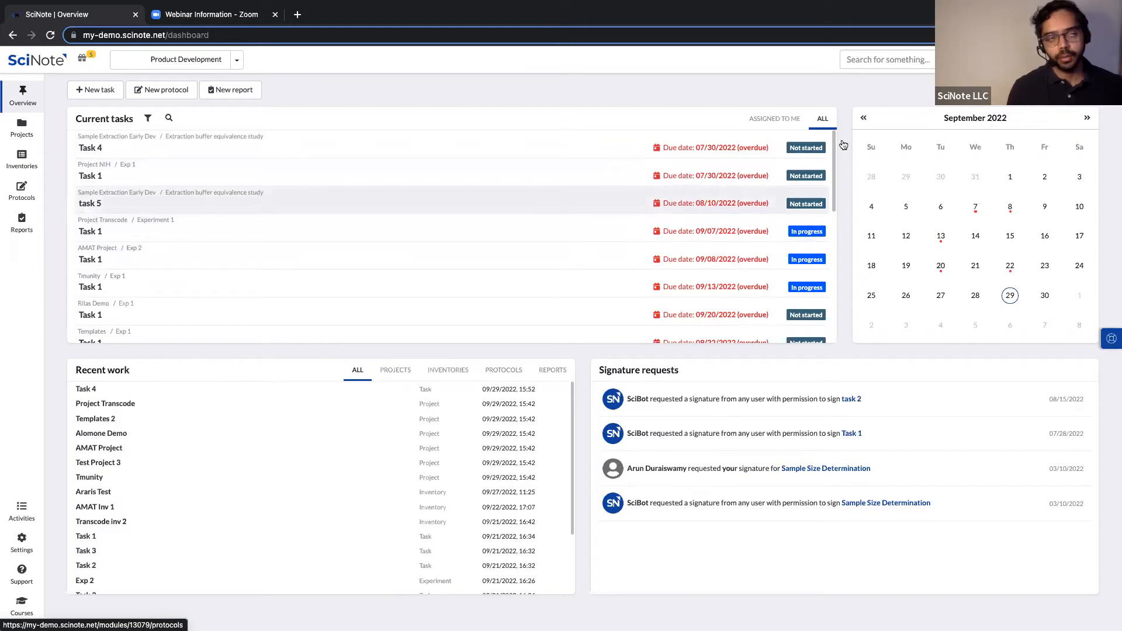
pyautogui.click(775, 119)
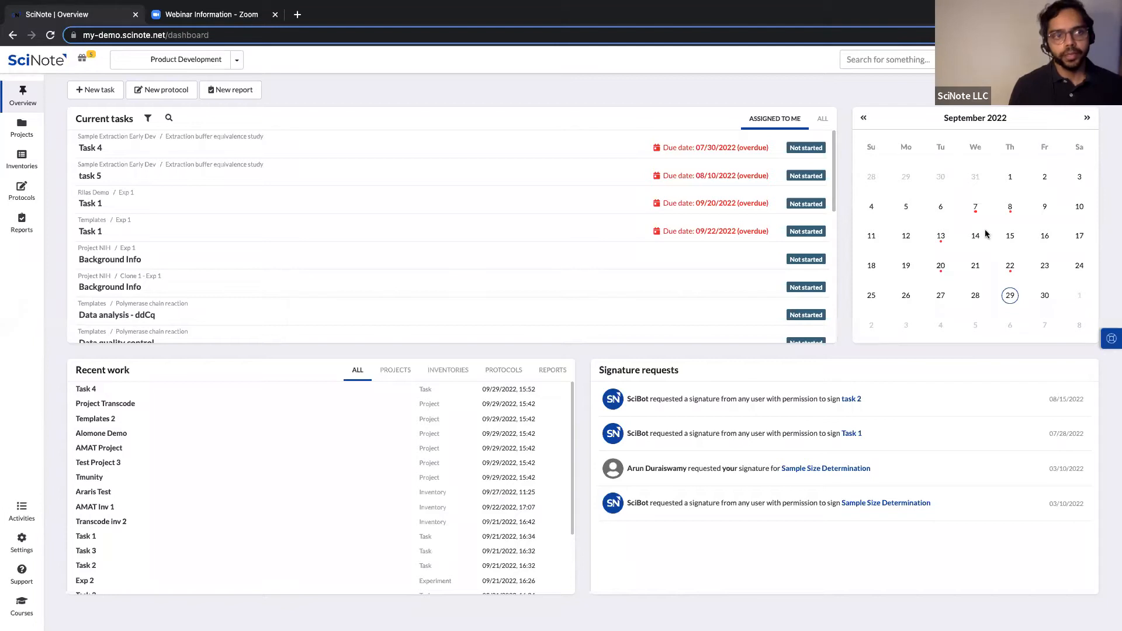
pyautogui.click(942, 267)
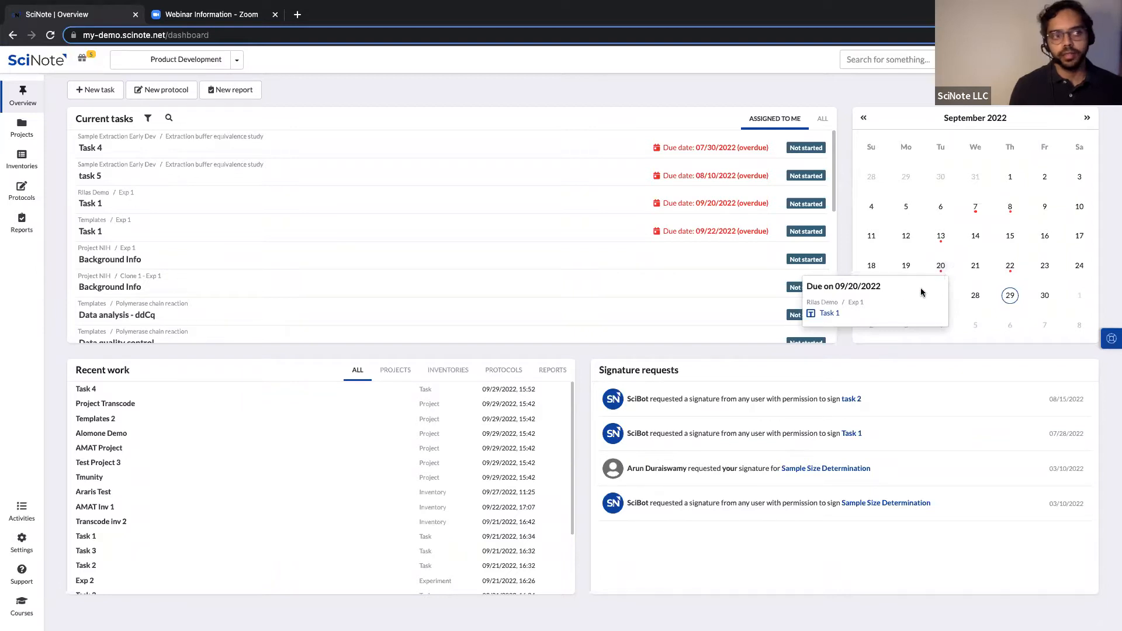
pyautogui.click(1011, 268)
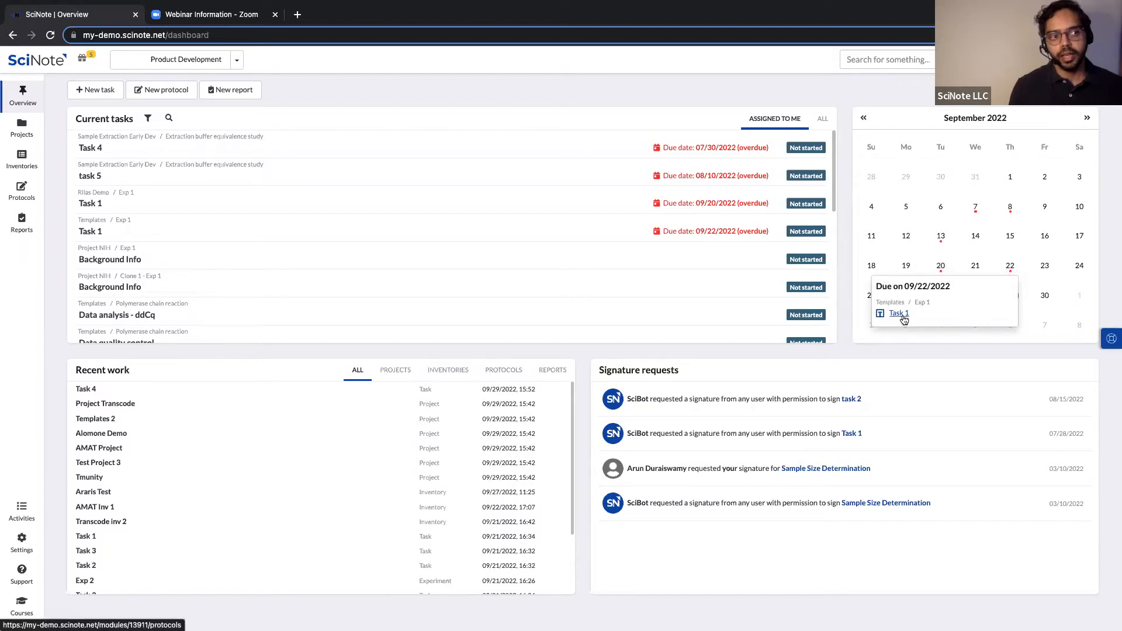
pyautogui.click(892, 343)
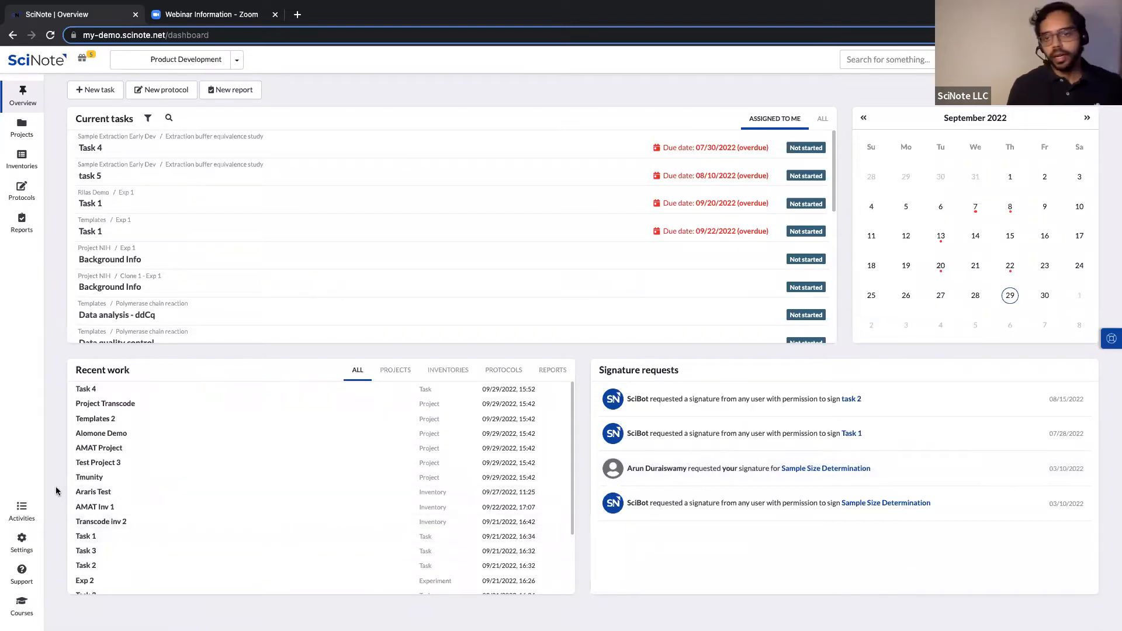
# Open the My preferences page in Settings to see time zone, date format and notifications.
pyautogui.click(30, 545)
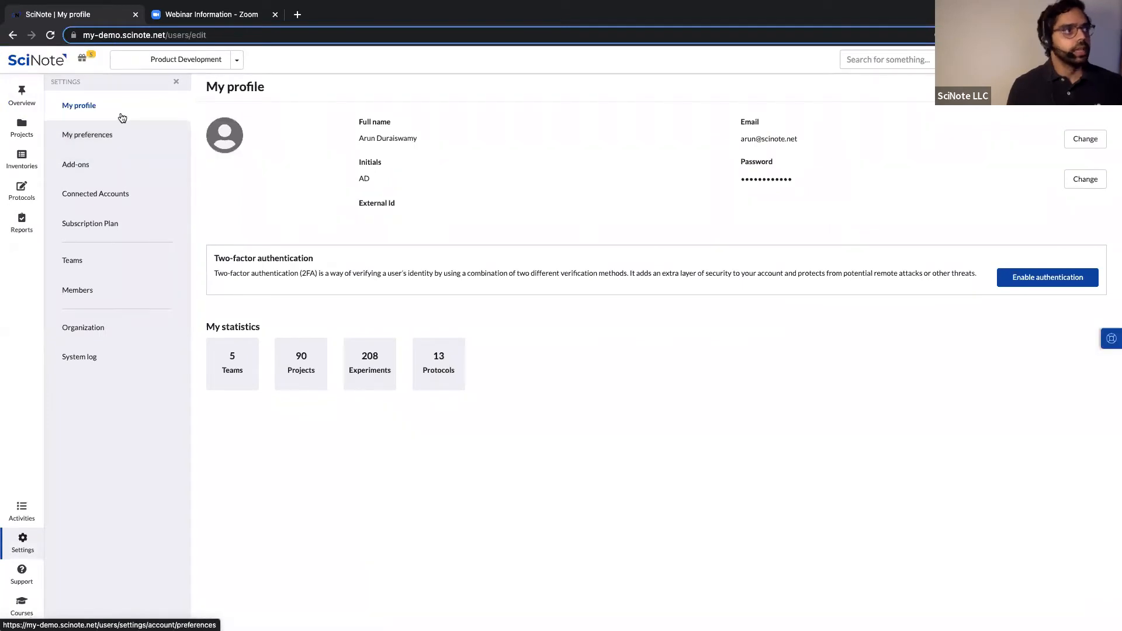
pyautogui.click(116, 136)
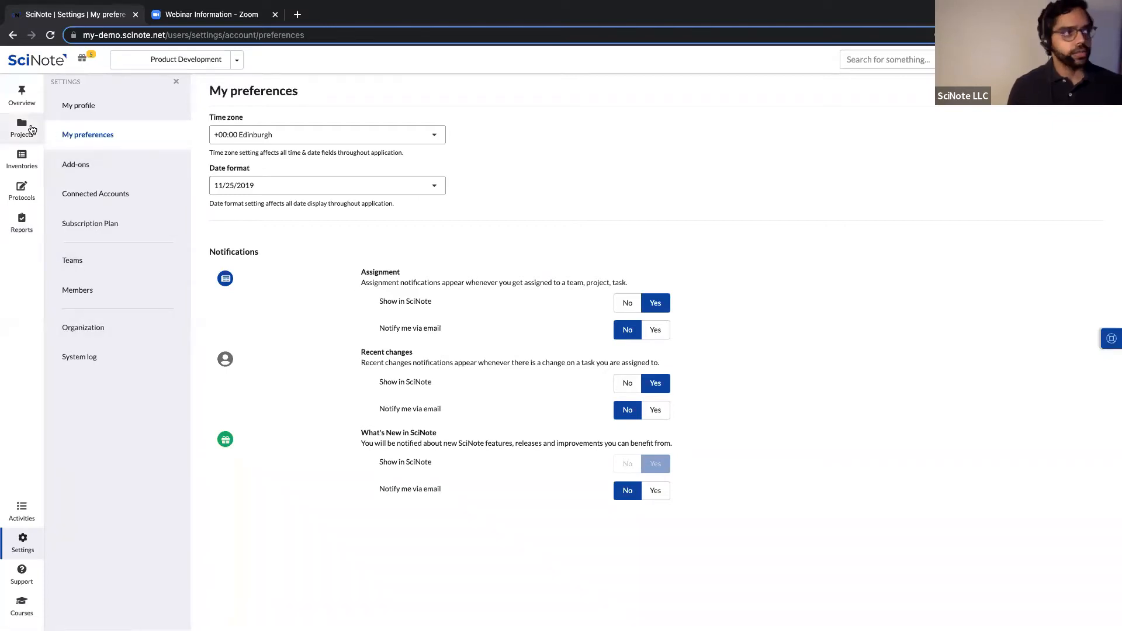
# Go to Projects, showing the Team 2, Team 1, Completed Projects and NGS IVD Assay folders.
pyautogui.click(31, 129)
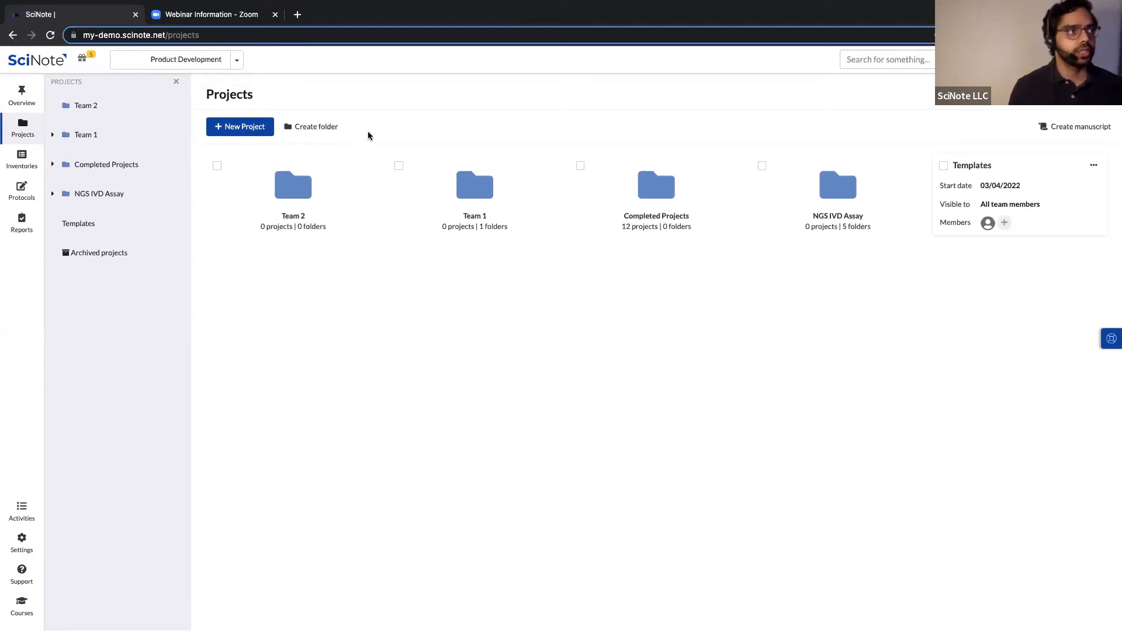
pyautogui.click(238, 61)
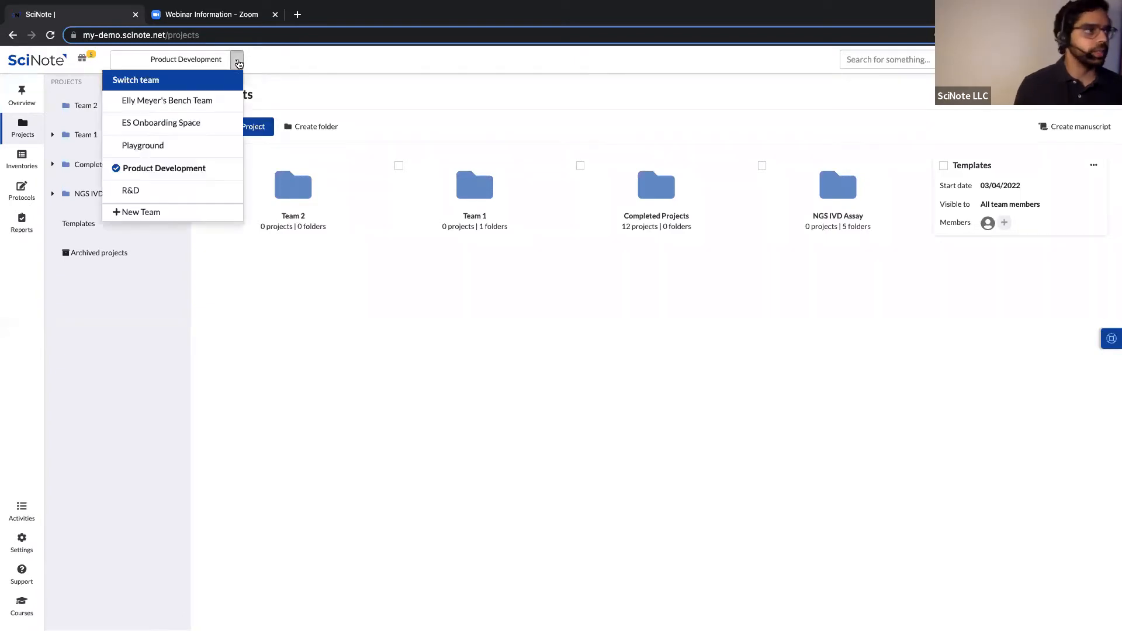
pyautogui.click(195, 168)
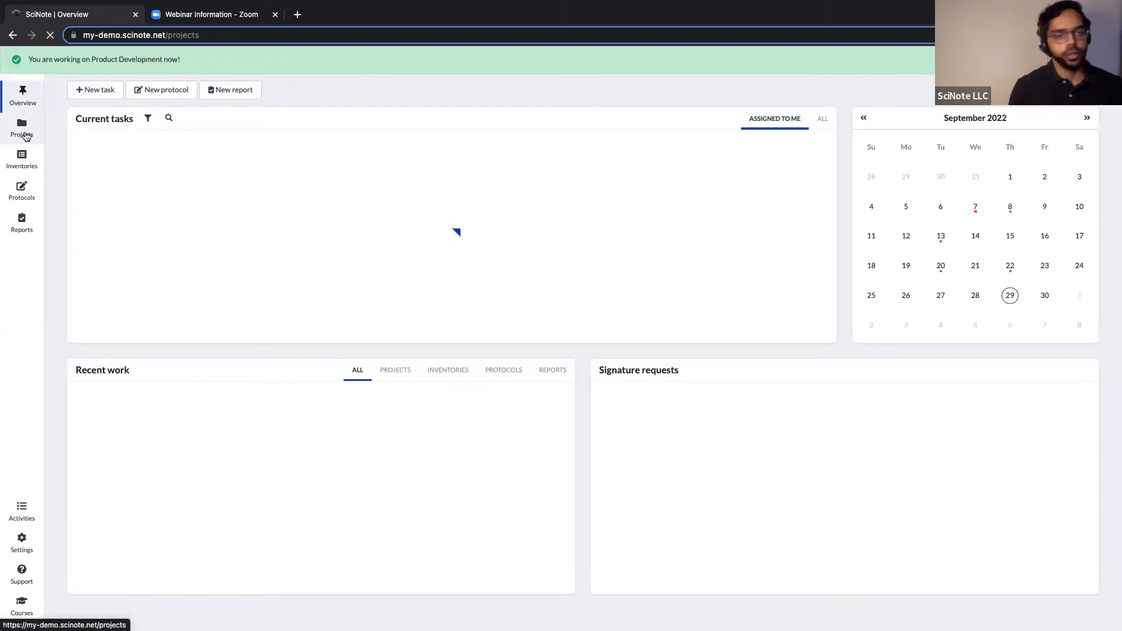
pyautogui.click(26, 136)
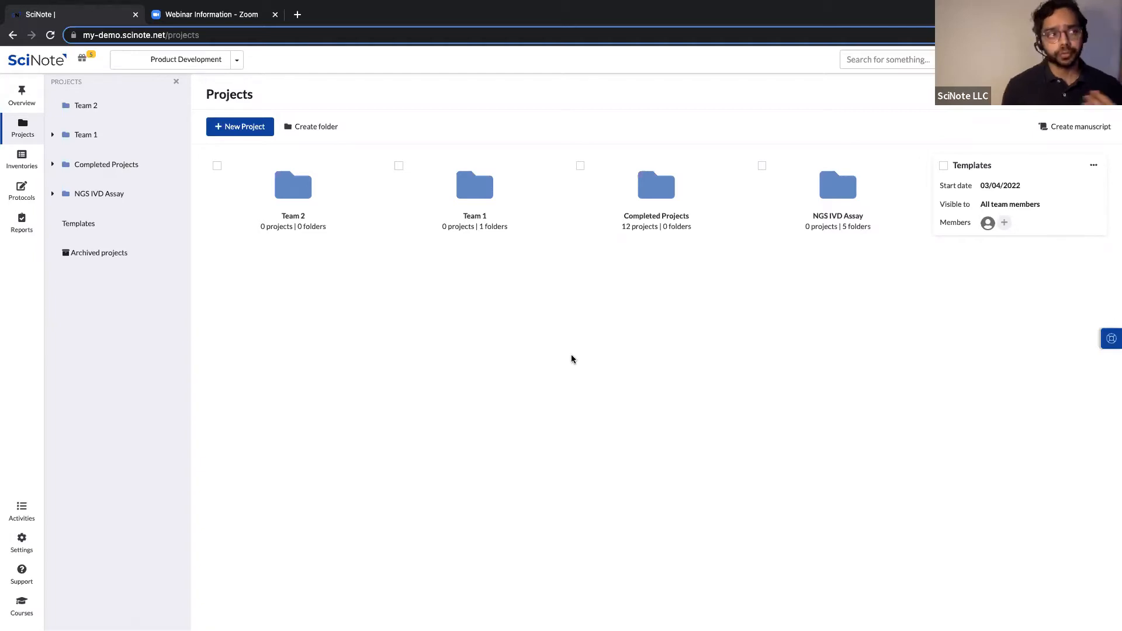
pyautogui.click(482, 224)
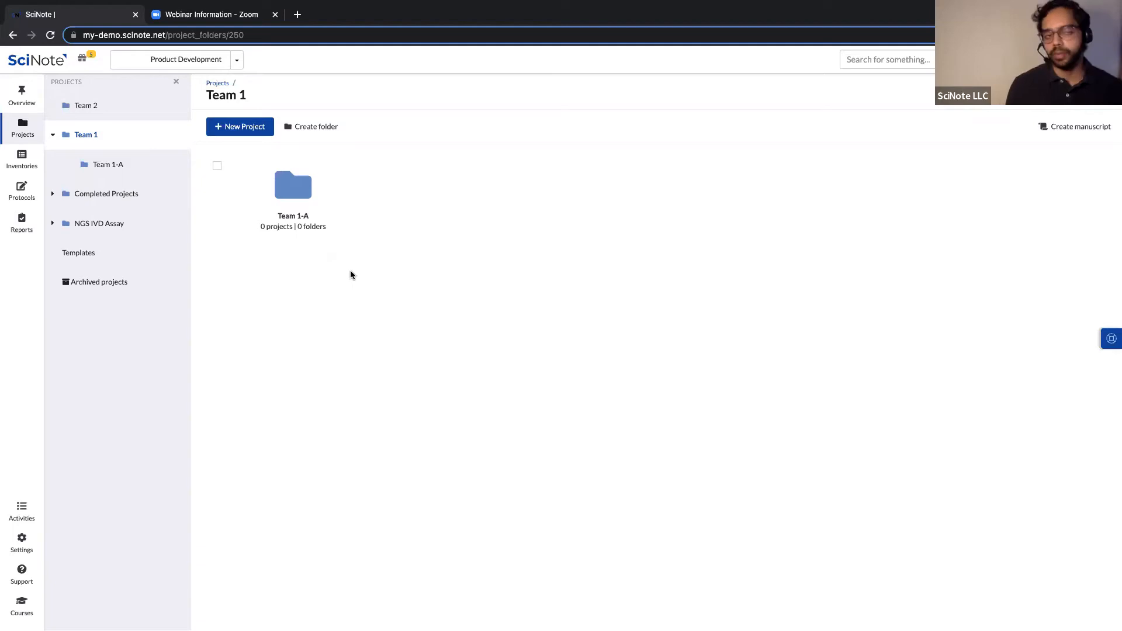
pyautogui.click(217, 83)
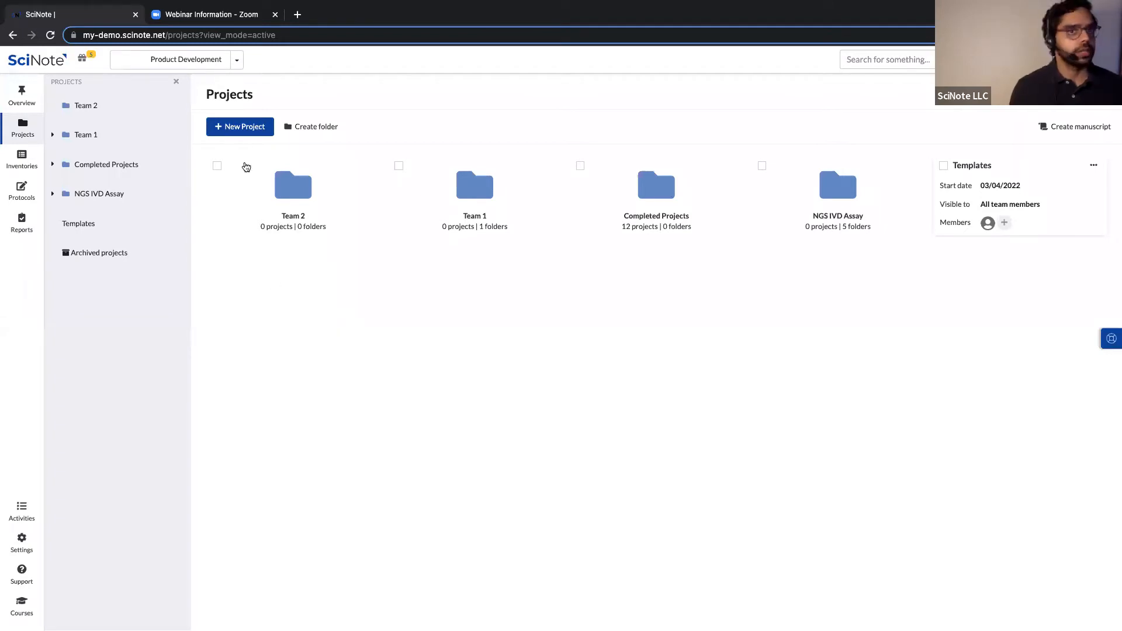
# Create the project 'Vaccine Effectiveness Study', visible to project members only.
pyautogui.click(238, 128)
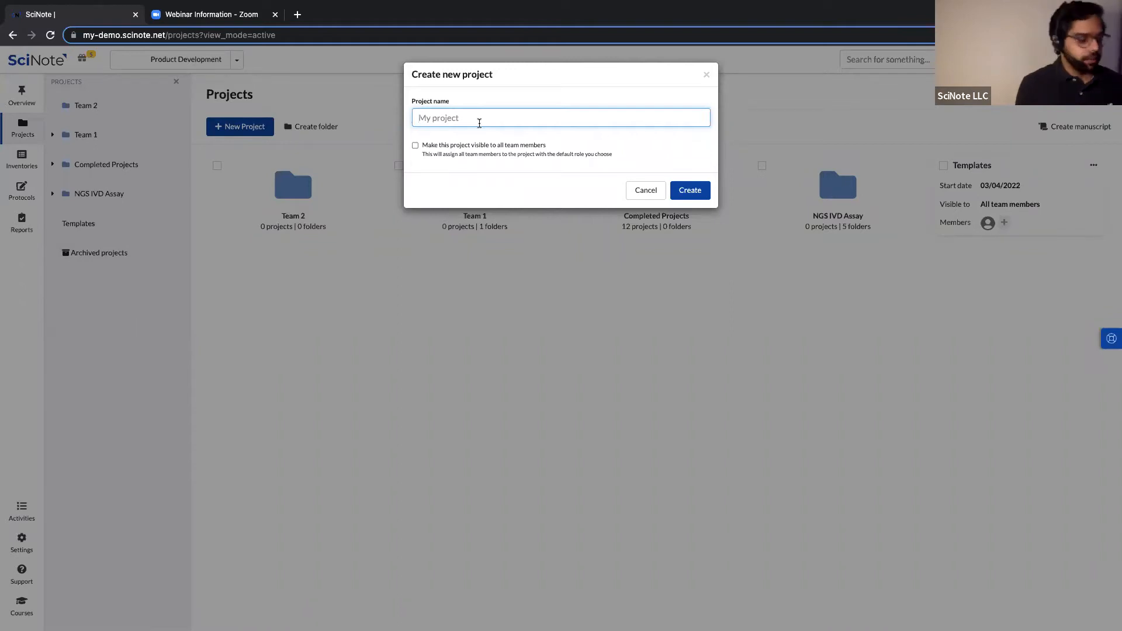
pyautogui.write('Vaccine Effectiv')
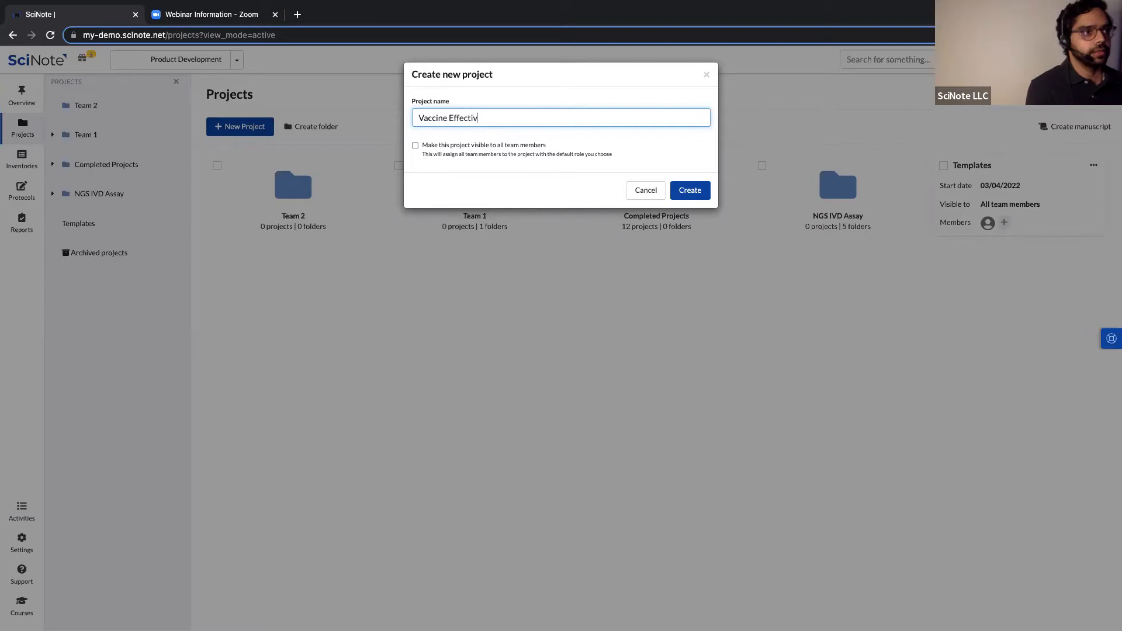
pyautogui.write('eness Study')
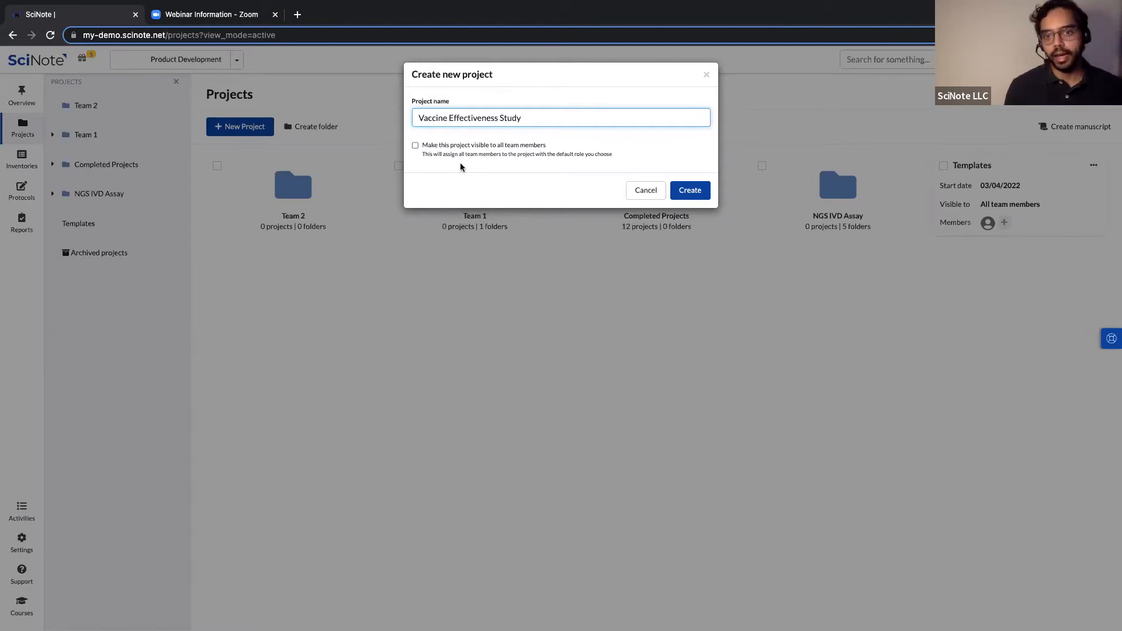
pyautogui.click(416, 145)
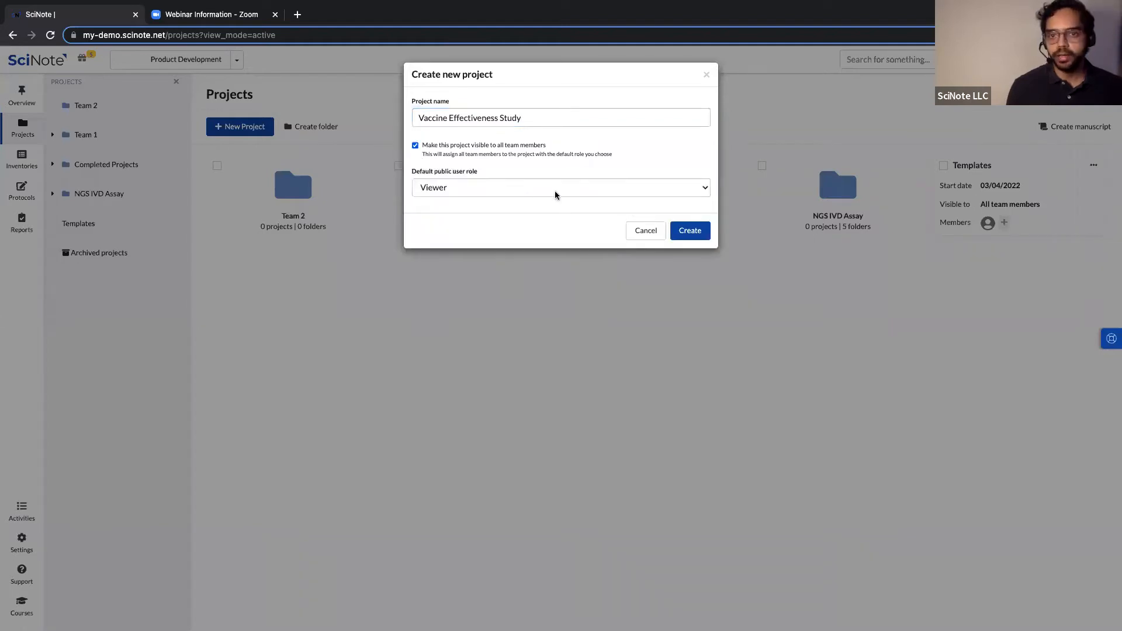
pyautogui.click(536, 194)
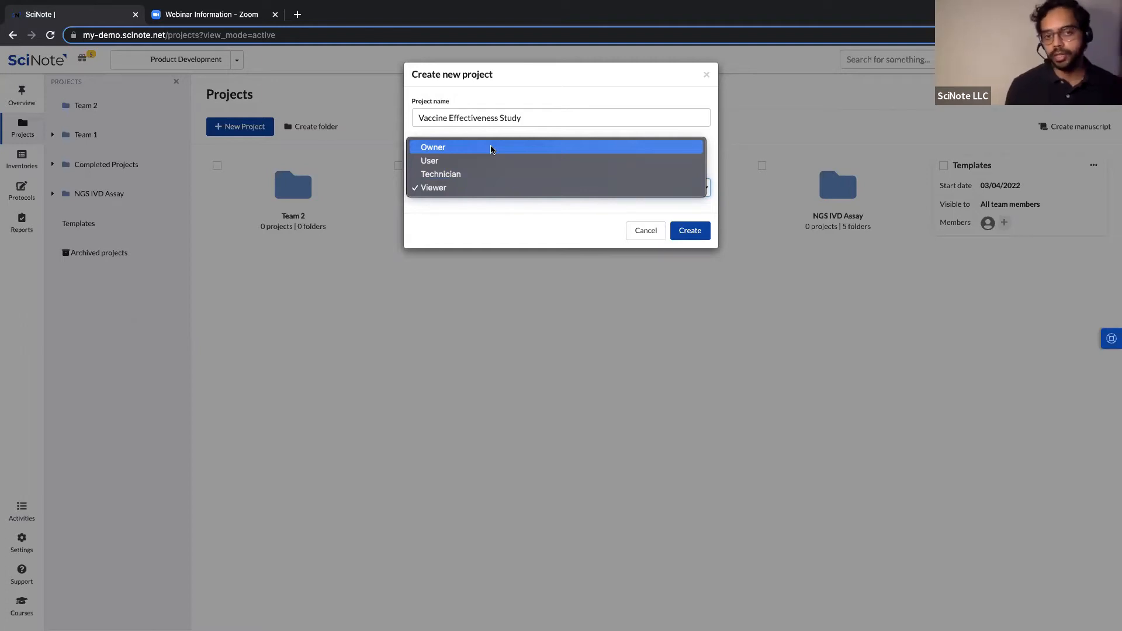
pyautogui.click(466, 229)
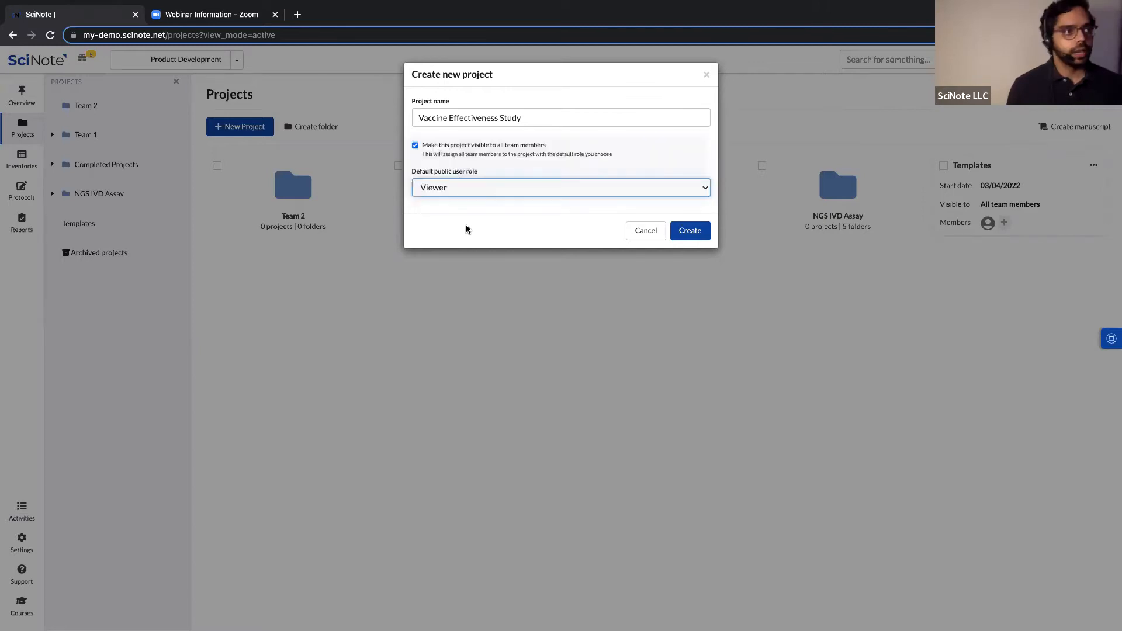
pyautogui.click(414, 145)
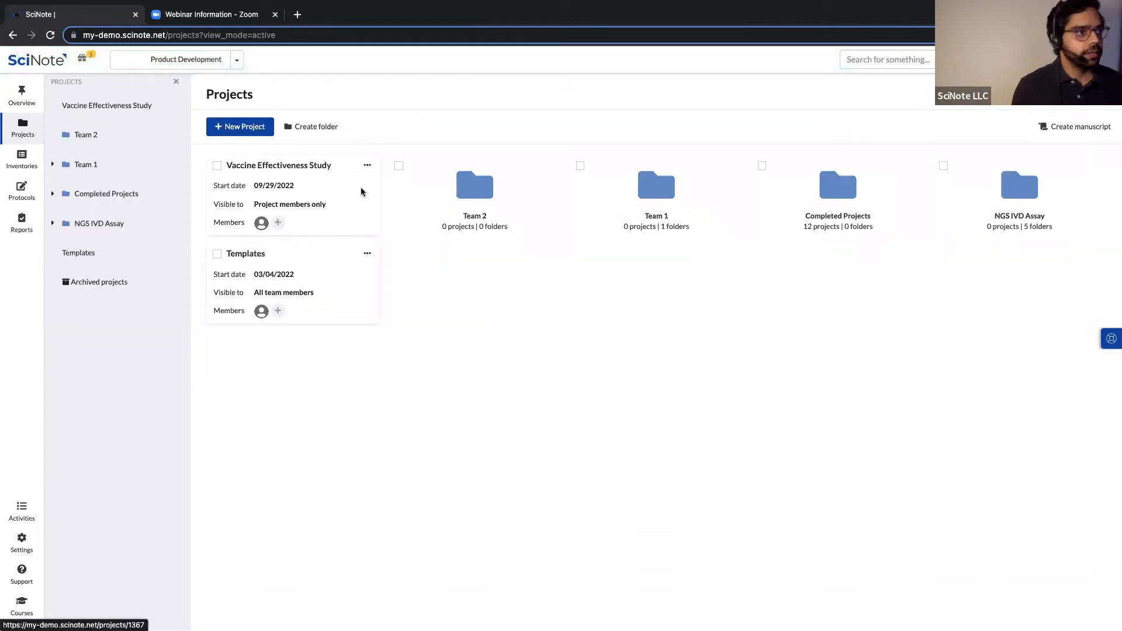
# Open member access for Vaccine Effectiveness Study and browse suggested people, then close without adding anyone.
pyautogui.click(372, 167)
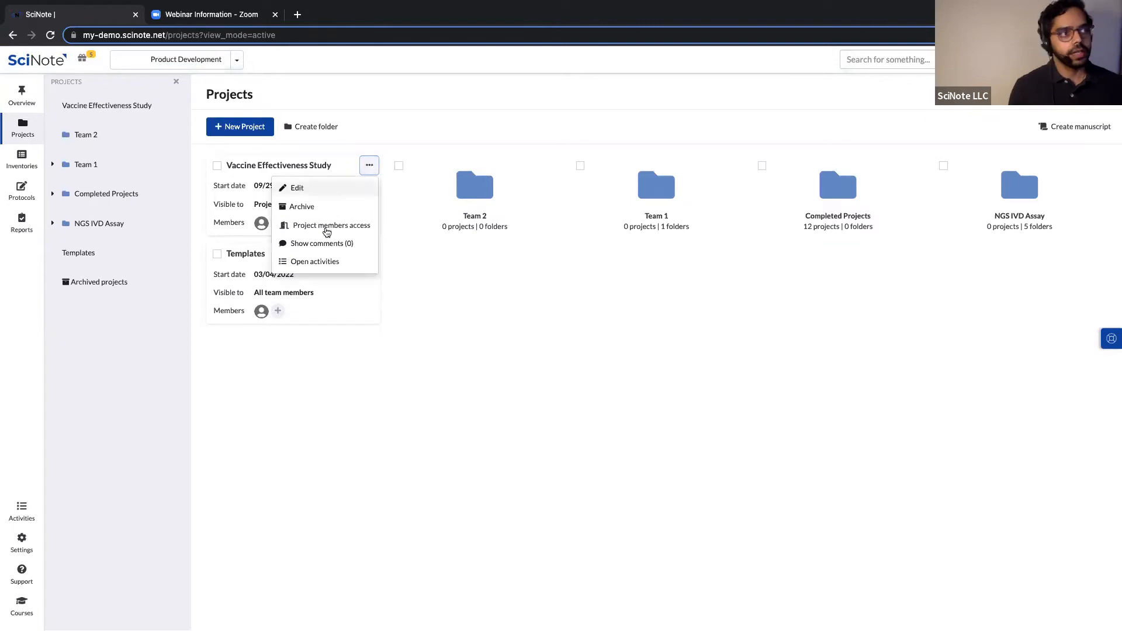
pyautogui.click(326, 232)
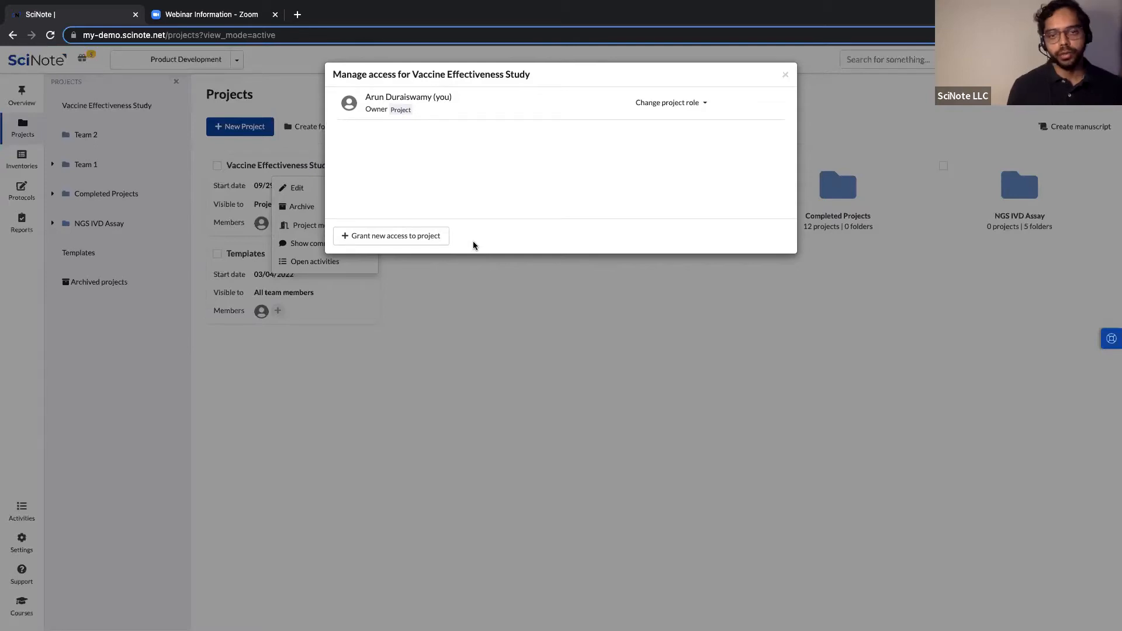
pyautogui.click(374, 236)
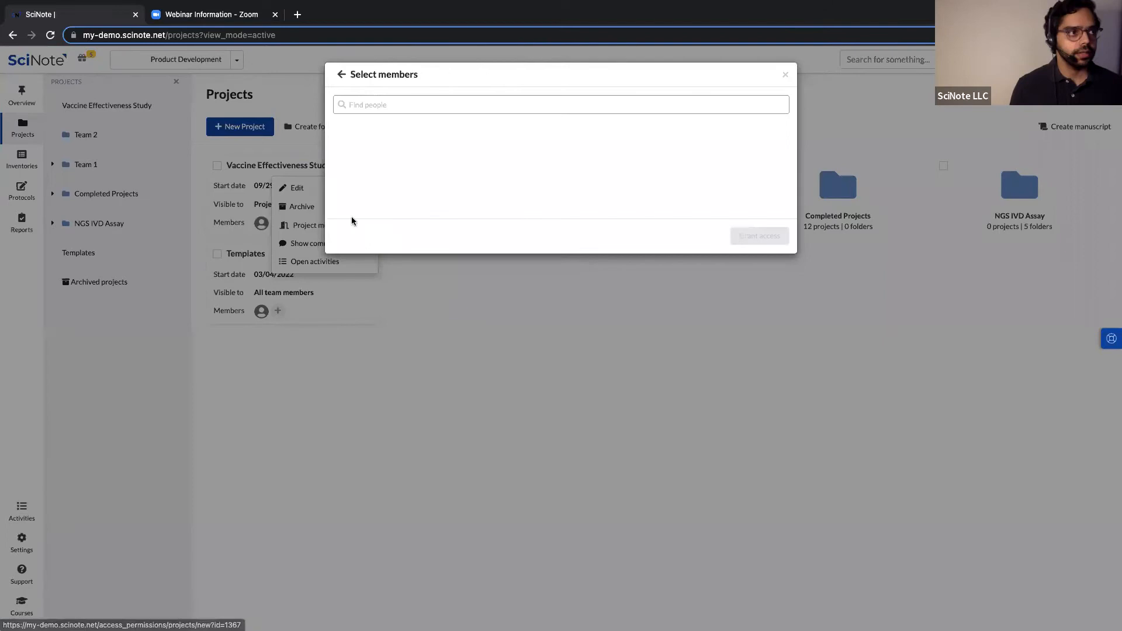
pyautogui.click(388, 102)
pyautogui.click(384, 114)
pyautogui.click(349, 105)
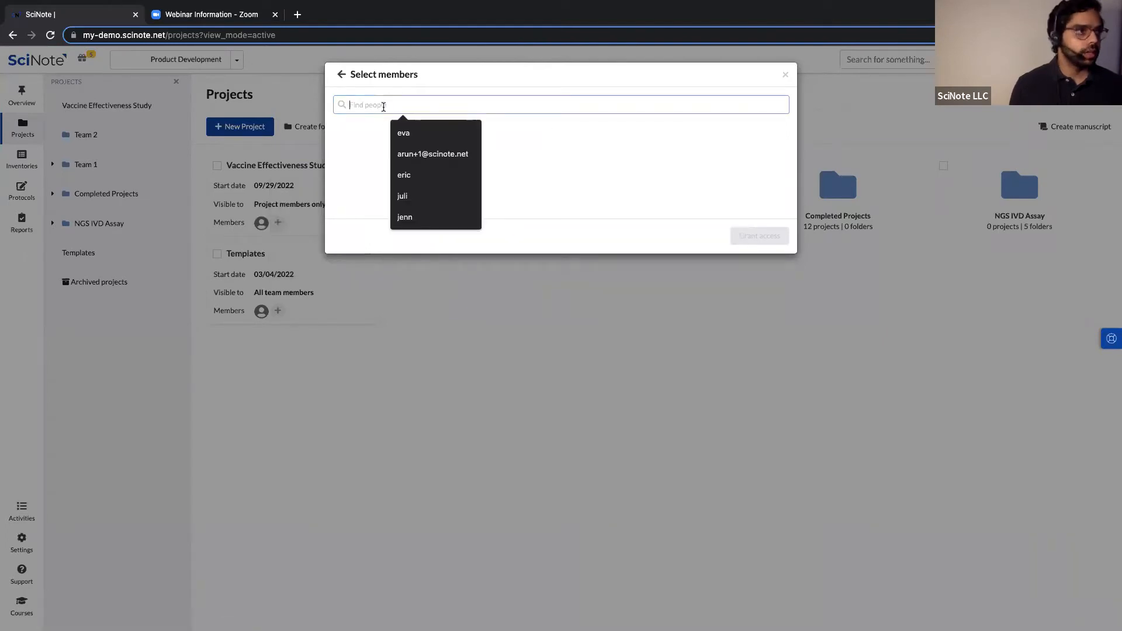
pyautogui.click(335, 119)
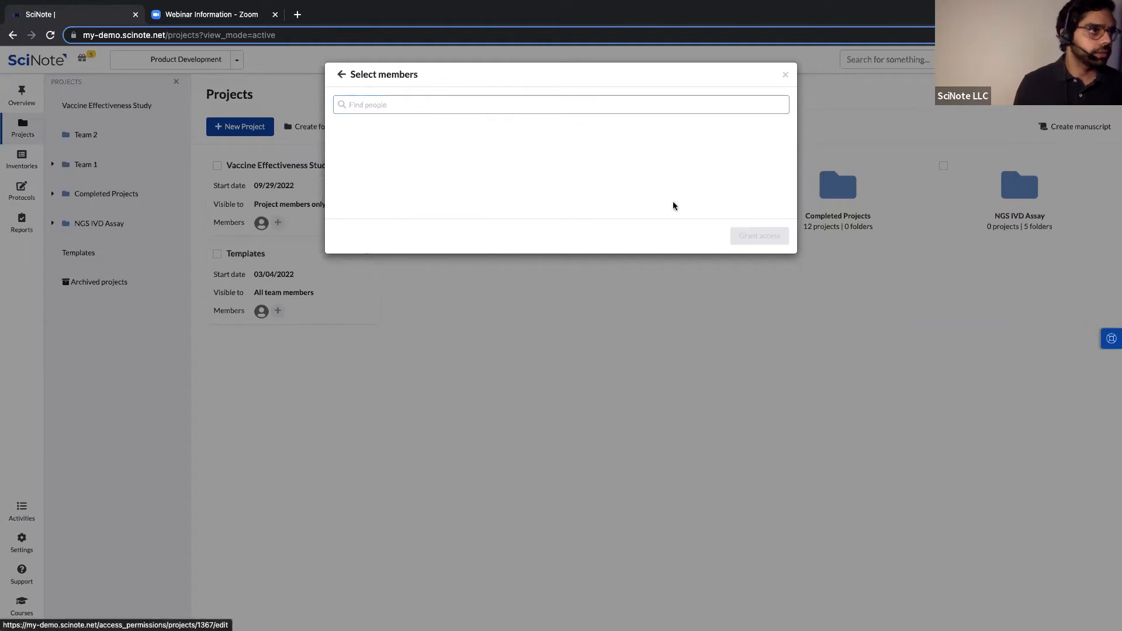
pyautogui.click(784, 77)
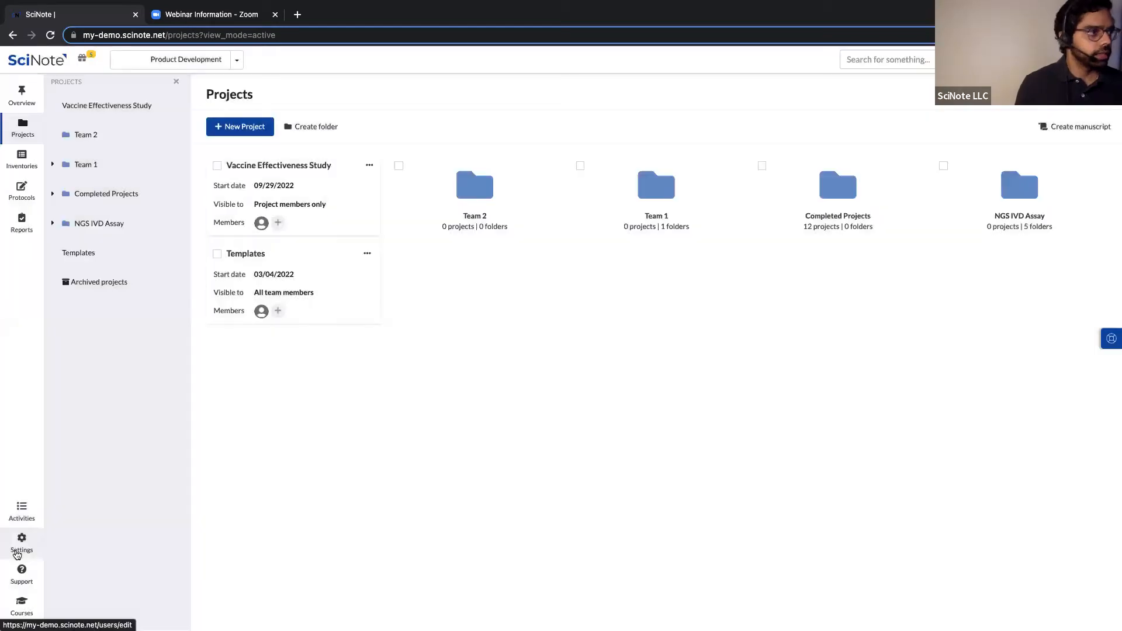
# In Settings > Teams, sort teams by role, view Playground, then open Product Development.
pyautogui.click(17, 553)
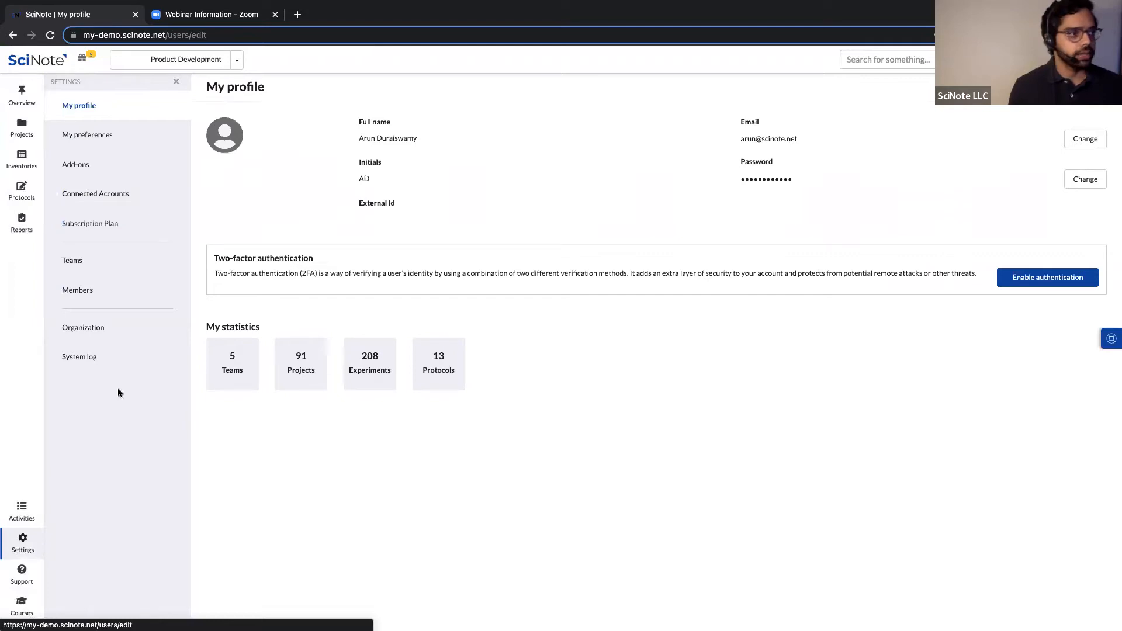
pyautogui.click(70, 263)
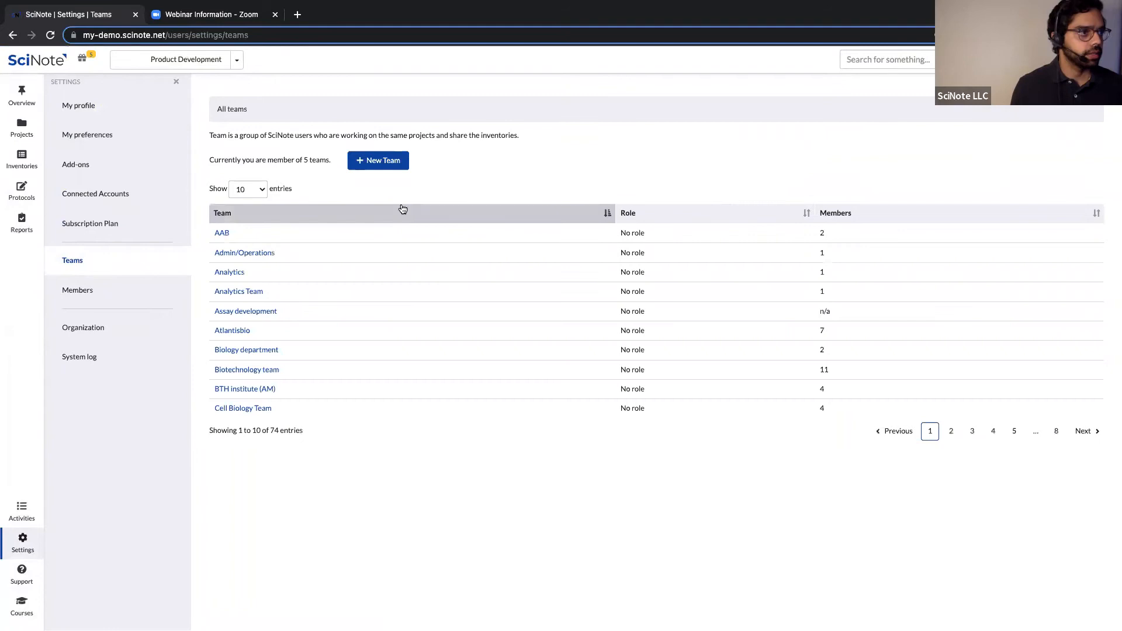
pyautogui.click(807, 214)
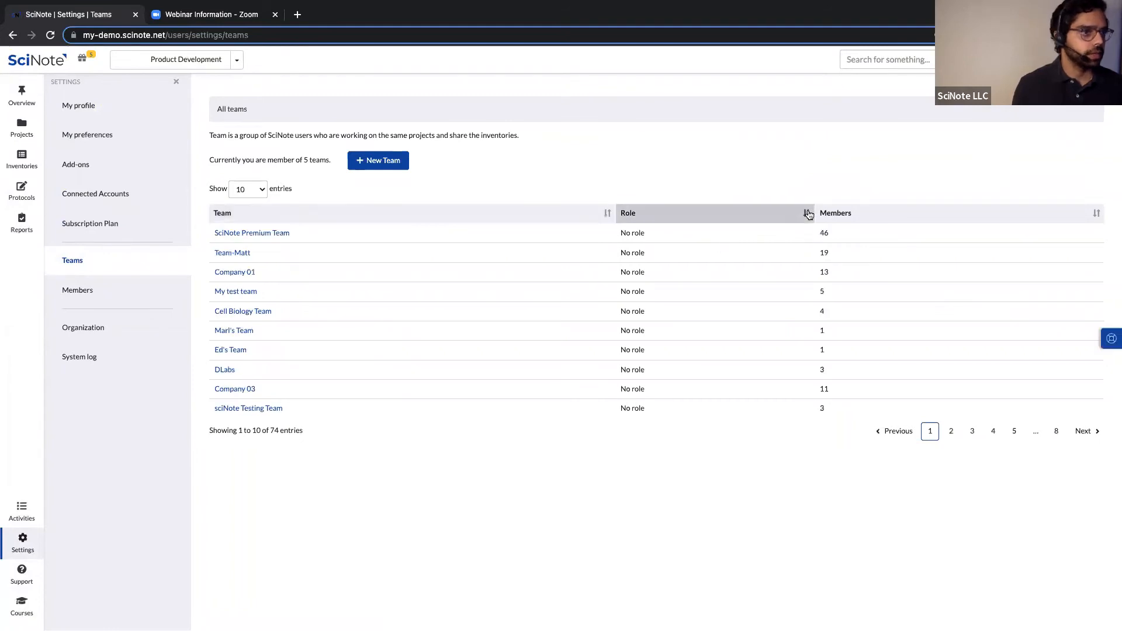
pyautogui.click(807, 213)
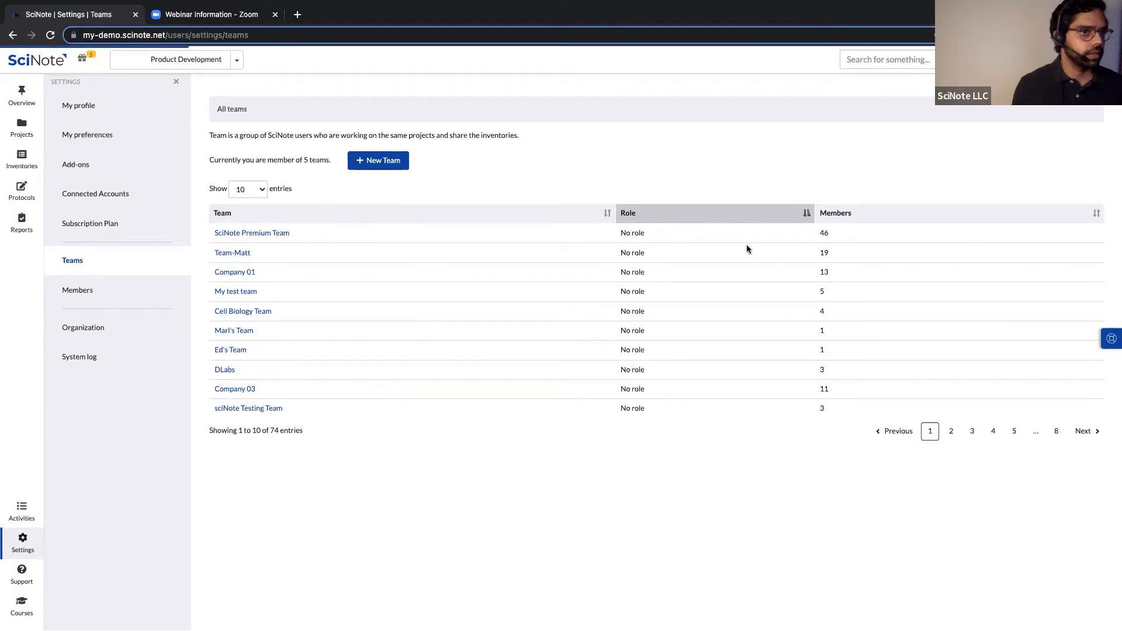
pyautogui.click(237, 236)
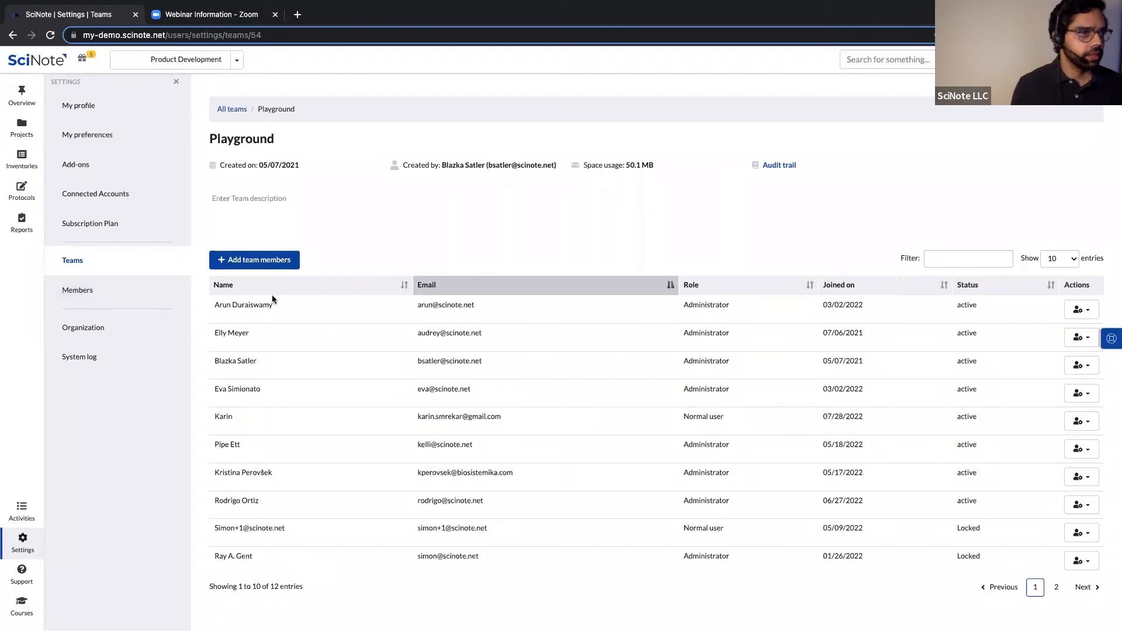
pyautogui.click(232, 109)
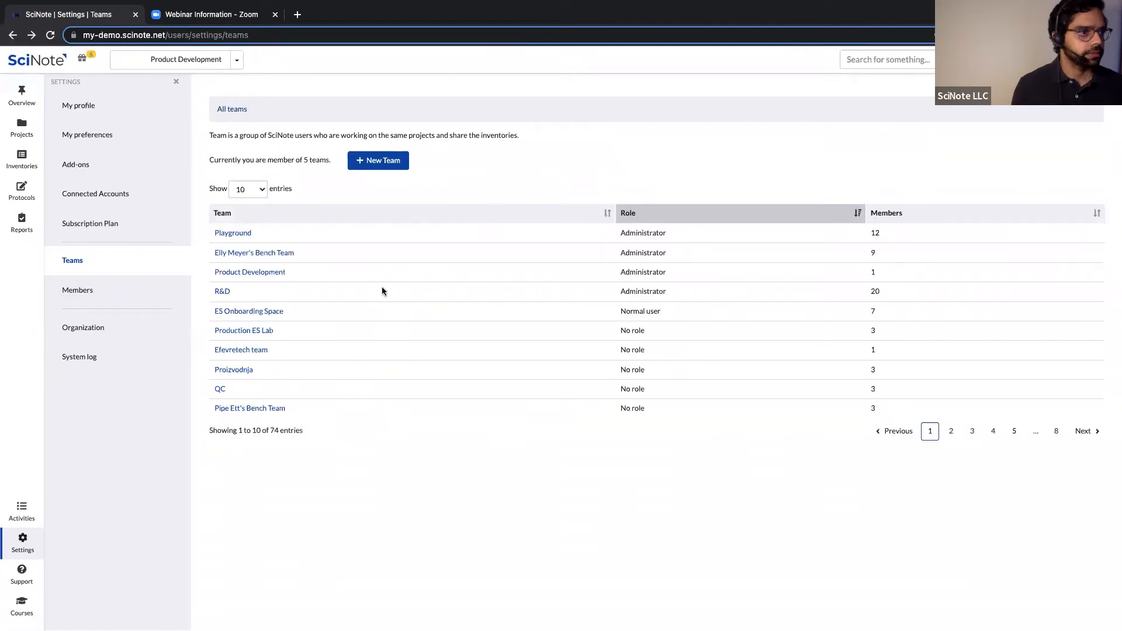
pyautogui.click(228, 275)
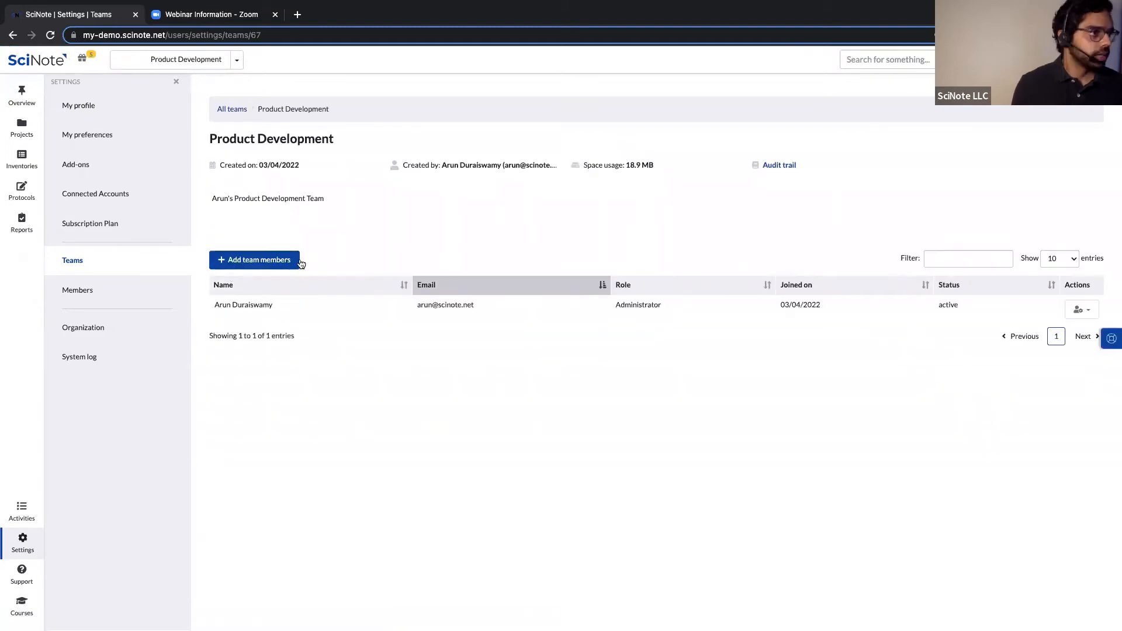
# Invite an existing user, found by e-mail, to Product Development as a Normal user.
pyautogui.click(301, 263)
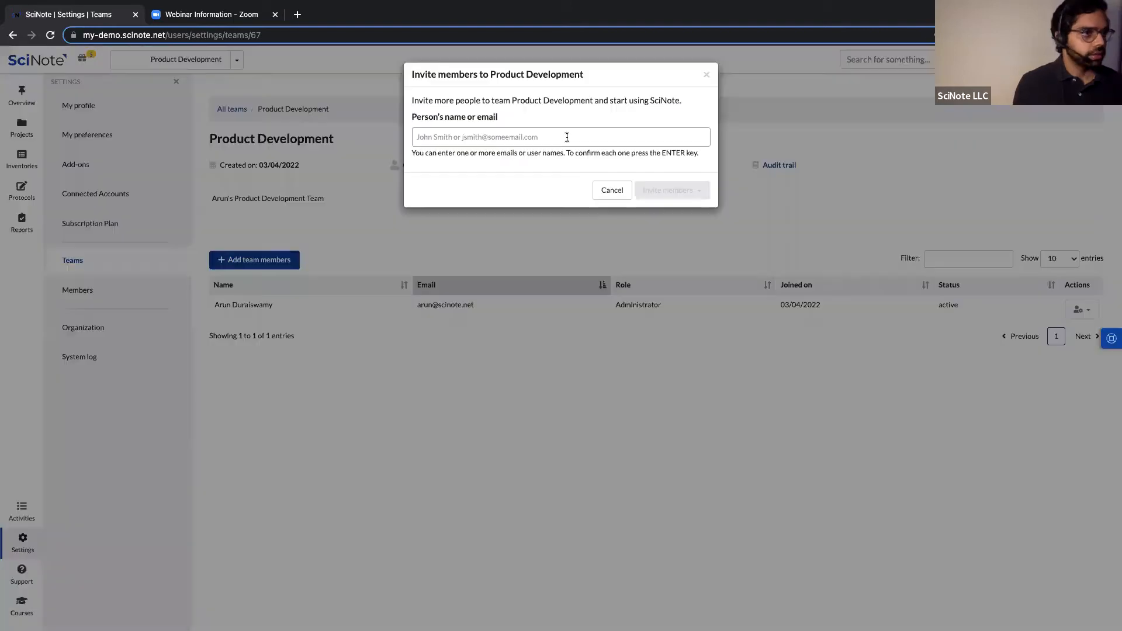
pyautogui.click(567, 136)
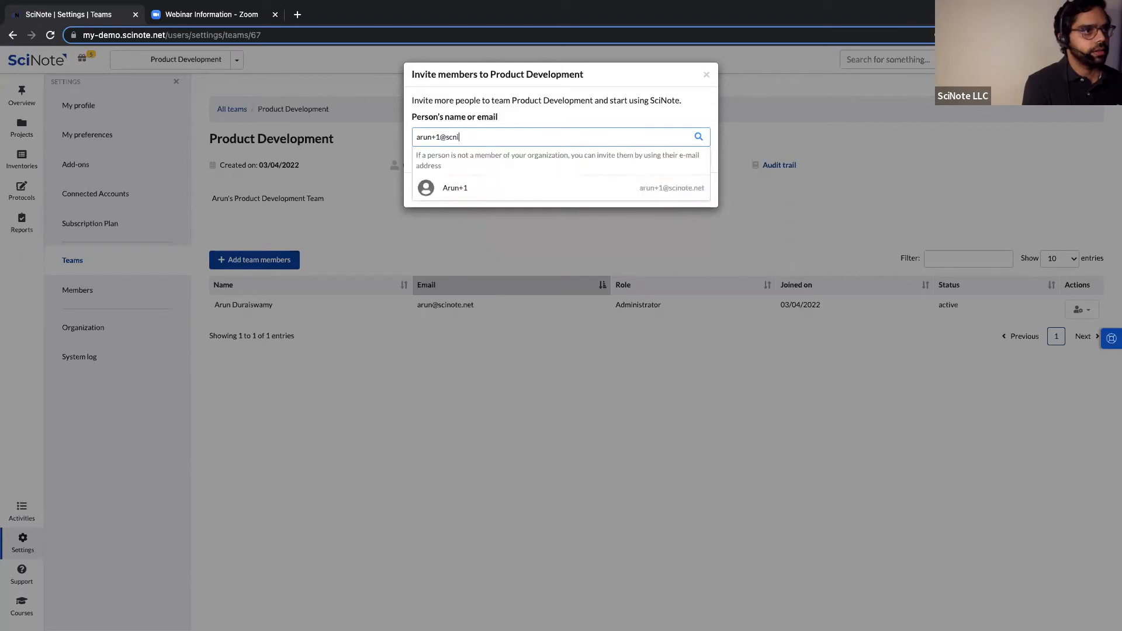
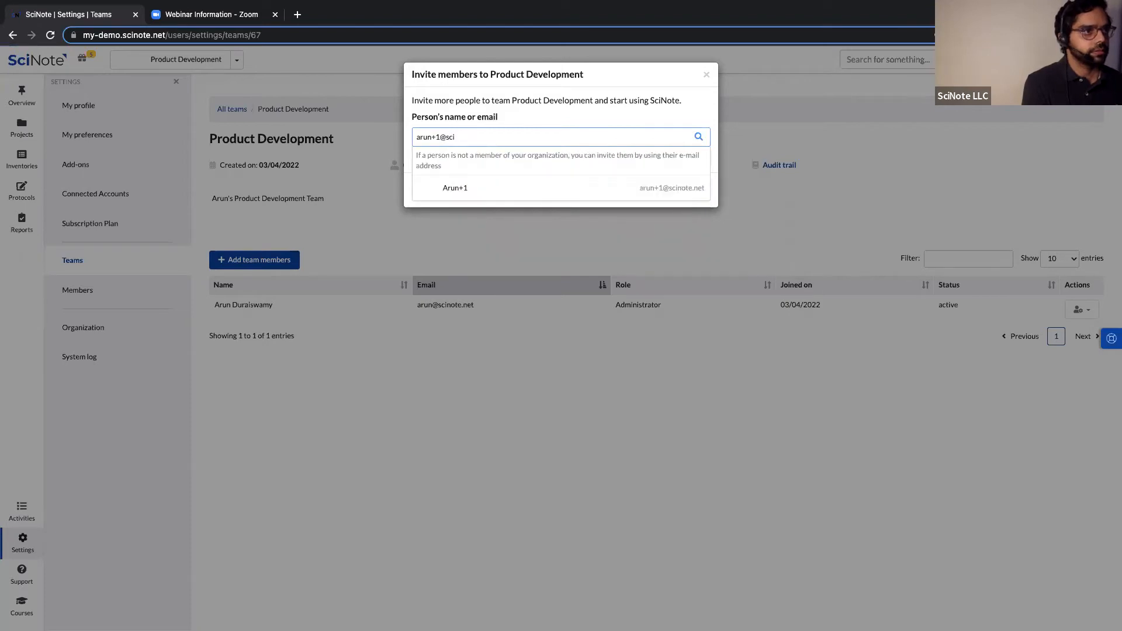
pyautogui.click(488, 196)
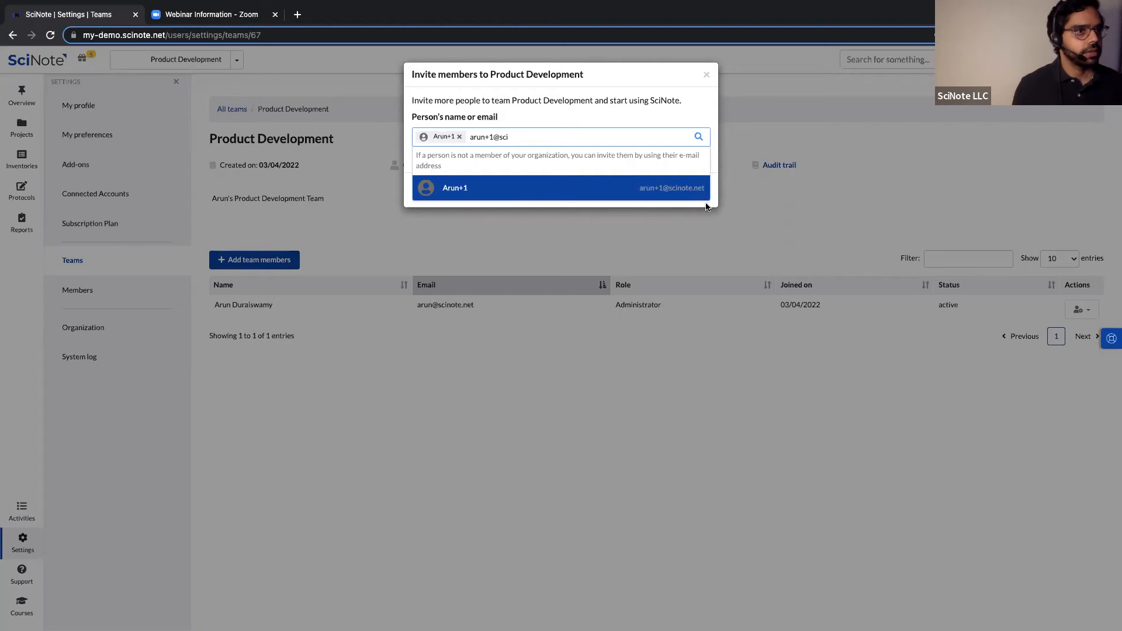
pyautogui.click(712, 170)
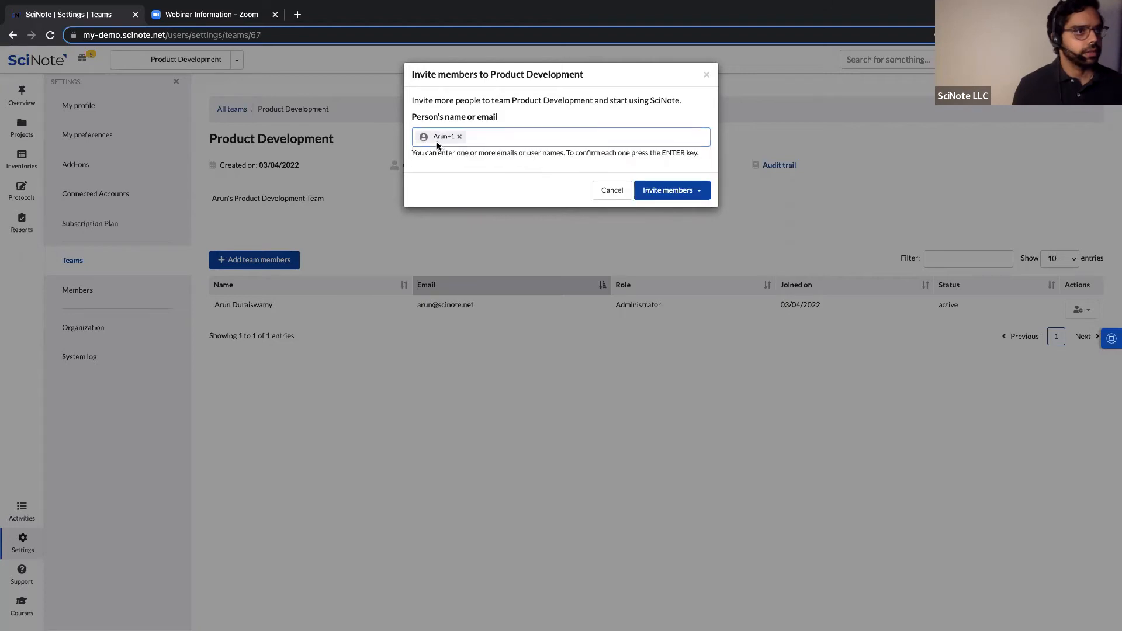
pyautogui.click(699, 196)
pyautogui.click(677, 226)
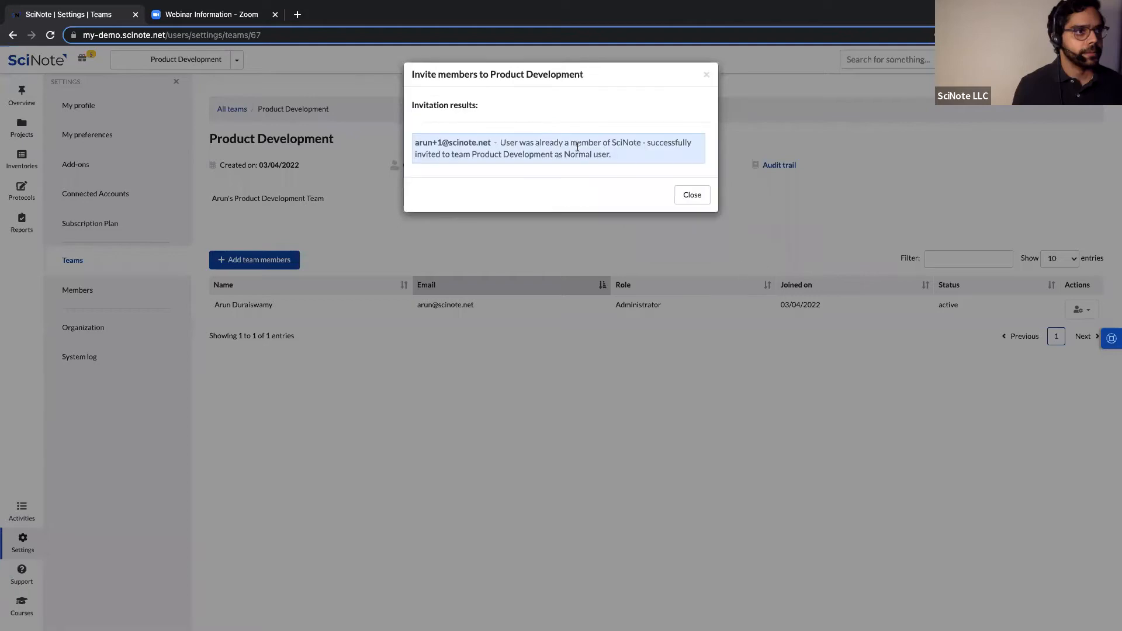
pyautogui.click(691, 196)
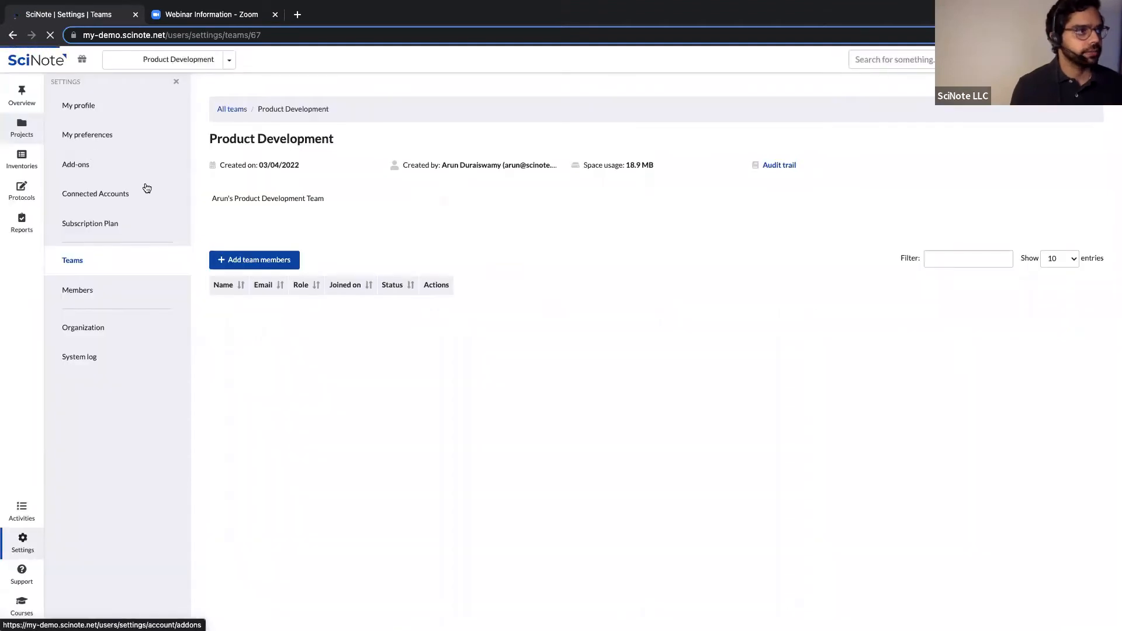
# Grant the invited user access to Vaccine Effectiveness Study with the User project role.
pyautogui.click(25, 134)
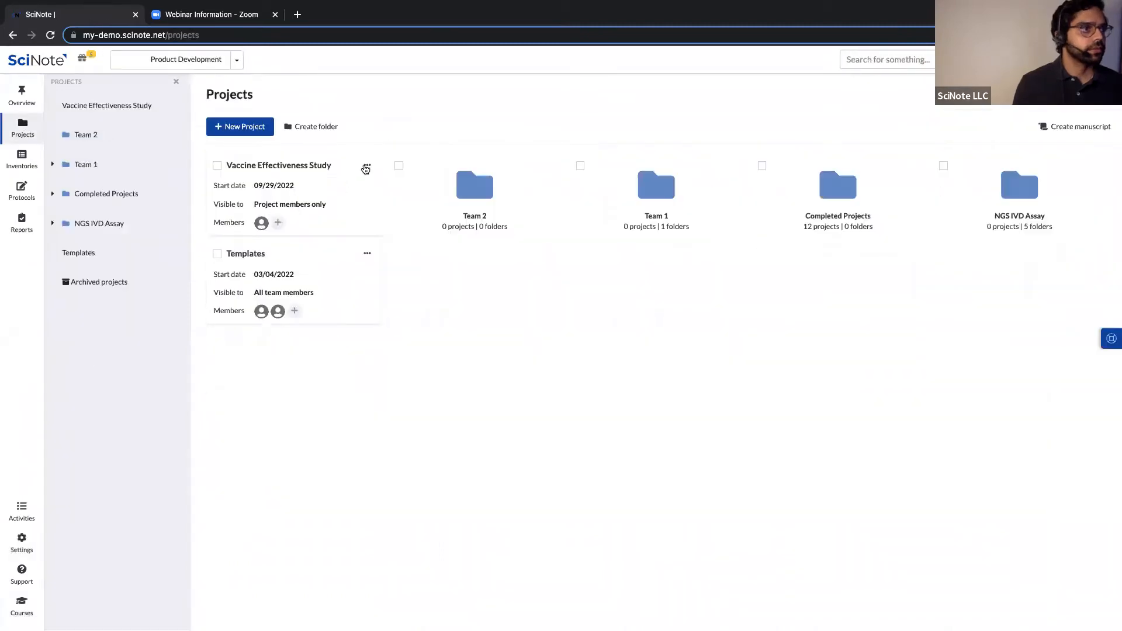
pyautogui.click(367, 169)
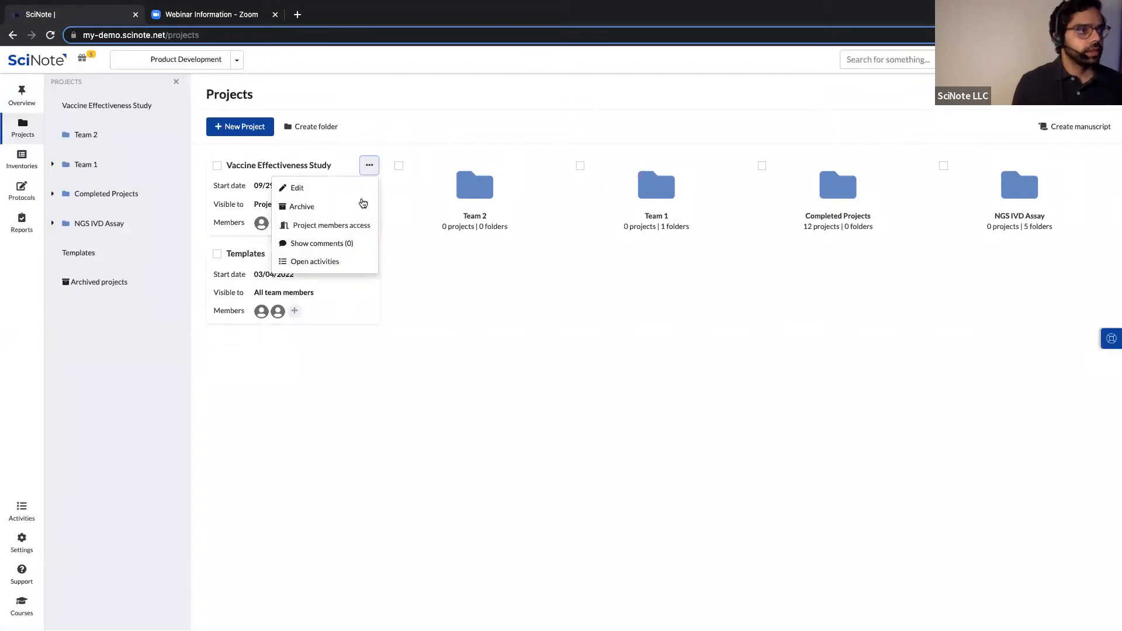
pyautogui.click(345, 225)
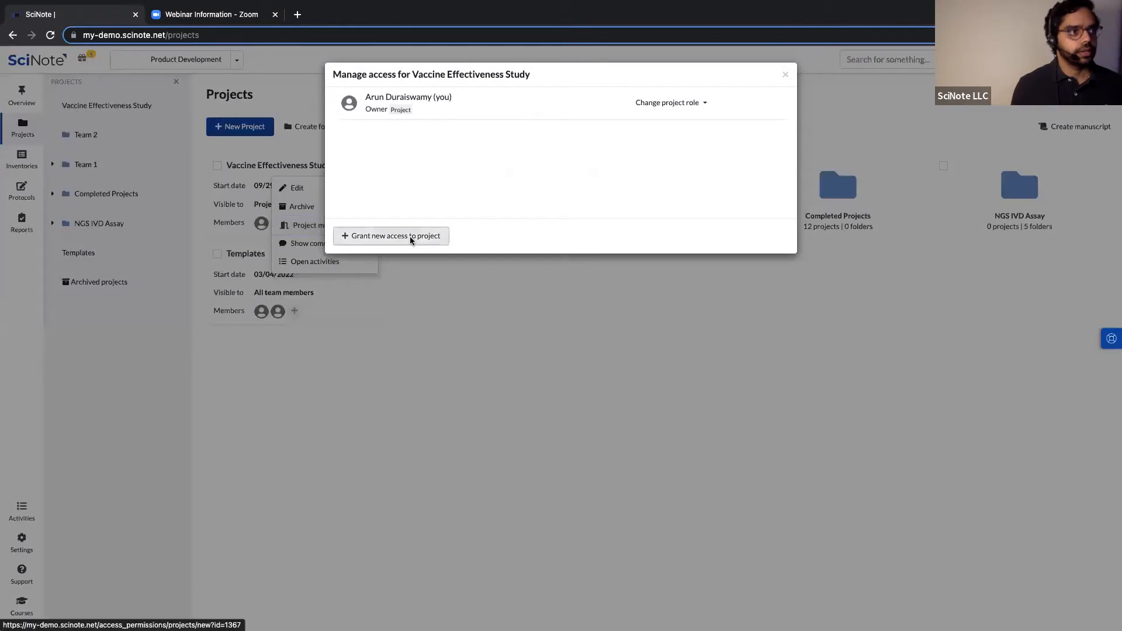
pyautogui.click(395, 236)
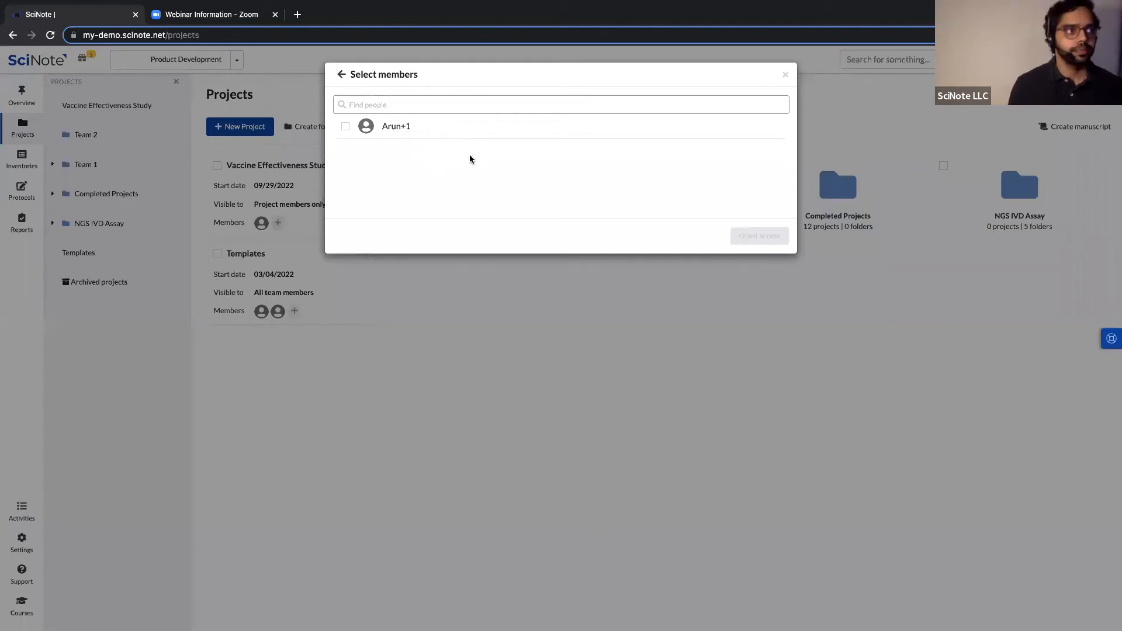
pyautogui.click(345, 129)
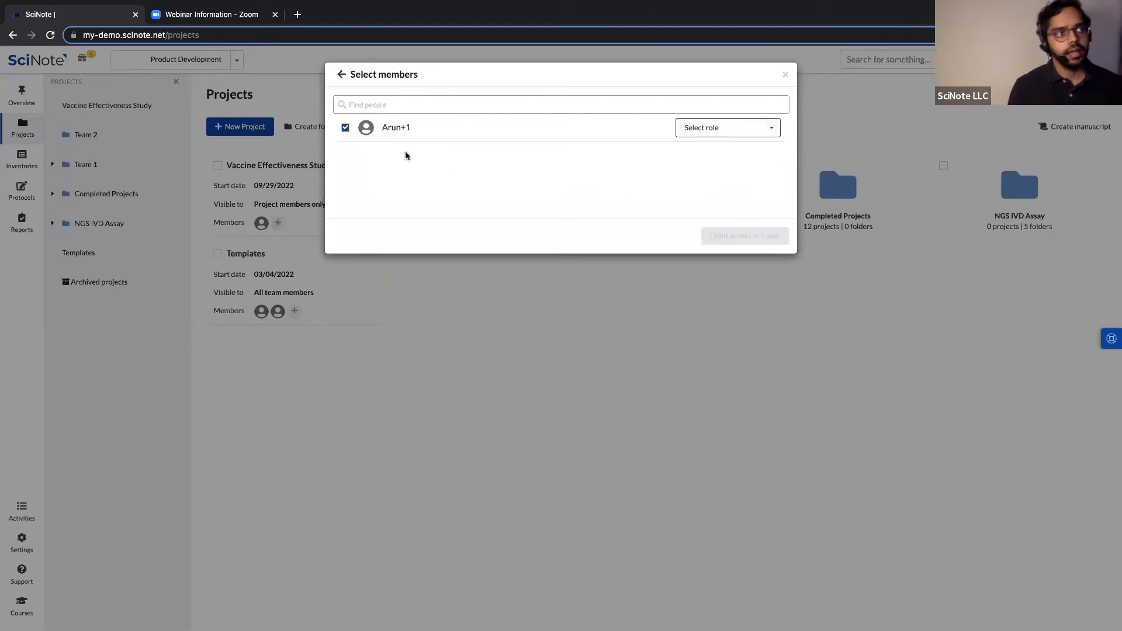
pyautogui.click(768, 135)
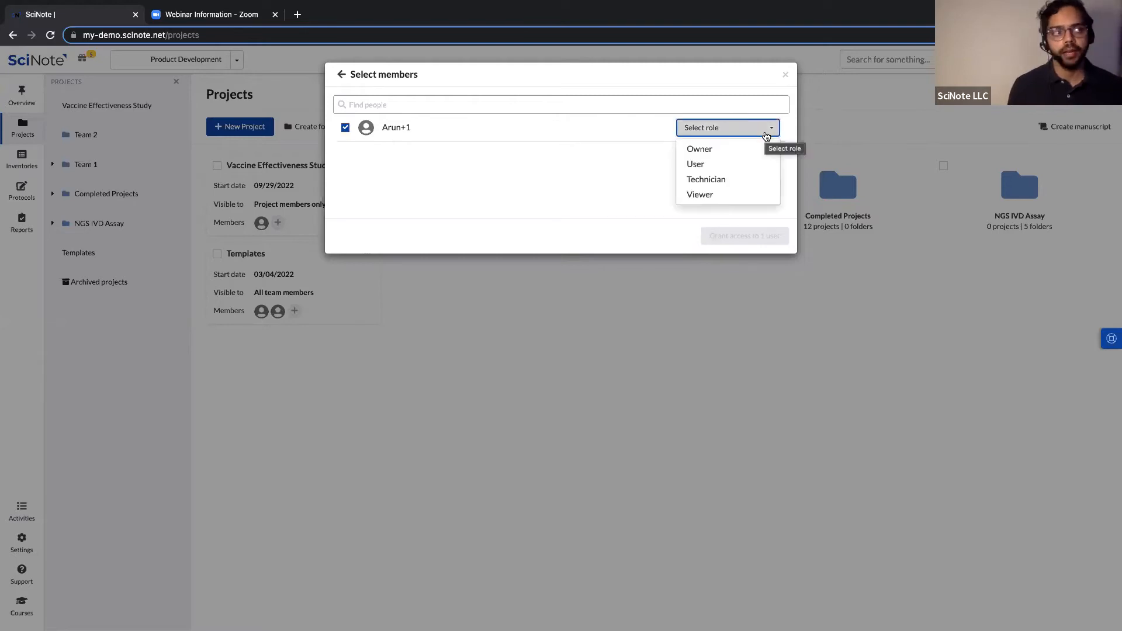
pyautogui.click(703, 167)
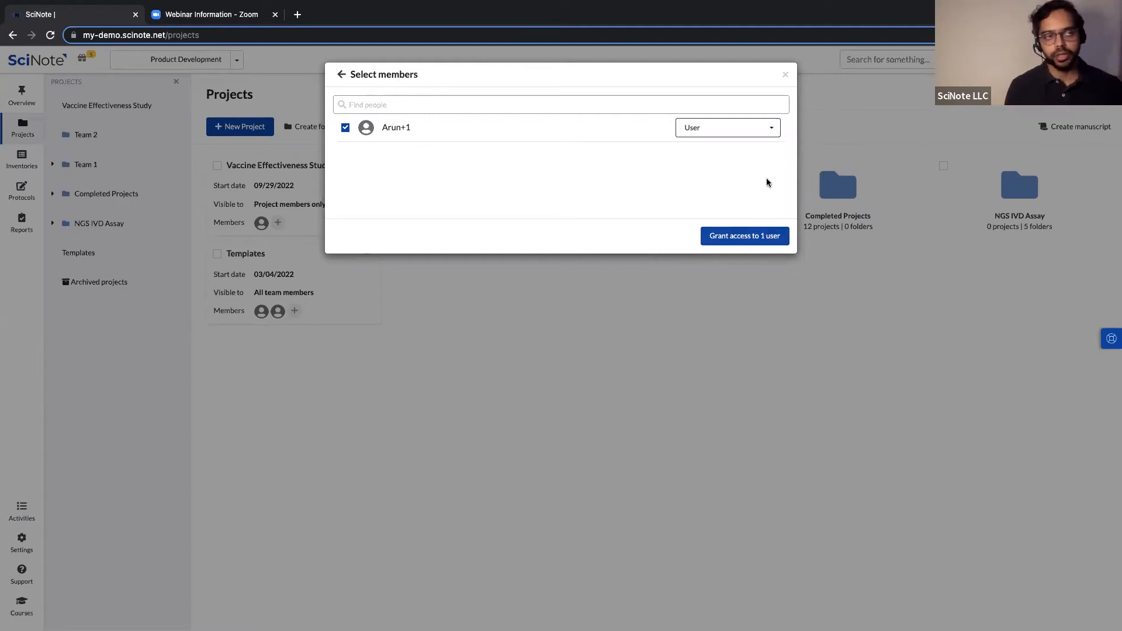
pyautogui.click(764, 238)
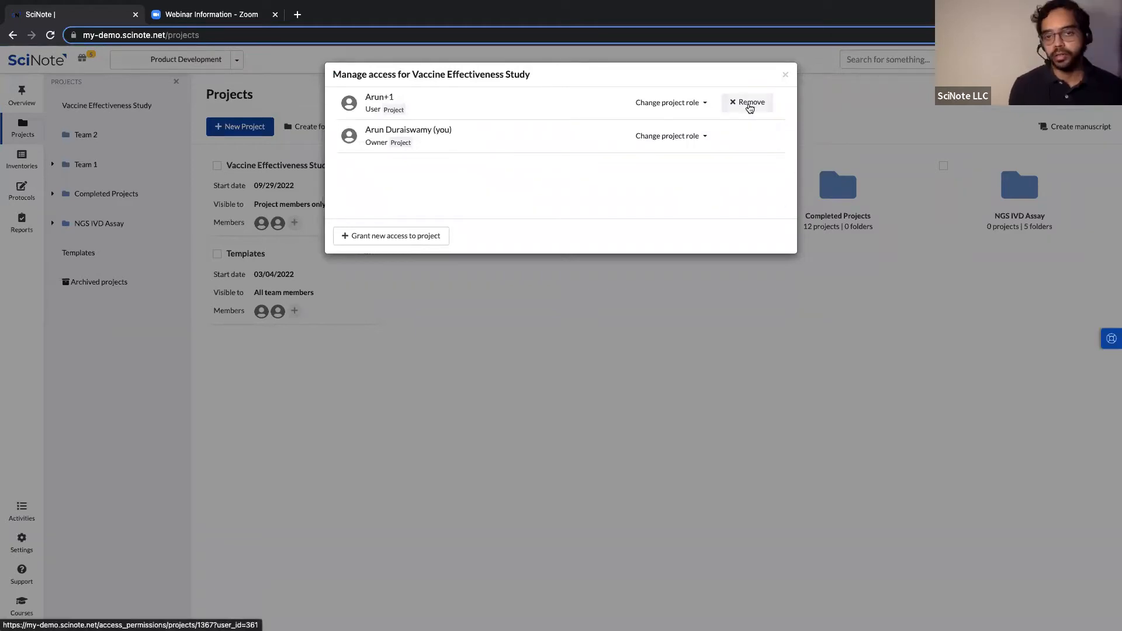
pyautogui.click(692, 105)
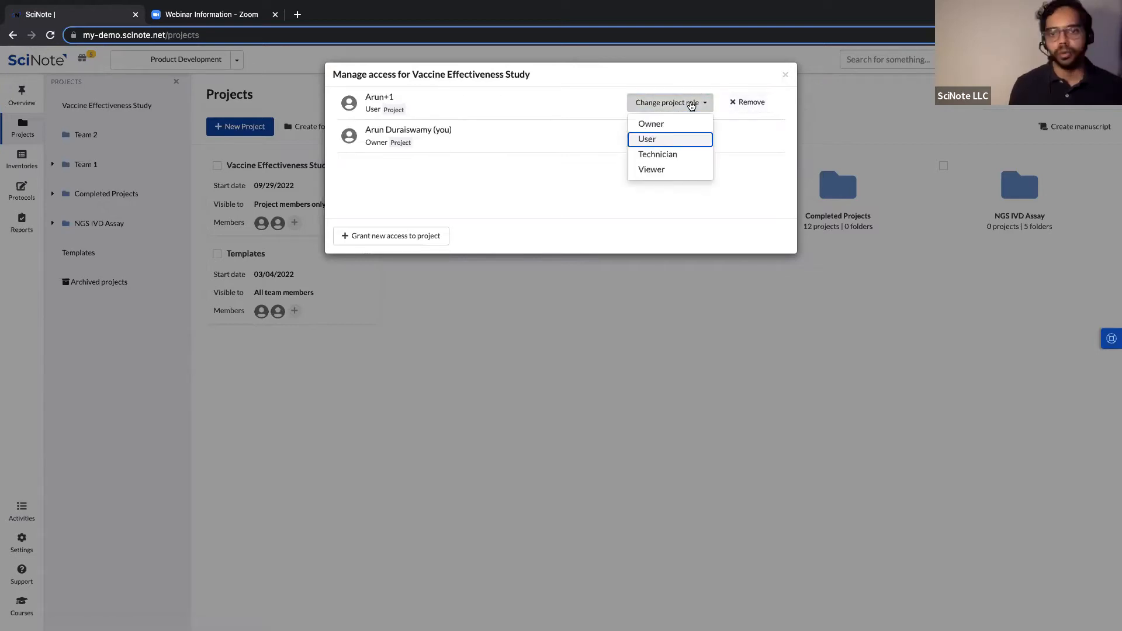
pyautogui.click(521, 192)
pyautogui.click(785, 76)
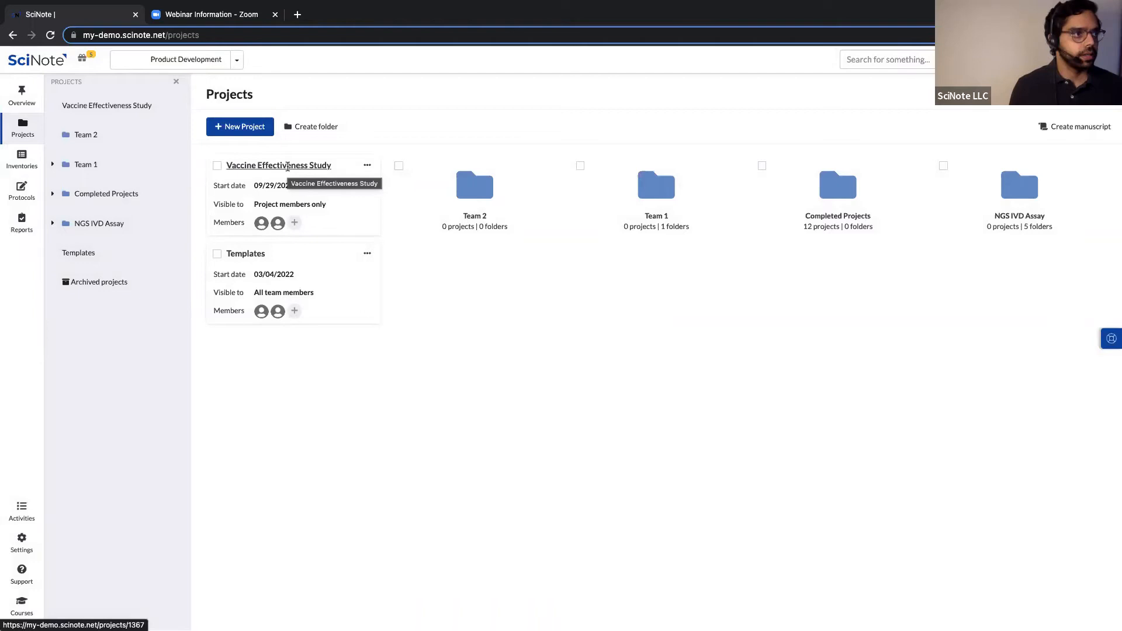
# In Vaccine Effectiveness Study, create an experiment named 'Moderna'.
pyautogui.click(287, 166)
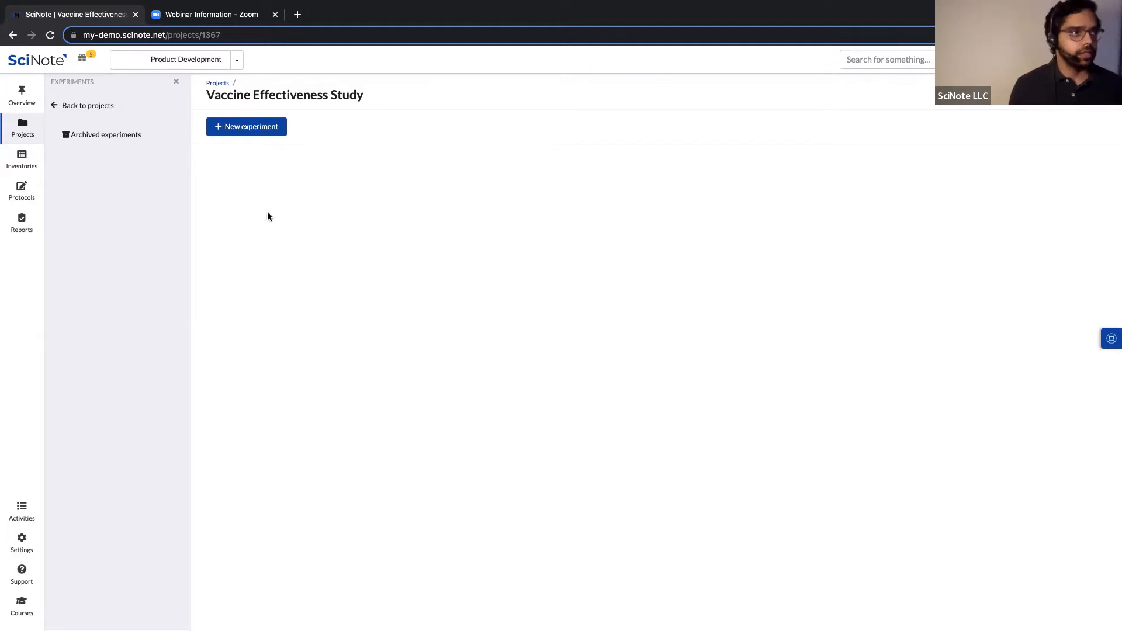
pyautogui.click(246, 126)
pyautogui.click(428, 124)
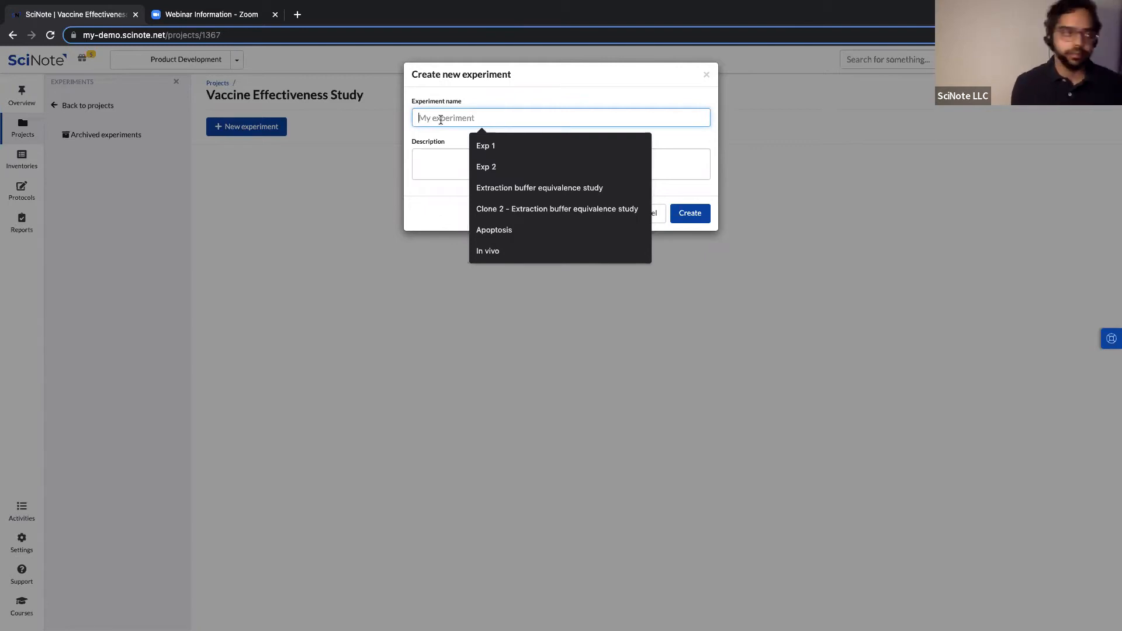
pyautogui.write('Modern')
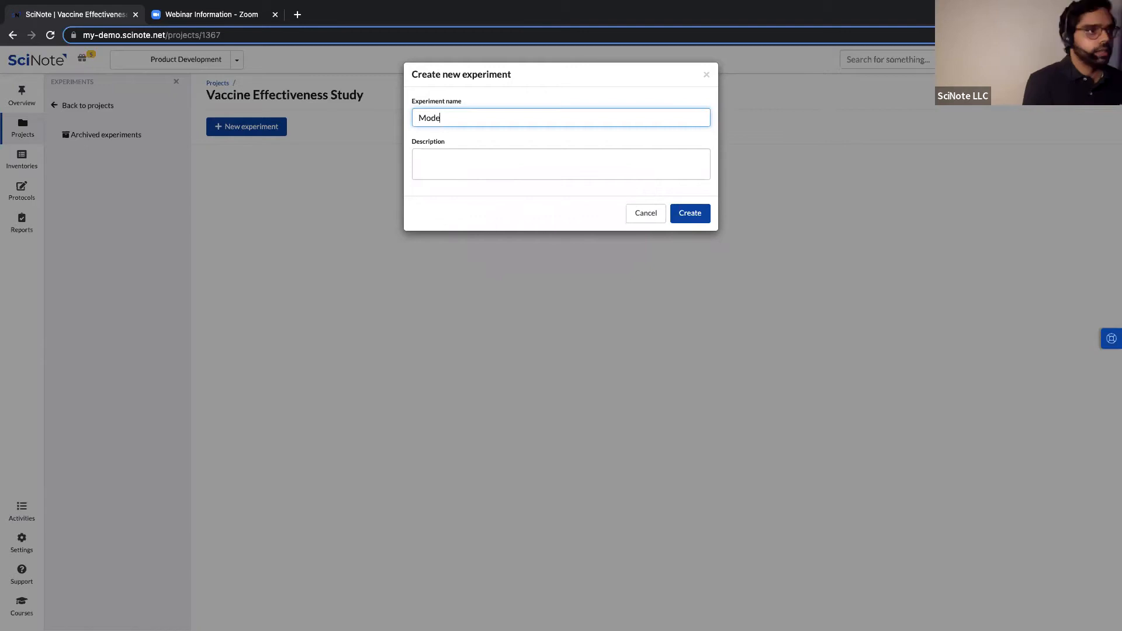
pyautogui.write('a')
pyautogui.click(690, 213)
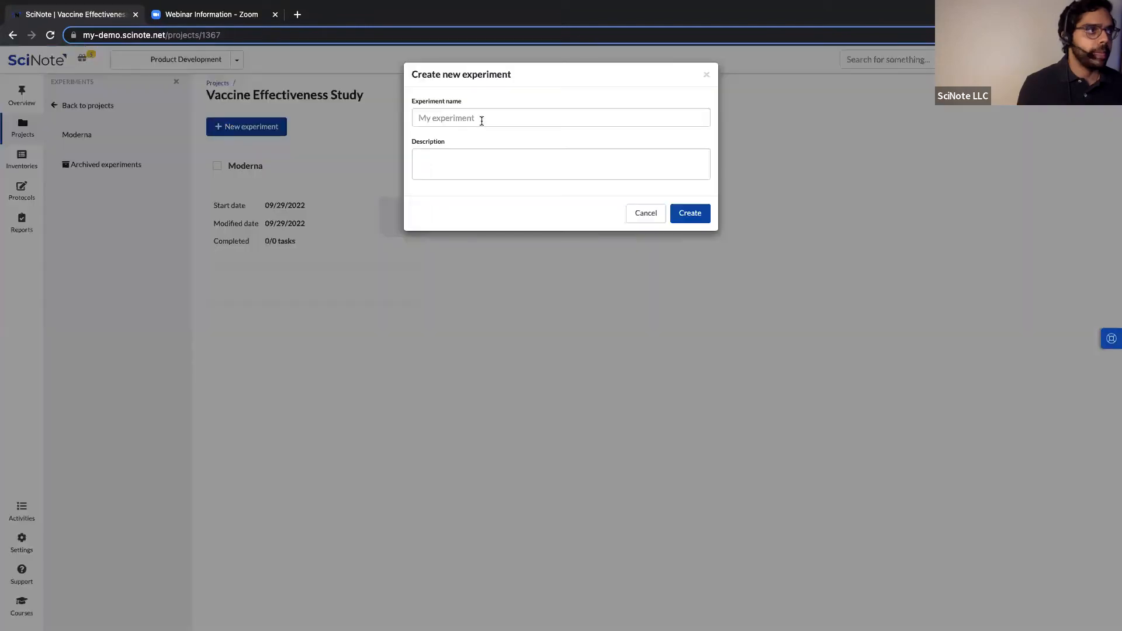
# Create two more experiments, 'BioNTech-Pfizer' and 'J&J'.
pyautogui.click(481, 120)
pyautogui.write('B')
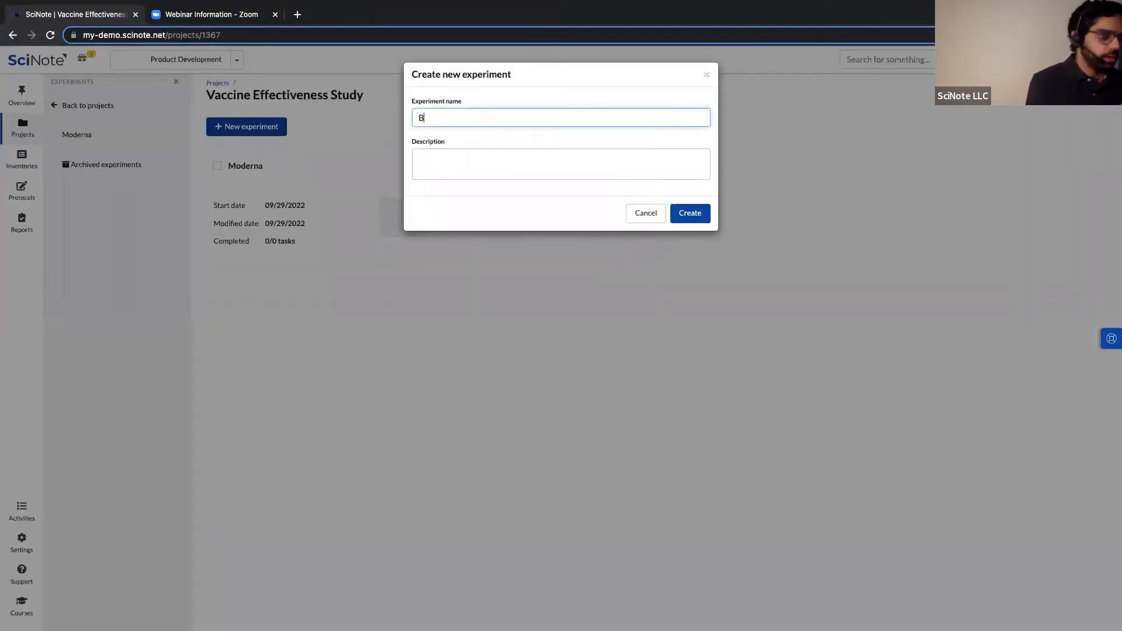
pyautogui.write('ioNTech-Pfizer')
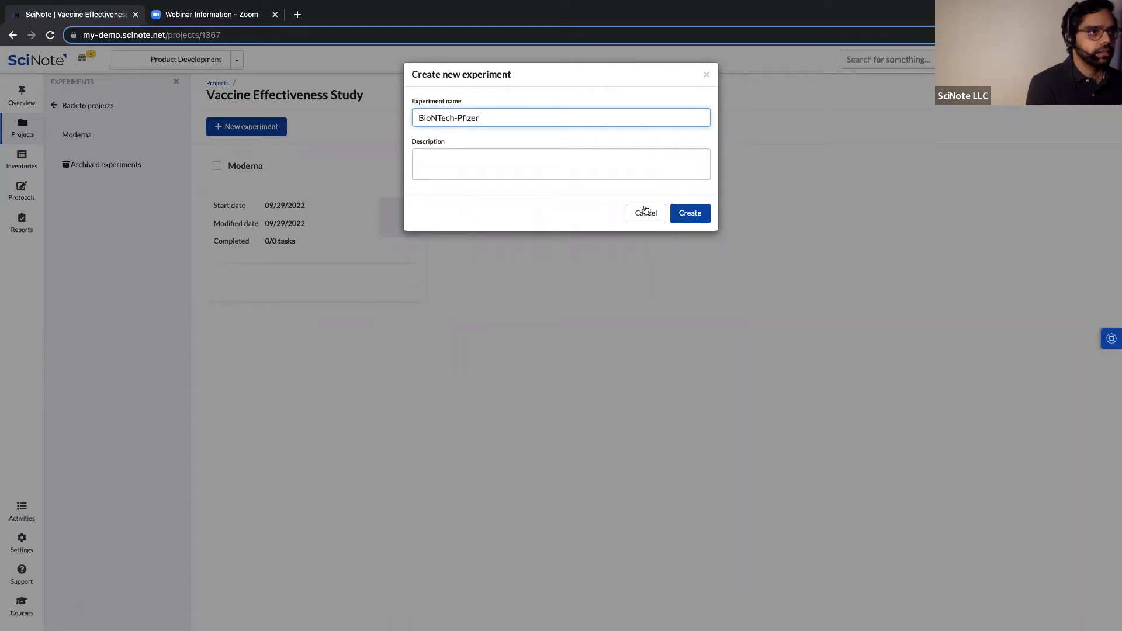
pyautogui.click(690, 213)
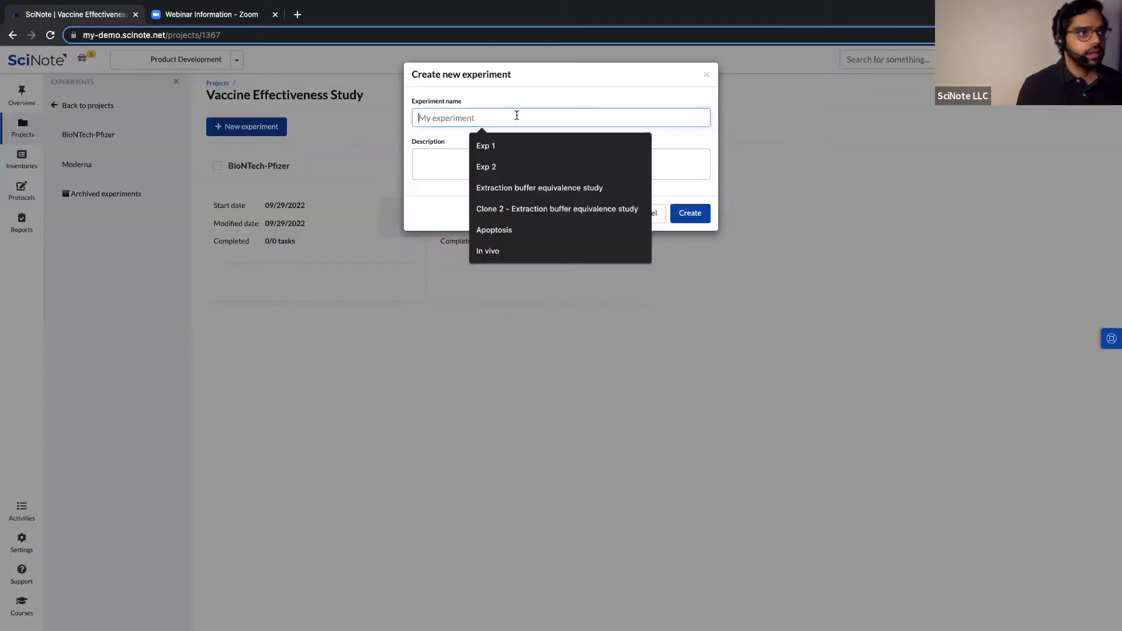
pyautogui.click(516, 115)
pyautogui.write('J')
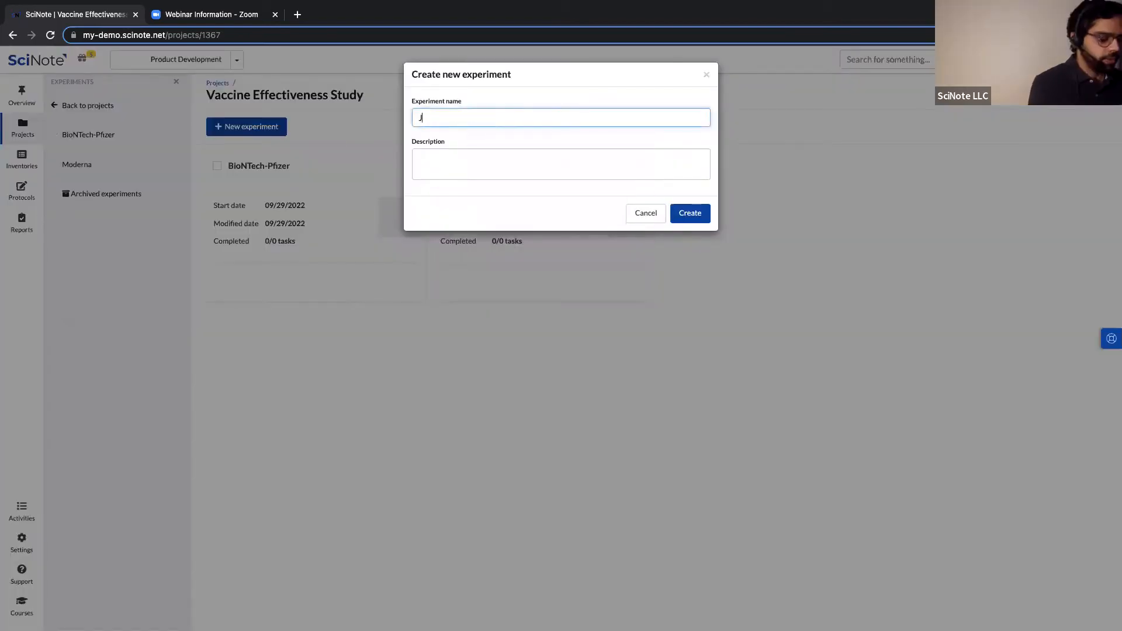
pyautogui.write('&J')
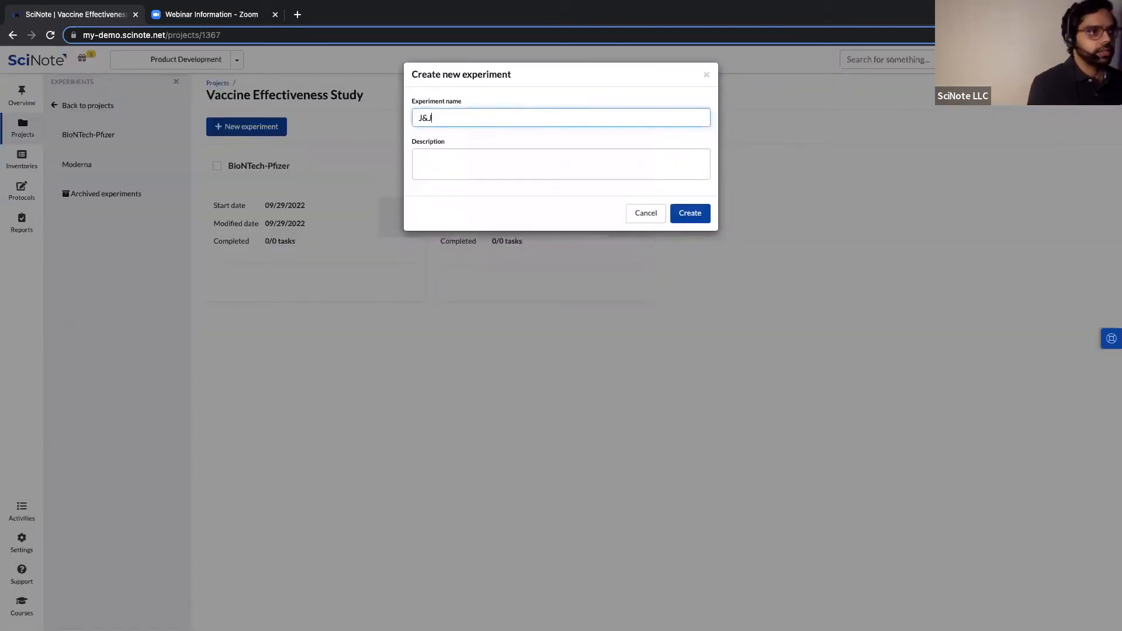
pyautogui.click(690, 212)
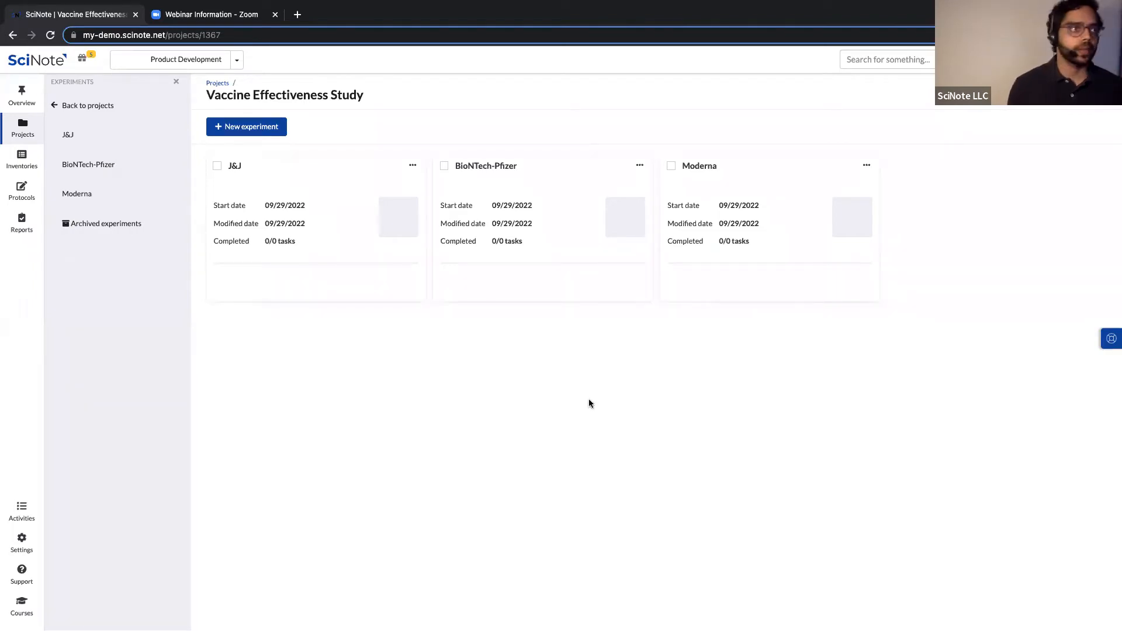
# Open the Moderna experiment's canvas for editing and add a task named 'Effectiveness in adults'.
pyautogui.click(703, 167)
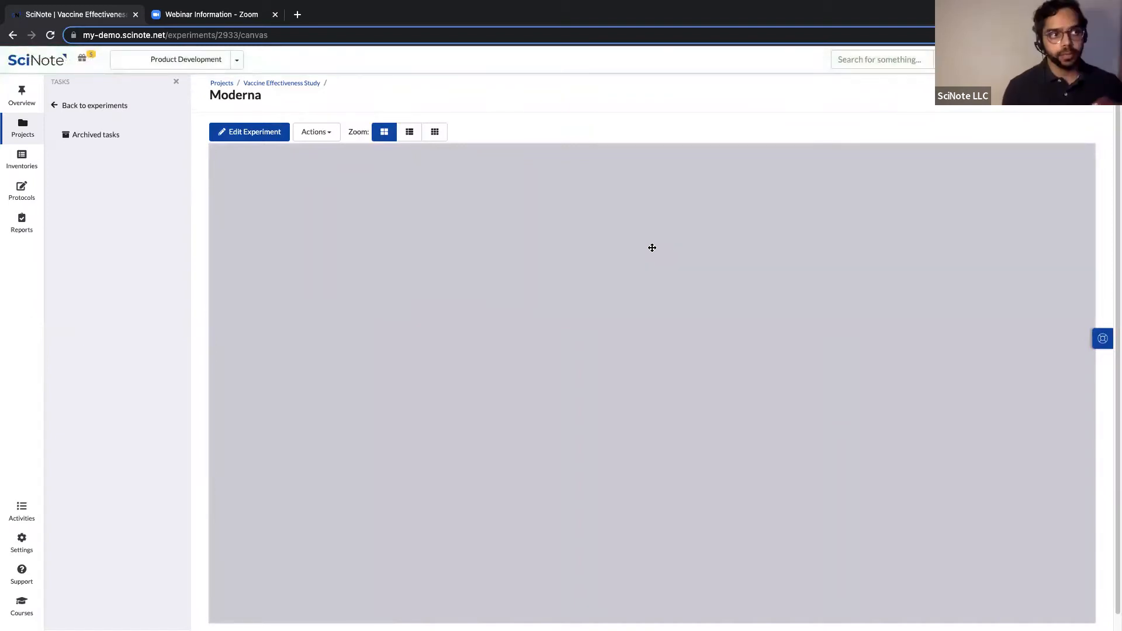
pyautogui.click(239, 135)
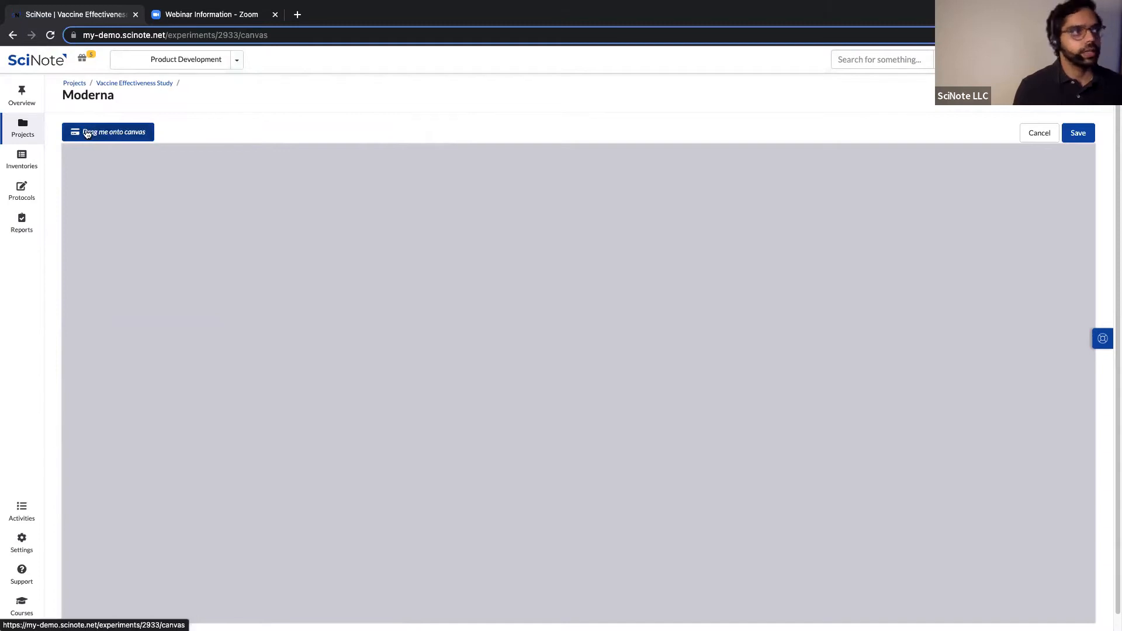
pyautogui.moveTo(83, 134); pyautogui.dragTo(206, 261)
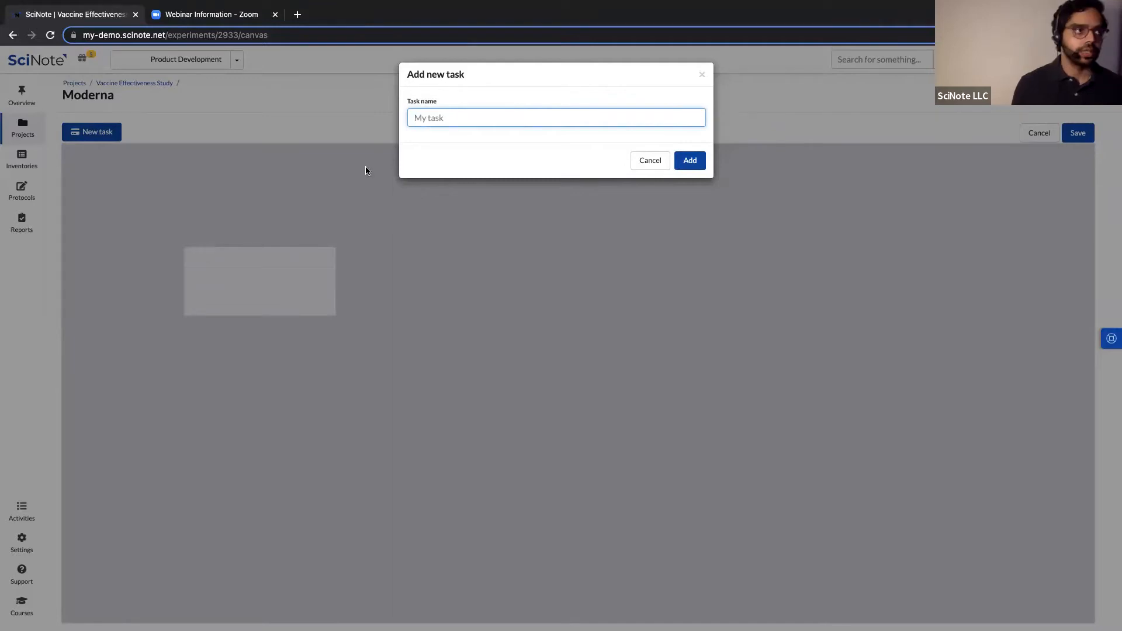
pyautogui.click(447, 118)
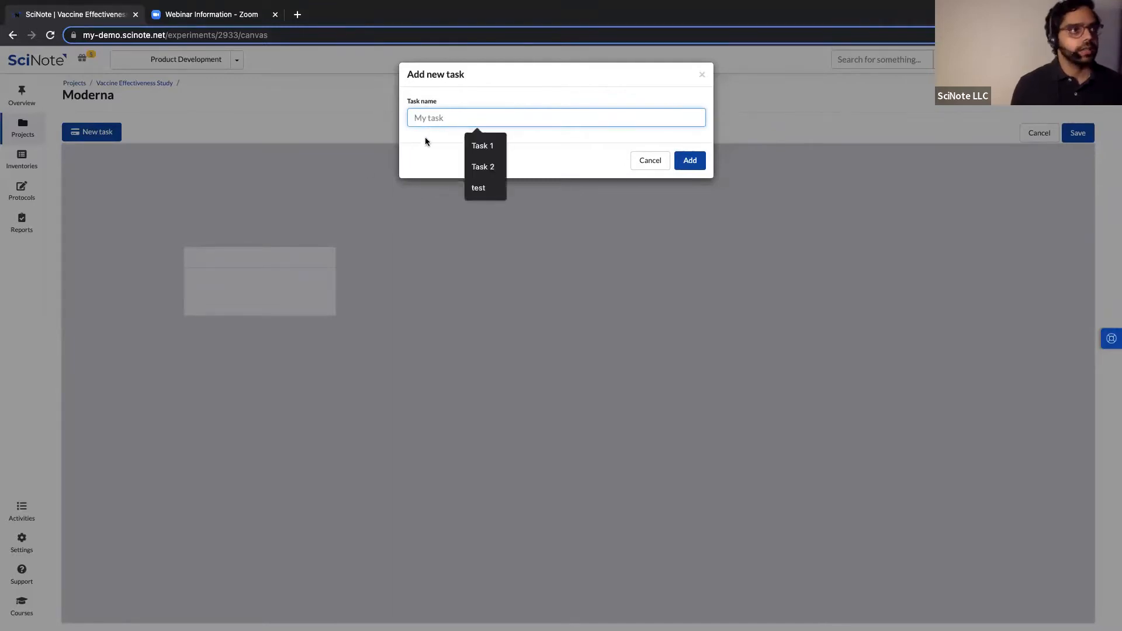
pyautogui.click(429, 131)
pyautogui.click(441, 118)
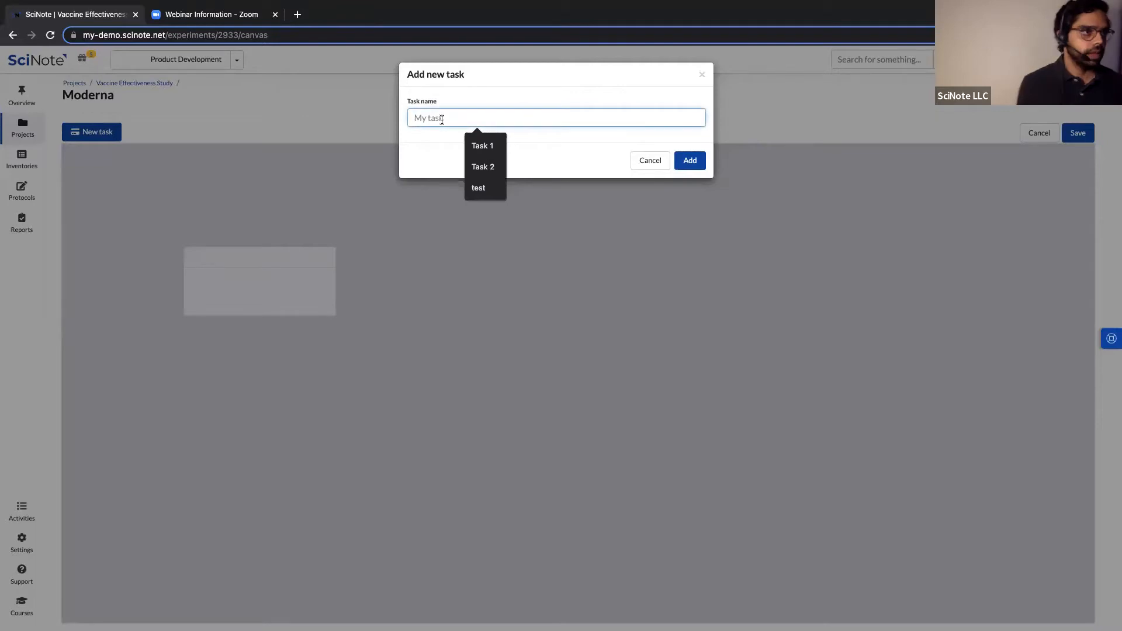
pyautogui.write('Effectiveness in adult')
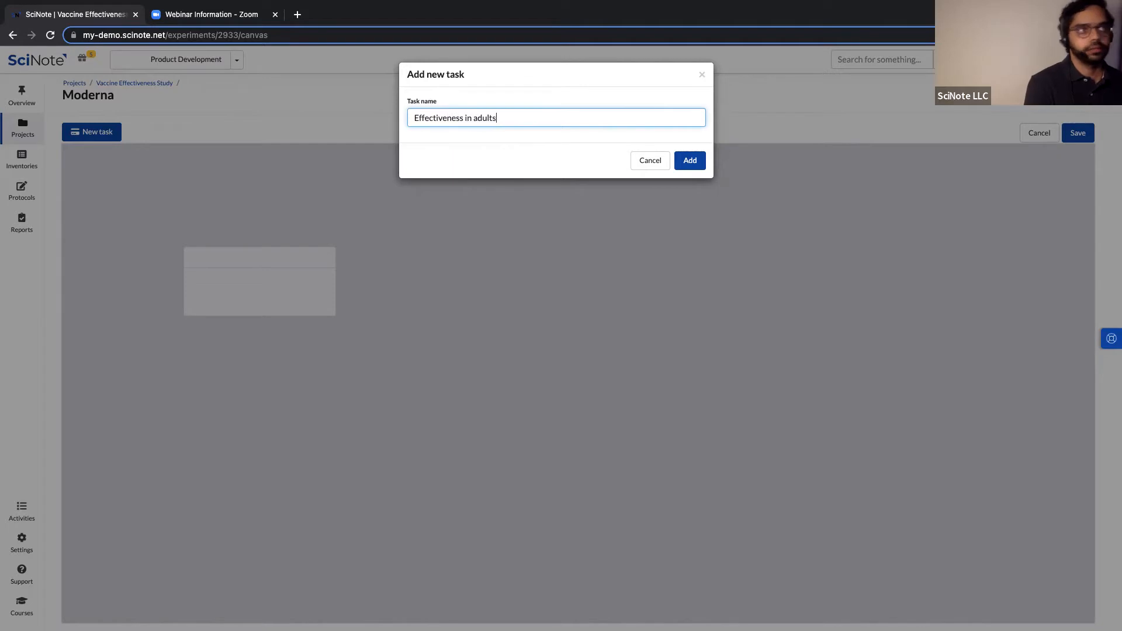
pyautogui.write('s')
pyautogui.click(691, 161)
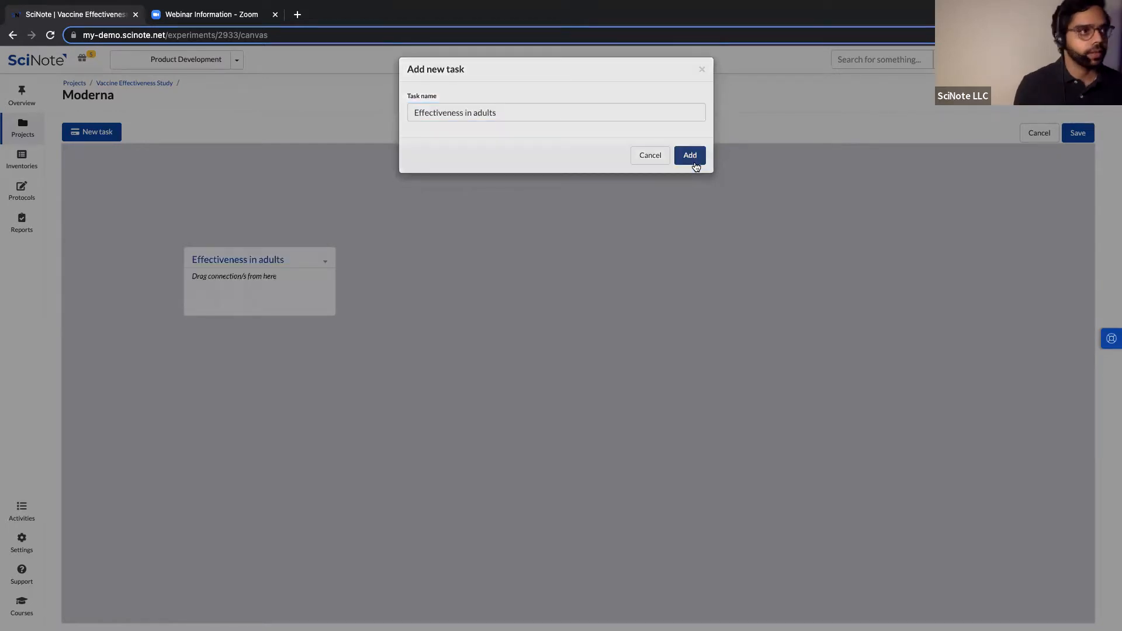
# Add a second task named 'Effectiveness in children'.
pyautogui.moveTo(116, 137); pyautogui.dragTo(454, 258)
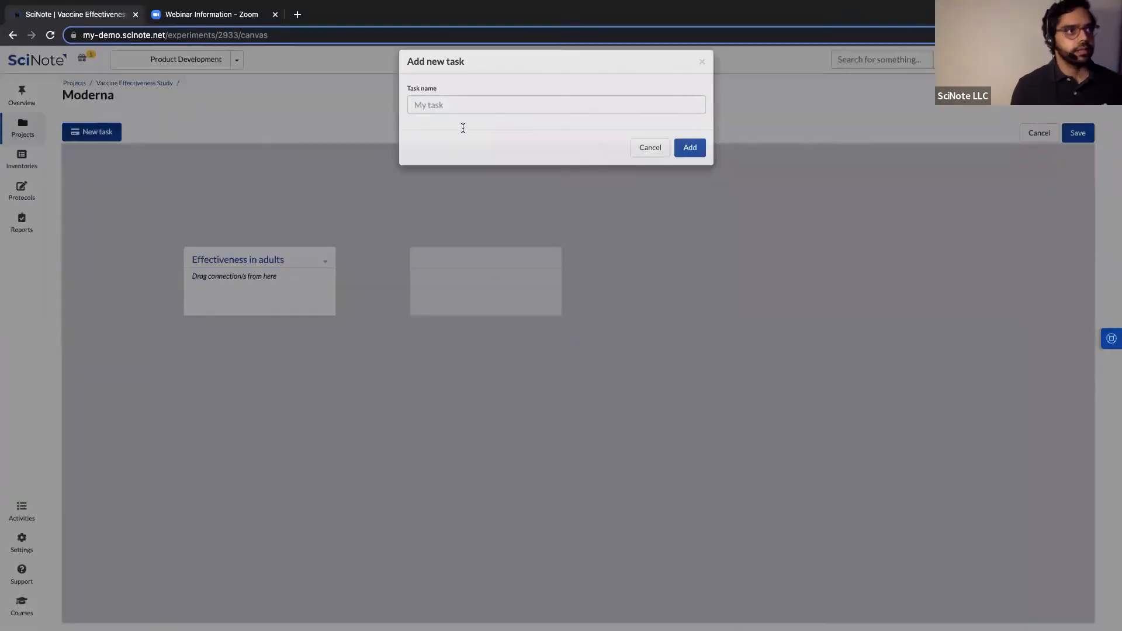
pyautogui.write('Effectiveness in children')
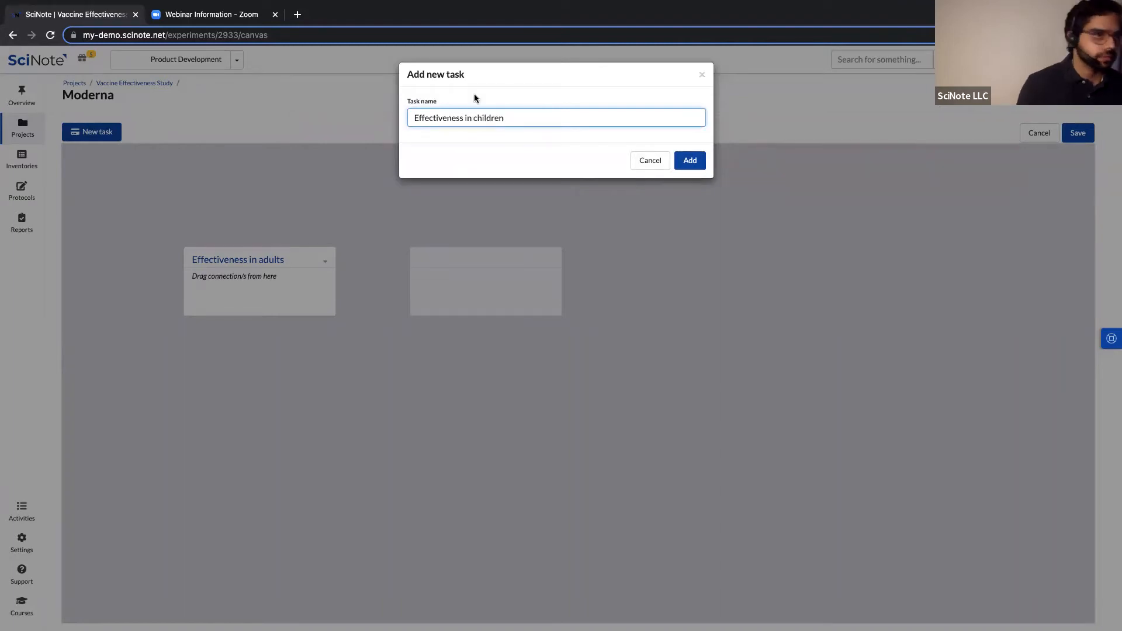
pyautogui.click(689, 163)
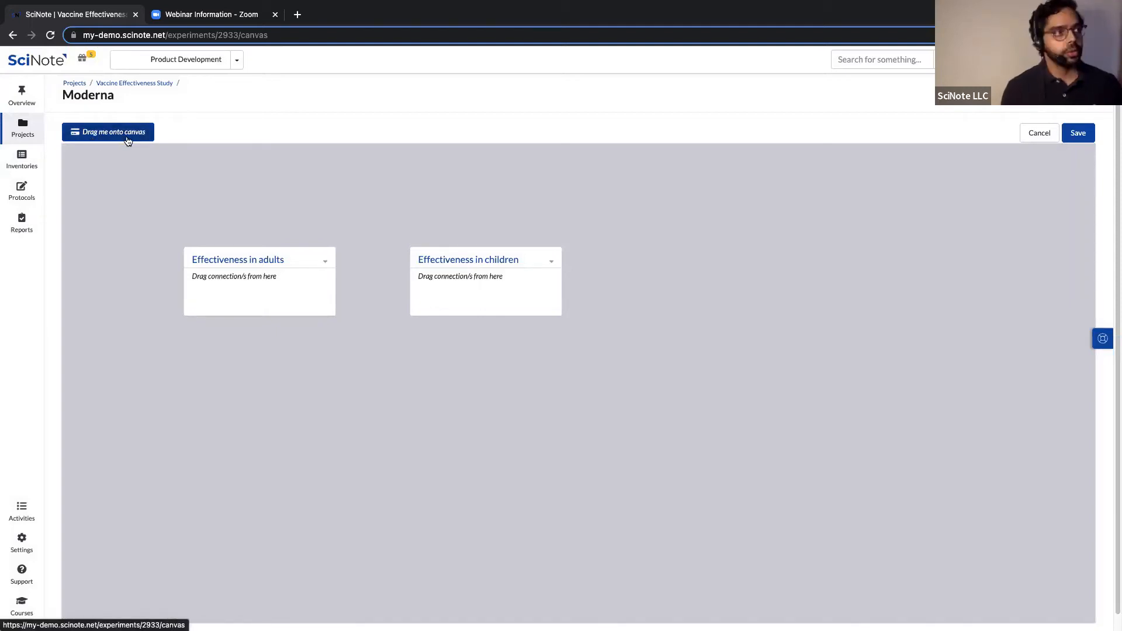
# Add a task 'Effectiveness in adults aged 18-40' below Effectiveness in adults, correcting the misspelling.
pyautogui.moveTo(96, 130); pyautogui.dragTo(153, 229)
pyautogui.moveTo(187, 326); pyautogui.dragTo(219, 375)
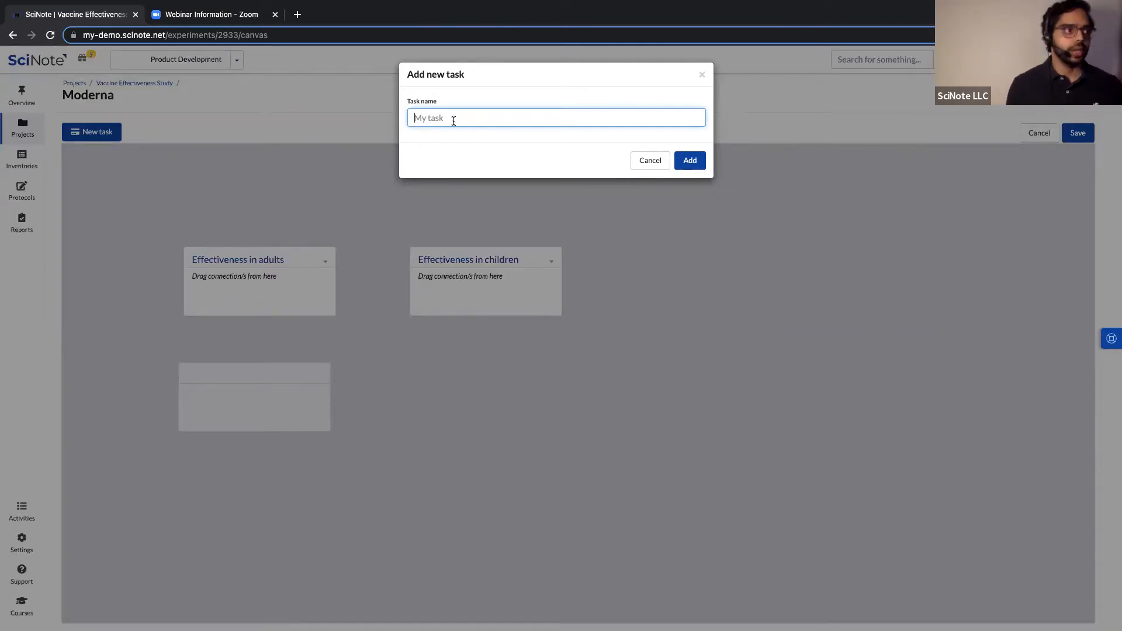
pyautogui.write('Effe')
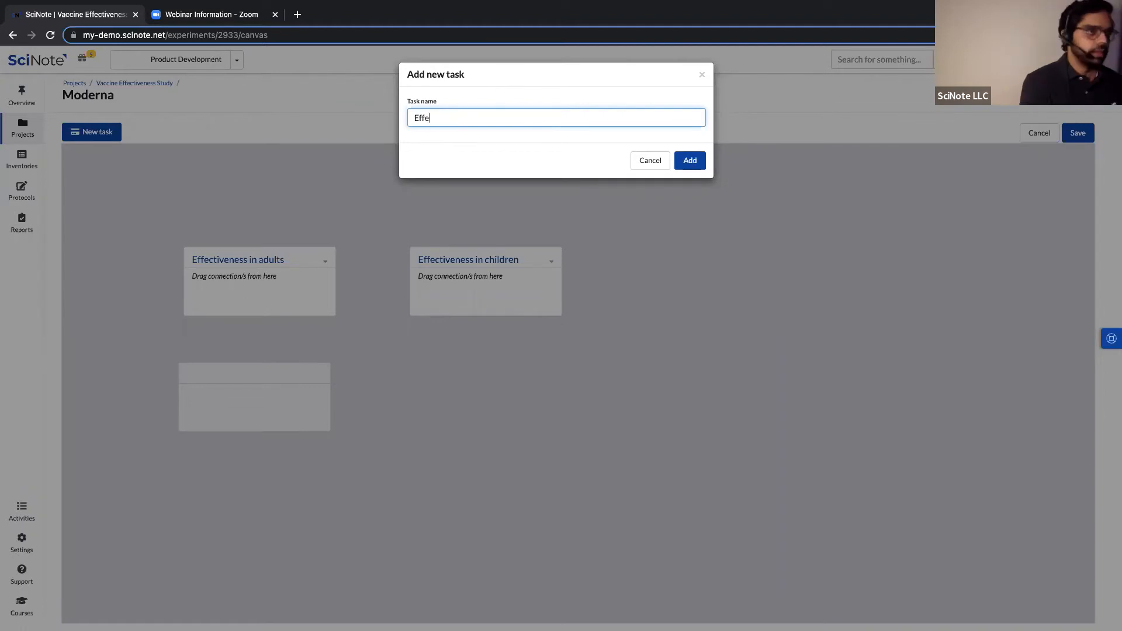
pyautogui.write('ctivness in adul')
pyautogui.press('BackSpace')
pyautogui.press('BackSpace')
pyautogui.write('ts ages')
pyautogui.press('BackSpace')
pyautogui.write('d 18-40')
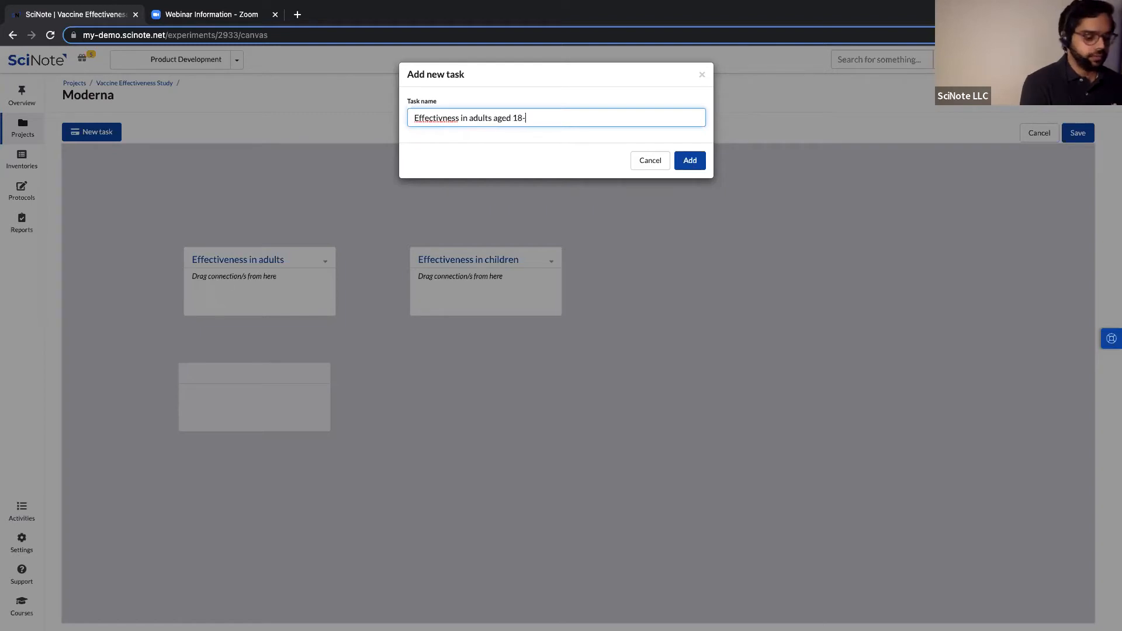
pyautogui.rightClick(443, 121)
pyautogui.click(467, 125)
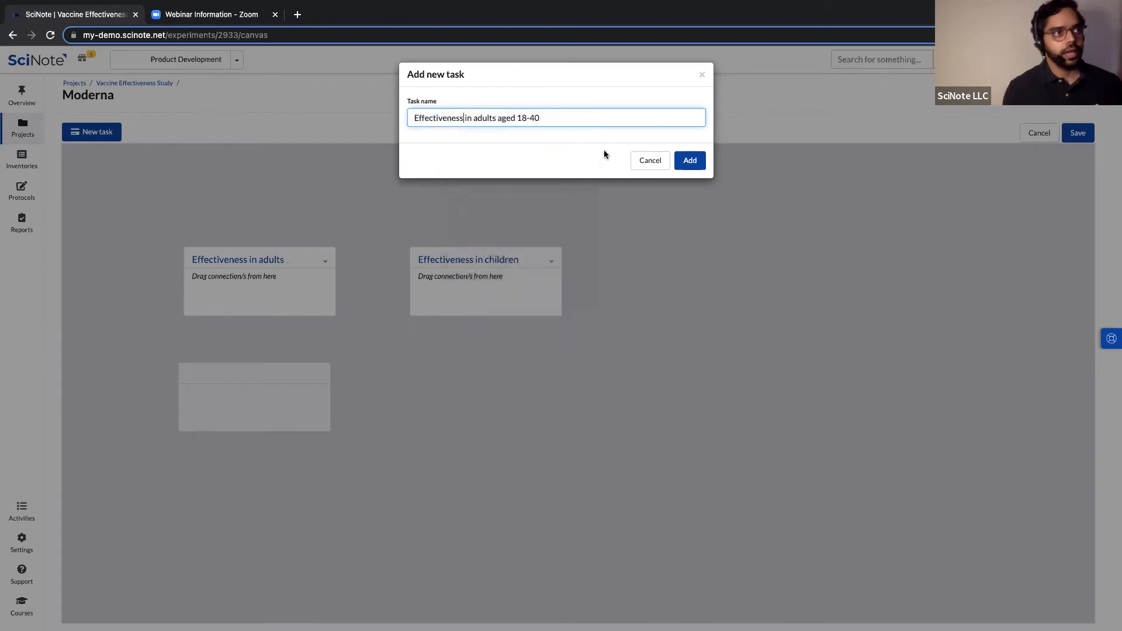
pyautogui.click(690, 160)
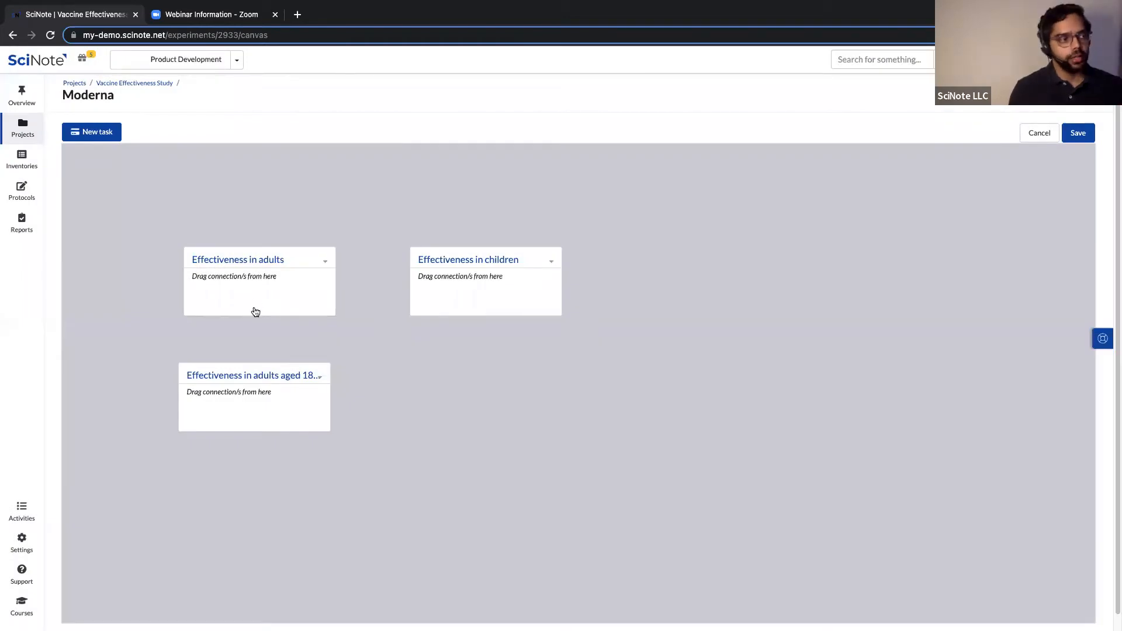
# Link Effectiveness in adults to the aged 18-40 task and add a fourth task at the bottom.
pyautogui.moveTo(253, 323); pyautogui.dragTo(253, 370)
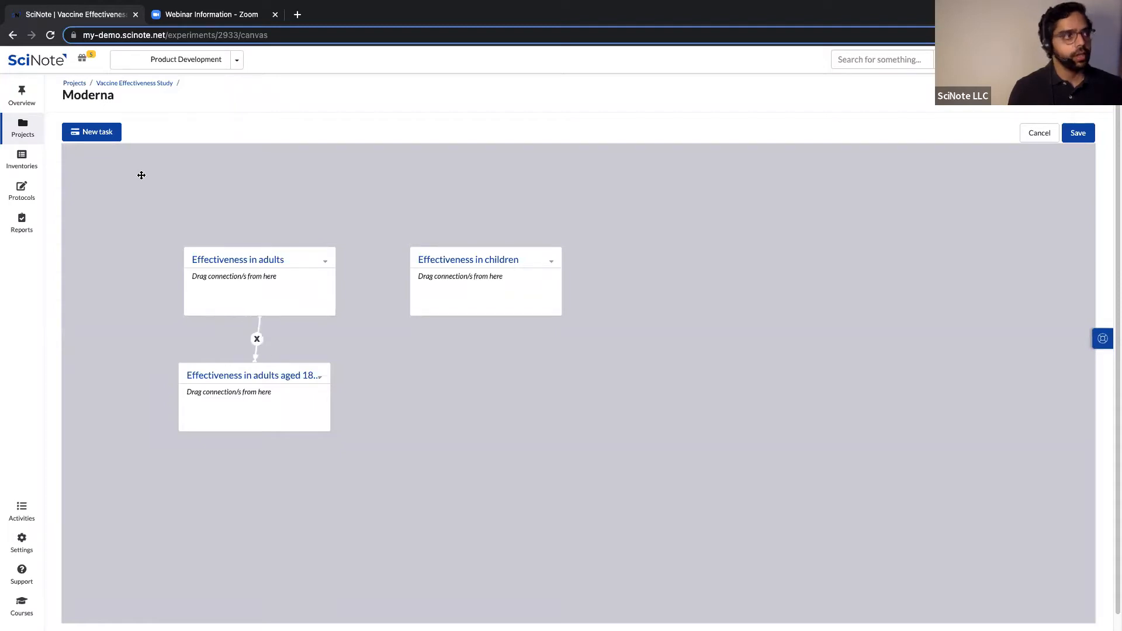
pyautogui.moveTo(95, 133); pyautogui.dragTo(219, 501)
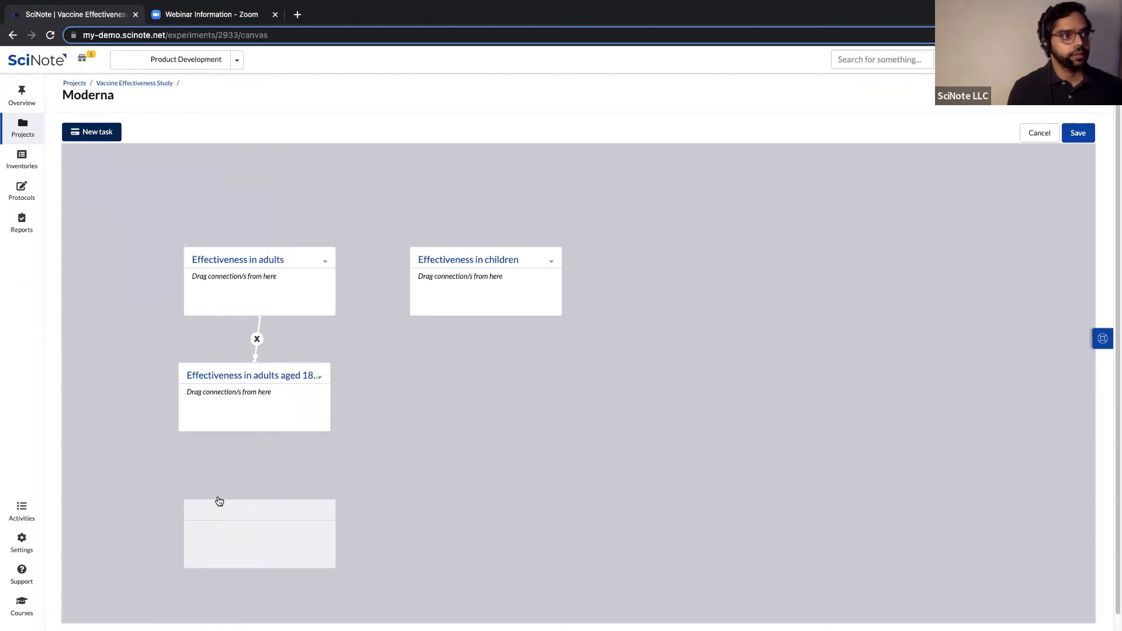
pyautogui.write('Task 4')
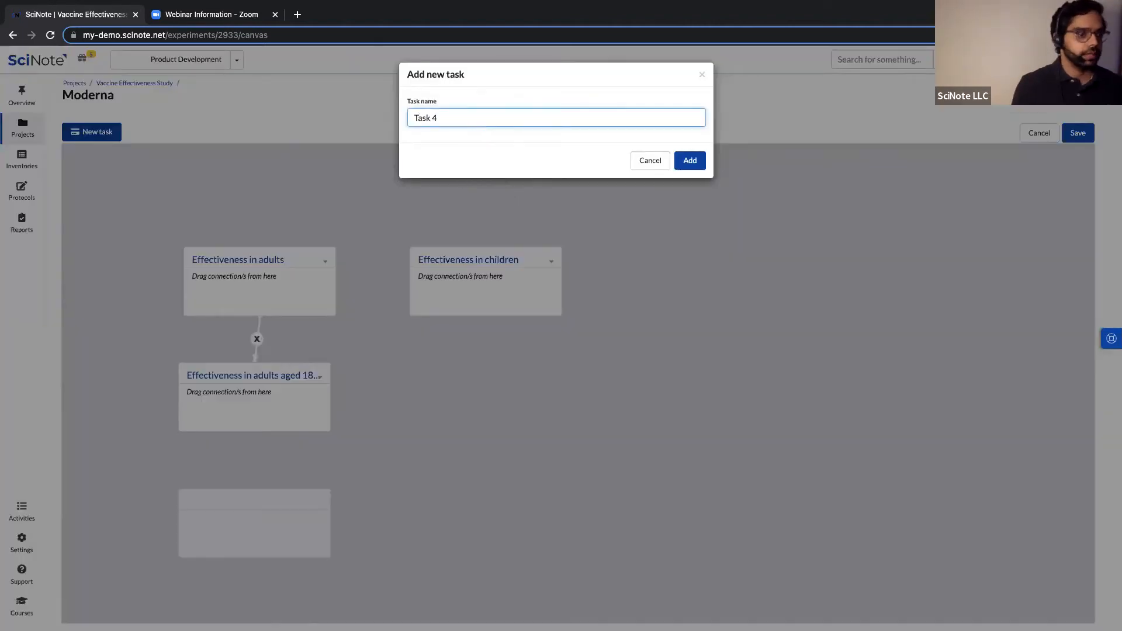
pyautogui.click(689, 160)
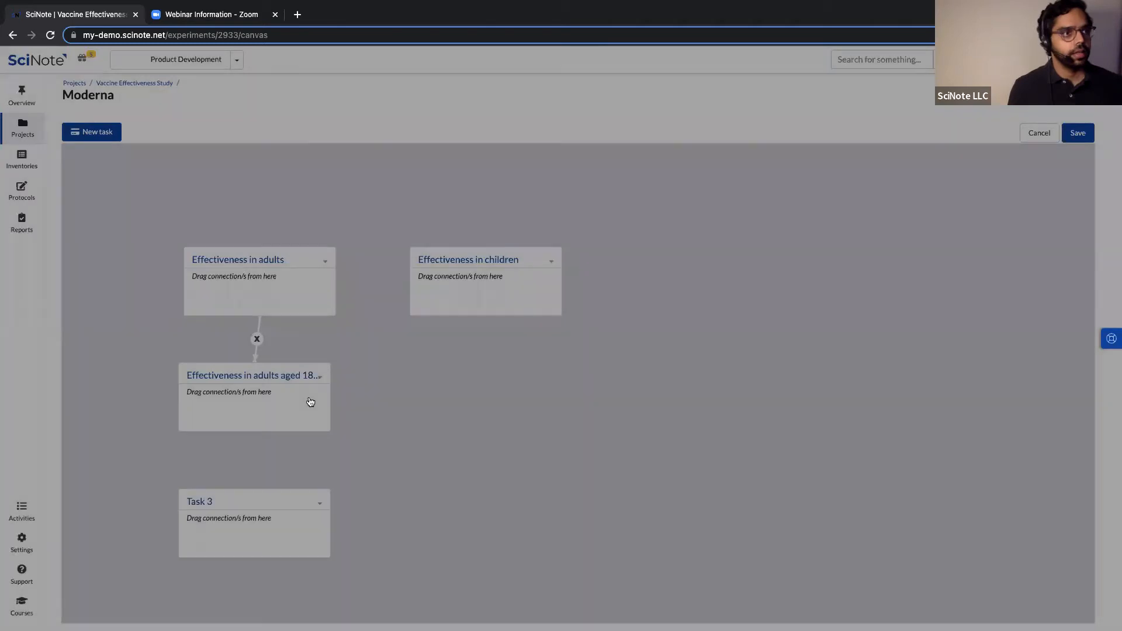
# Link the aged 18-40 task to the new task, then delete both connections.
pyautogui.moveTo(253, 431); pyautogui.dragTo(250, 496)
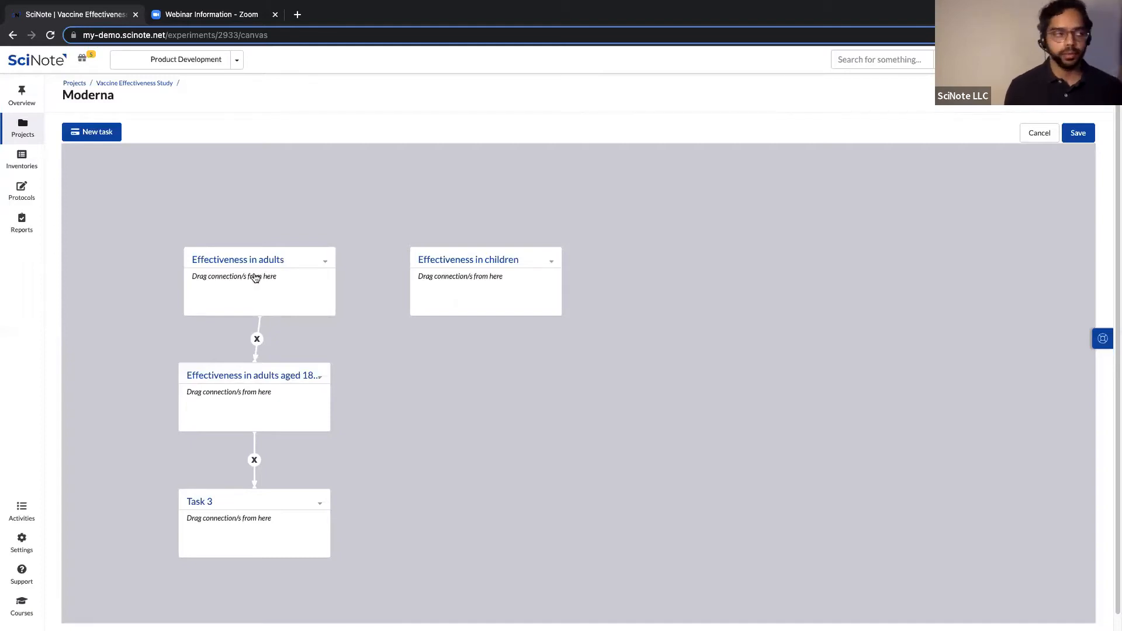
pyautogui.click(256, 460)
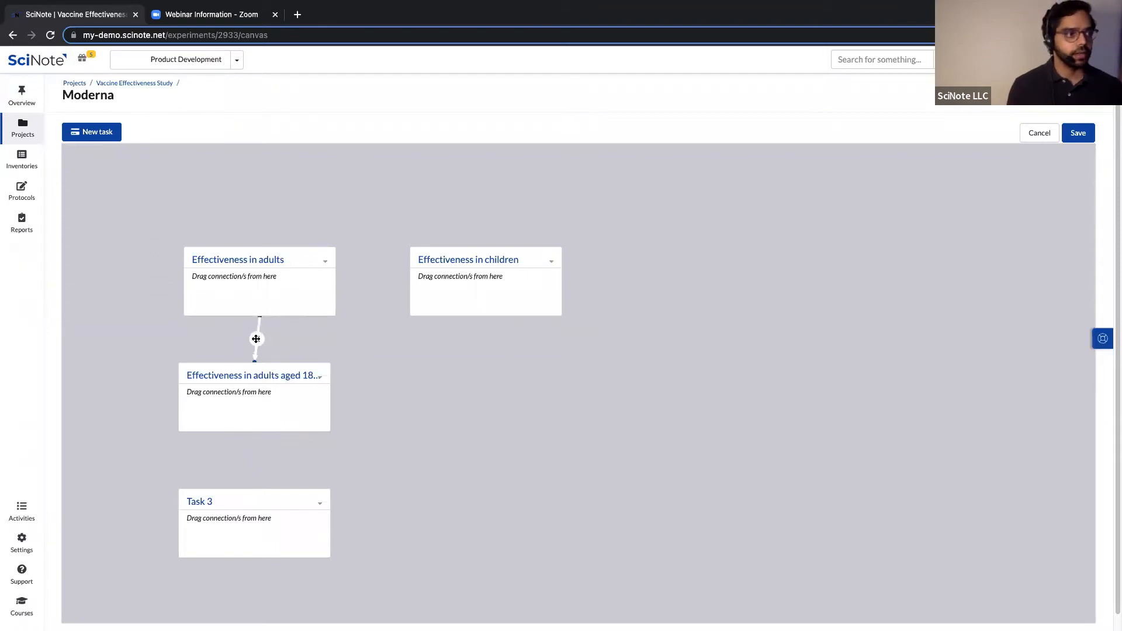
pyautogui.click(256, 339)
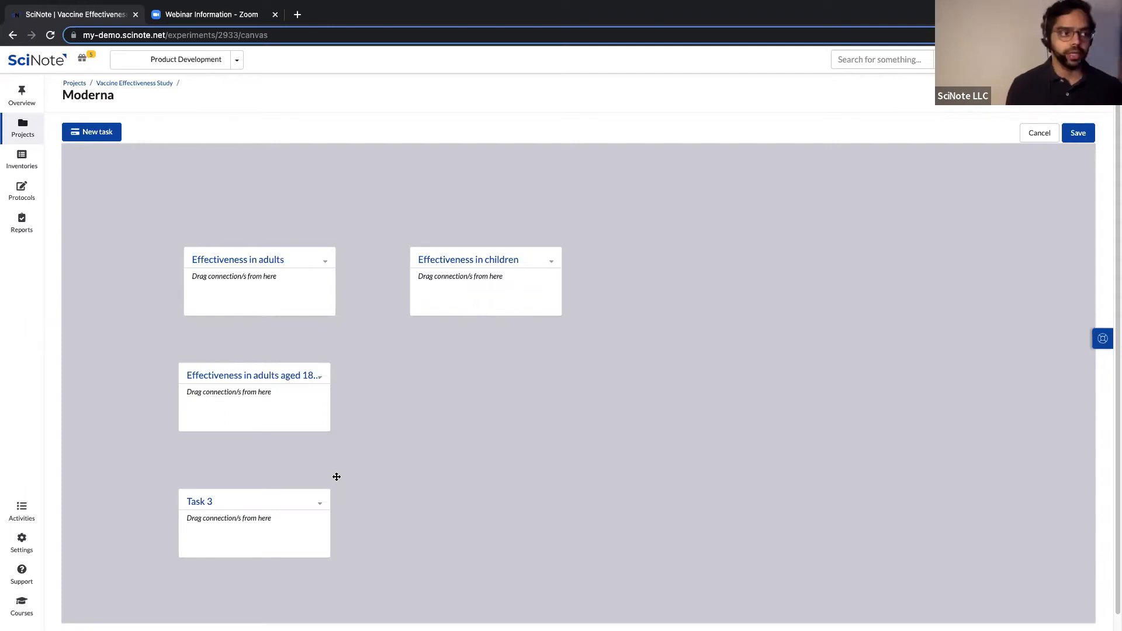
# Archive Task 3 from its options menu and confirm the archive.
pyautogui.click(321, 506)
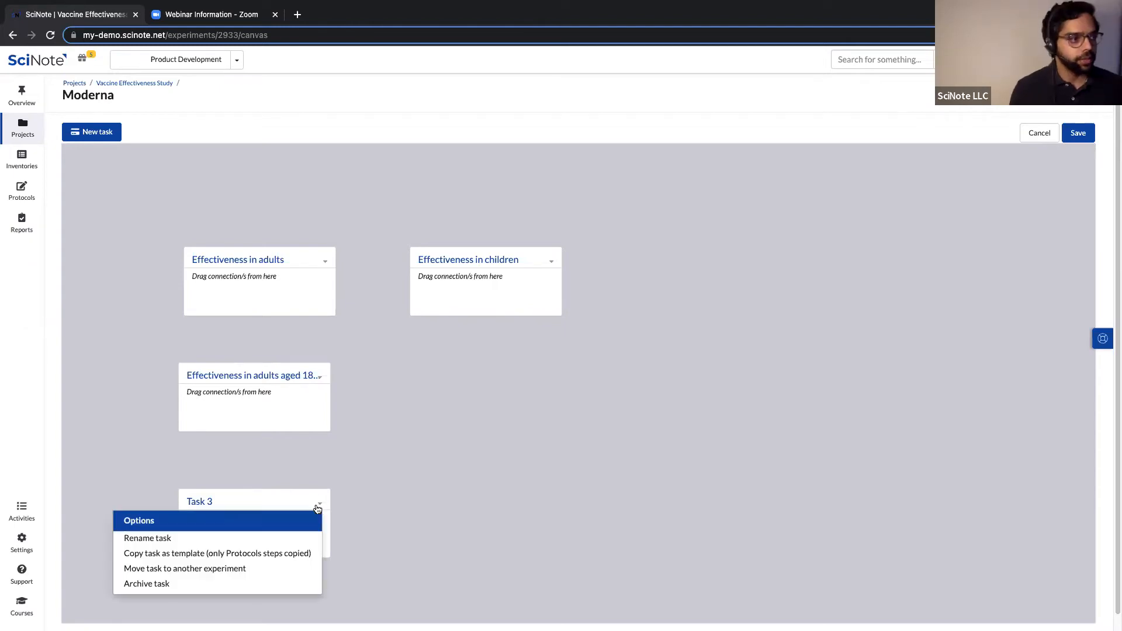
pyautogui.click(156, 585)
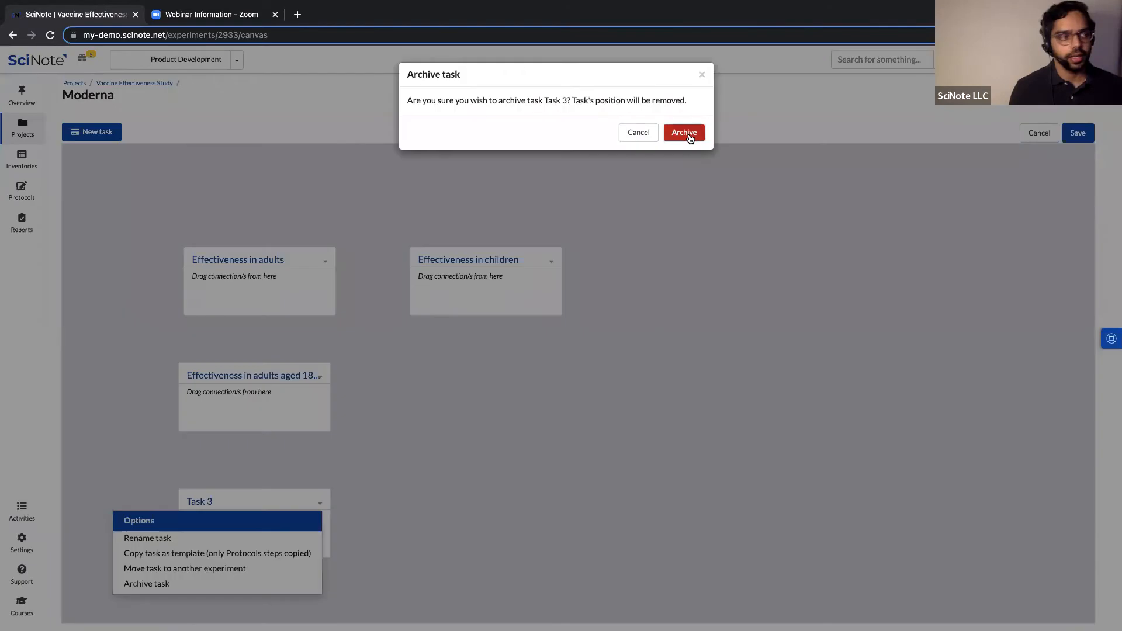
pyautogui.click(685, 133)
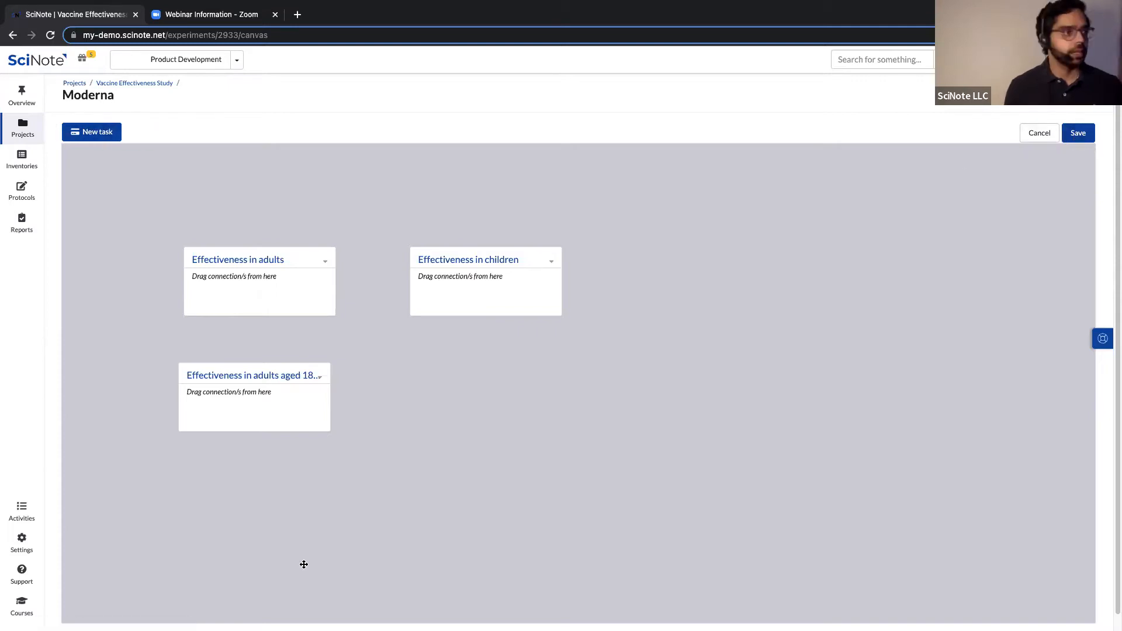
# Add the task 'Effectiveness in children aged 0-10' and link each parent task to its age-specific task.
pyautogui.moveTo(92, 133); pyautogui.dragTo(443, 377)
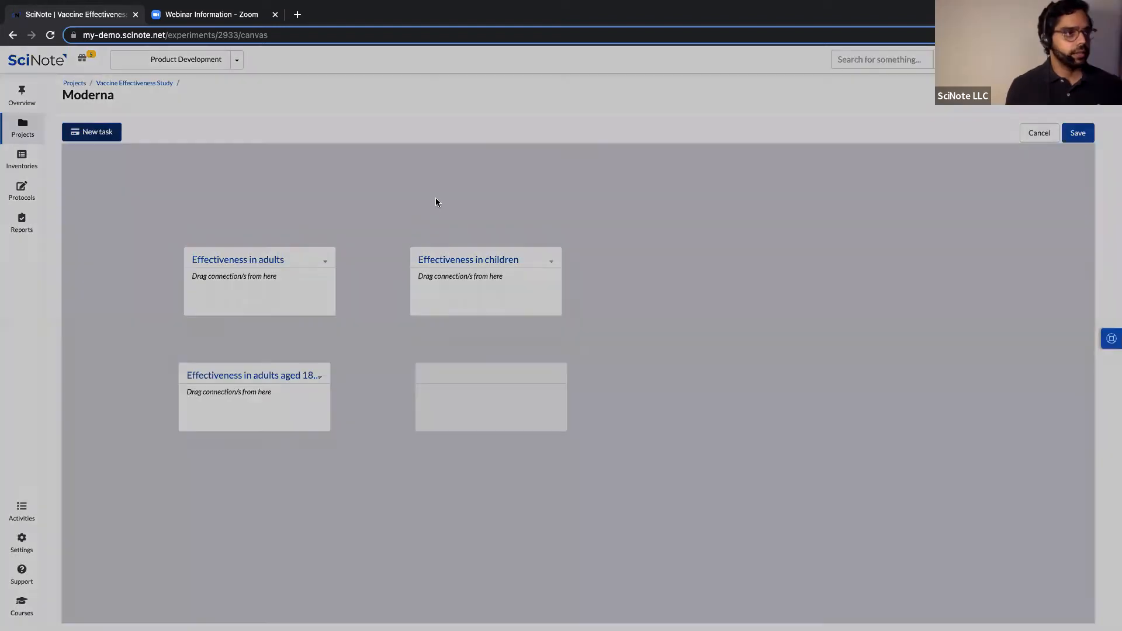
pyautogui.write('Effectiveness in adult wom')
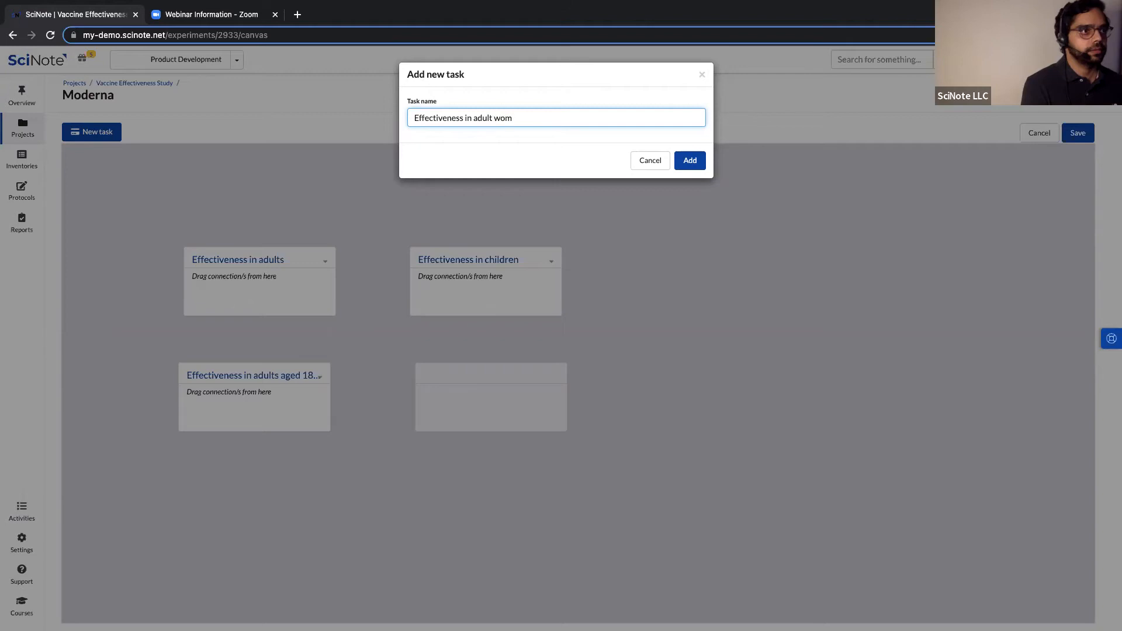
pyautogui.press('BackSpace')
pyautogui.press('BackSpace')
pyautogui.press('BackSpace')
pyautogui.press('BackSpace')
pyautogui.press('BackSpace')
pyautogui.write('children aged 0-10')
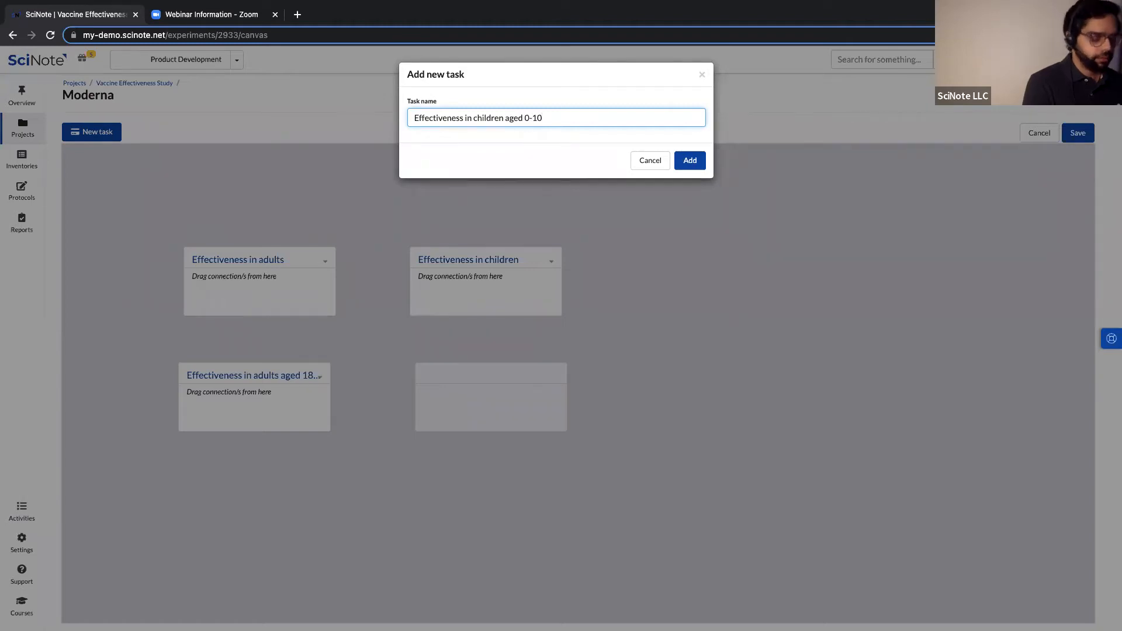
pyautogui.click(697, 162)
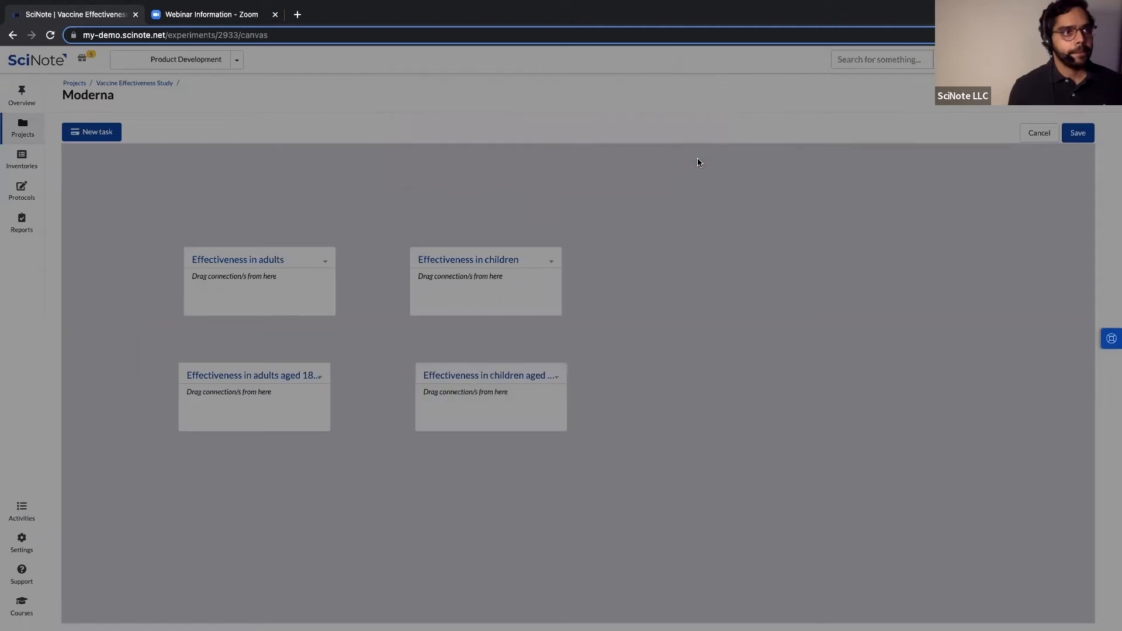
pyautogui.moveTo(253, 295); pyautogui.dragTo(255, 372)
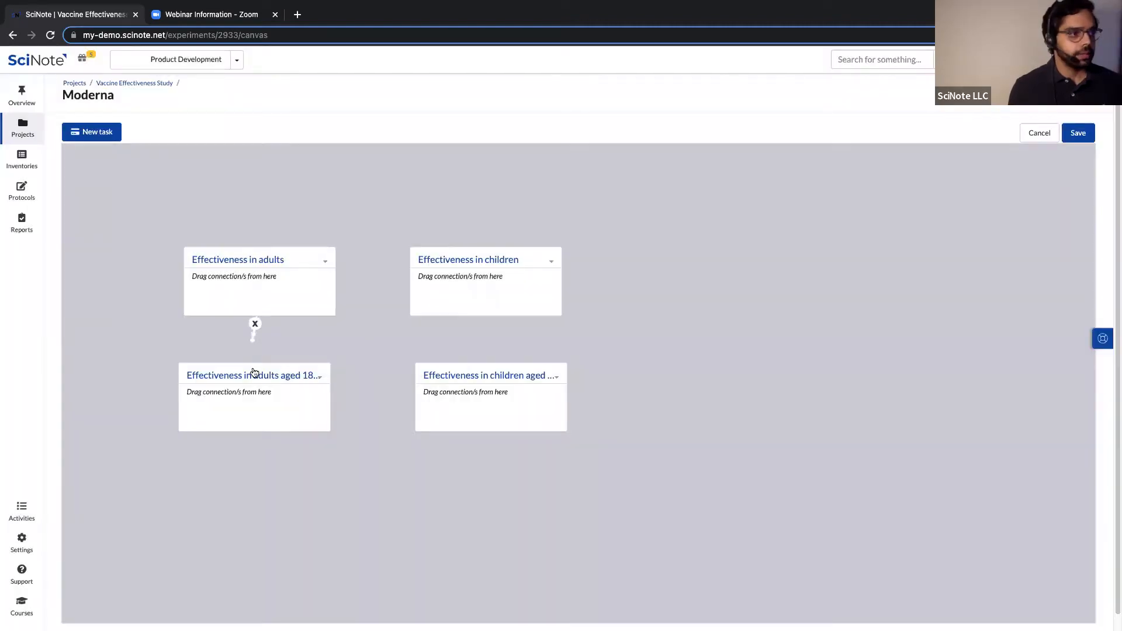
pyautogui.moveTo(492, 351); pyautogui.dragTo(489, 376)
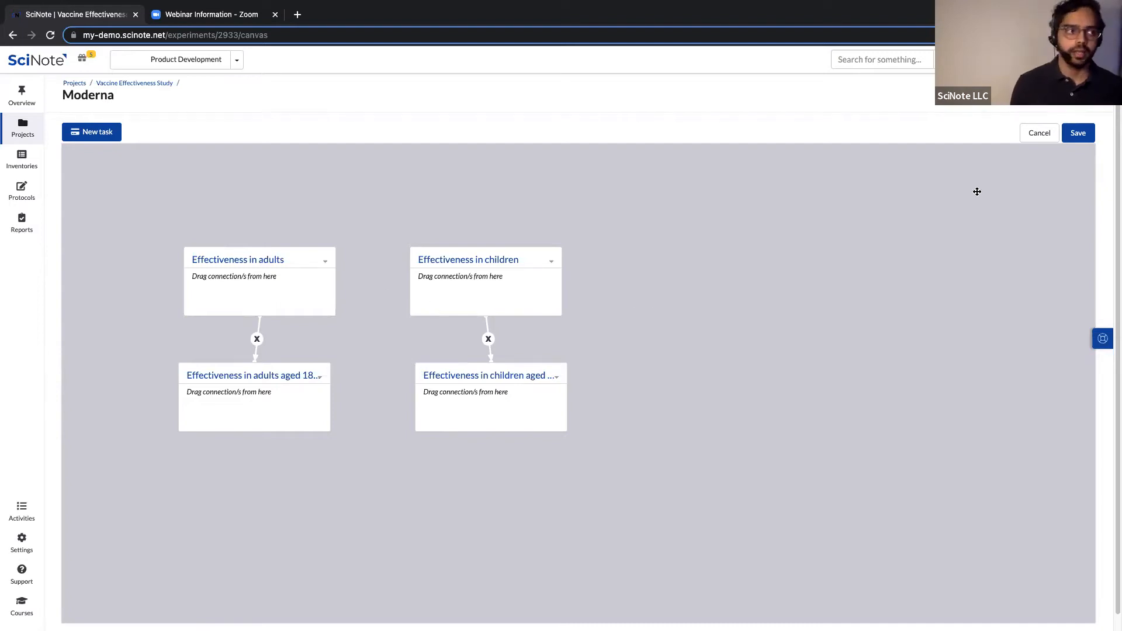
# Save the canvas changes and select the Effectiveness in adults card.
pyautogui.click(1078, 134)
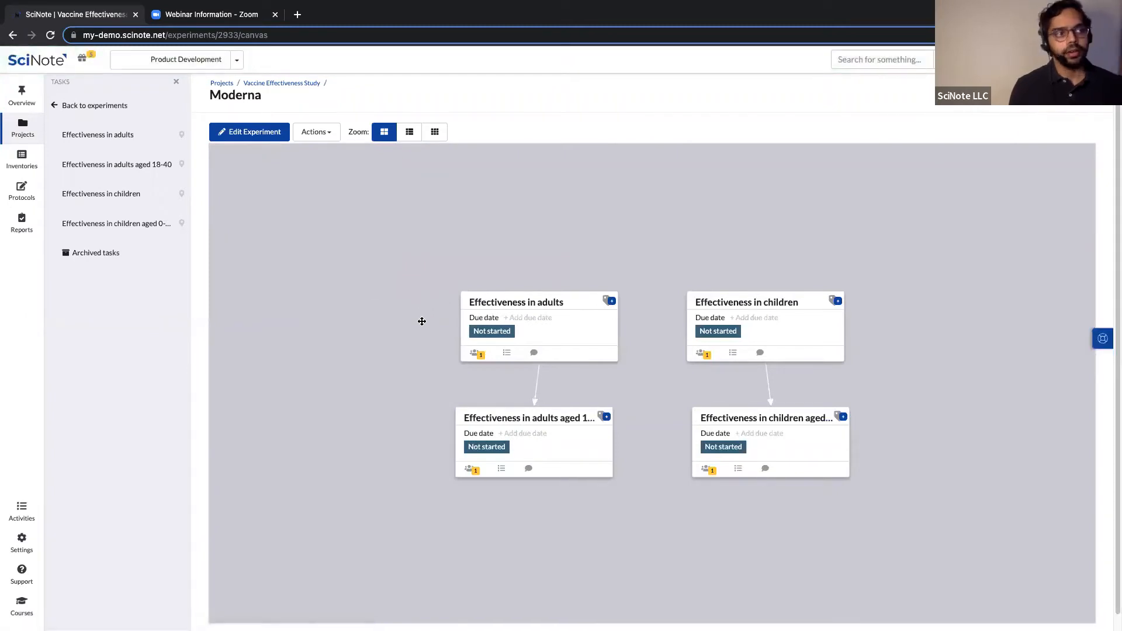
pyautogui.click(537, 326)
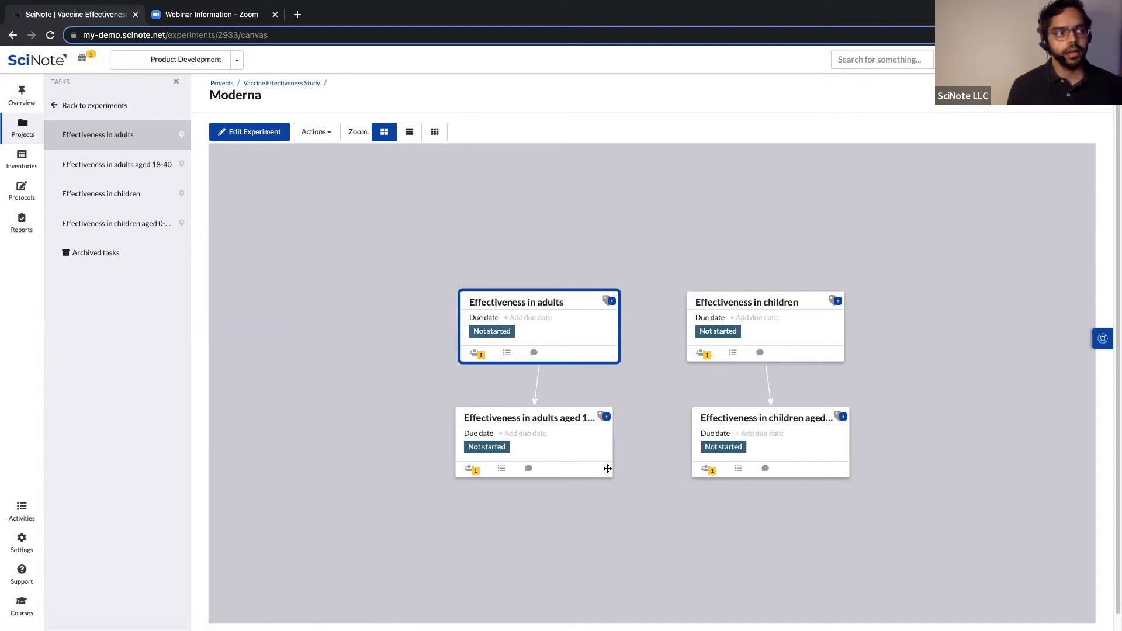
pyautogui.click(523, 430)
pyautogui.click(538, 358)
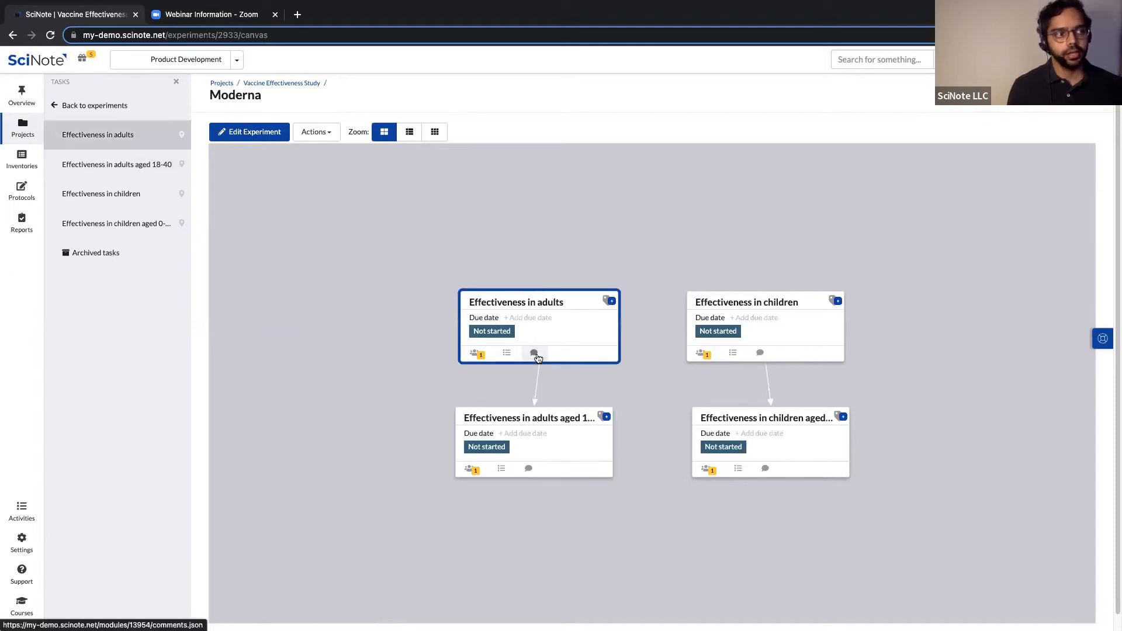
# Check the card's comments and assignees, then open the Effectiveness in adults task.
pyautogui.click(535, 354)
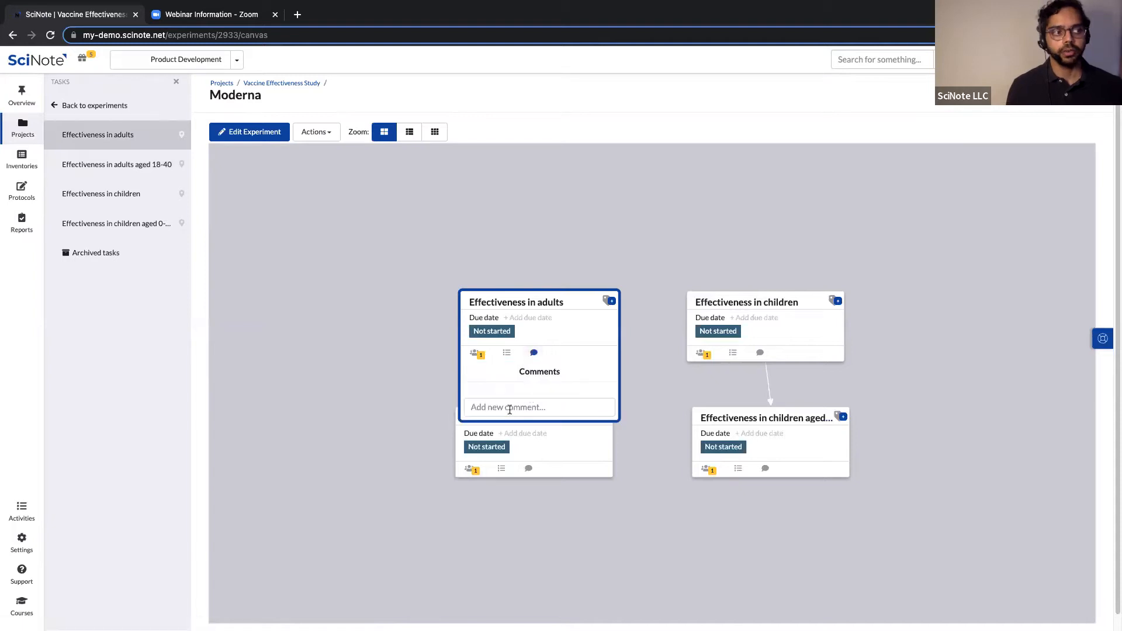
pyautogui.click(475, 356)
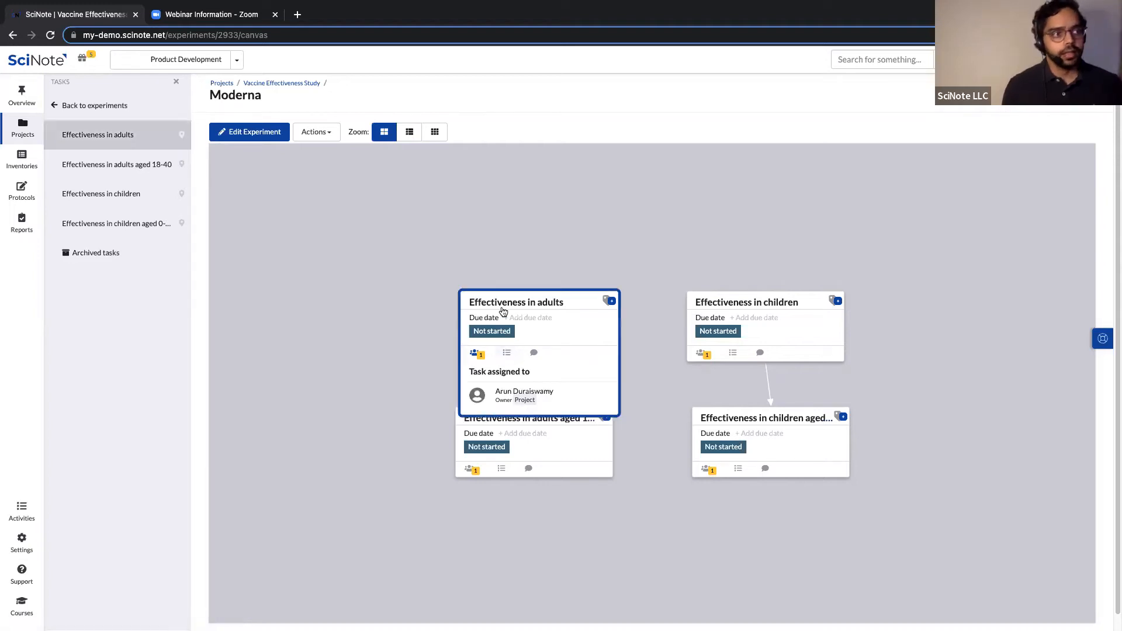
pyautogui.click(522, 305)
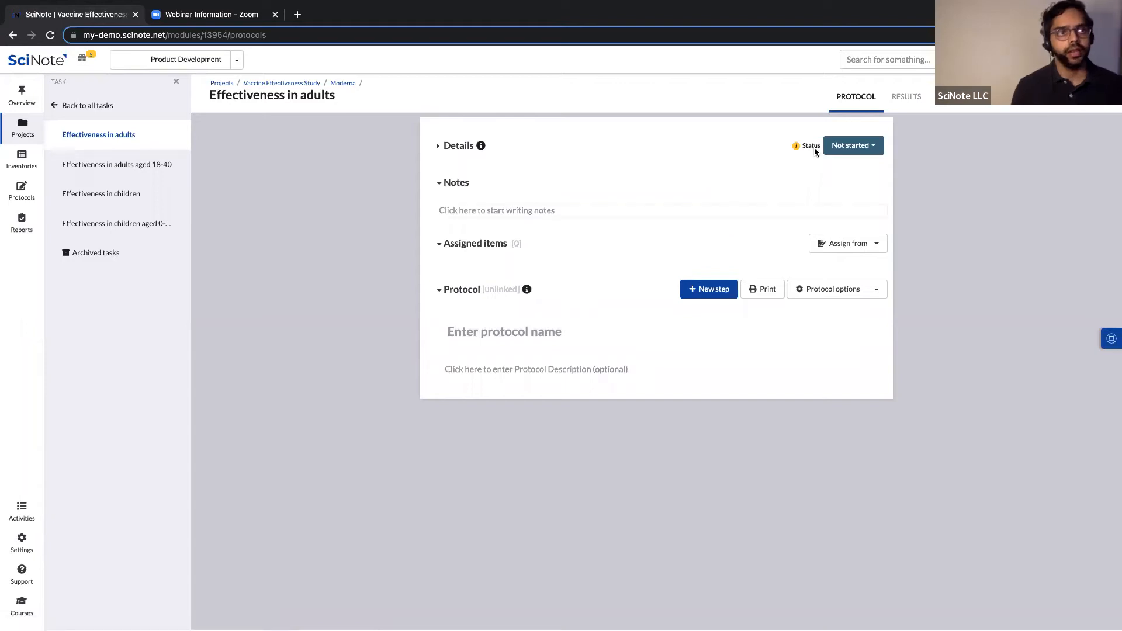
# Expand the task details and set the due date to 09/30/2022 20:53.
pyautogui.click(439, 147)
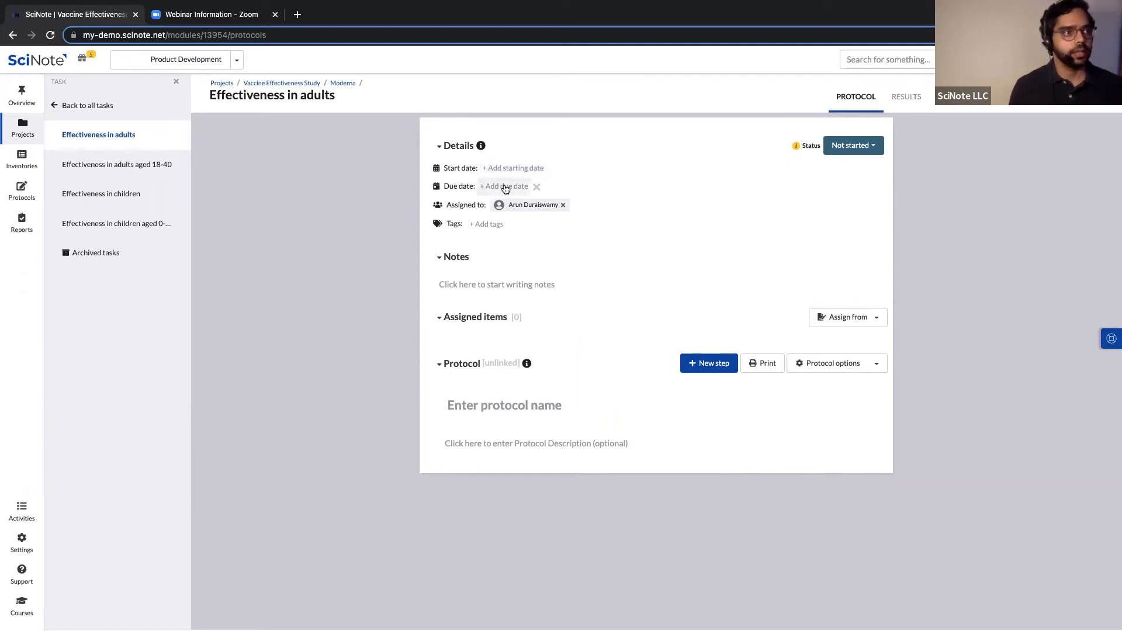
pyautogui.click(506, 187)
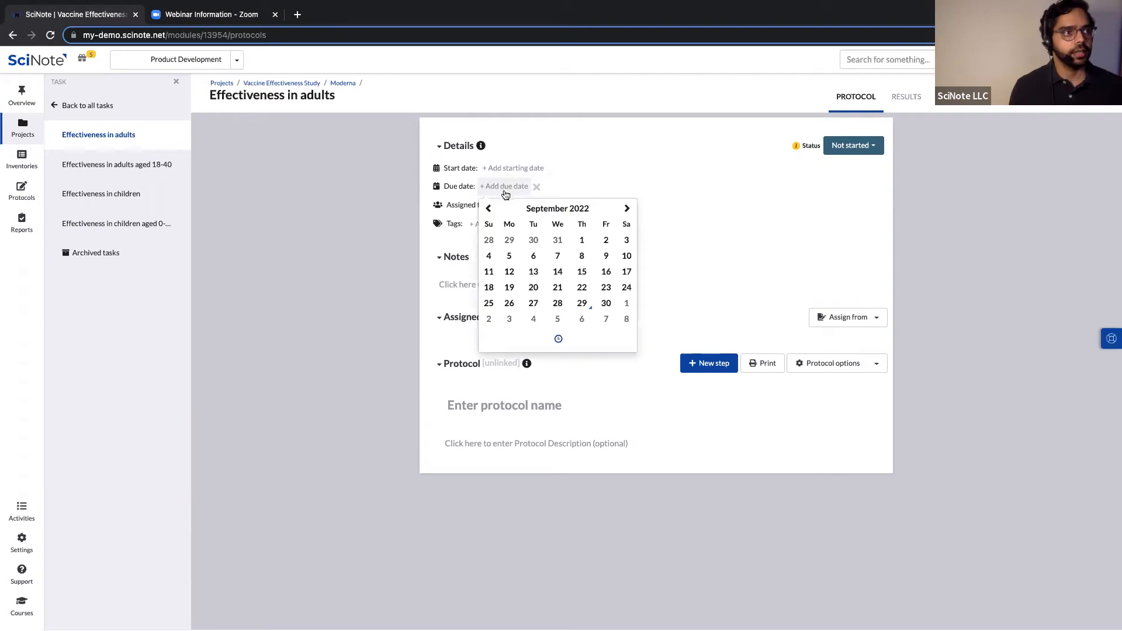
pyautogui.click(606, 303)
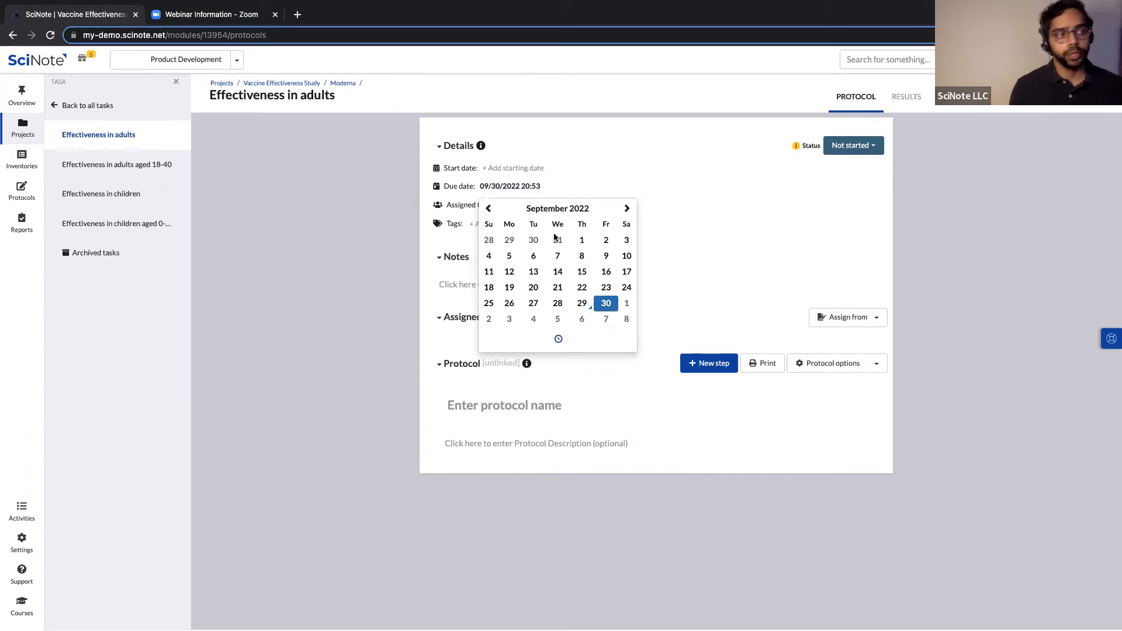
pyautogui.click(559, 339)
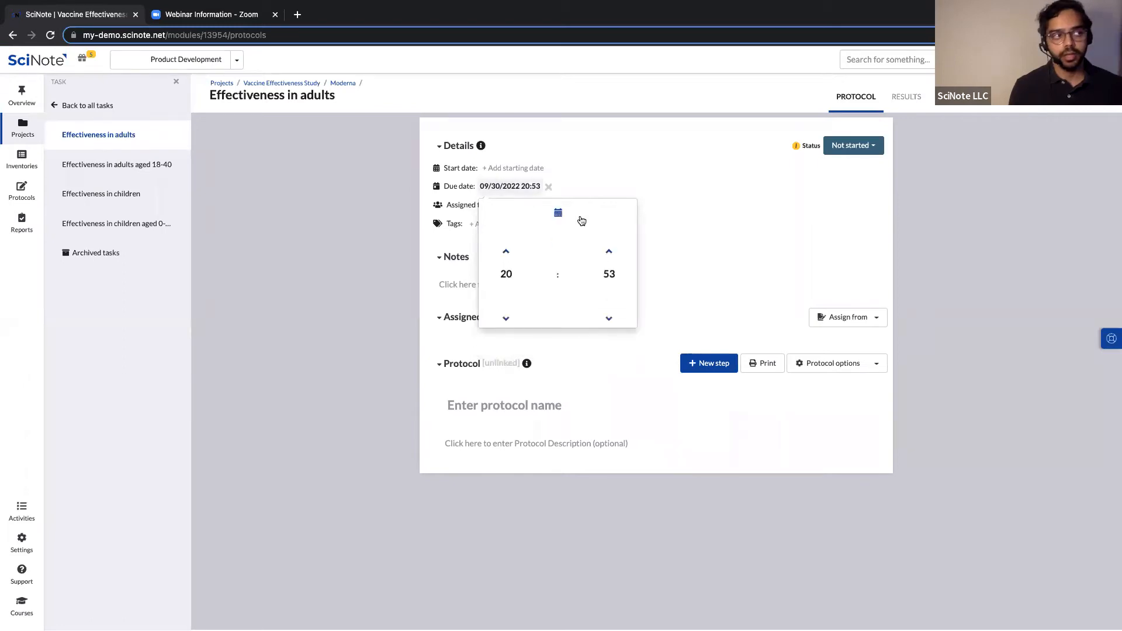
pyautogui.click(608, 184)
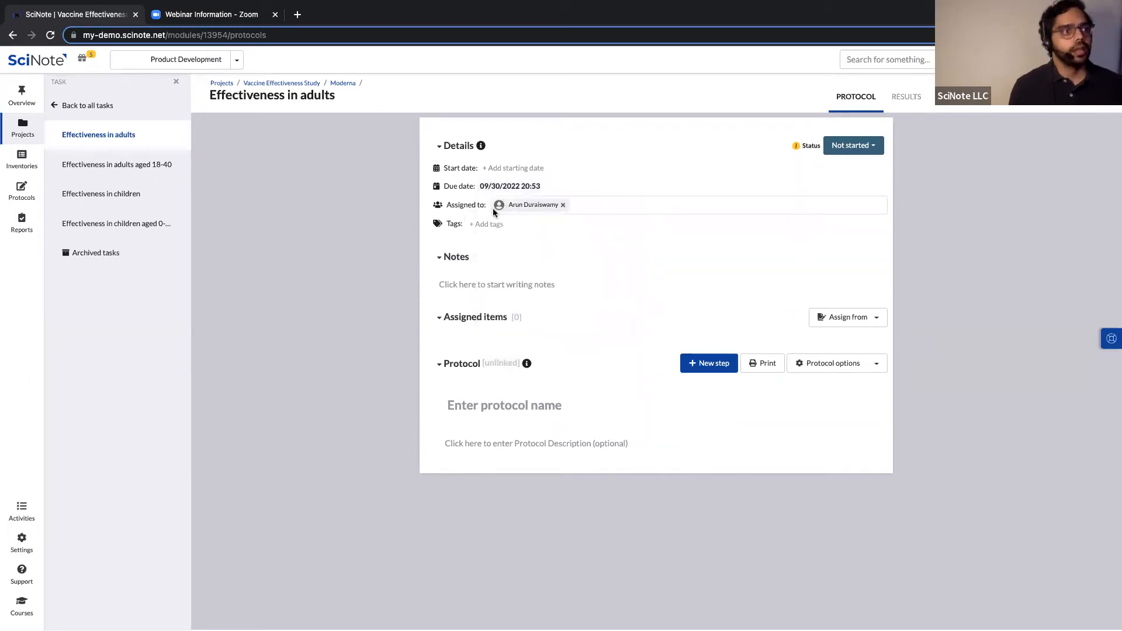
# Assign a second user to the task and add the task owner back as an assignee.
pyautogui.click(580, 207)
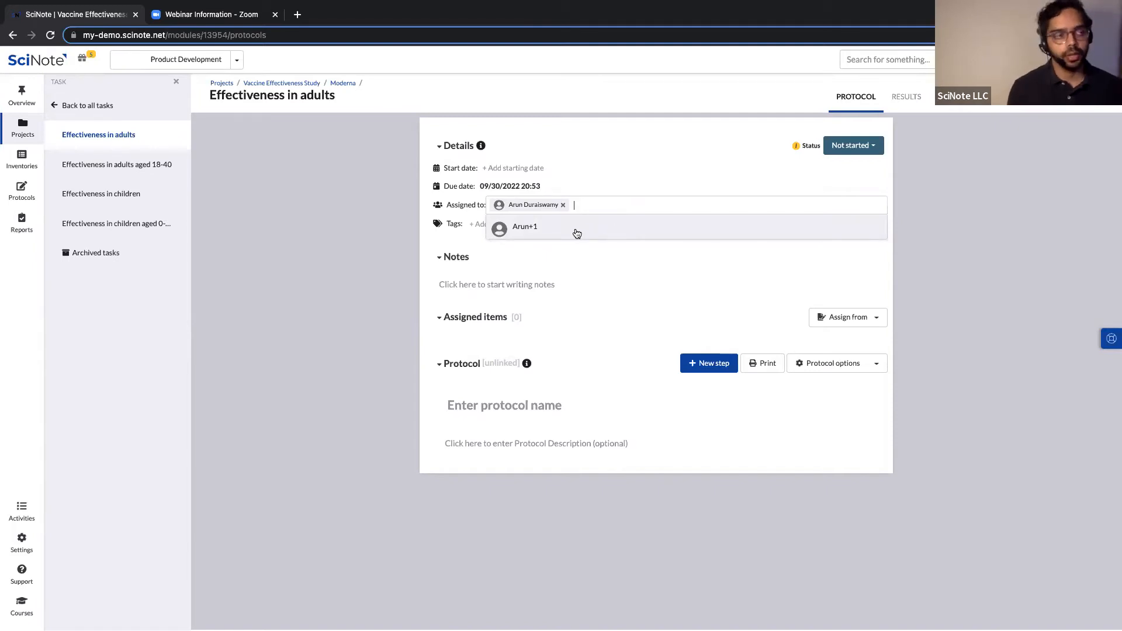
pyautogui.click(520, 229)
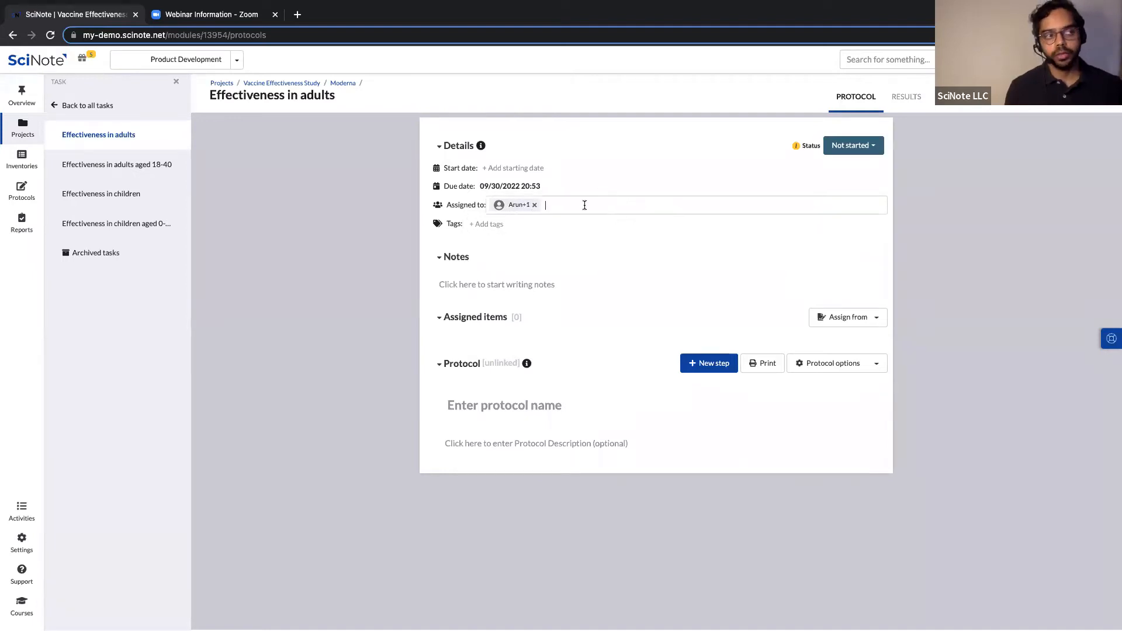
pyautogui.click(586, 204)
pyautogui.click(541, 229)
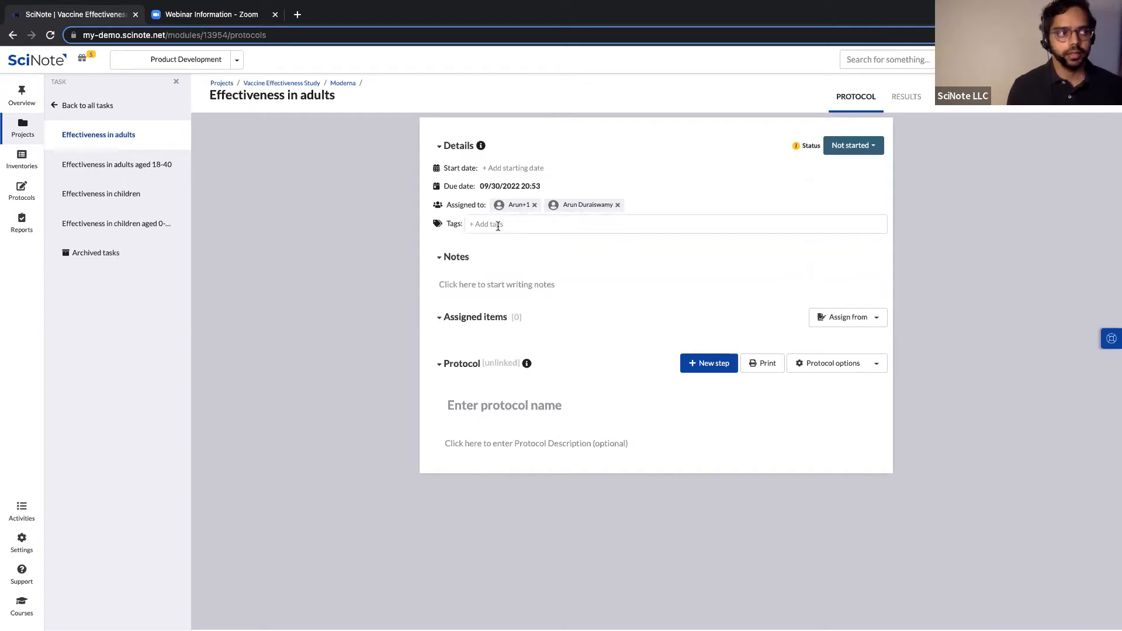
pyautogui.click(522, 284)
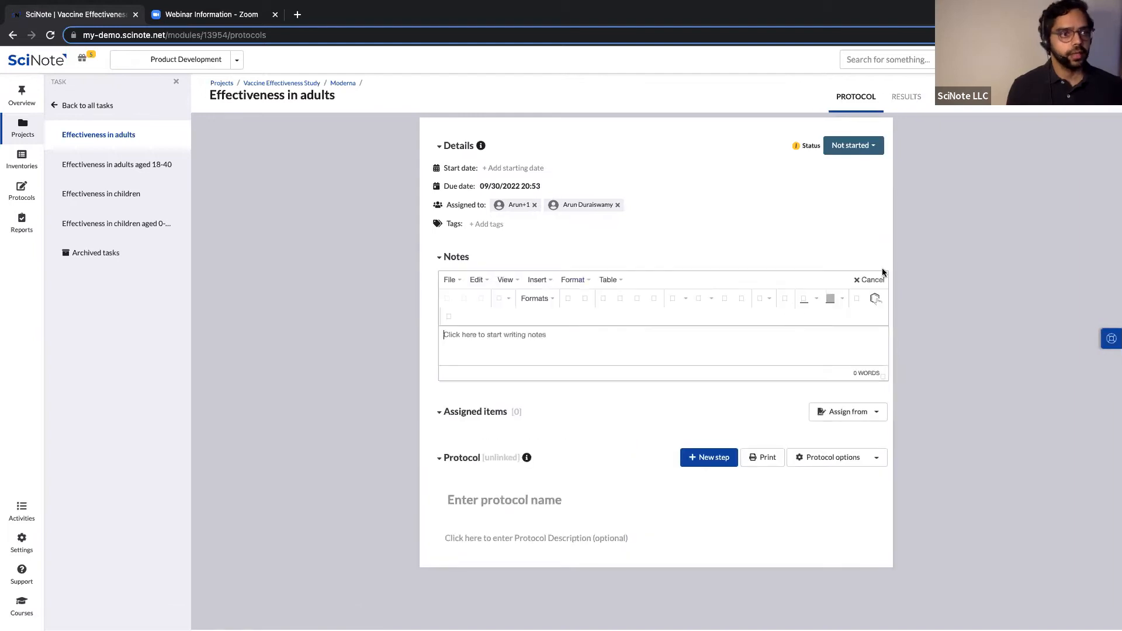
pyautogui.click(869, 280)
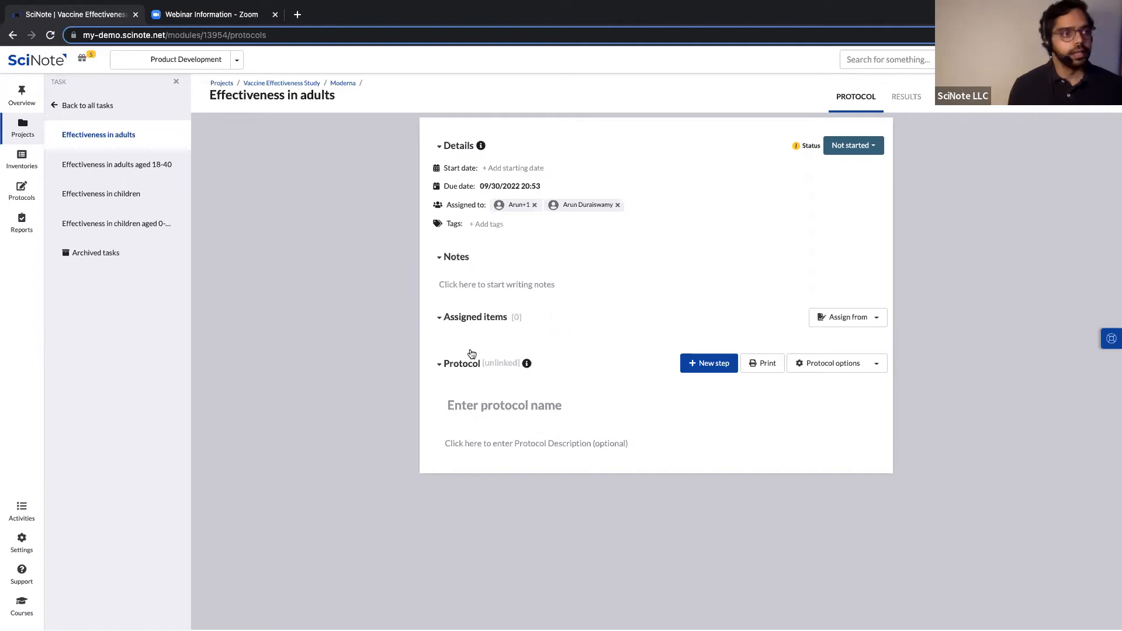
# Name the protocol 'Vaccine effectiveness in adults'.
pyautogui.click(525, 403)
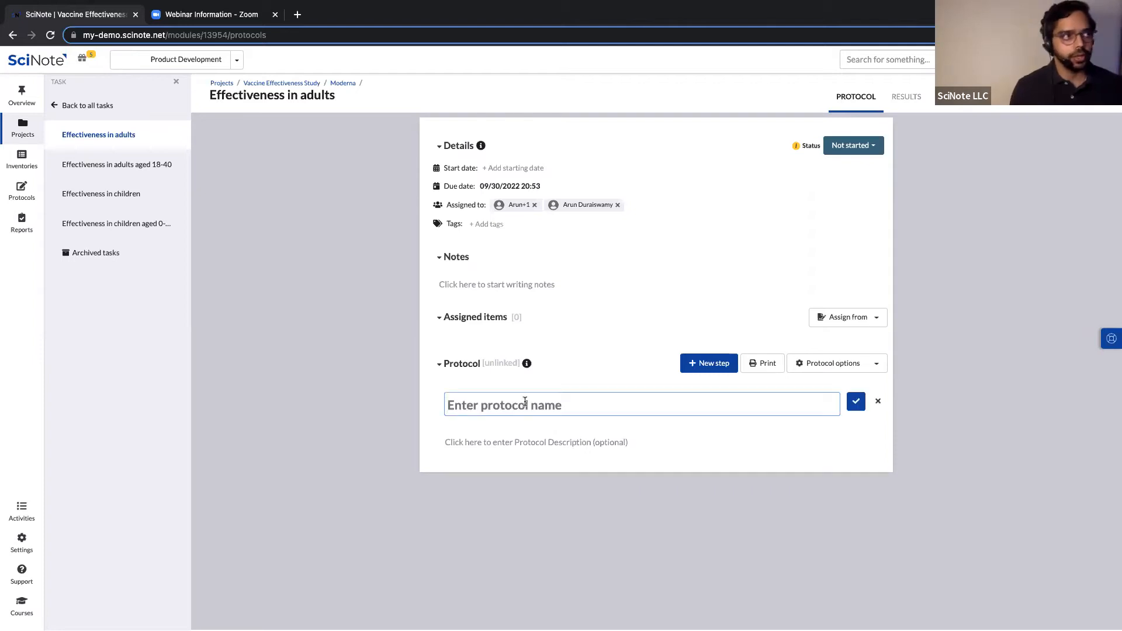
pyautogui.write('Vacc')
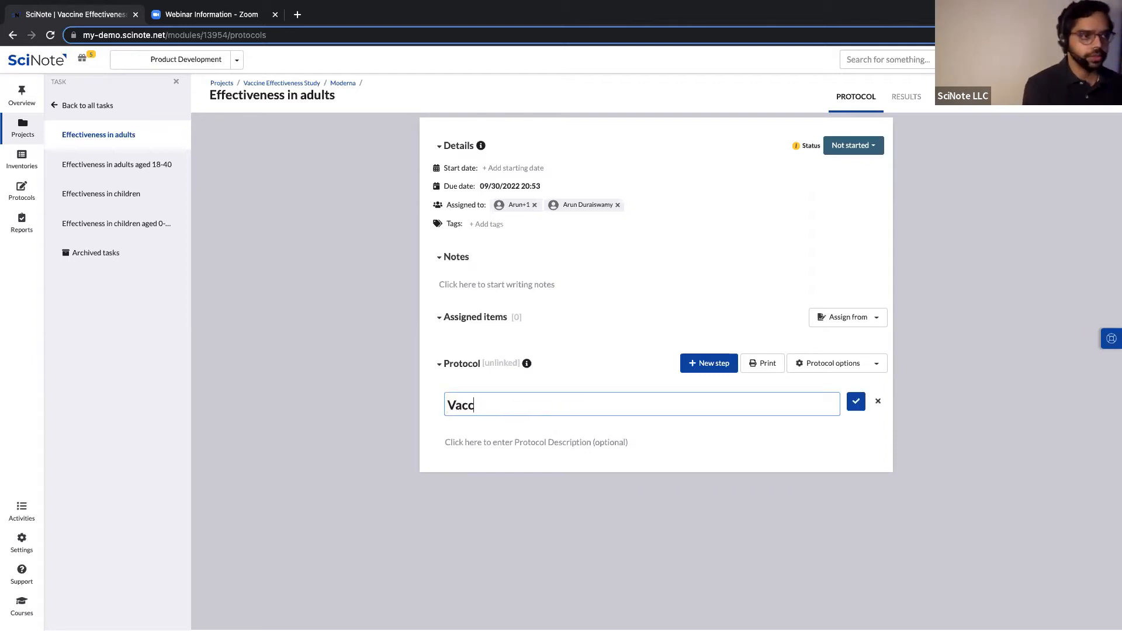
pyautogui.write('ine effectiv')
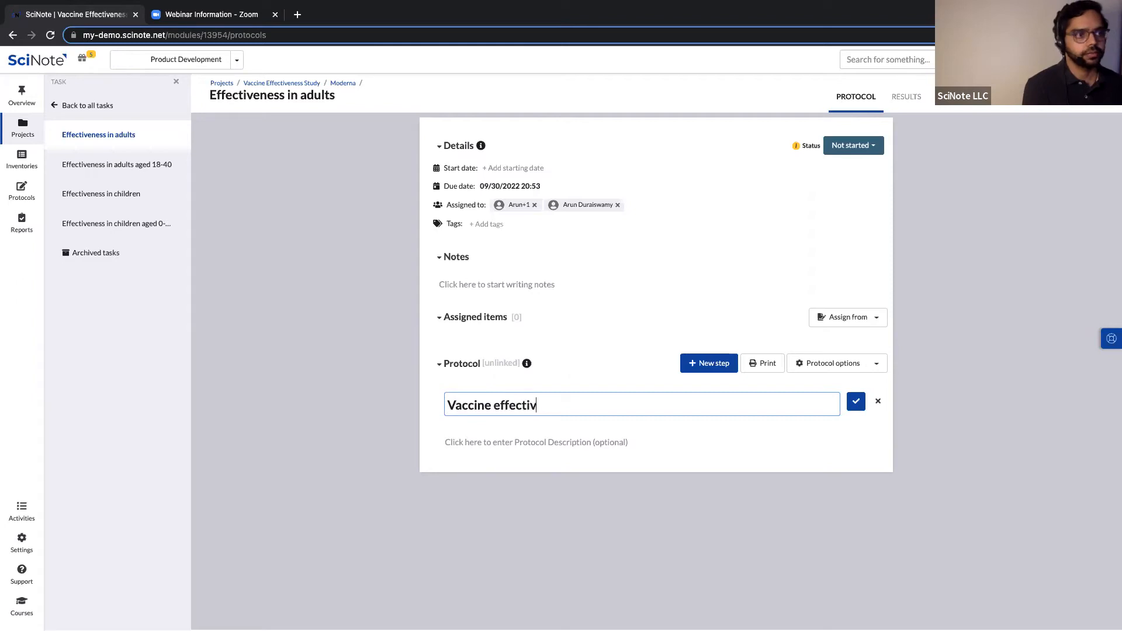
pyautogui.write('eness in adults')
pyautogui.click(854, 403)
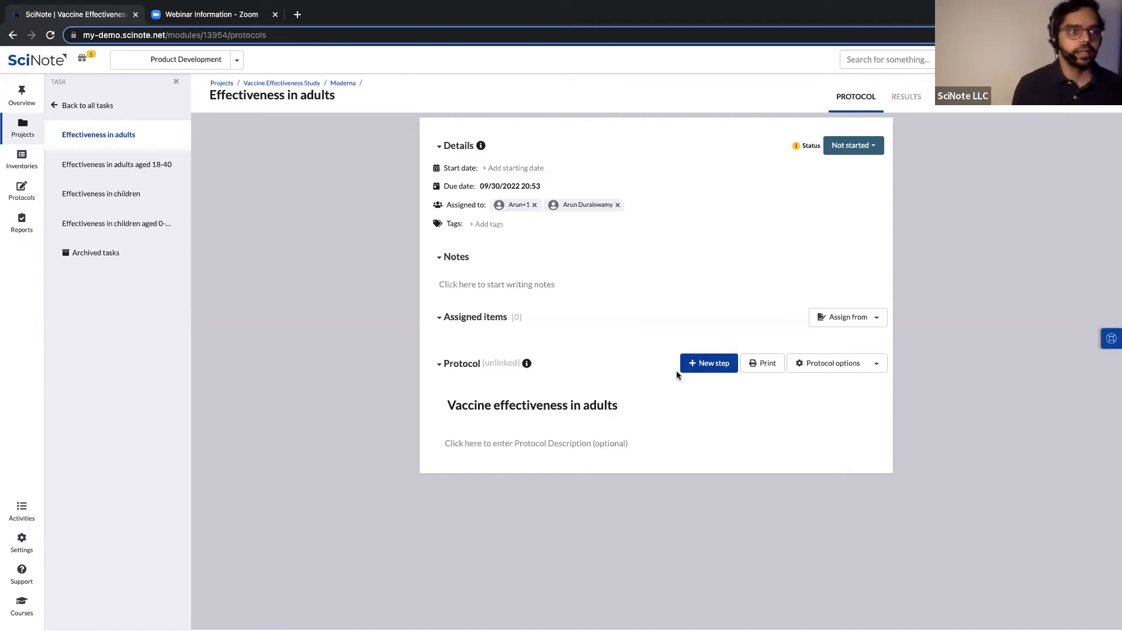
# Add a new protocol step titled 'Step 1'.
pyautogui.click(705, 364)
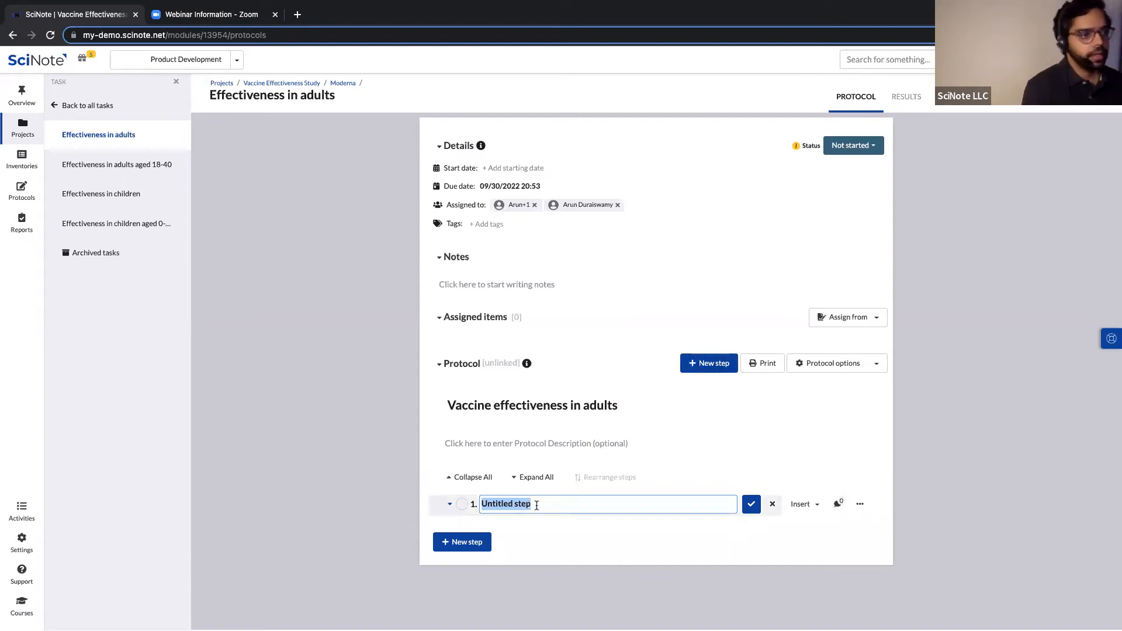
pyautogui.write('Step 1')
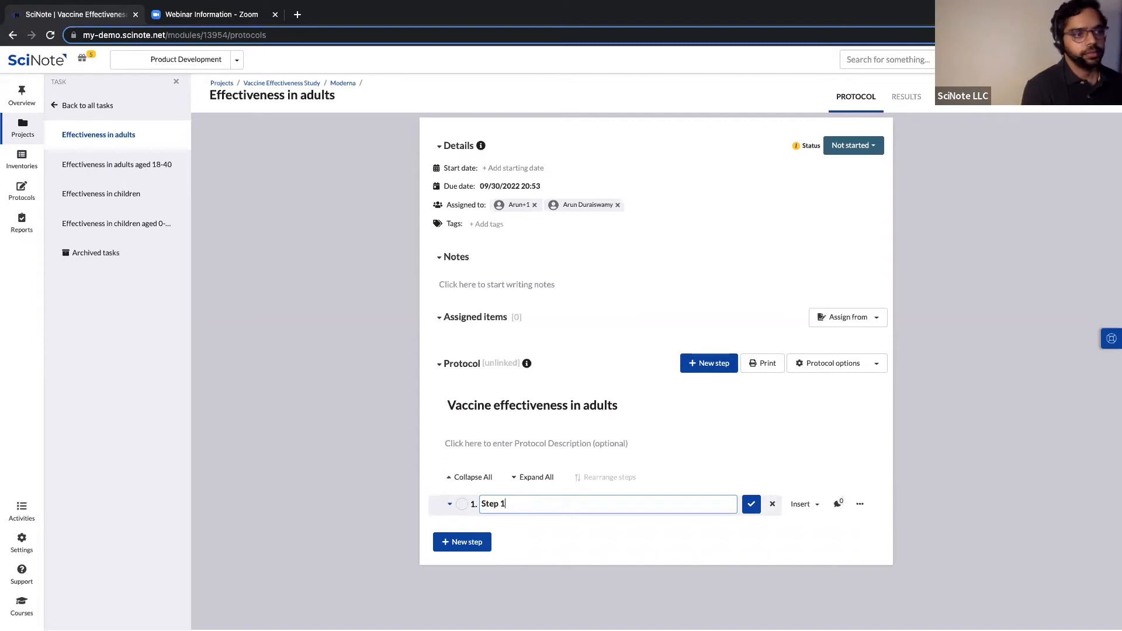
pyautogui.click(748, 506)
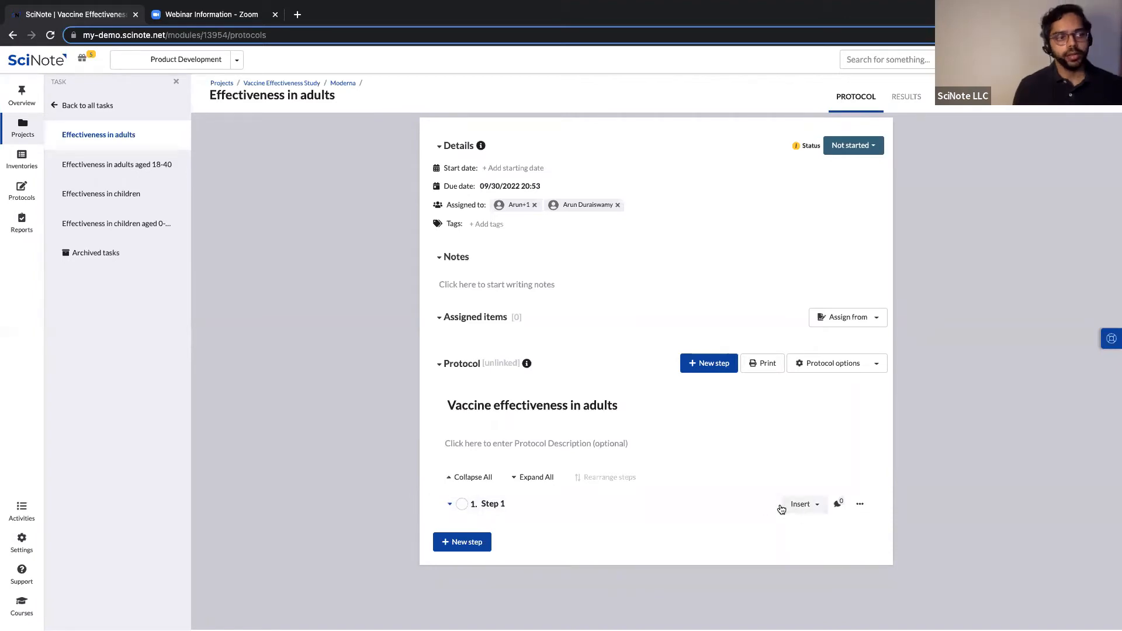
pyautogui.click(817, 506)
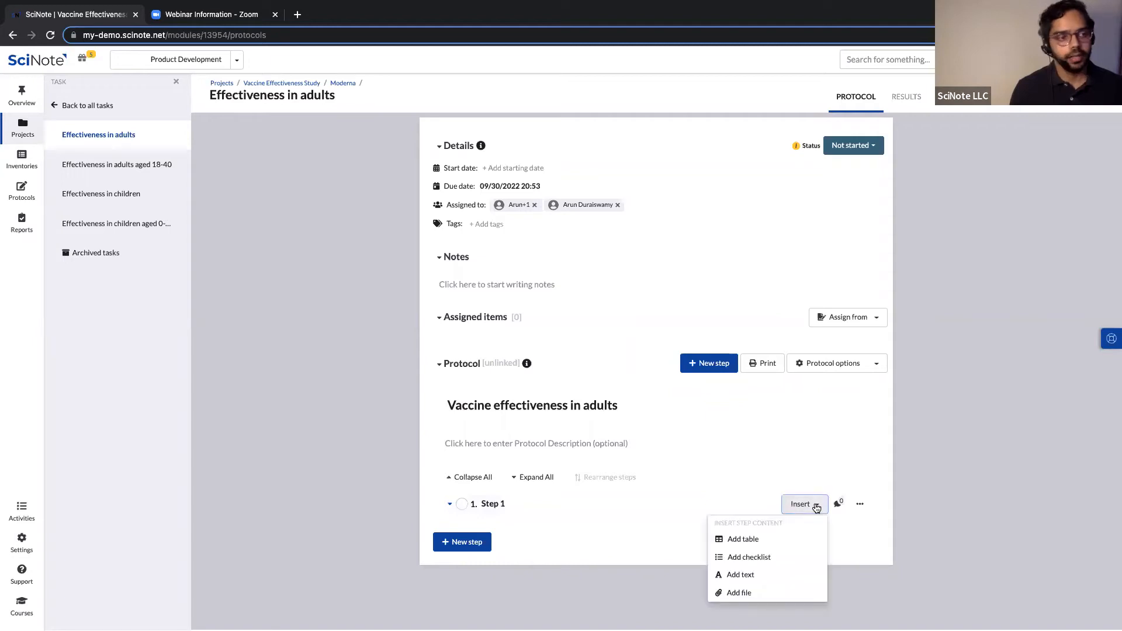
# Add a text block to Step 1 reading '1. Add 50 ul of Buffer A to samples'.
pyautogui.click(756, 577)
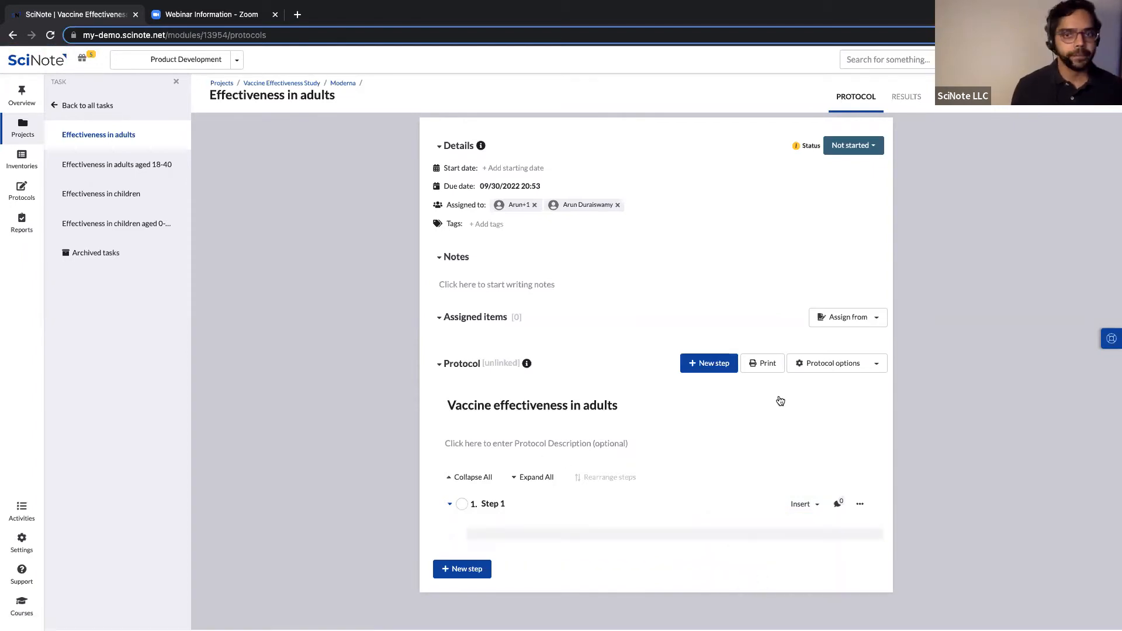
pyautogui.scroll(-1, 541, 545)
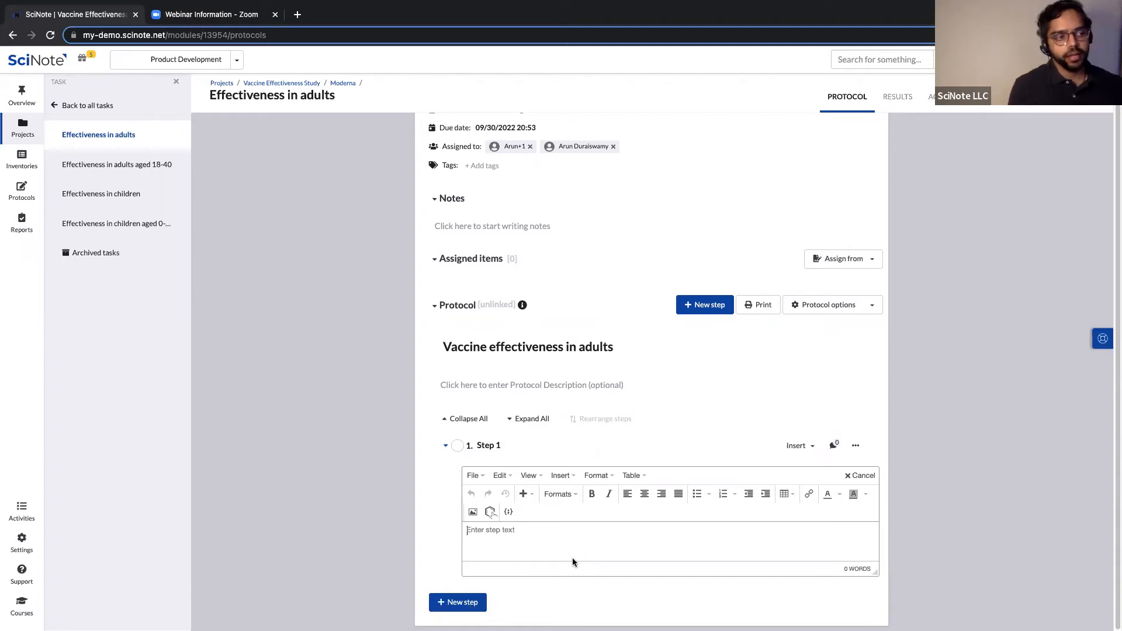
pyautogui.write('1.')
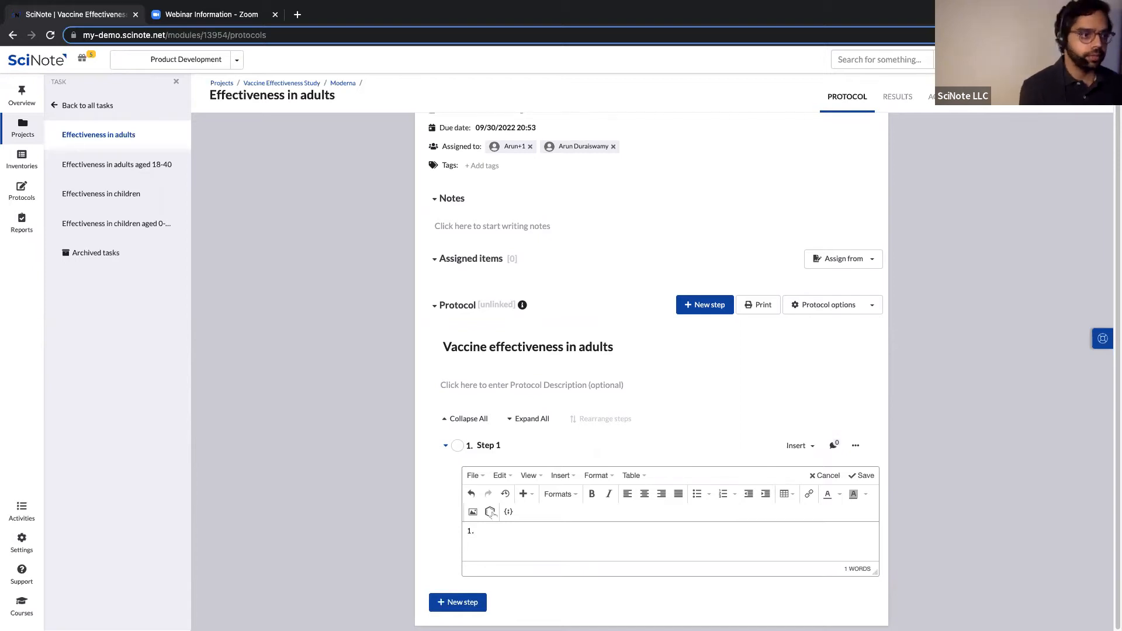
pyautogui.write('Add 50 ')
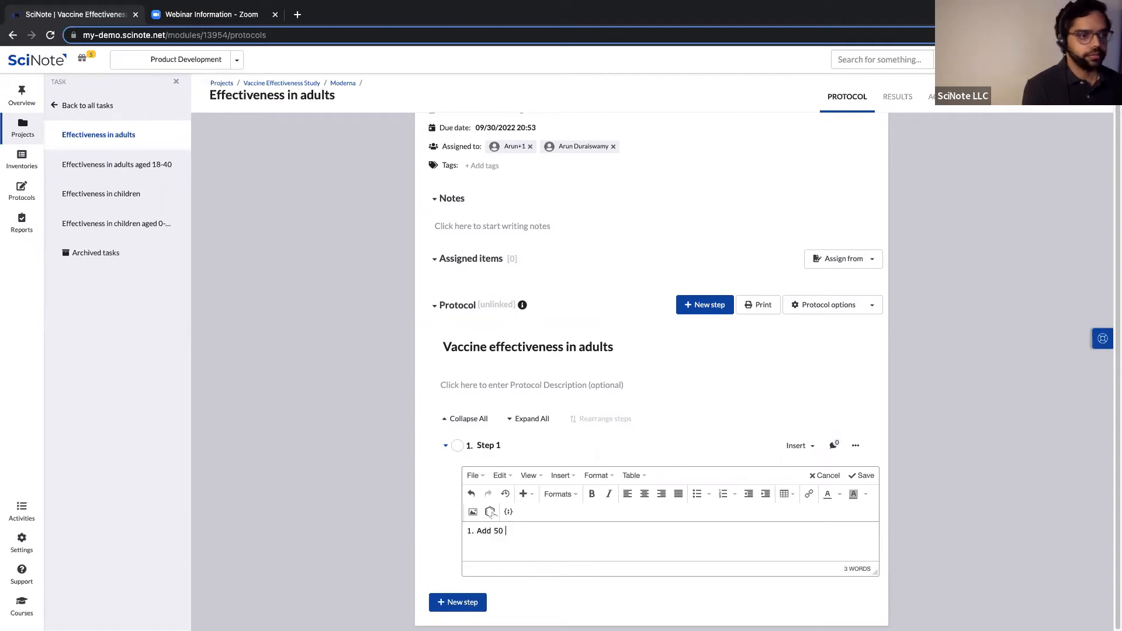
pyautogui.write('ul of Buffe')
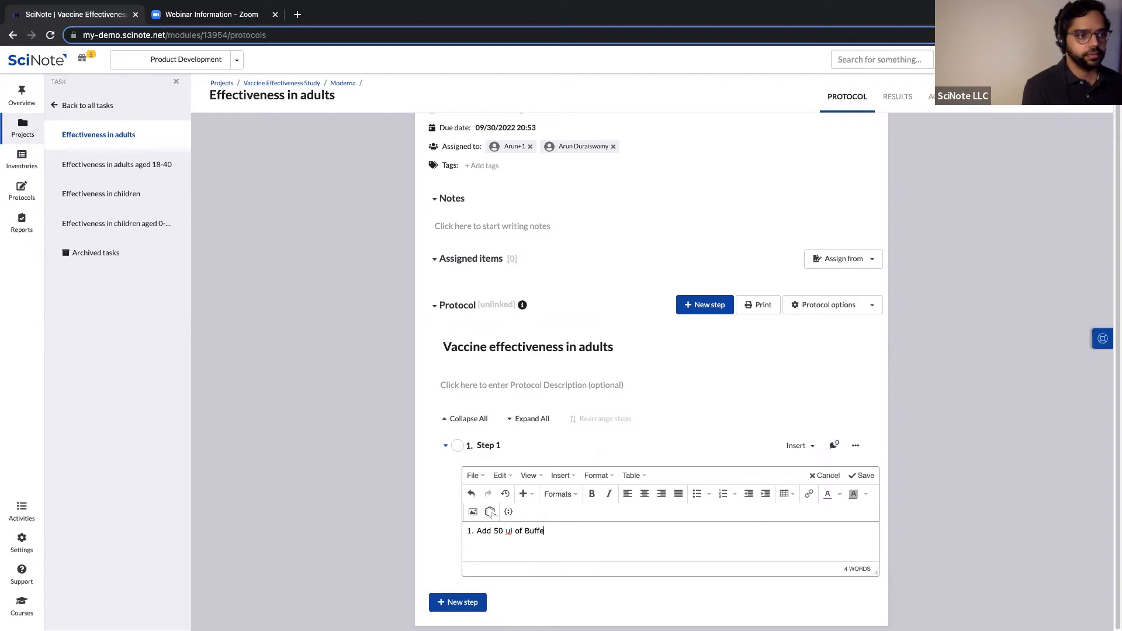
pyautogui.write('r a to sampless')
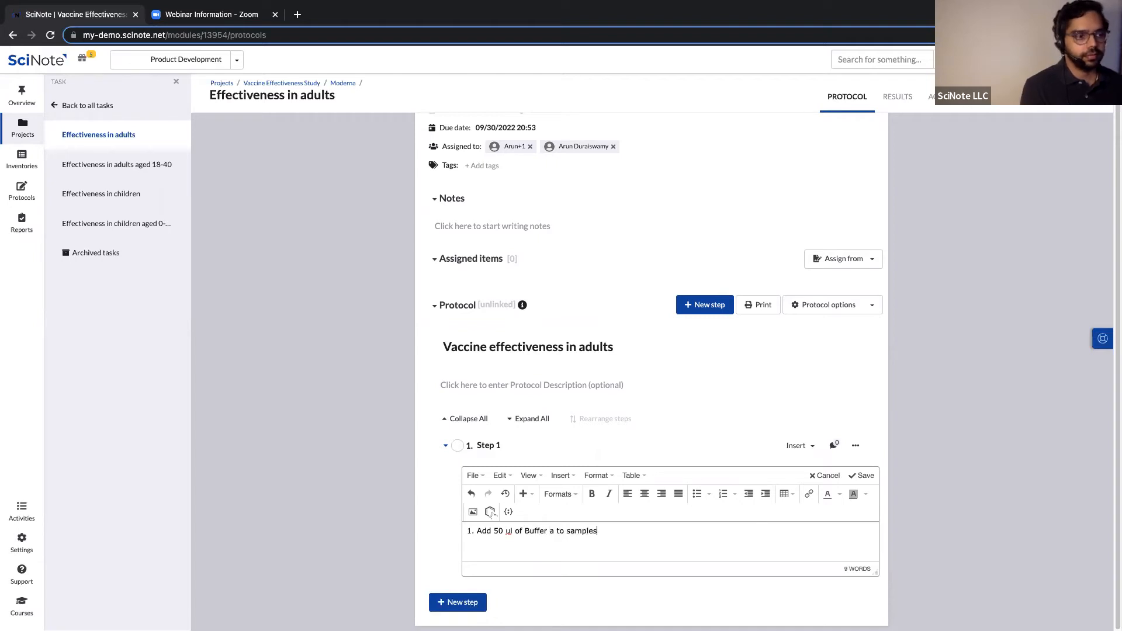
pyautogui.press('Left')
pyautogui.press('Left')
pyautogui.press('Left')
pyautogui.press('BackSpace')
pyautogui.write('A')
pyautogui.press('Right')
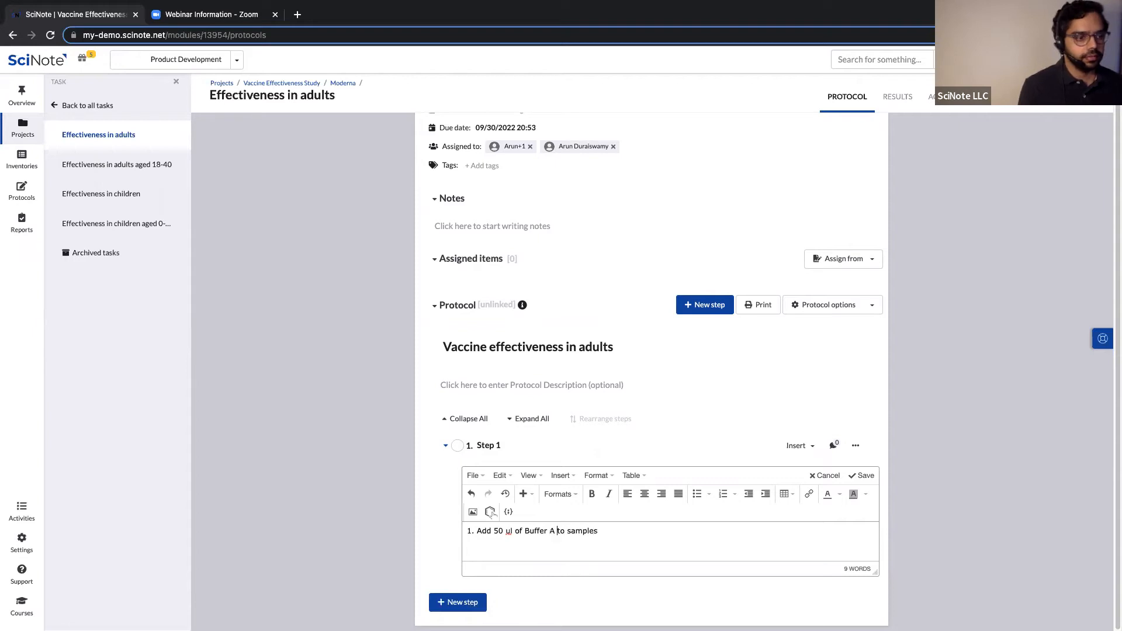
# Add the second line 'Add 40 ul of Buffer B to samples' followed by an empty line.
pyautogui.click(623, 533)
pyautogui.press('Return')
pyautogui.write('Add 40 ')
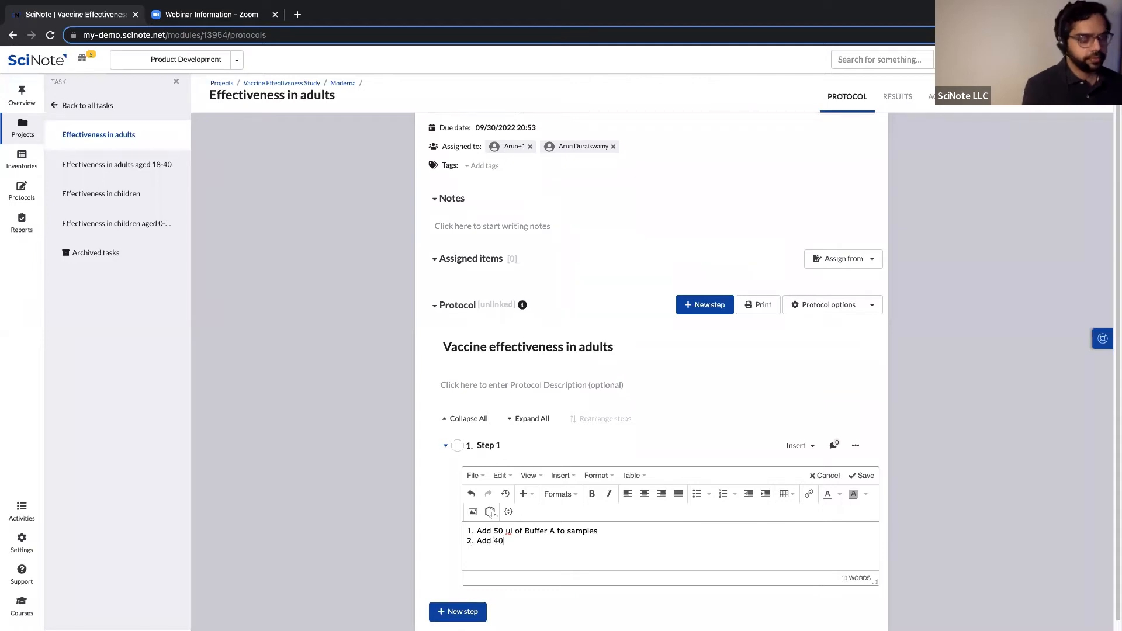
pyautogui.write('ul ')
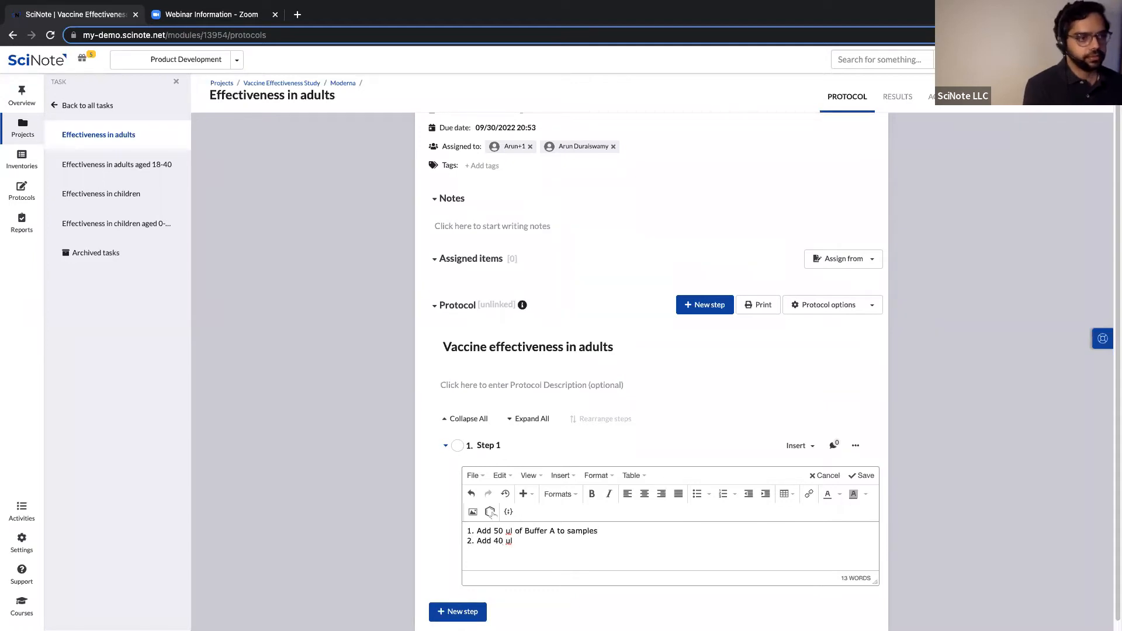
pyautogui.write('of BU')
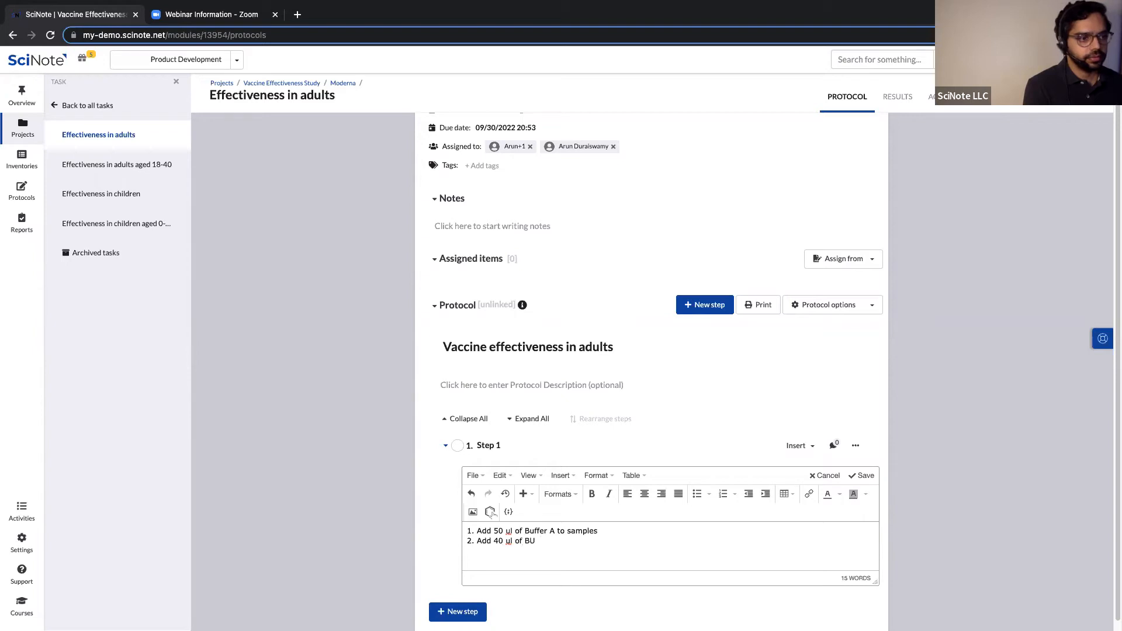
pyautogui.write('ffer B to samples')
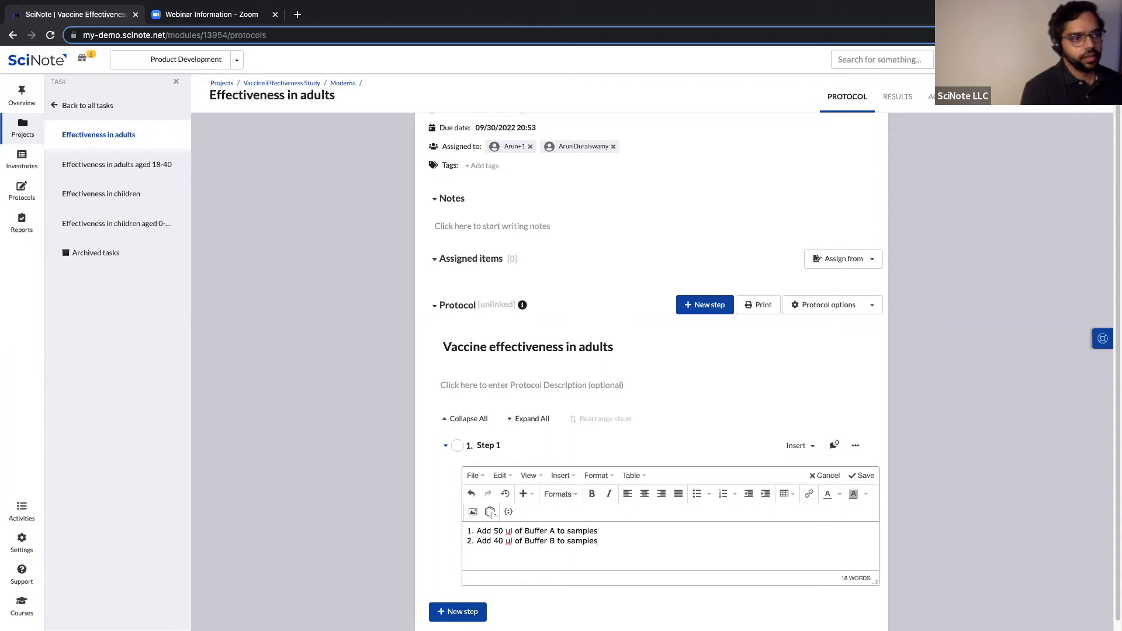
pyautogui.press('Return')
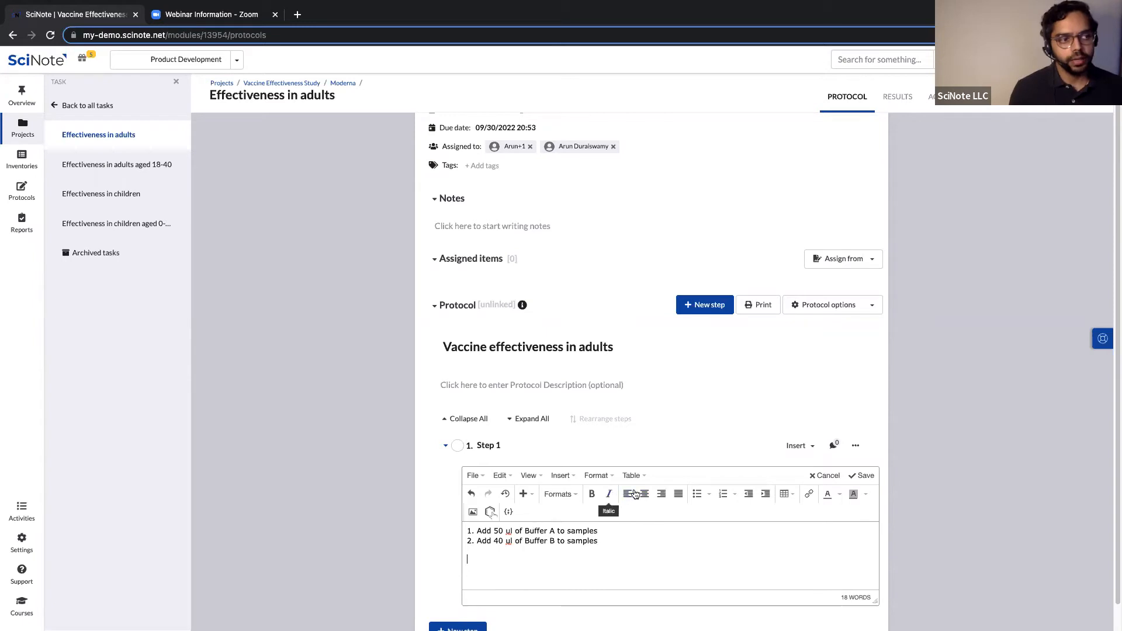
# Put the caret on the empty third line of Step 1's text and bring up the Insert menu.
pyautogui.click(679, 495)
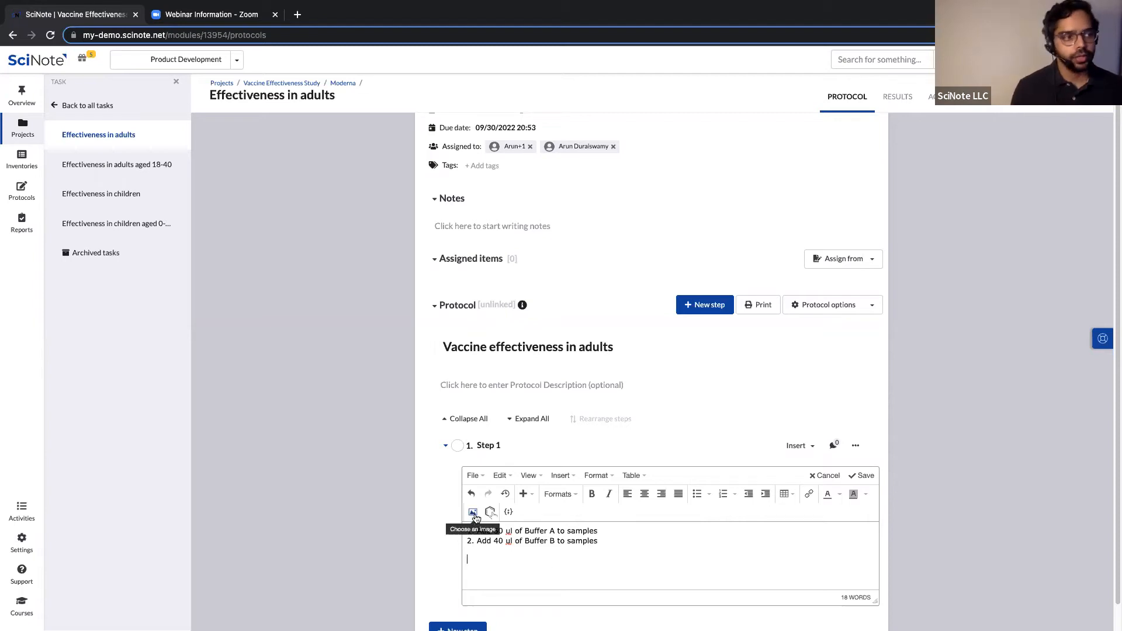
pyautogui.click(562, 476)
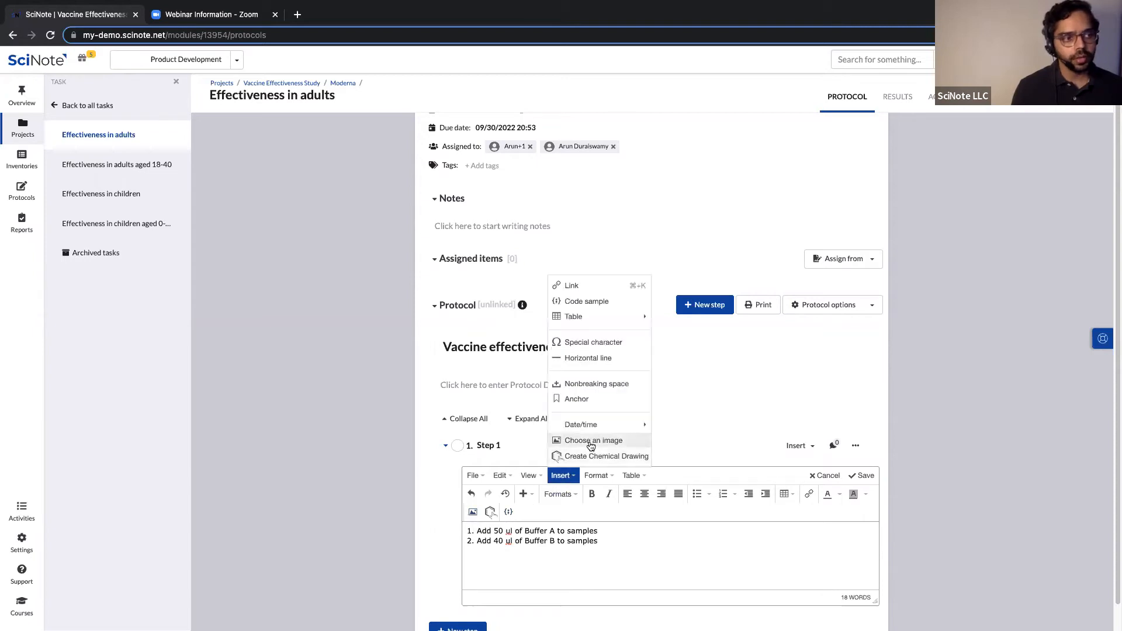
# Insert the DSC.jpg graph below the buffer instructions and shrink it slightly.
pyautogui.click(593, 441)
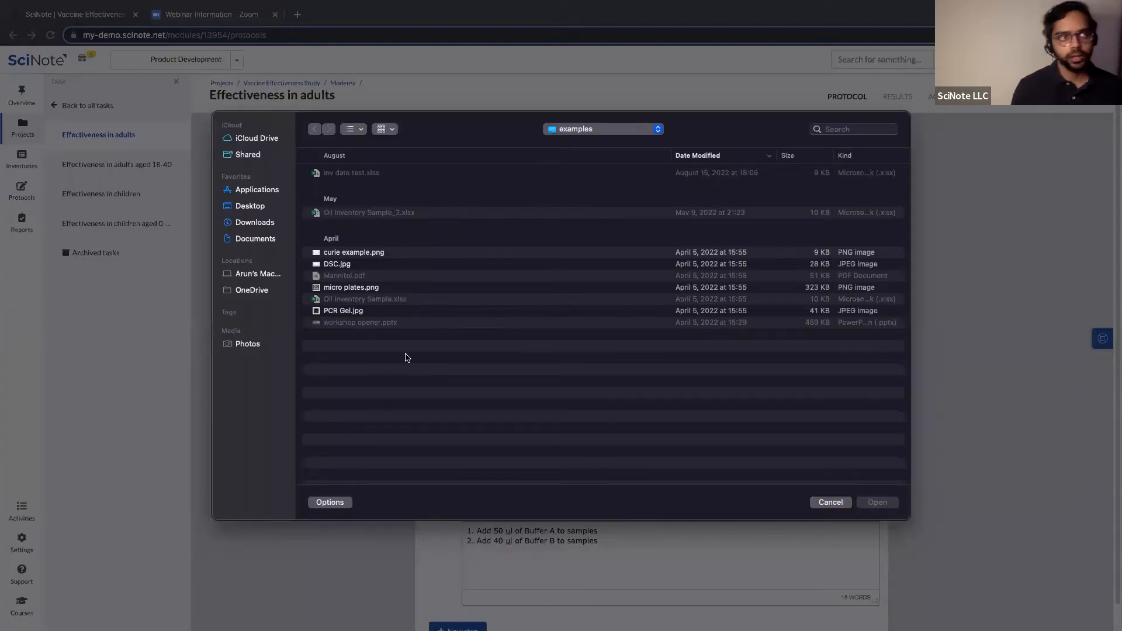
pyautogui.click(343, 266)
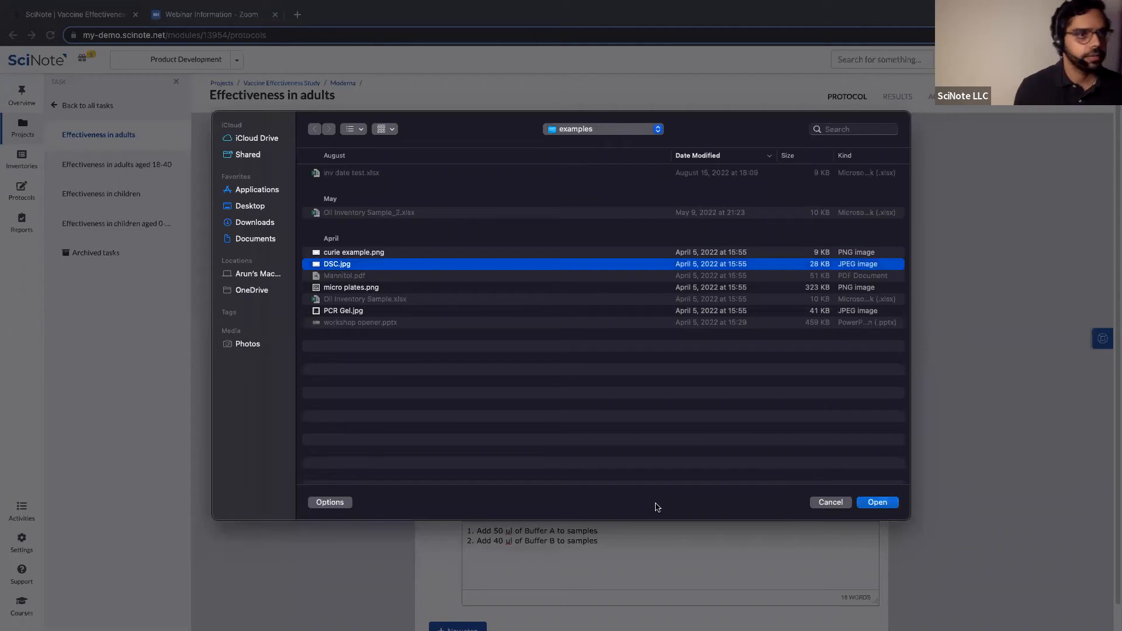
pyautogui.press('Return')
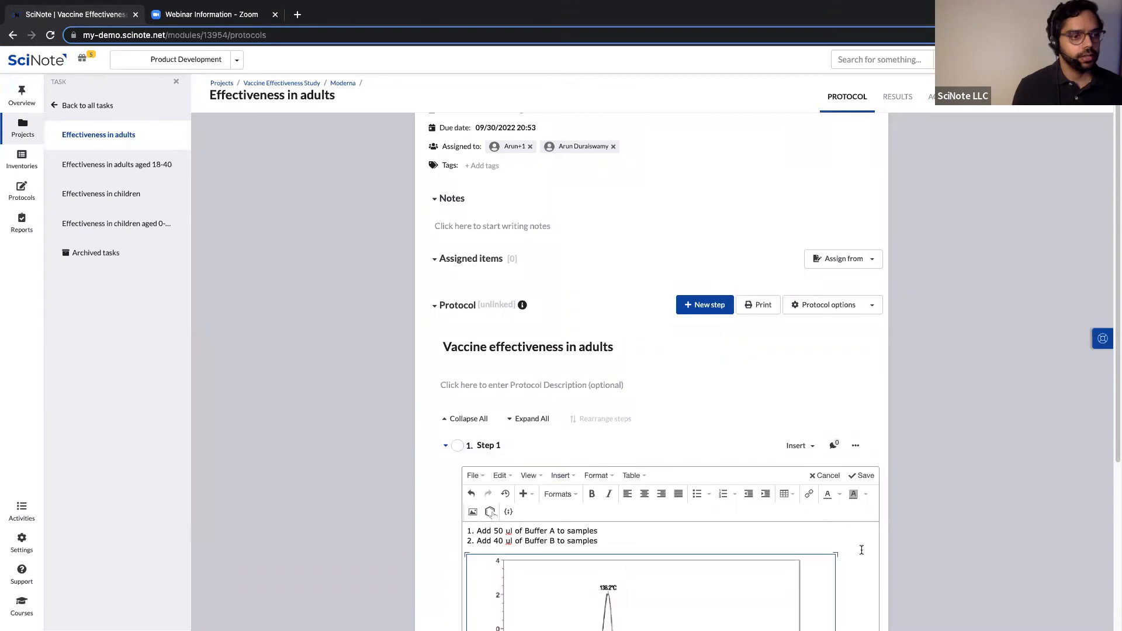
pyautogui.scroll(-2, 870, 542)
pyautogui.scroll(-2, 869, 542)
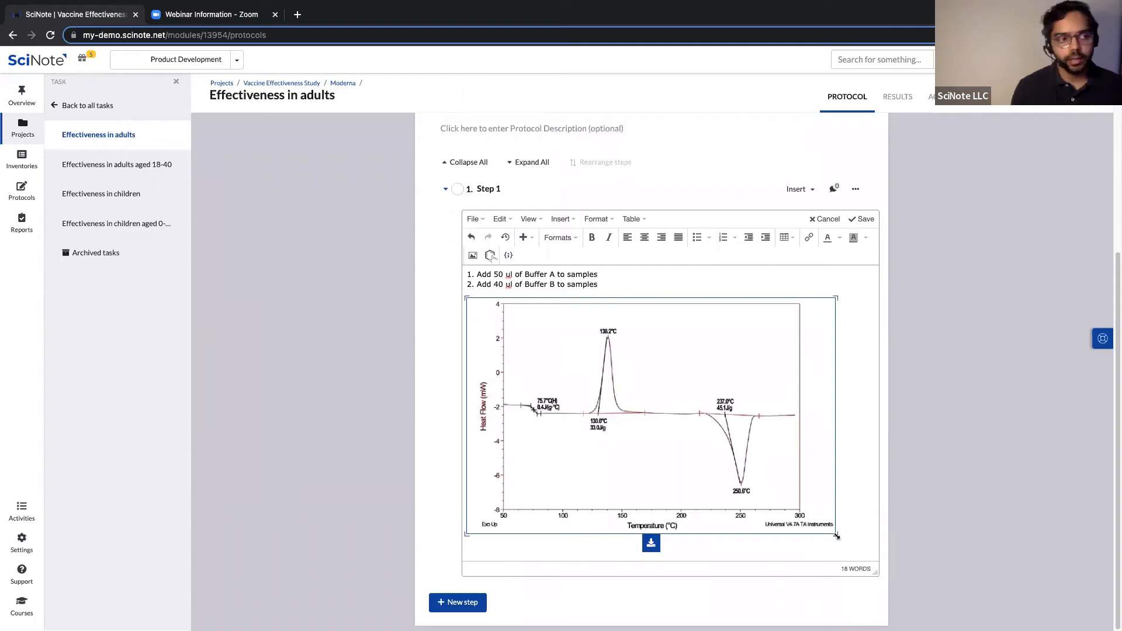
pyautogui.moveTo(837, 536); pyautogui.dragTo(721, 461)
# Center the graph, add the line '3. Add more content' below it, and save Step 1's text.
pyautogui.click(644, 311)
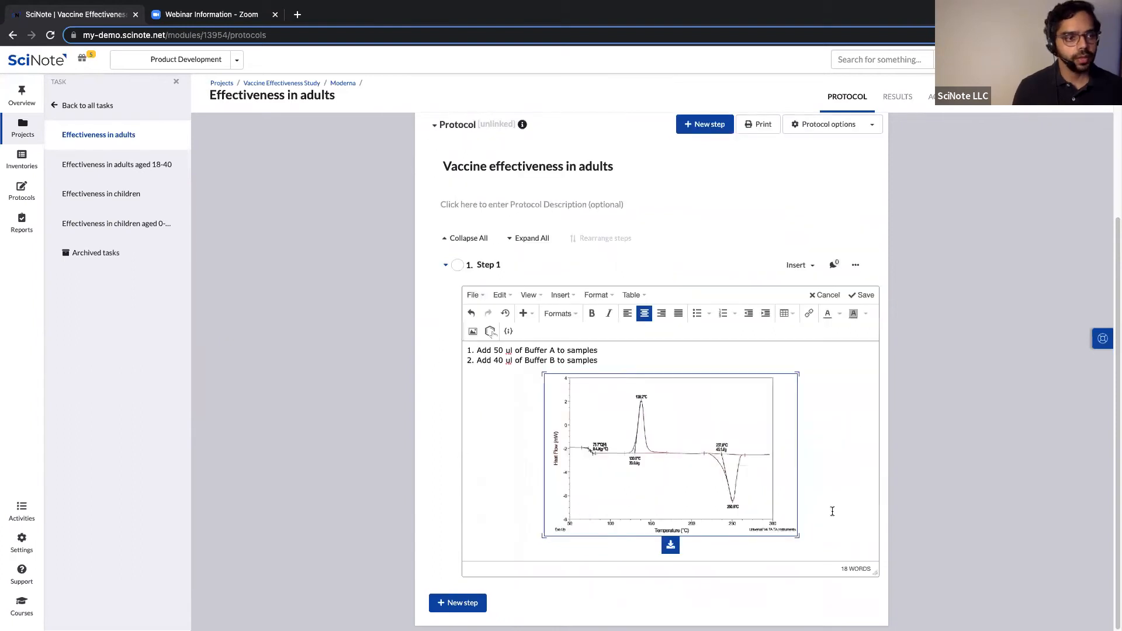
pyautogui.click(832, 511)
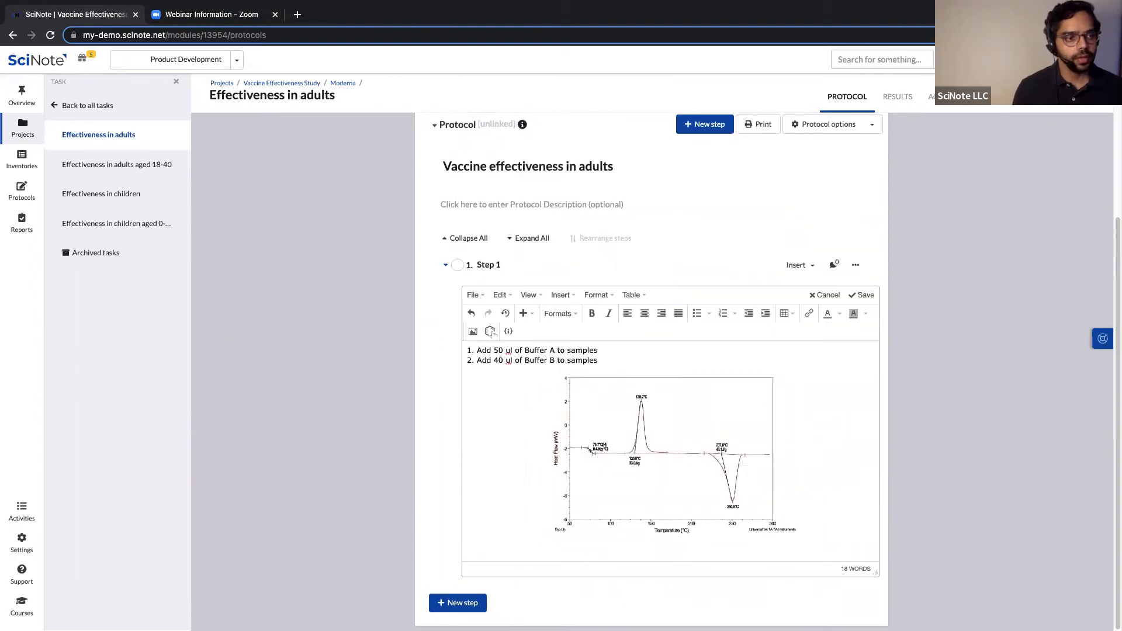
pyautogui.press('Return')
pyautogui.write('3.')
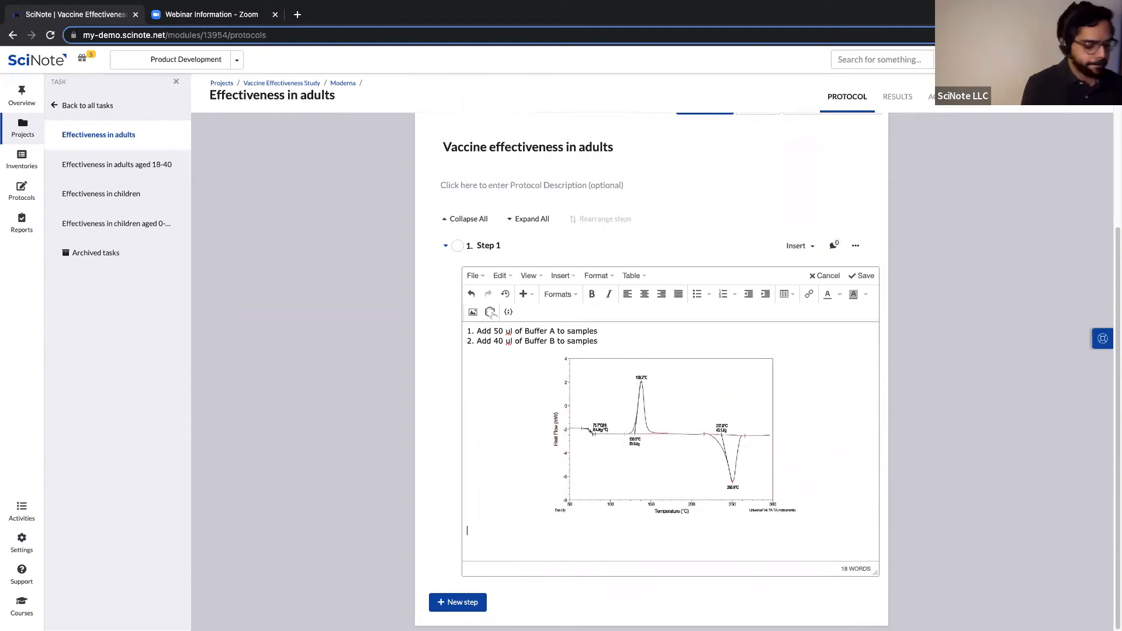
pyautogui.write(' A')
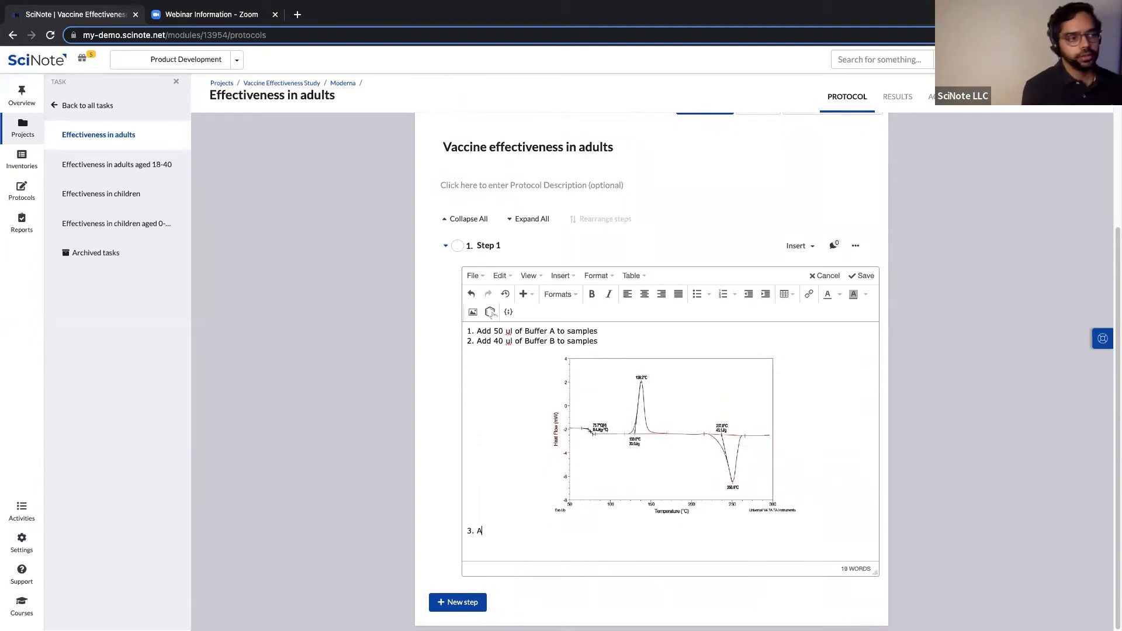
pyautogui.write('dd more content')
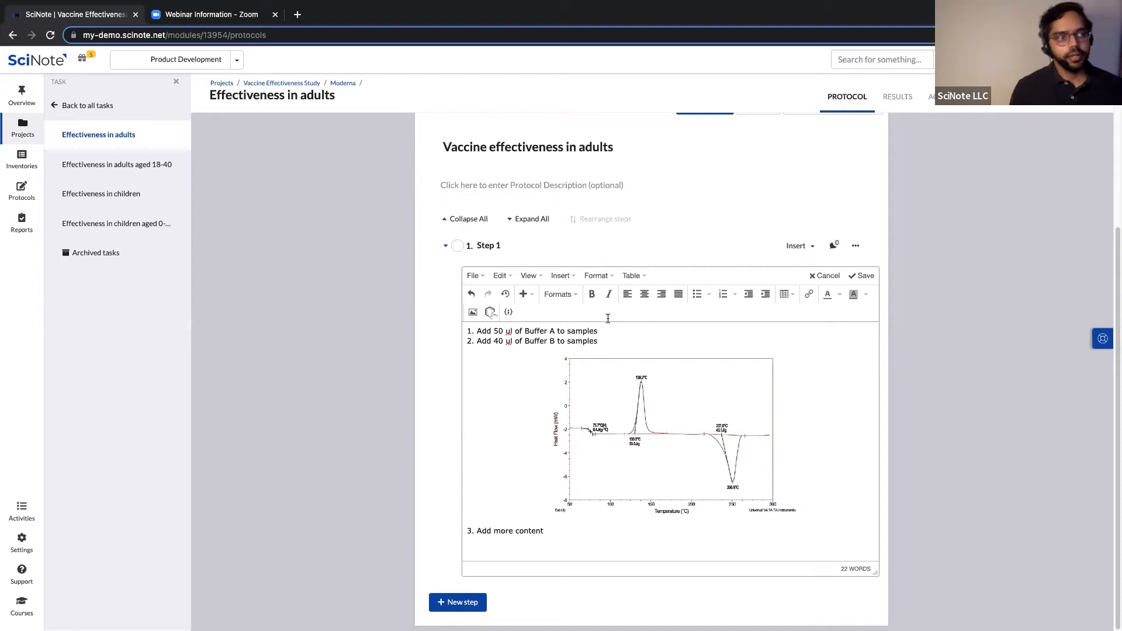
pyautogui.click(862, 275)
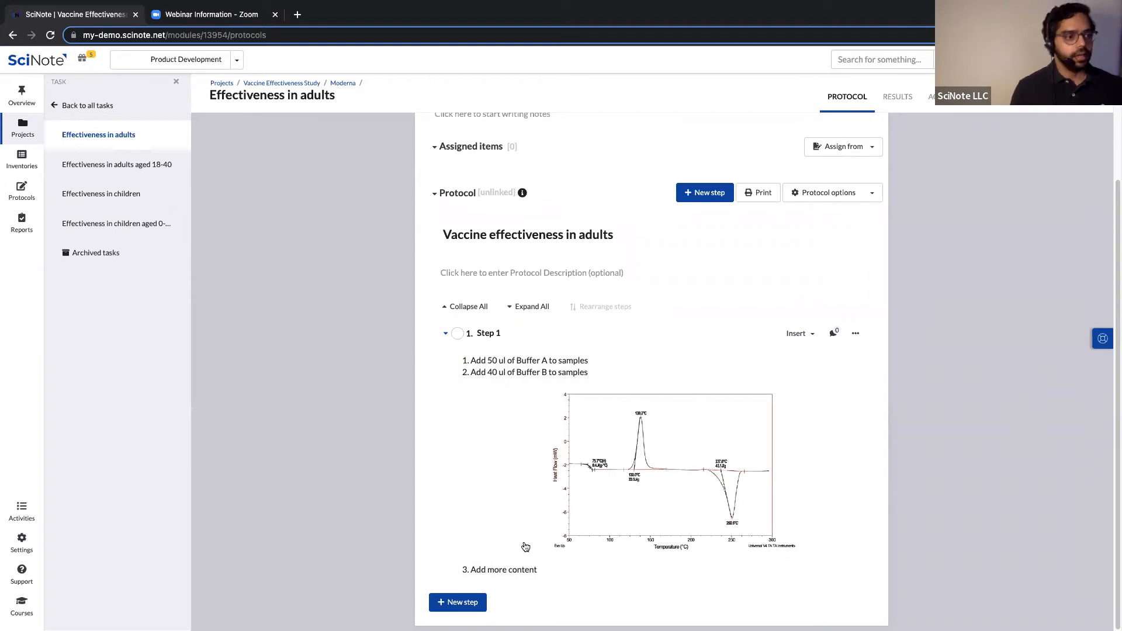
# Add a new protocol step titled 'Step 2'.
pyautogui.click(458, 602)
pyautogui.write('Step 2')
pyautogui.click(747, 566)
# Add an empty Table 1 with columns A–E to Step 2.
pyautogui.click(798, 565)
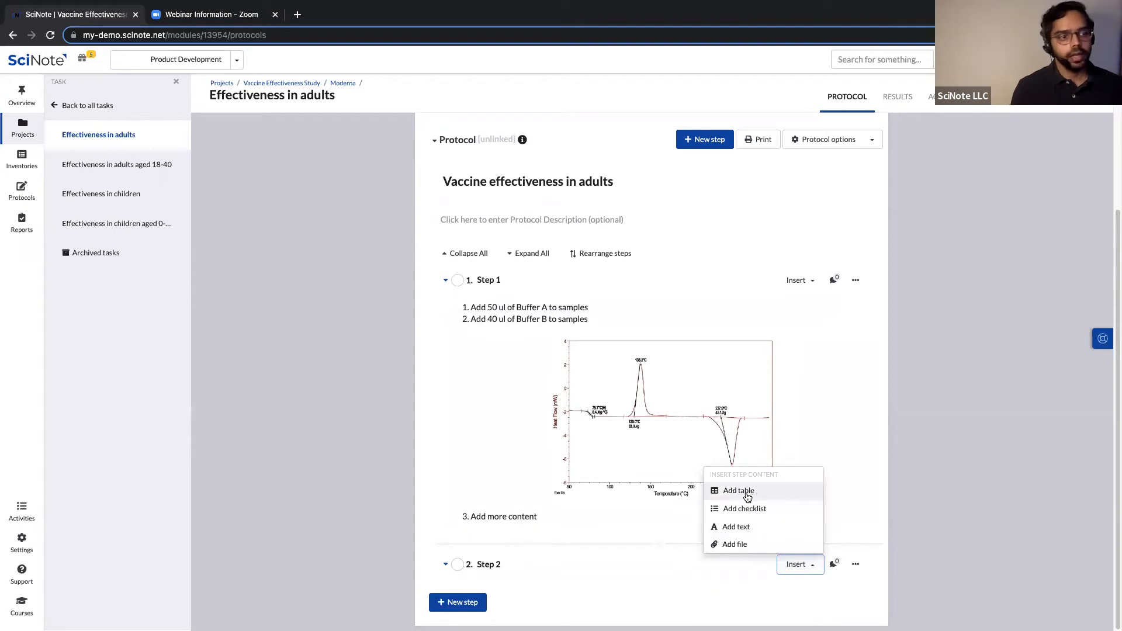
pyautogui.click(796, 564)
pyautogui.click(795, 564)
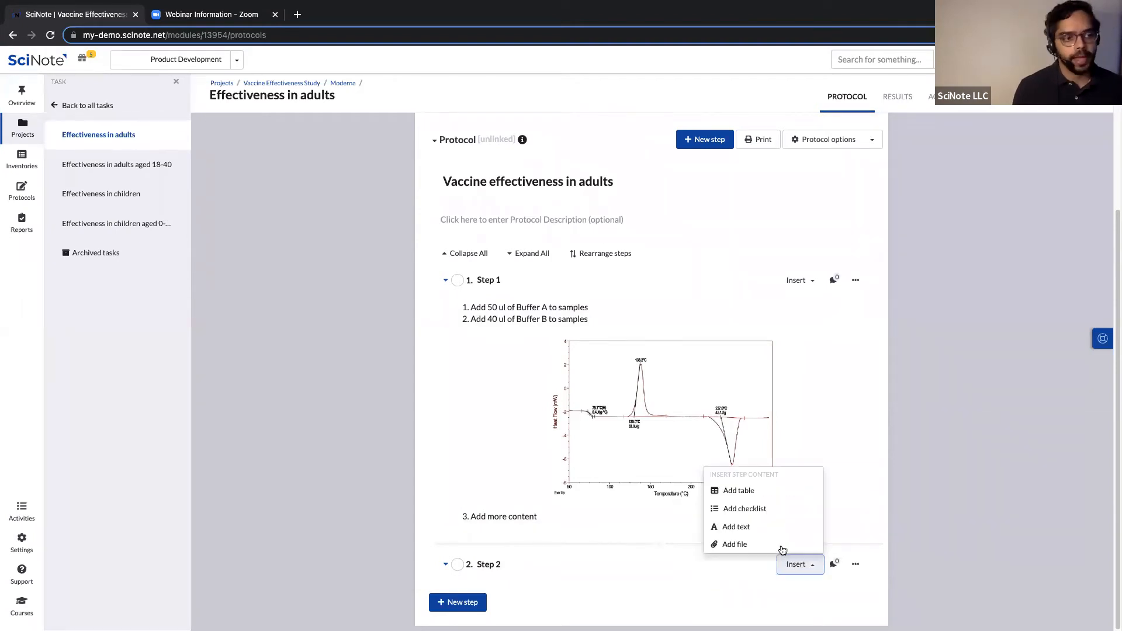
pyautogui.click(751, 494)
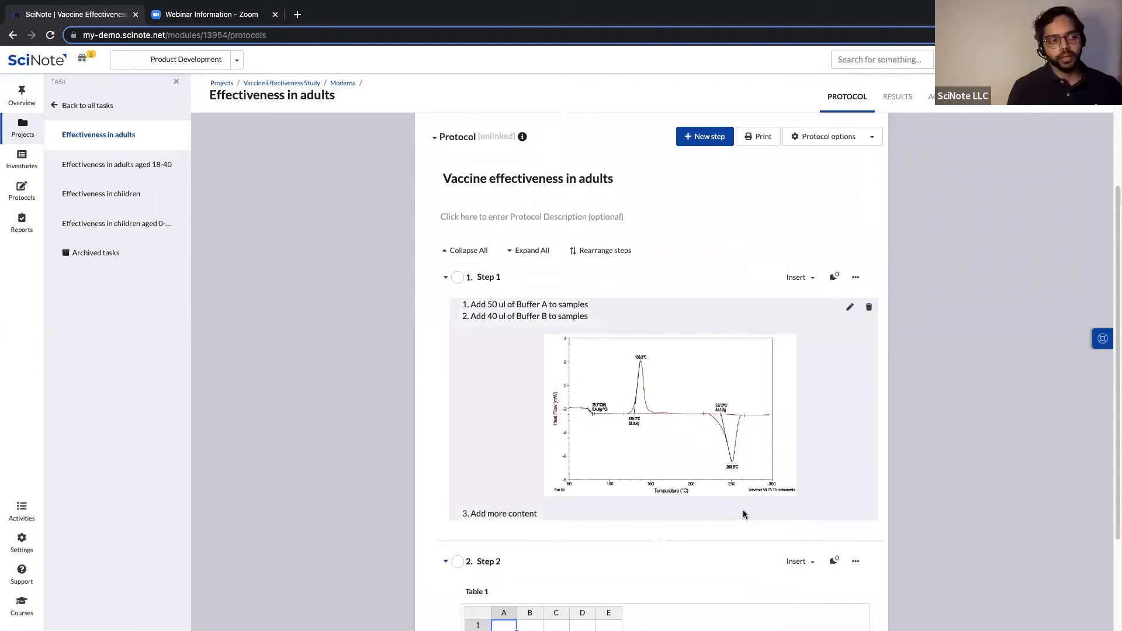
pyautogui.scroll(-3, 744, 514)
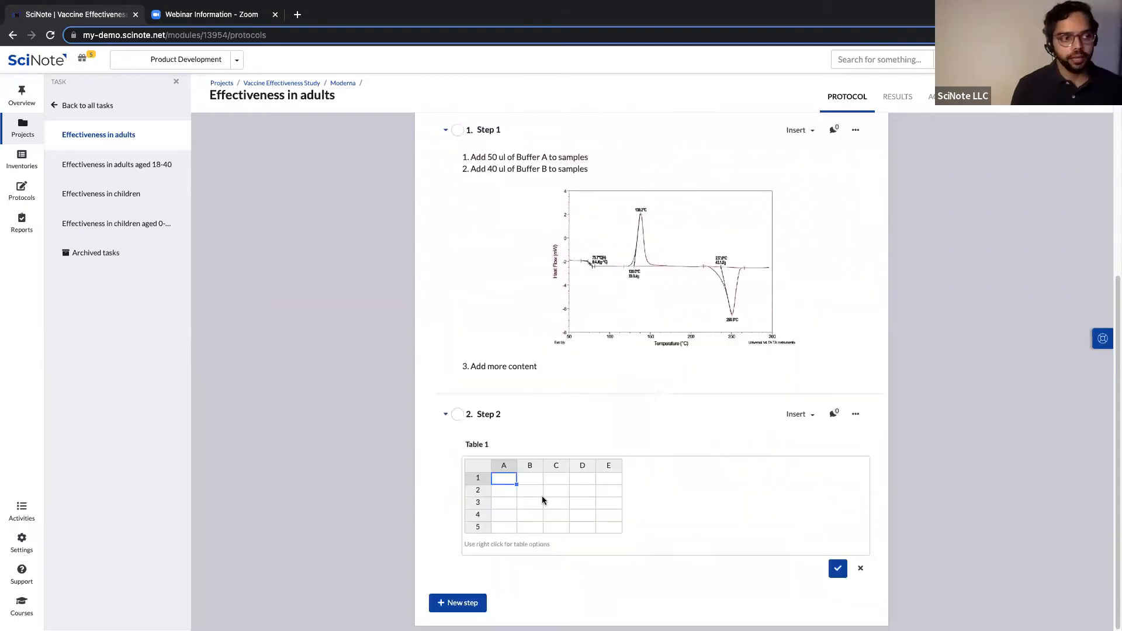
# Enter 1, 2, 3 and 4 down column A of Table 1 and save the table.
pyautogui.click(608, 481)
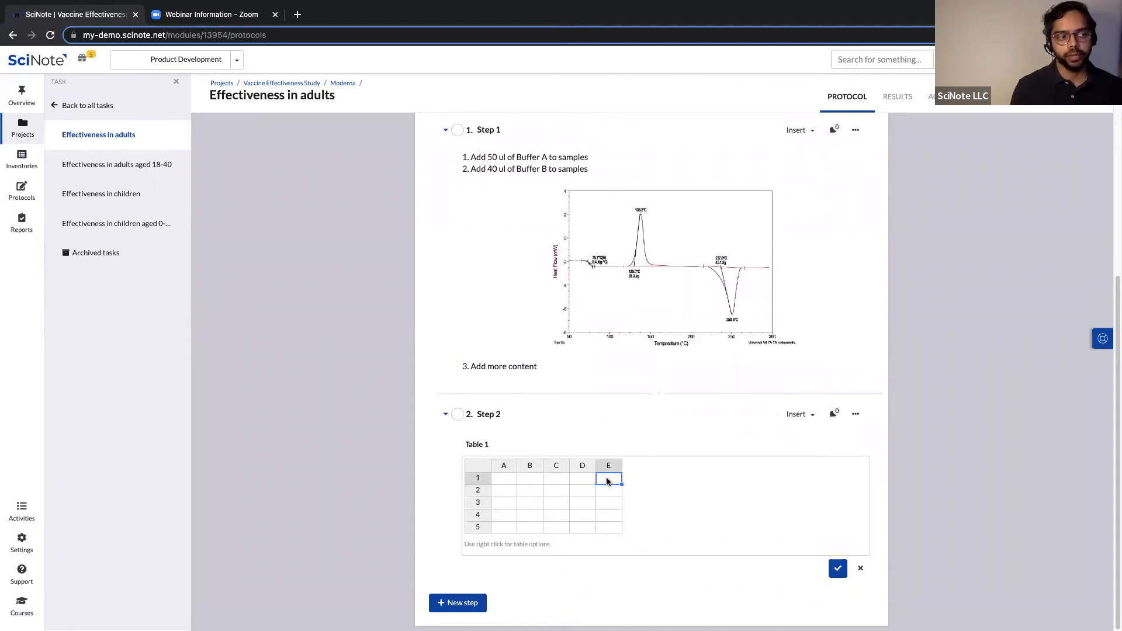
pyautogui.rightClick(612, 481)
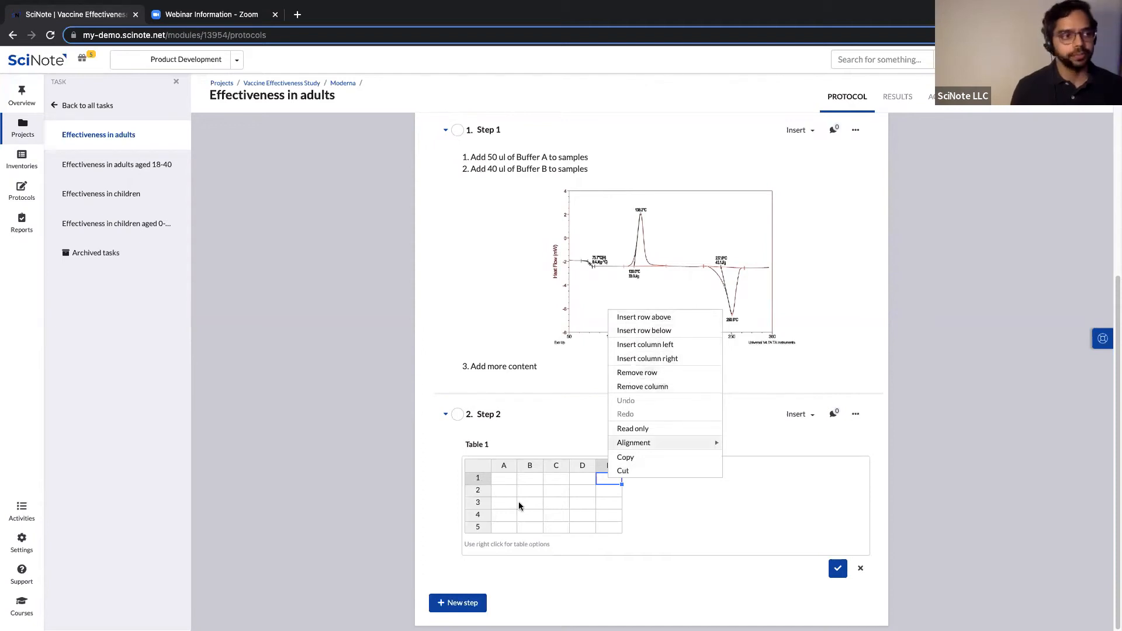
pyautogui.click(502, 484)
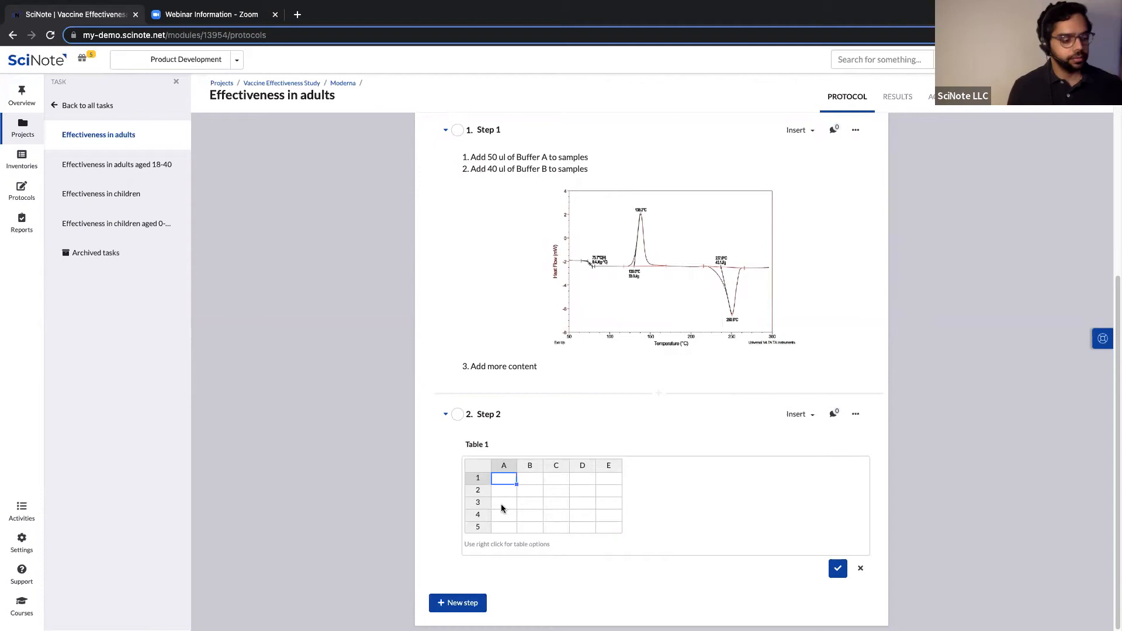
pyautogui.write('3')
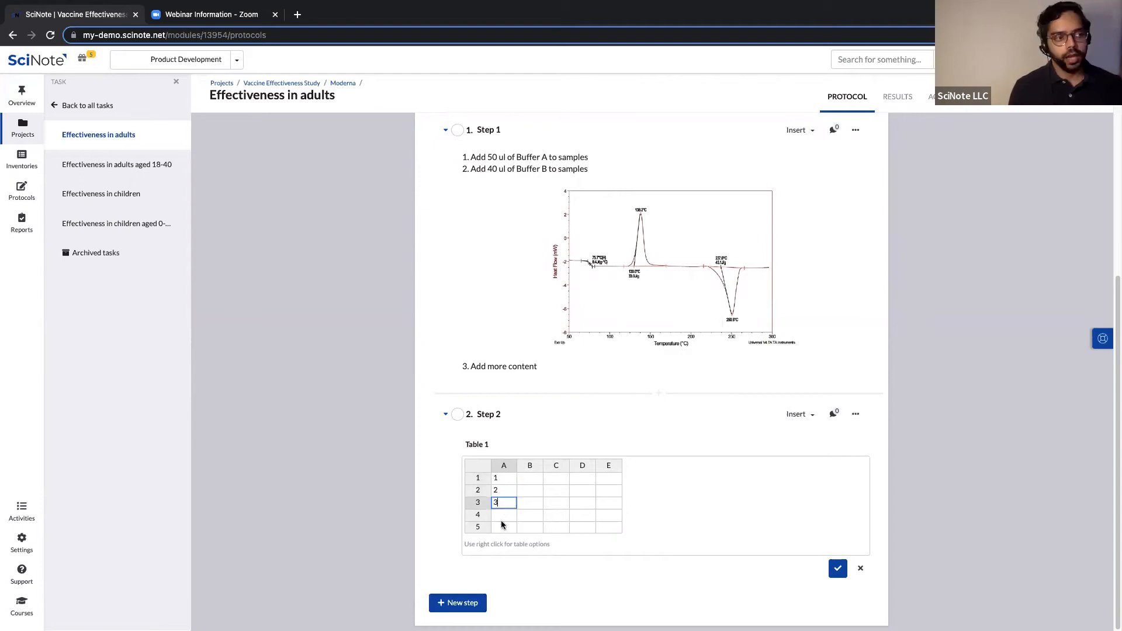
pyautogui.press('Return')
pyautogui.write('4')
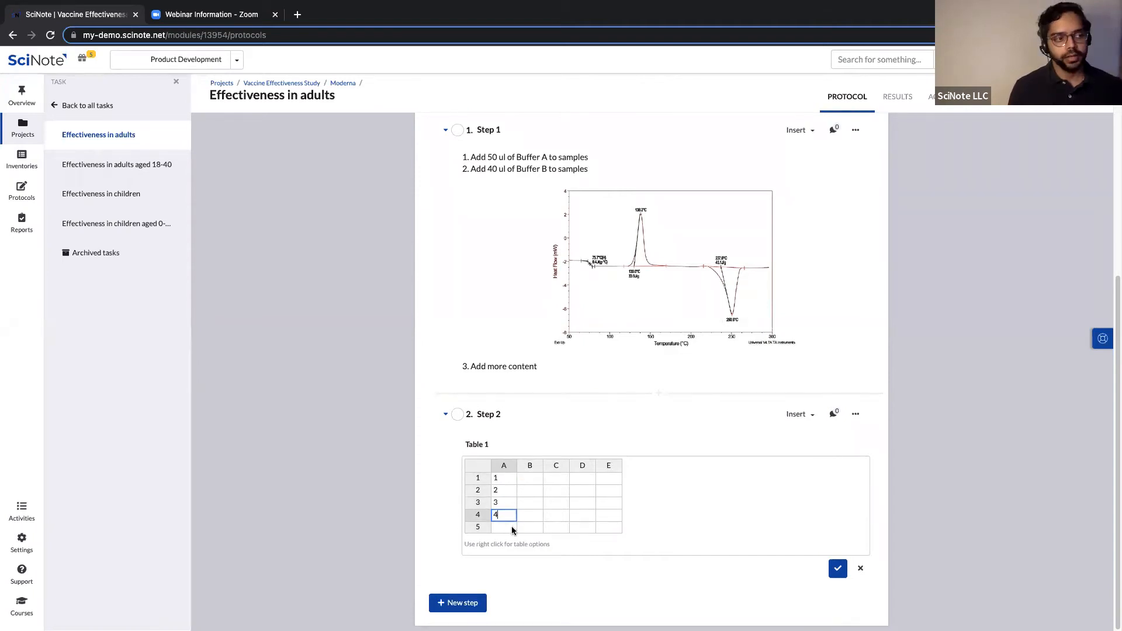
pyautogui.press('Return')
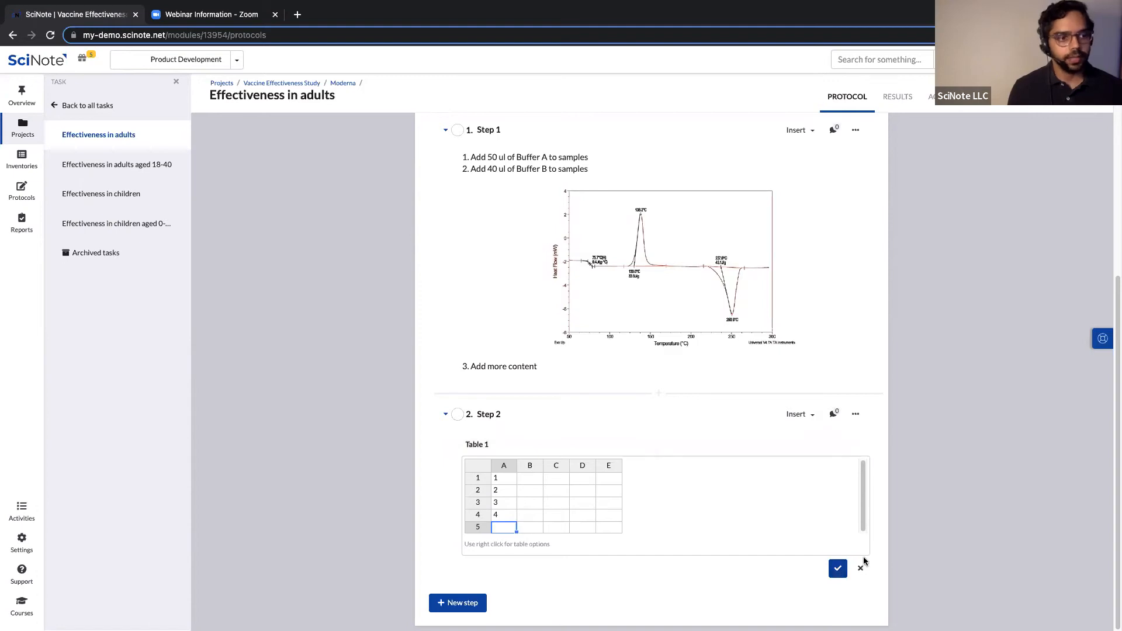
pyautogui.click(837, 570)
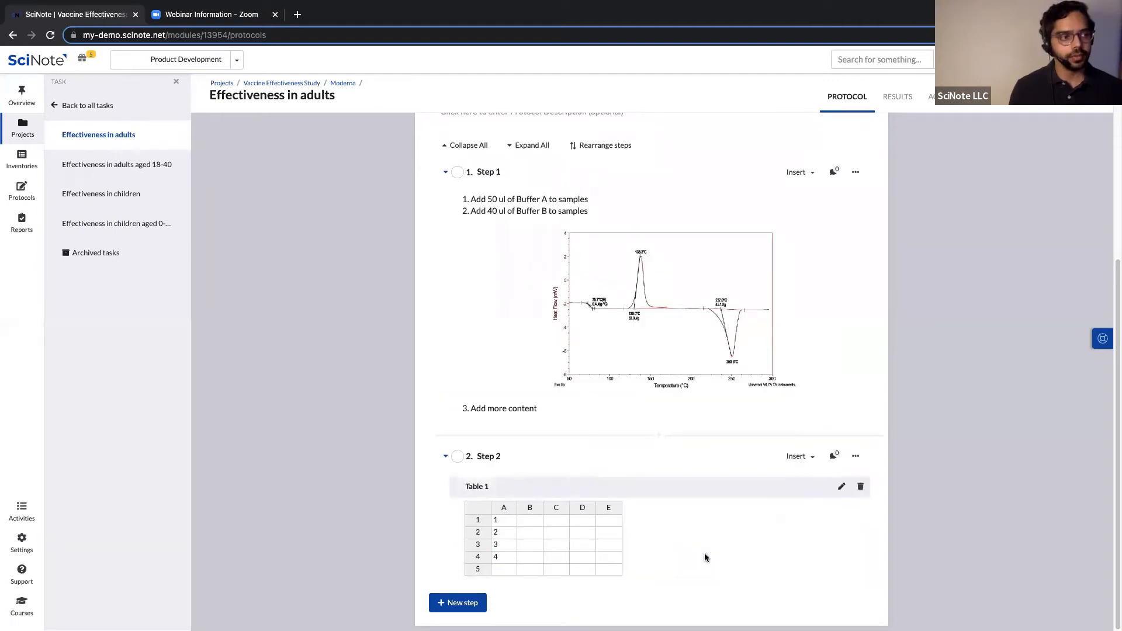
pyautogui.click(811, 460)
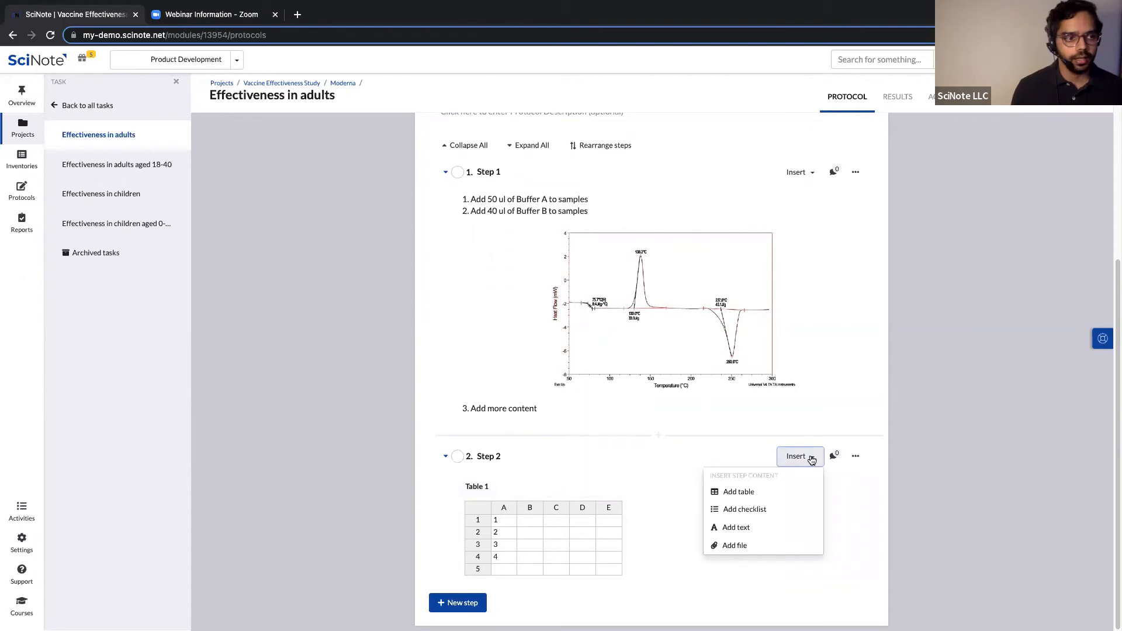
# Create a new Excel Online file named 'Test doc' as a Step 2 attachment.
pyautogui.click(734, 544)
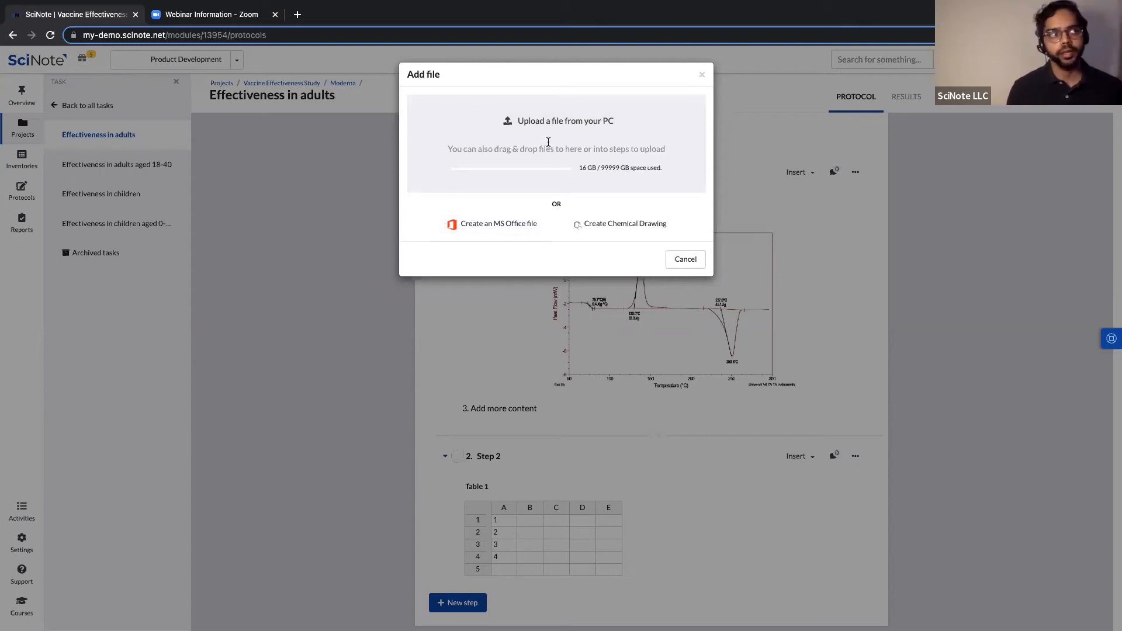
pyautogui.click(560, 123)
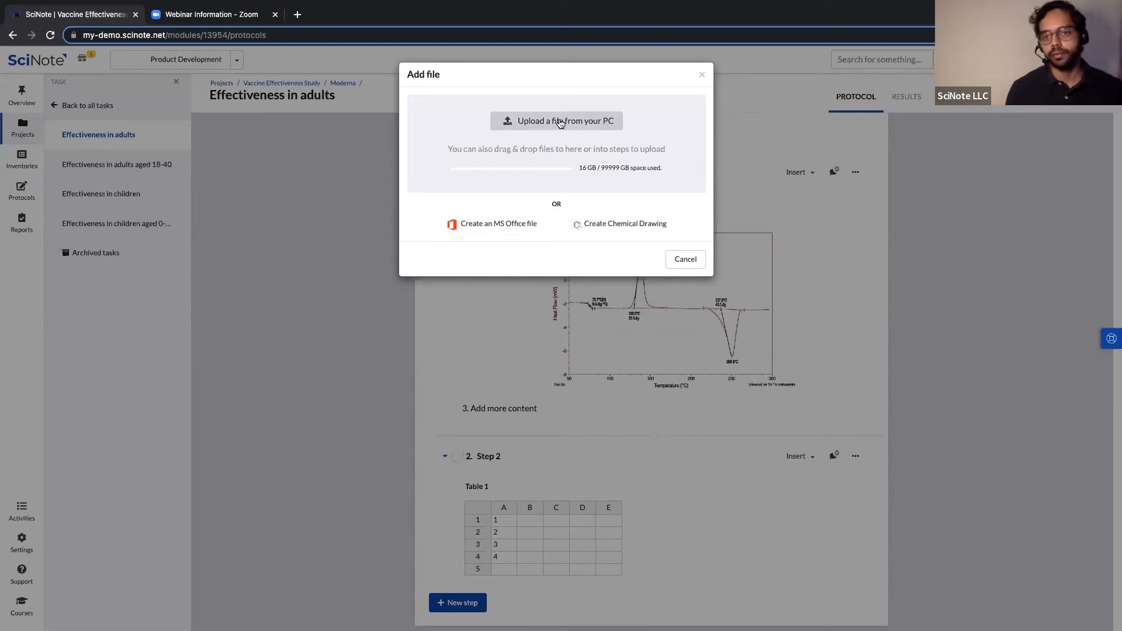
pyautogui.click(477, 230)
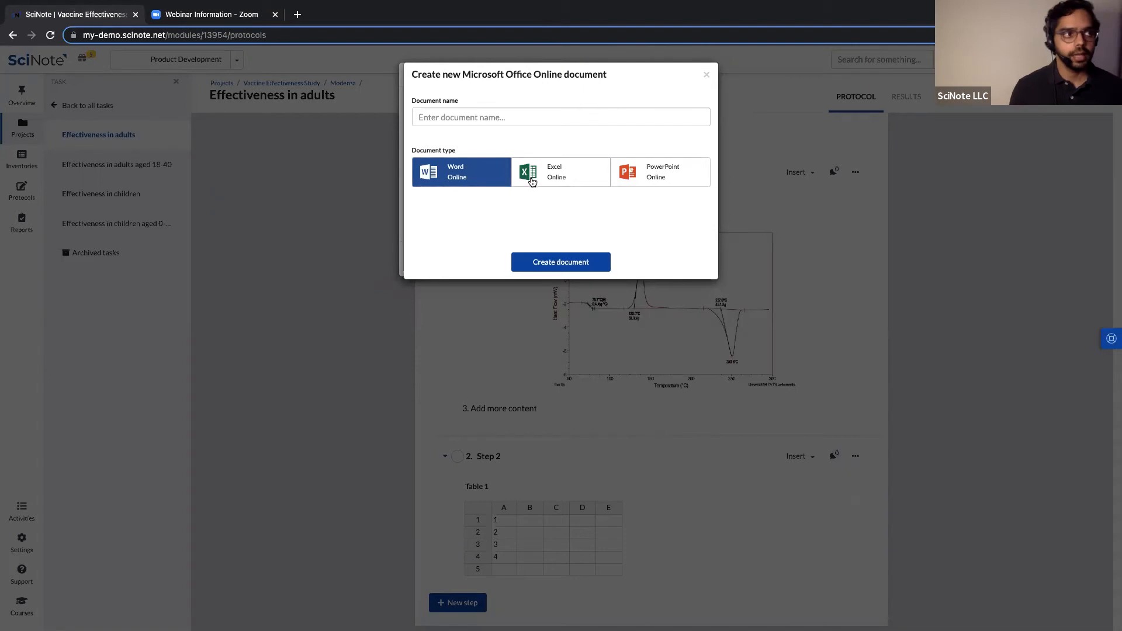
pyautogui.click(467, 121)
pyautogui.click(485, 143)
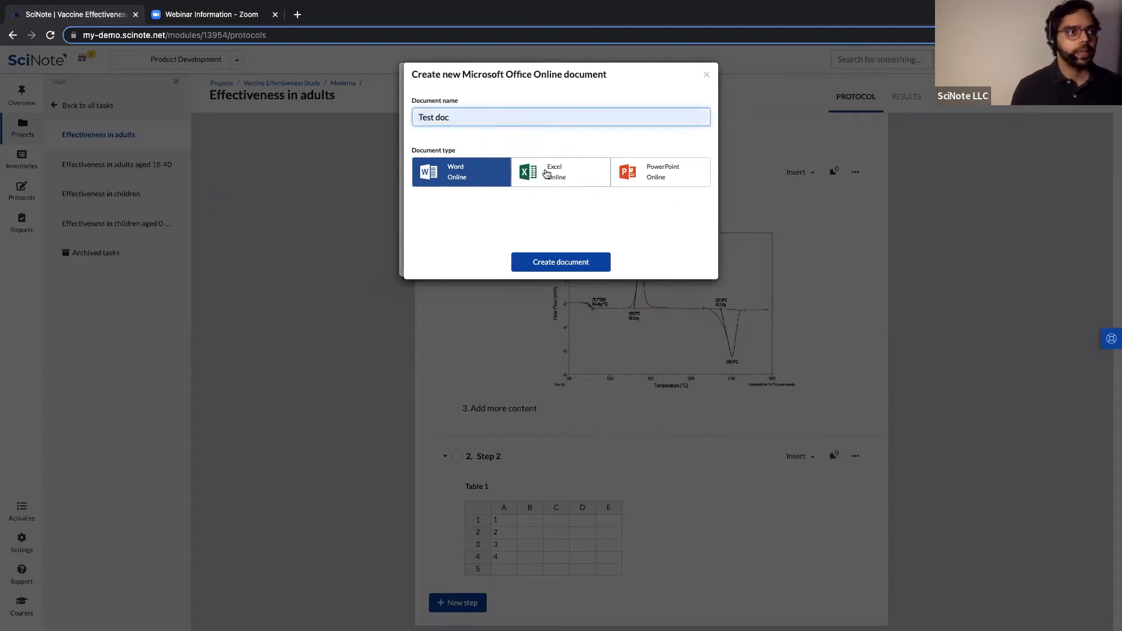
pyautogui.click(547, 173)
pyautogui.click(573, 268)
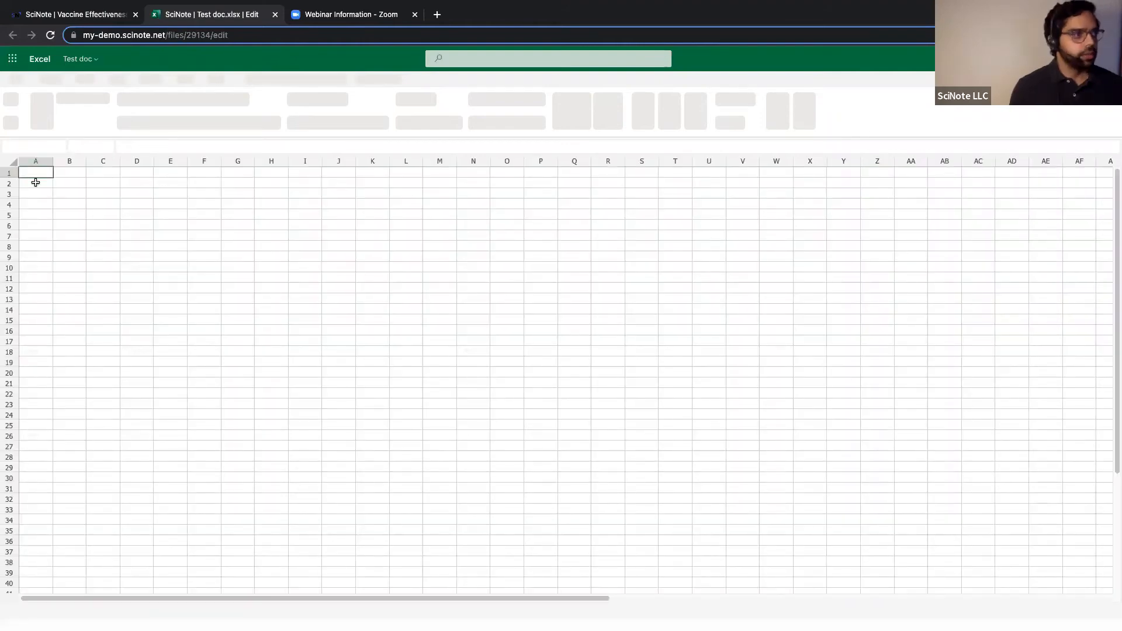
# Fill cells A1–A3 of Test doc with 1, 2 and 3, then close the workbook.
pyautogui.click(37, 185)
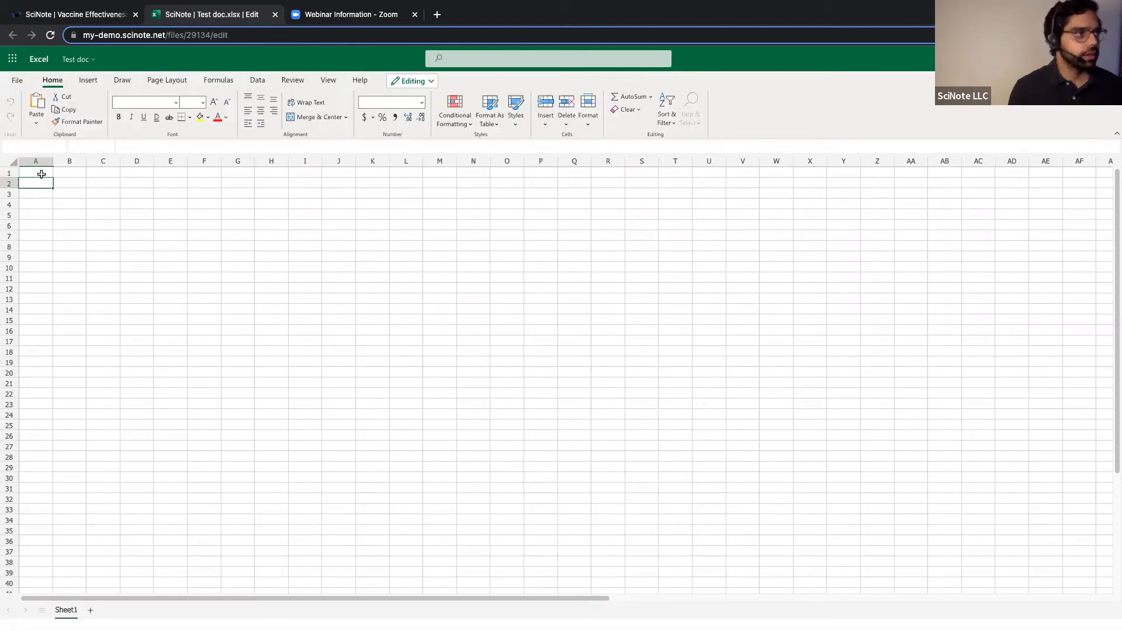
pyautogui.click(47, 185)
pyautogui.write('2')
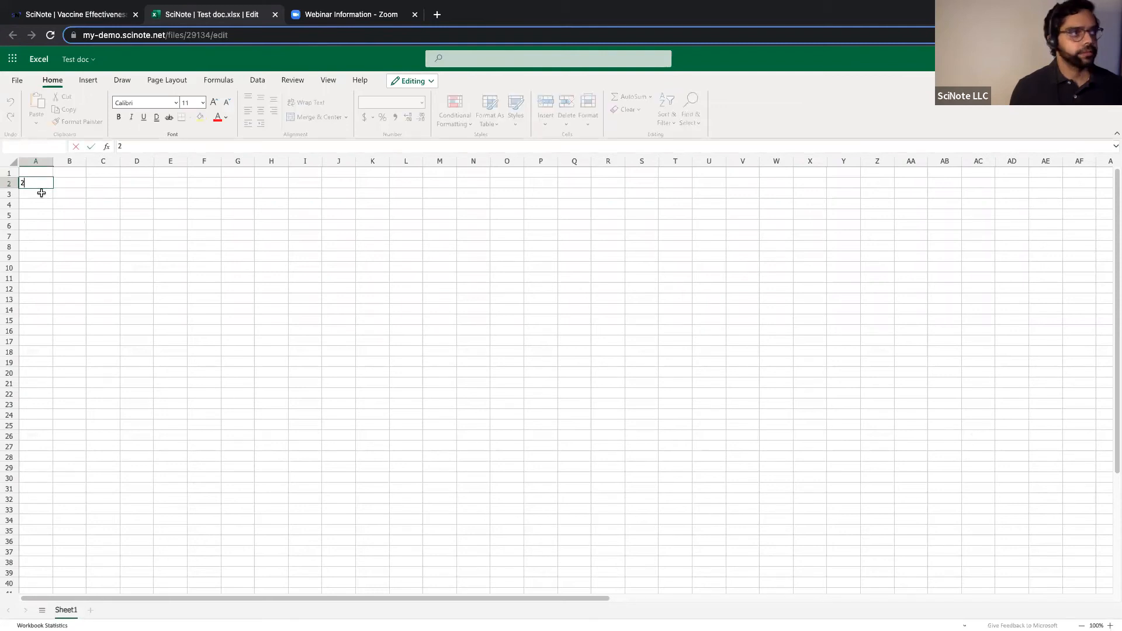
pyautogui.click(44, 196)
pyautogui.write('3')
pyautogui.click(84, 211)
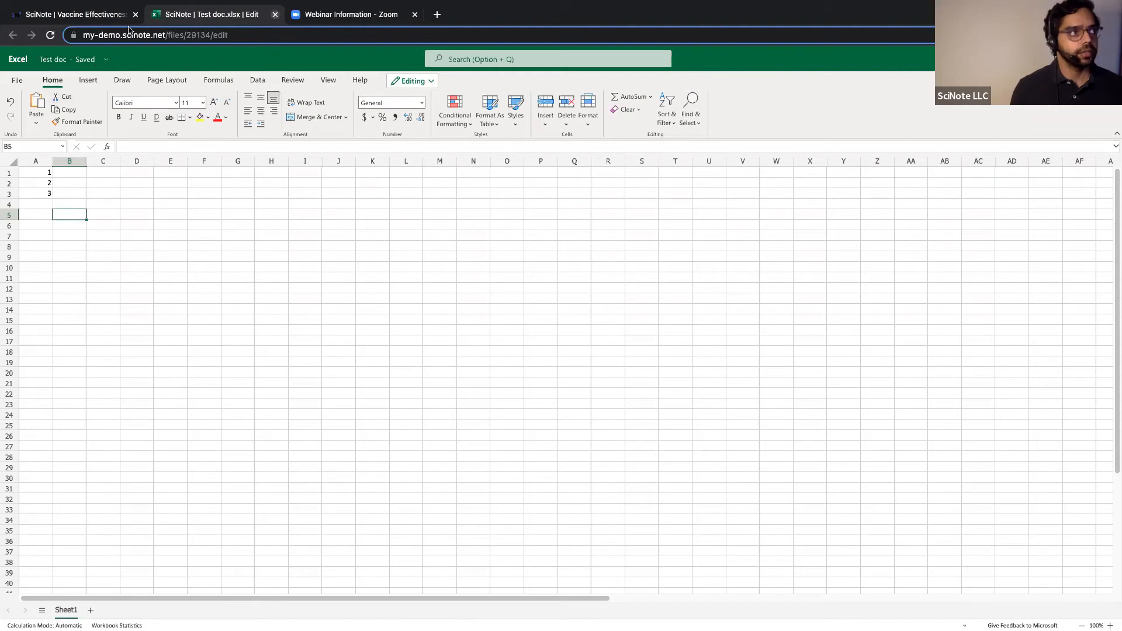
pyautogui.click(275, 14)
pyautogui.scroll(-1, 526, 292)
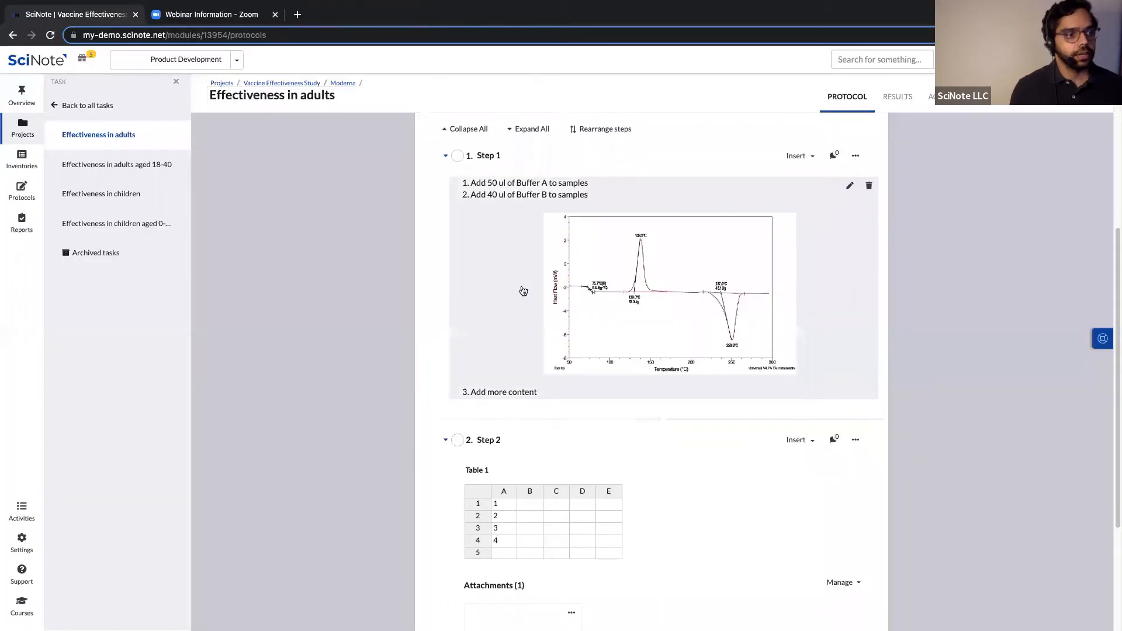
pyautogui.scroll(-3, 526, 293)
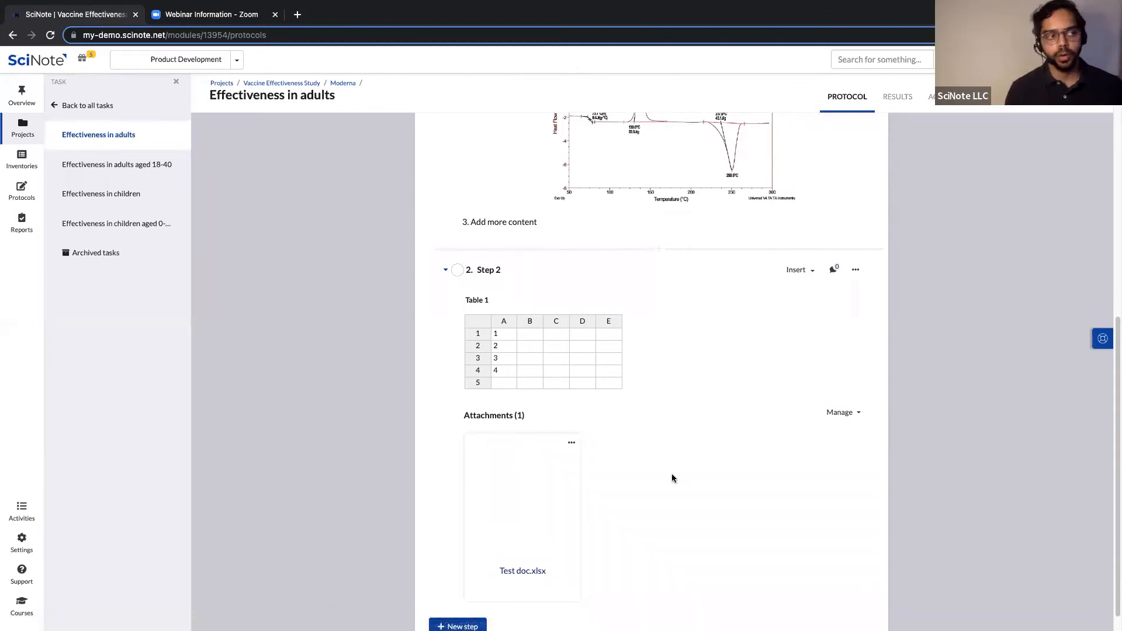
pyautogui.click(571, 441)
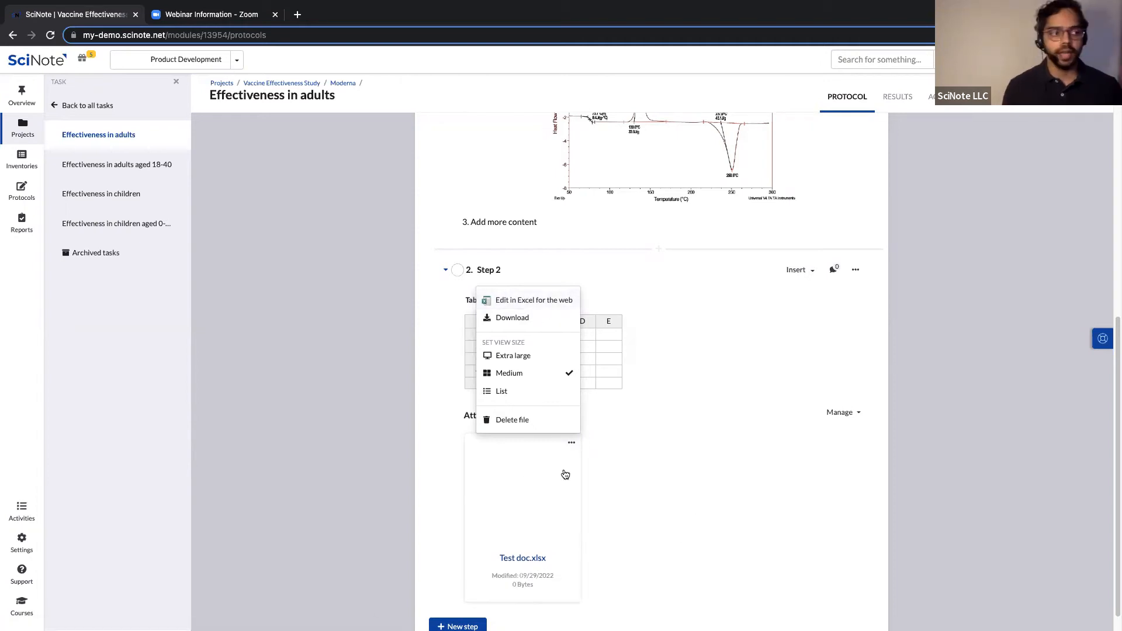
pyautogui.click(639, 511)
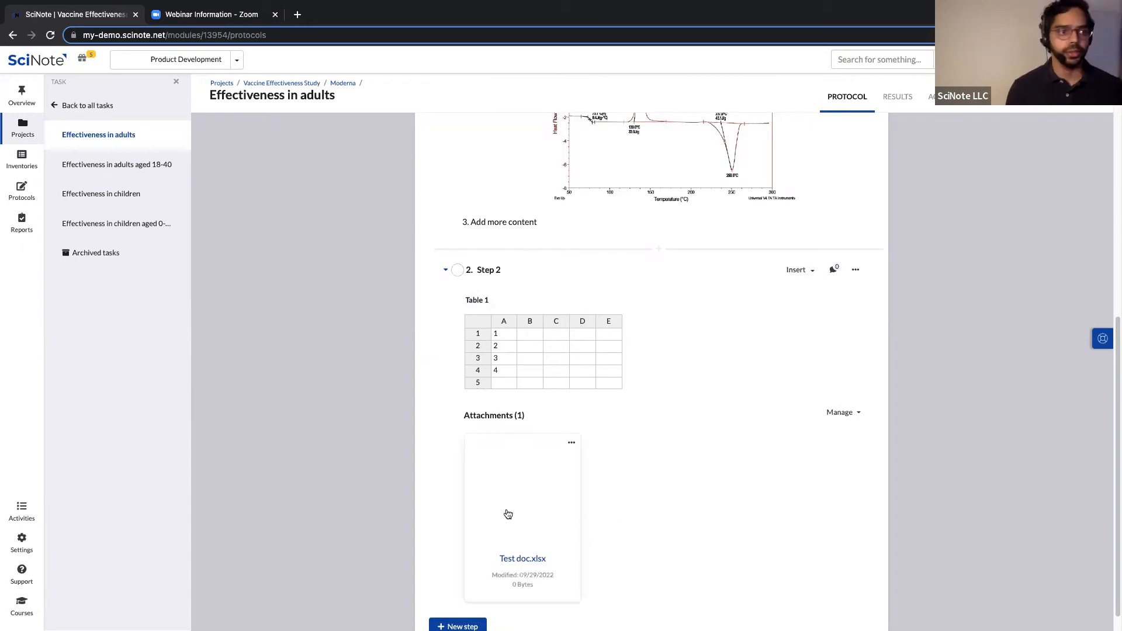
pyautogui.scroll(-1, 790, 458)
pyautogui.scroll(-1, 790, 458)
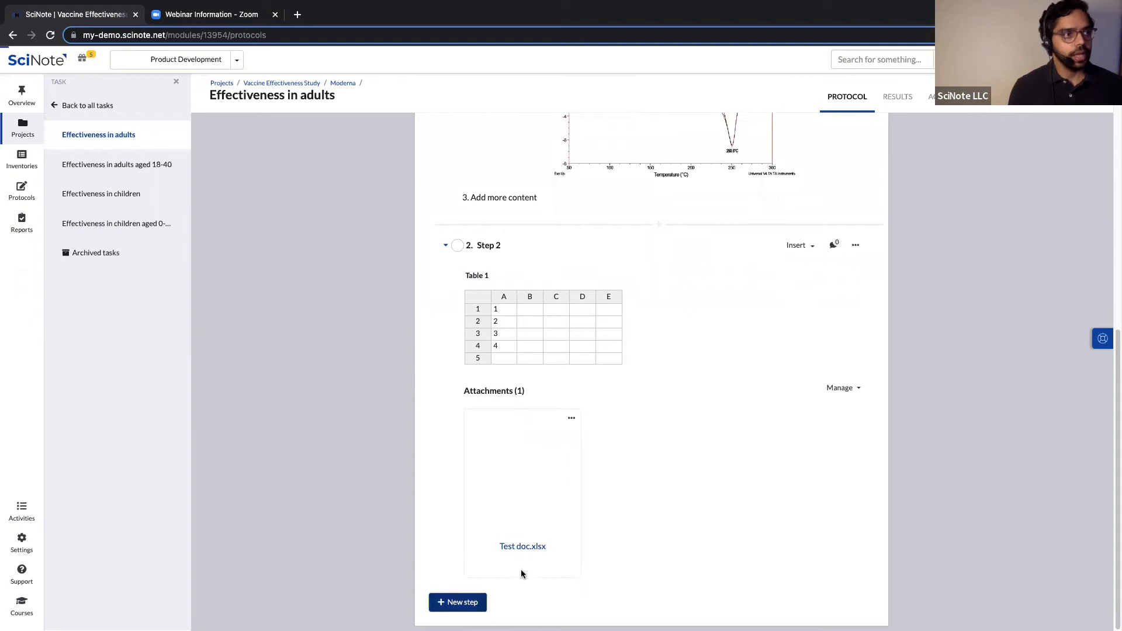
# Title the new step 'Step 3' and add a checklist to it.
pyautogui.write('Step 3')
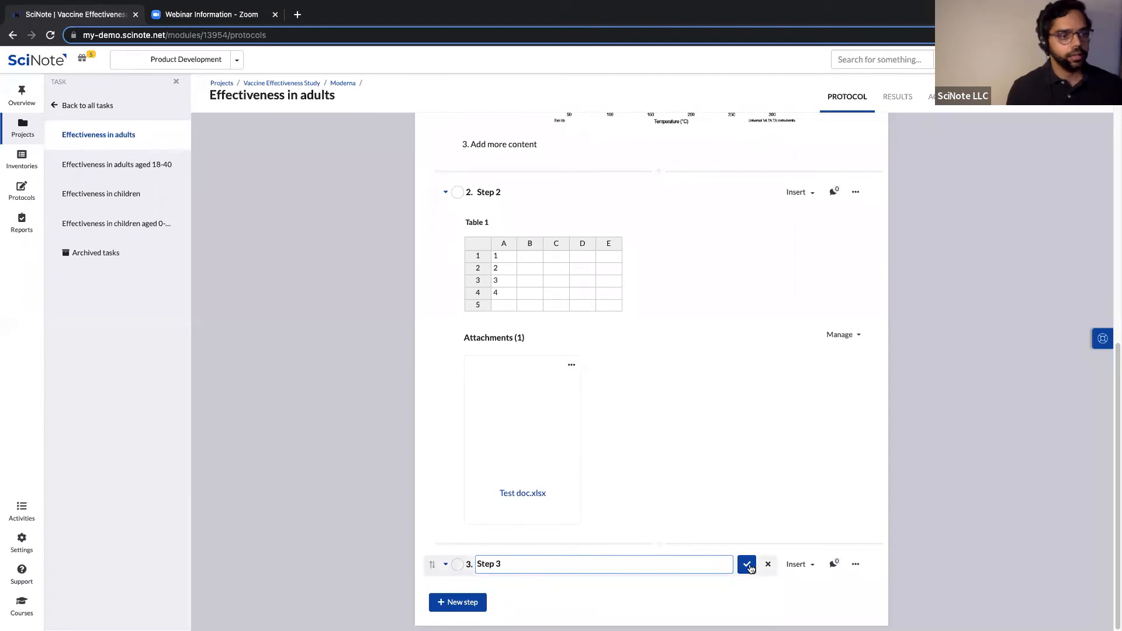
pyautogui.click(805, 570)
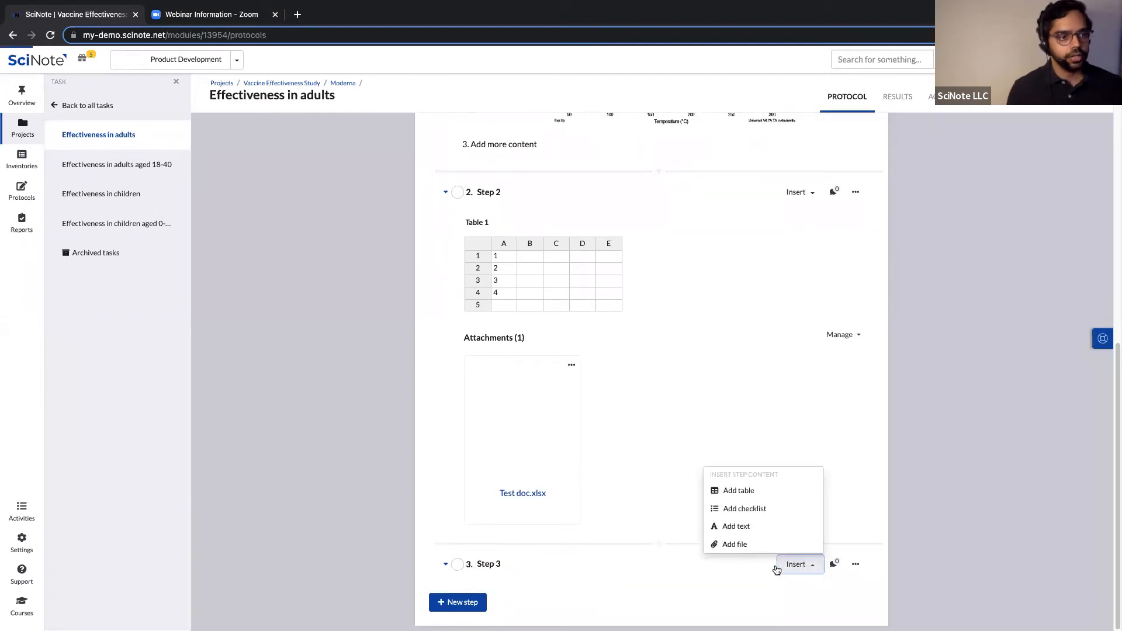
pyautogui.click(756, 516)
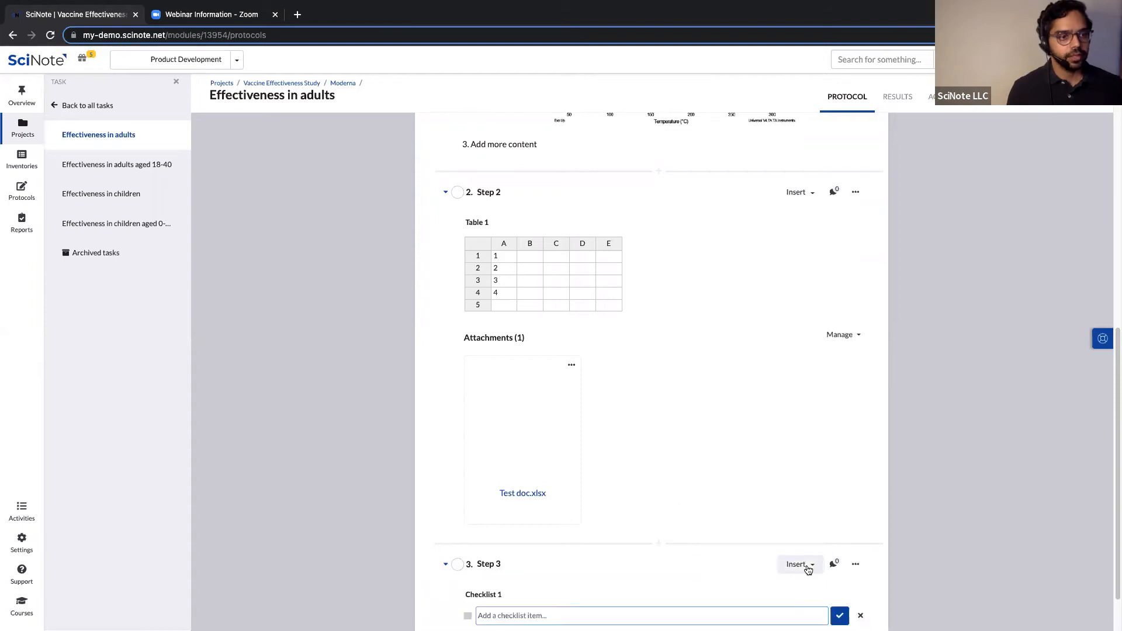
pyautogui.click(801, 567)
pyautogui.click(937, 527)
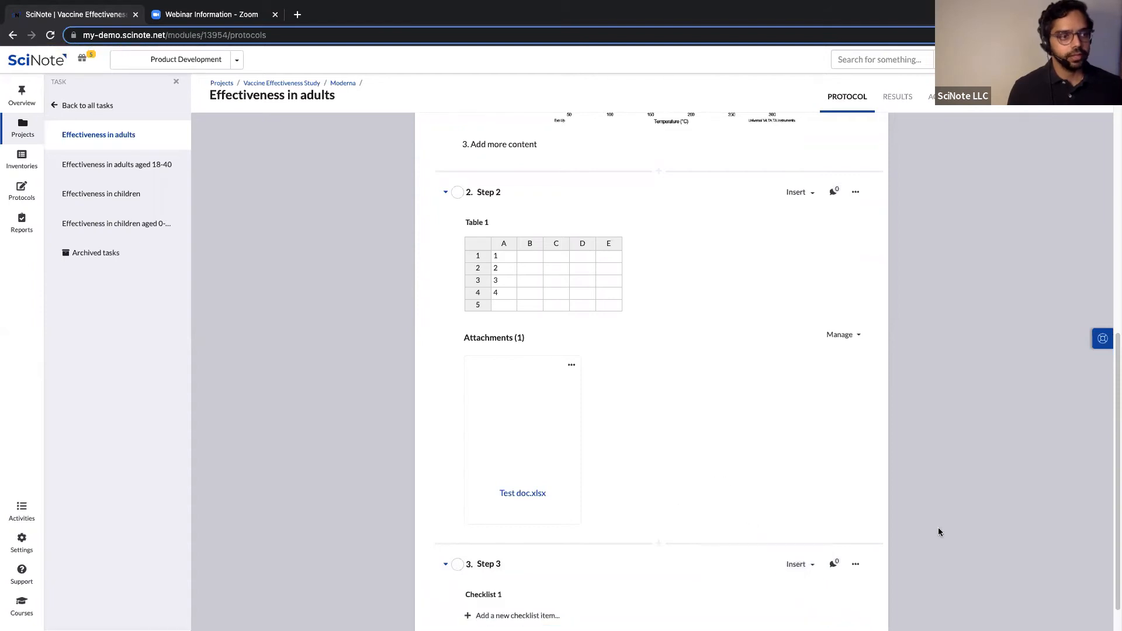
pyautogui.scroll(-1, 938, 527)
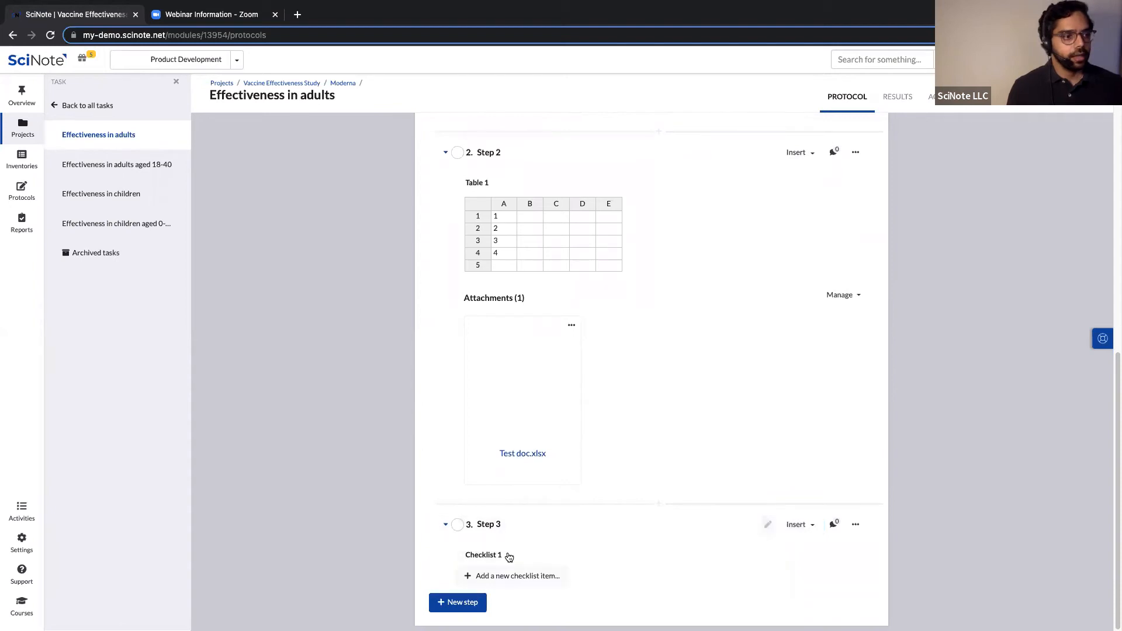
# Rename both the checklist and the Step 3 title to 'Pre-experiment checklist'.
pyautogui.click(823, 561)
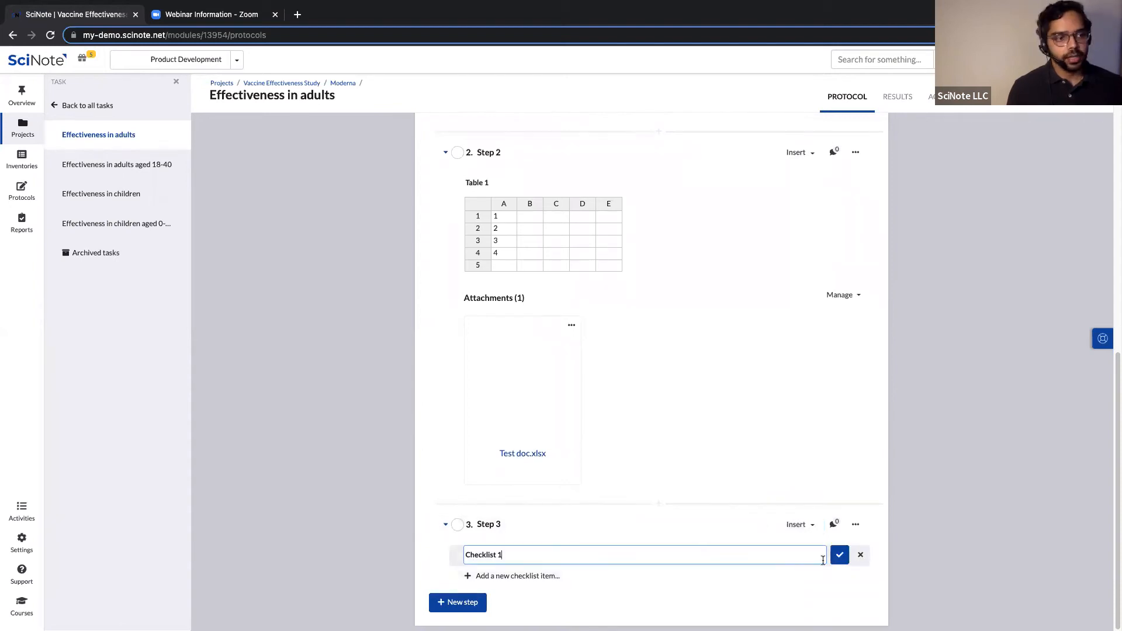
pyautogui.tripleClick(504, 555)
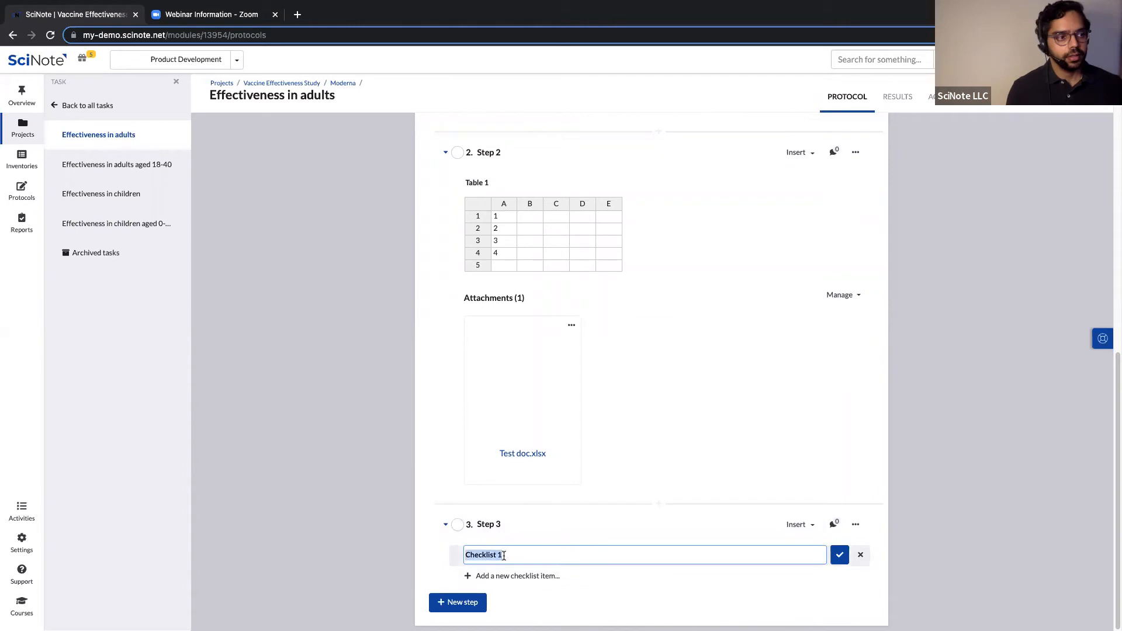
pyautogui.write('Pre')
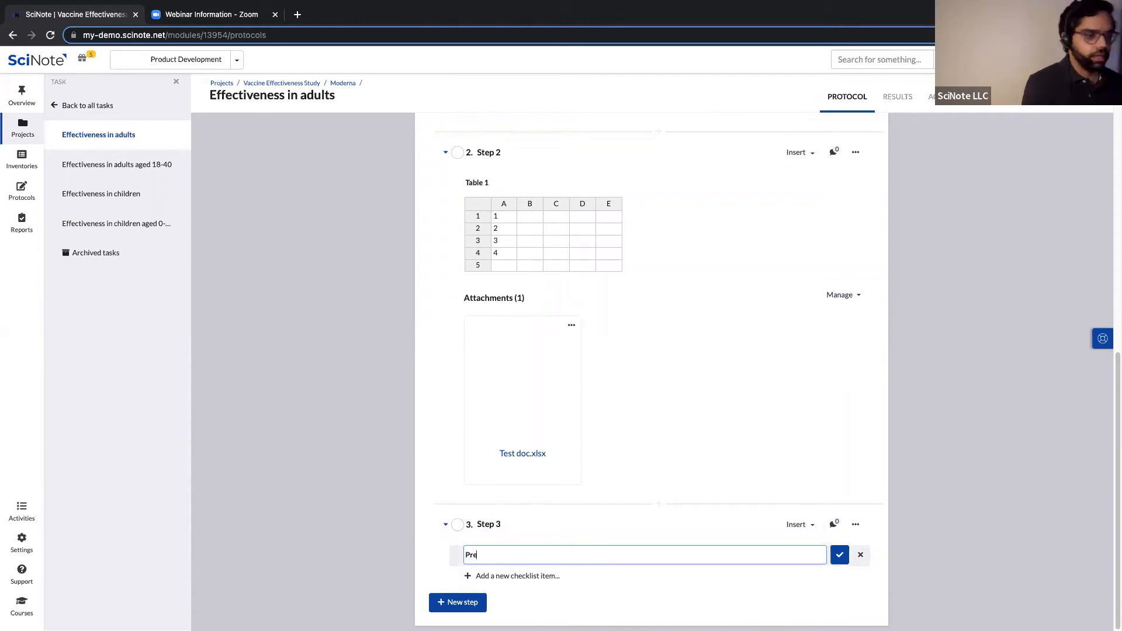
pyautogui.write('-experiment checklist')
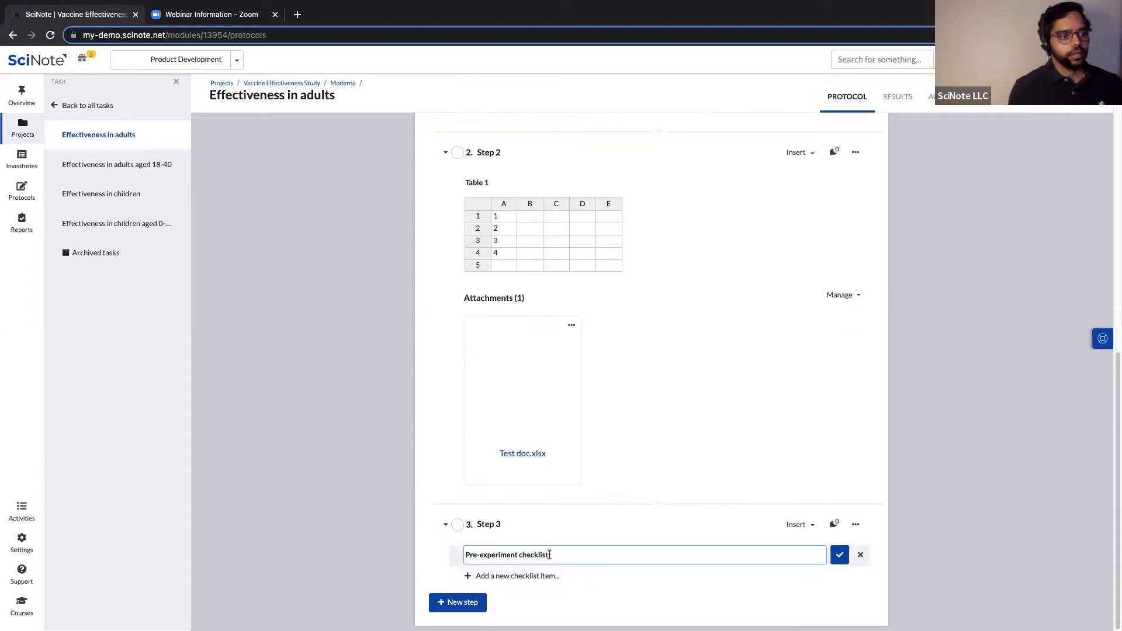
pyautogui.moveTo(549, 556); pyautogui.dragTo(465, 550)
pyautogui.hotkey('ctrl', 'c')
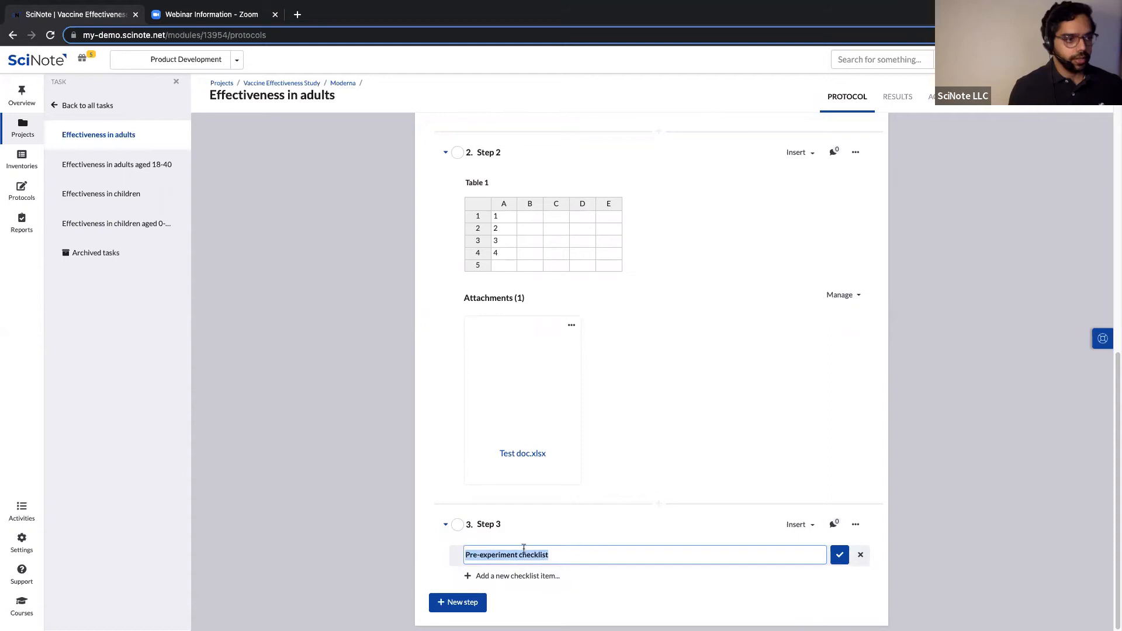
pyautogui.click(514, 524)
pyautogui.hotkey('ctrl', 'a')
pyautogui.hotkey('ctrl', 'v')
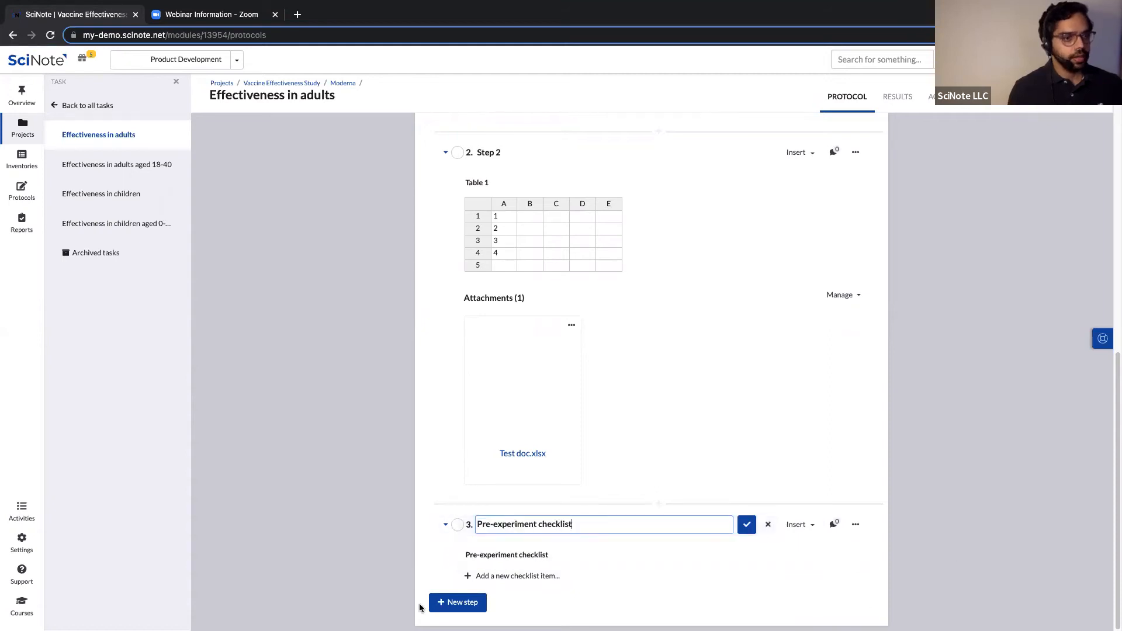
# Save the step title and add the checklist item 'Check sample naming'.
pyautogui.press('Return')
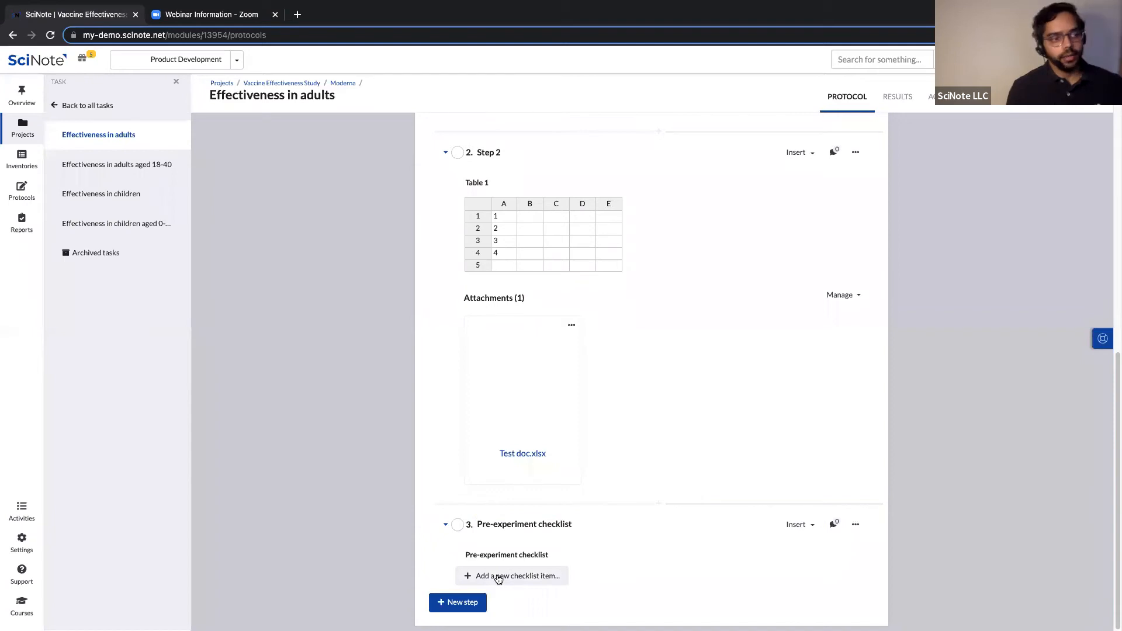
pyautogui.click(516, 578)
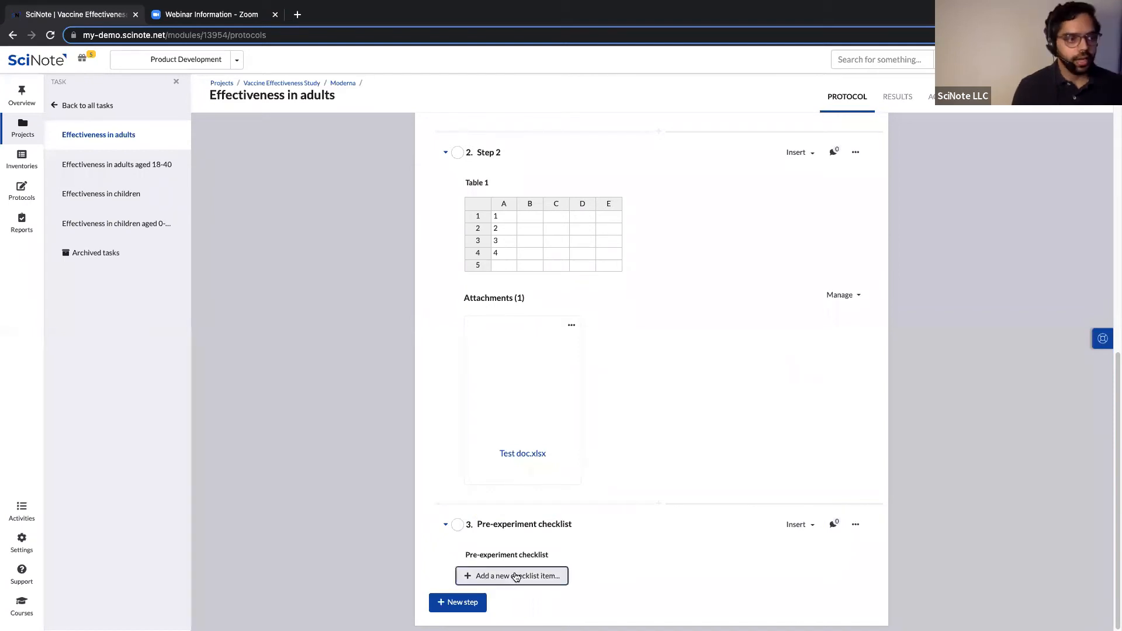
pyautogui.click(549, 580)
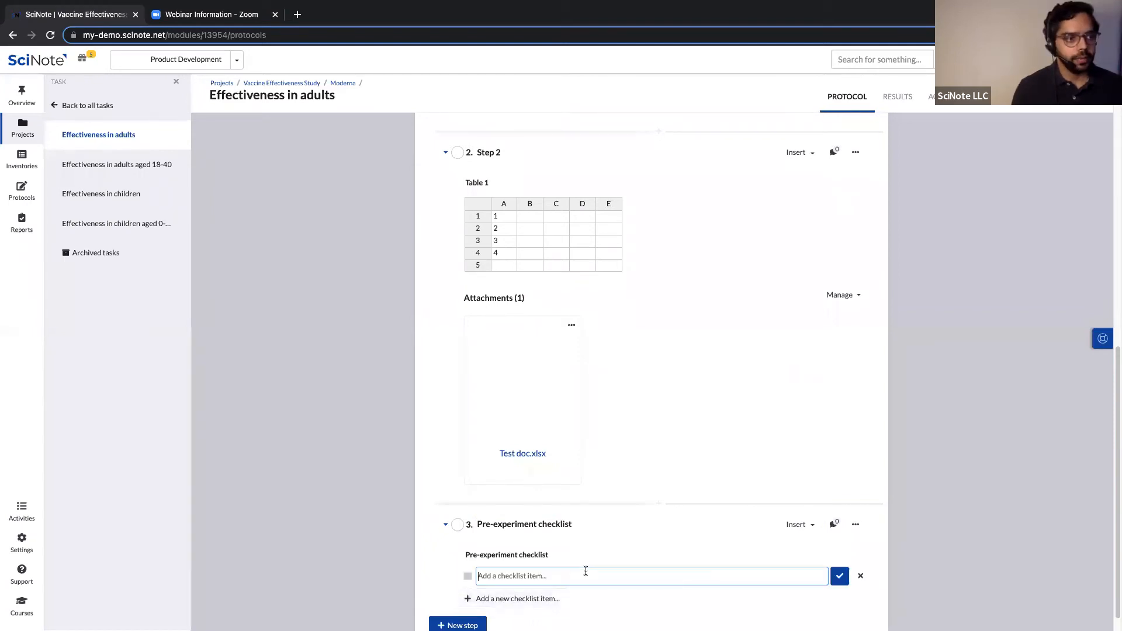
pyautogui.write('Check sample ')
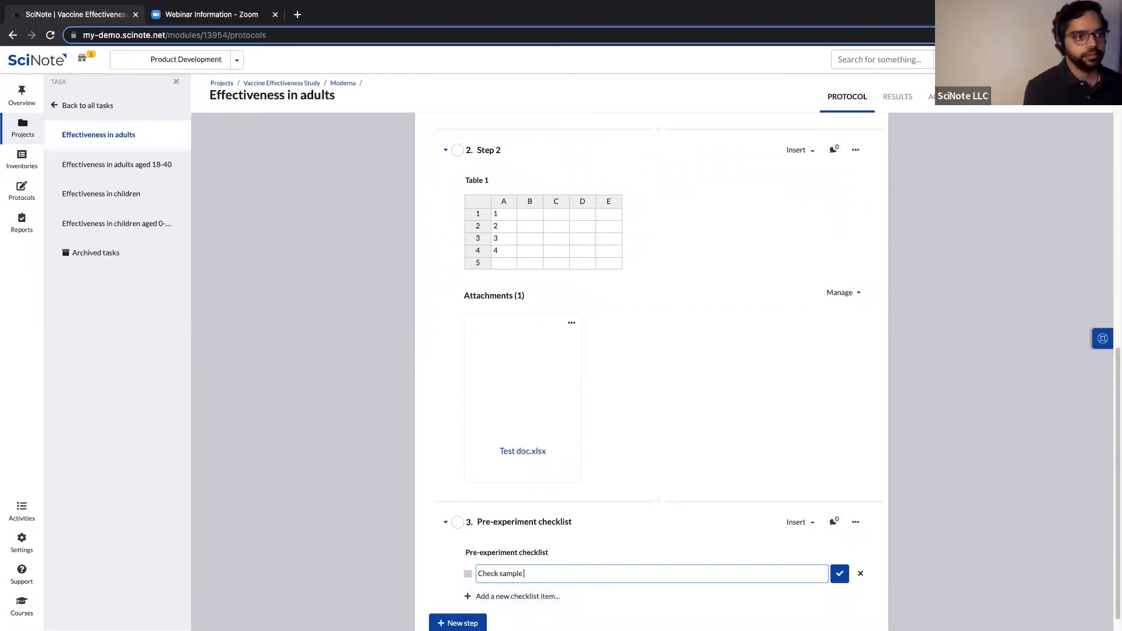
pyautogui.write('naming')
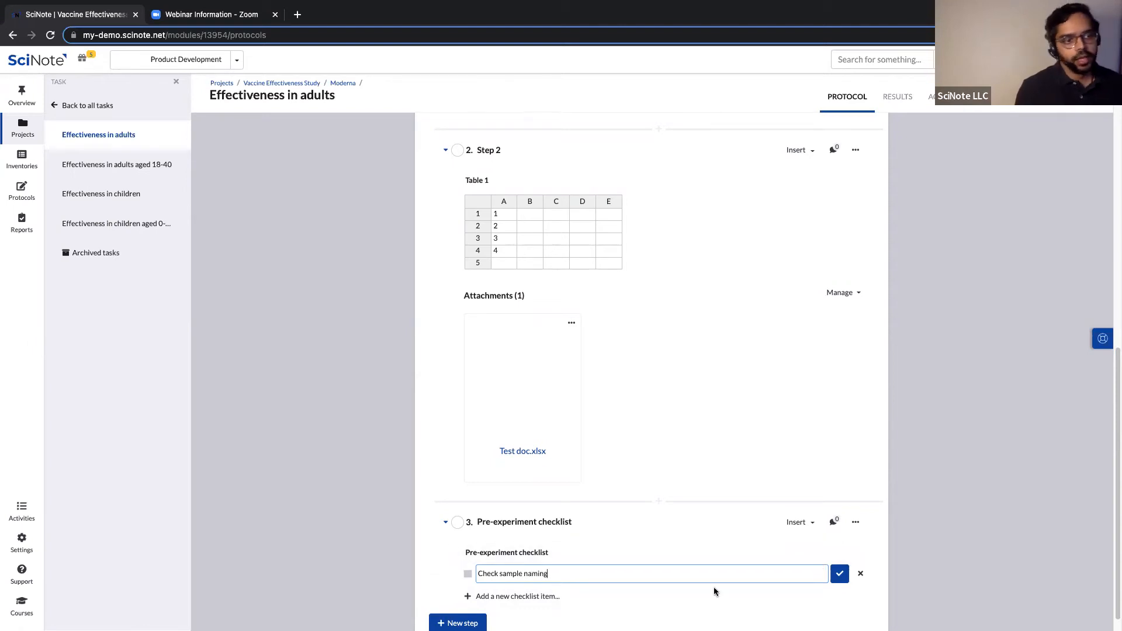
pyautogui.scroll(-1, 564, 574)
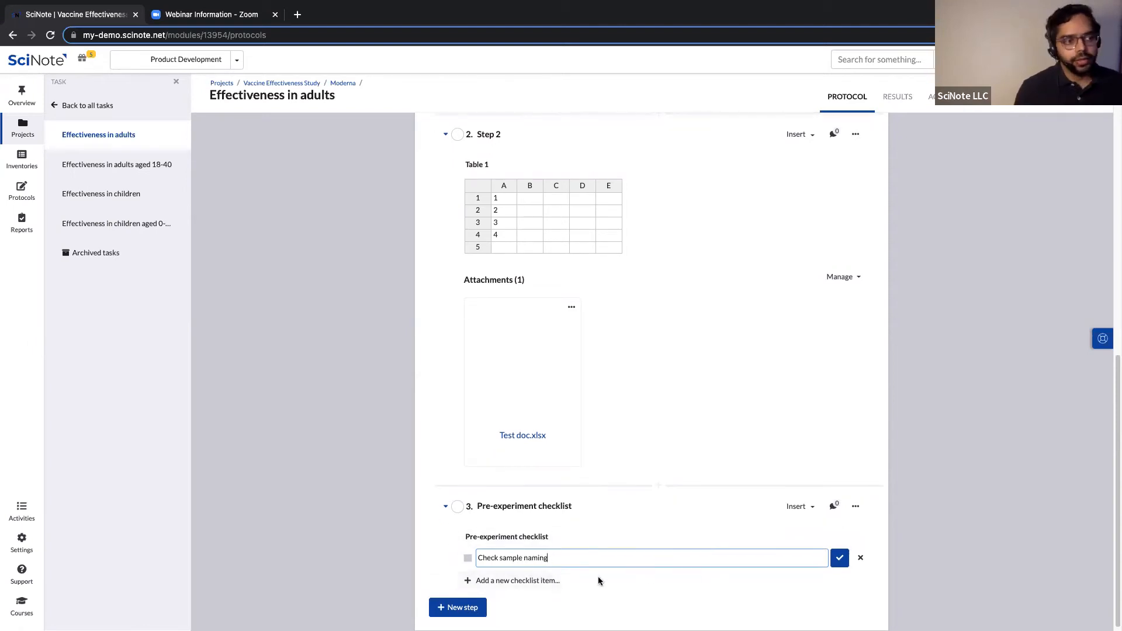
pyautogui.scroll(-1, 544, 559)
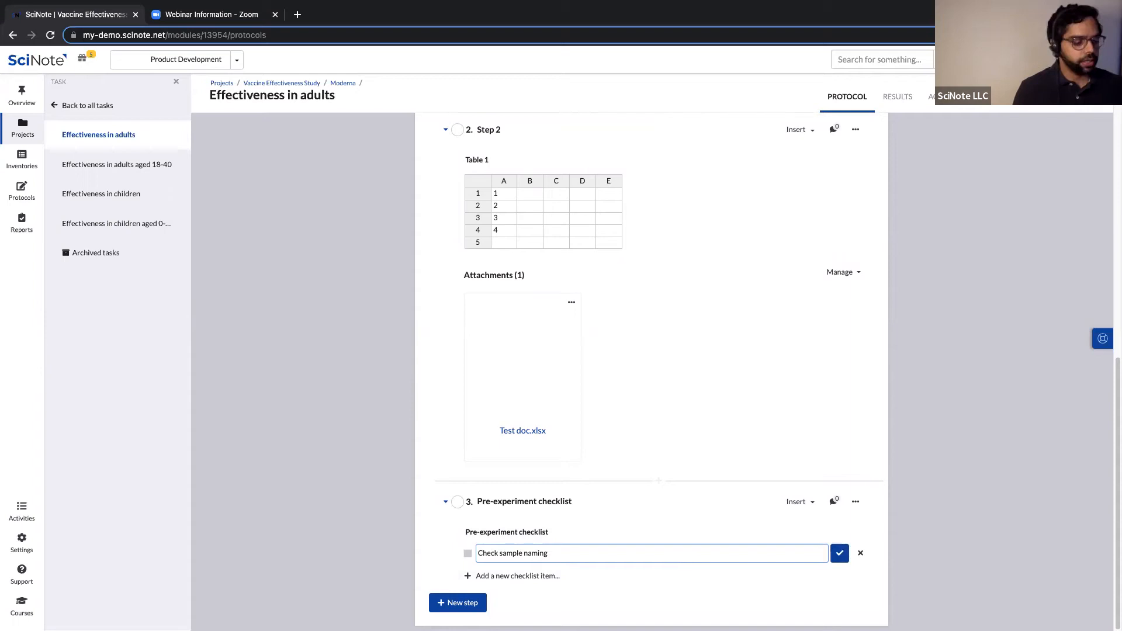
pyautogui.press('Escape')
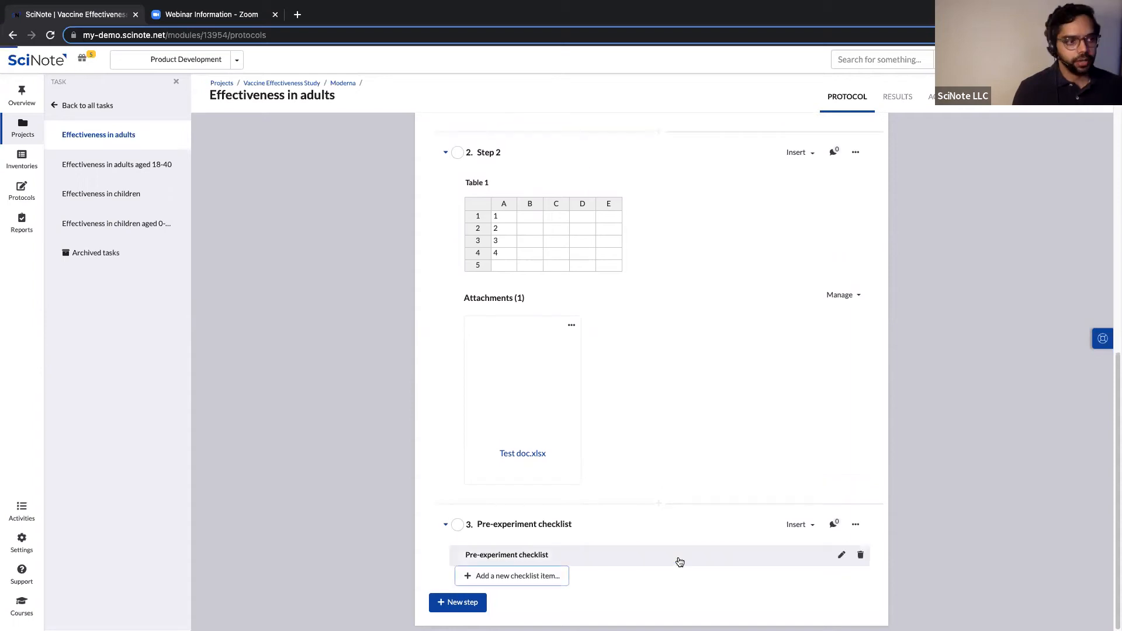
# Add the item 'Check reagents expiration date' and discard the extra empty item.
pyautogui.click(563, 572)
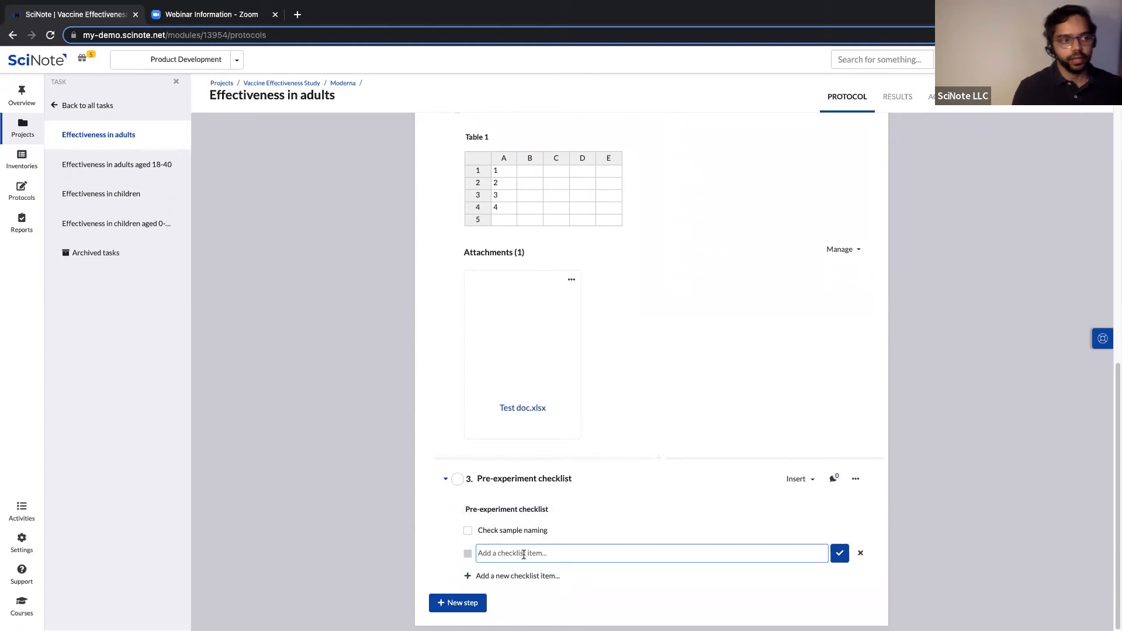
pyautogui.write('Che')
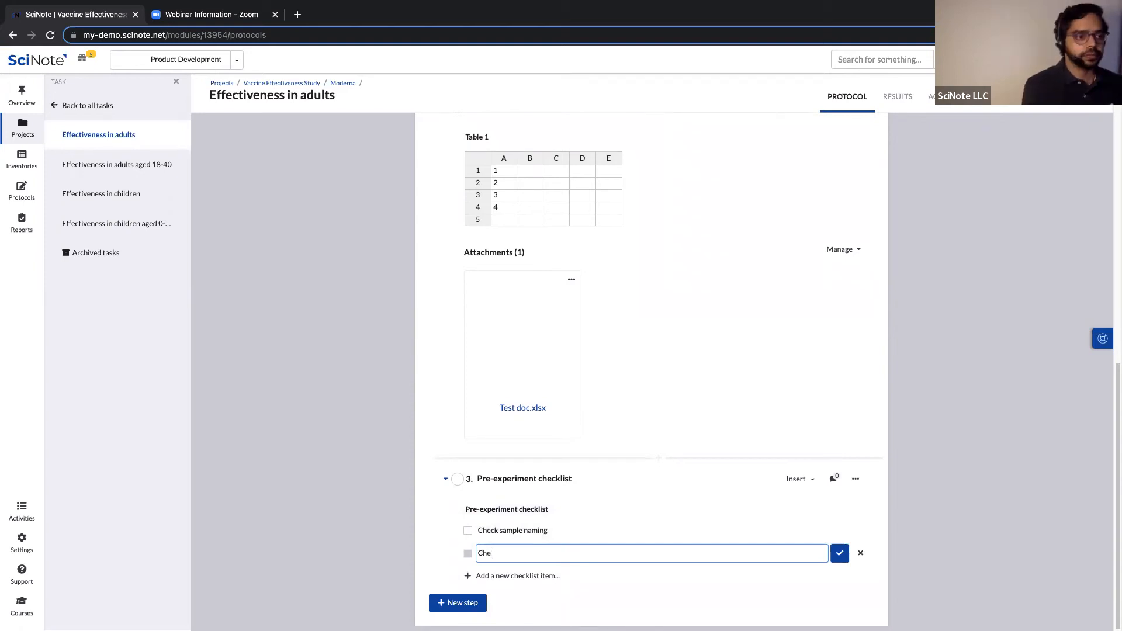
pyautogui.write('ck reagents expiration date')
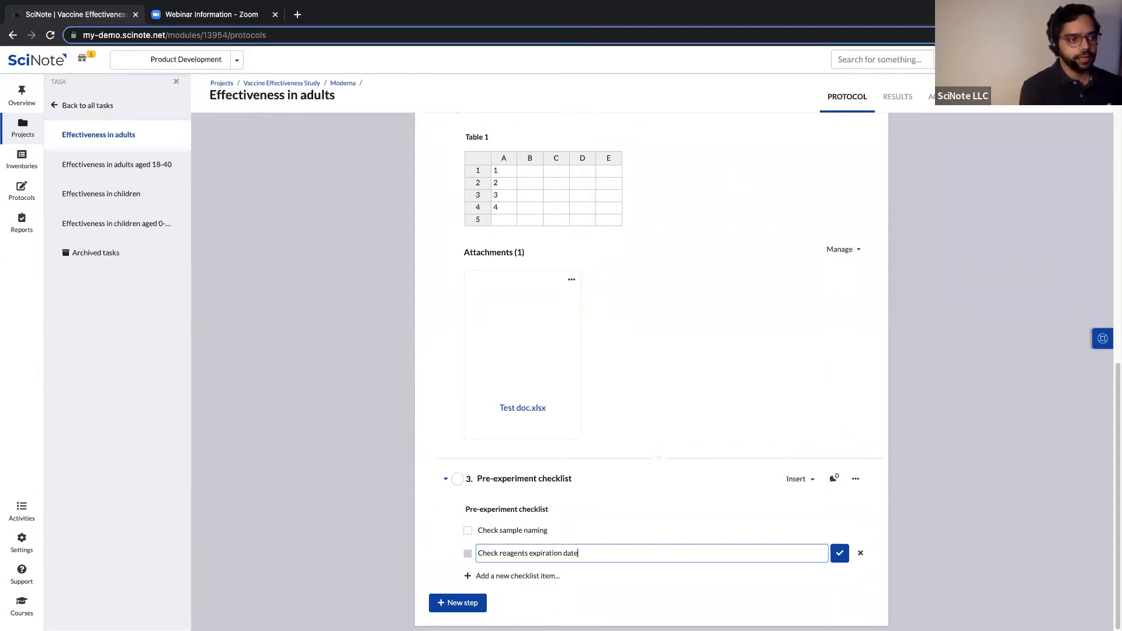
pyautogui.press('Escape')
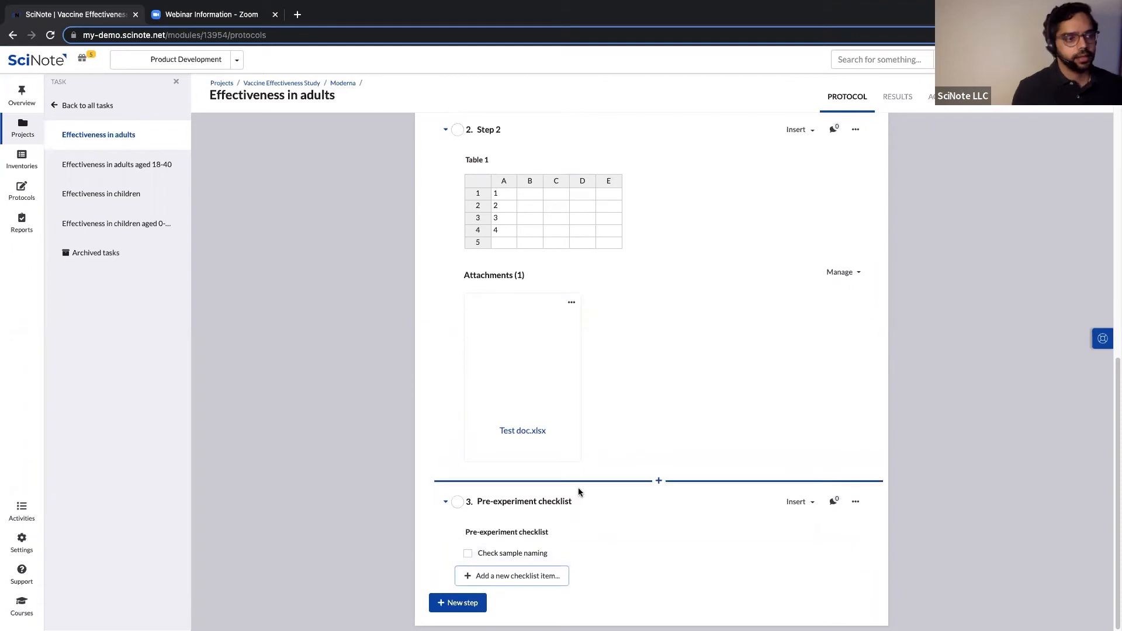
pyautogui.click(534, 577)
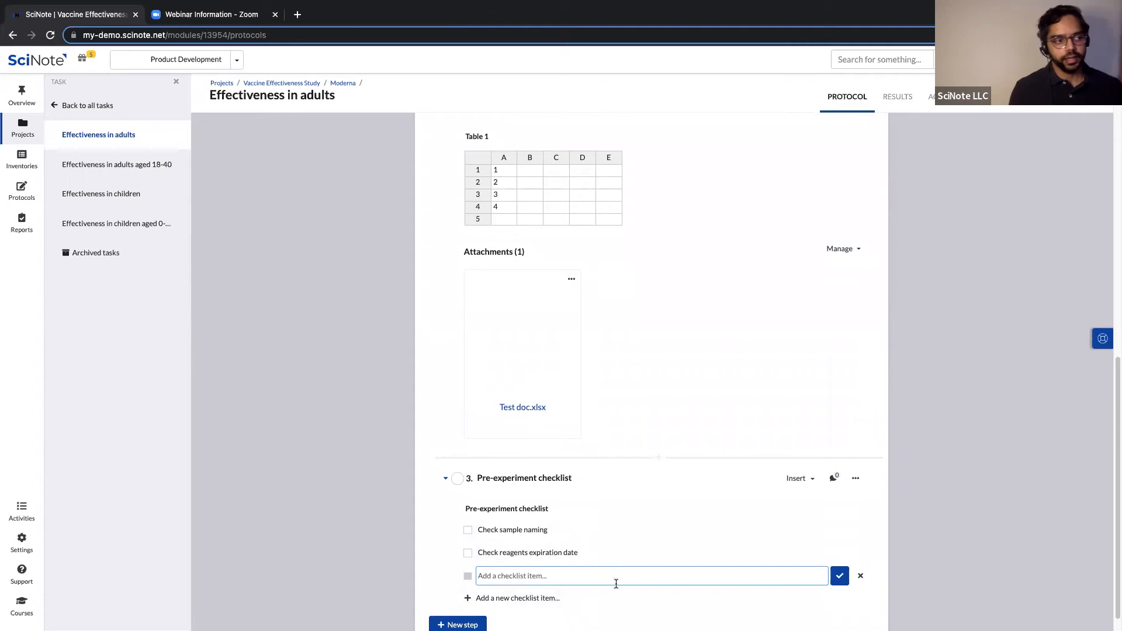
pyautogui.scroll(-1, 759, 570)
pyautogui.click(860, 555)
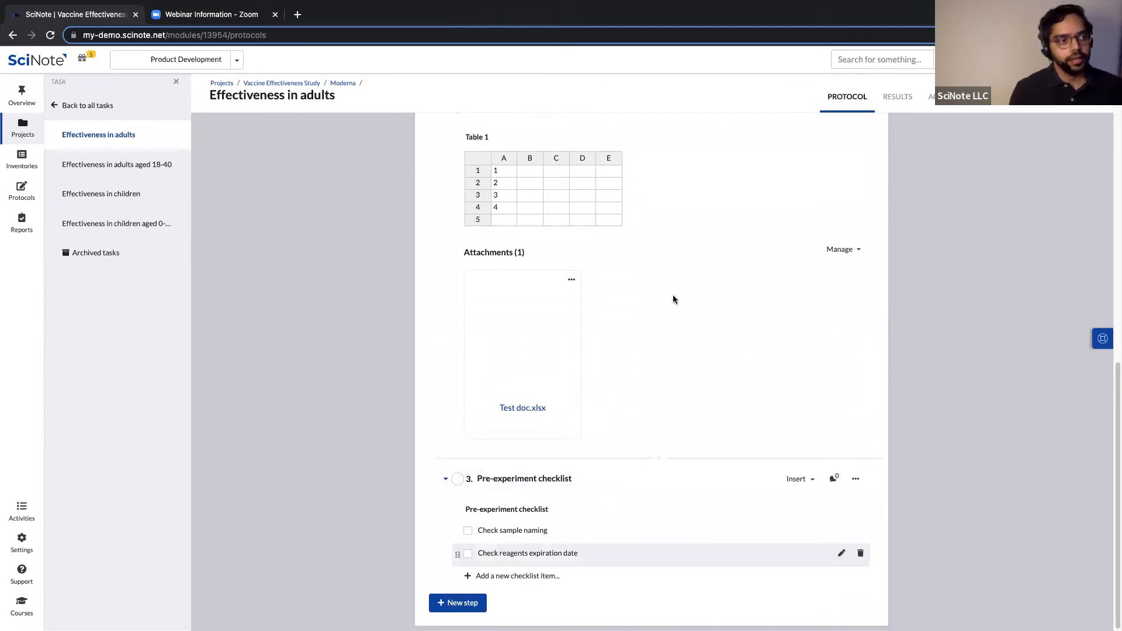
pyautogui.scroll(6, 675, 306)
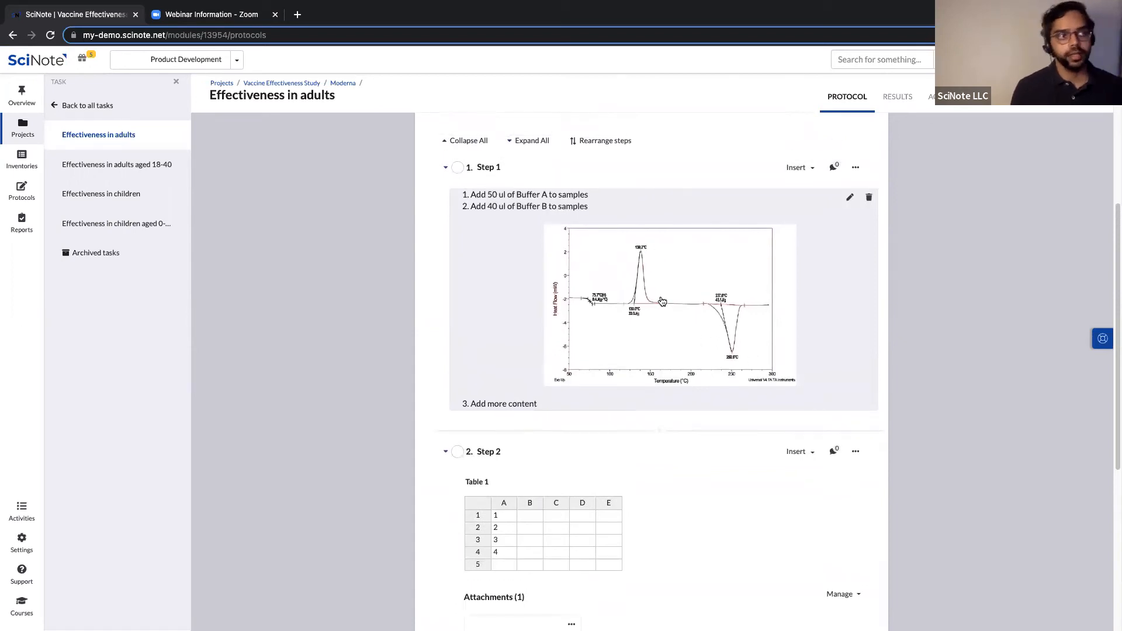
pyautogui.scroll(-2, 570, 509)
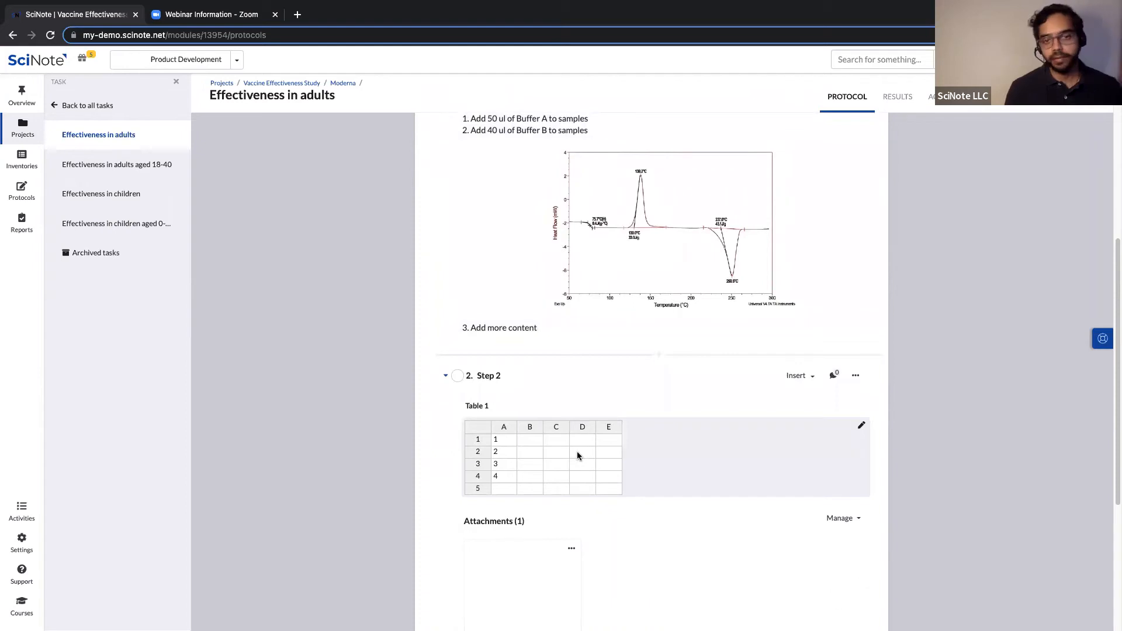
pyautogui.scroll(-2, 596, 452)
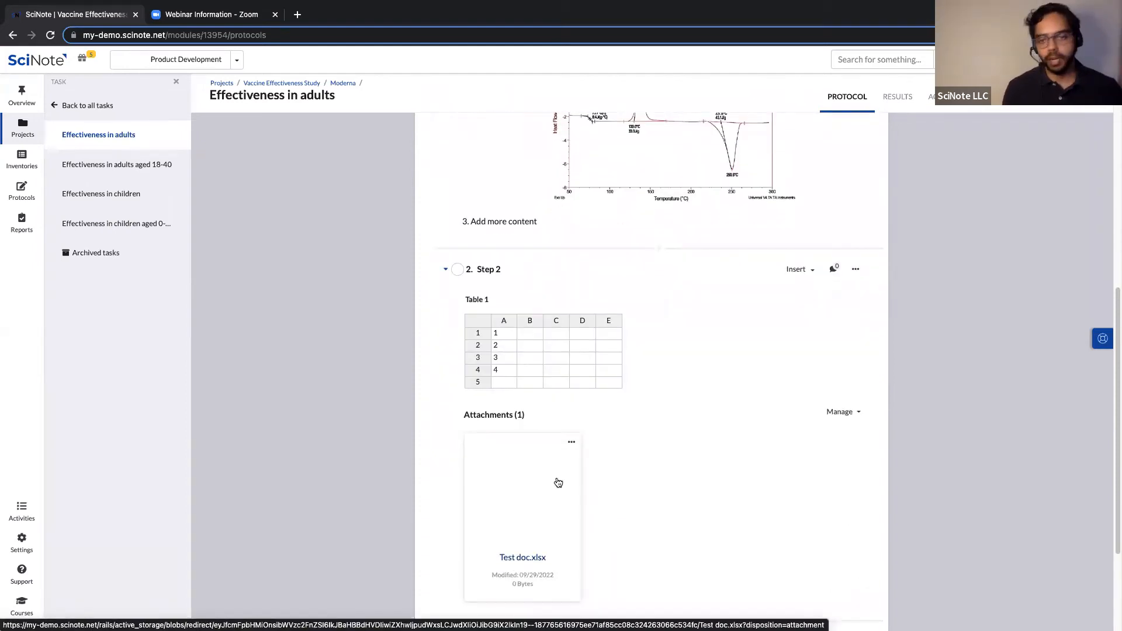
pyautogui.scroll(-3, 558, 482)
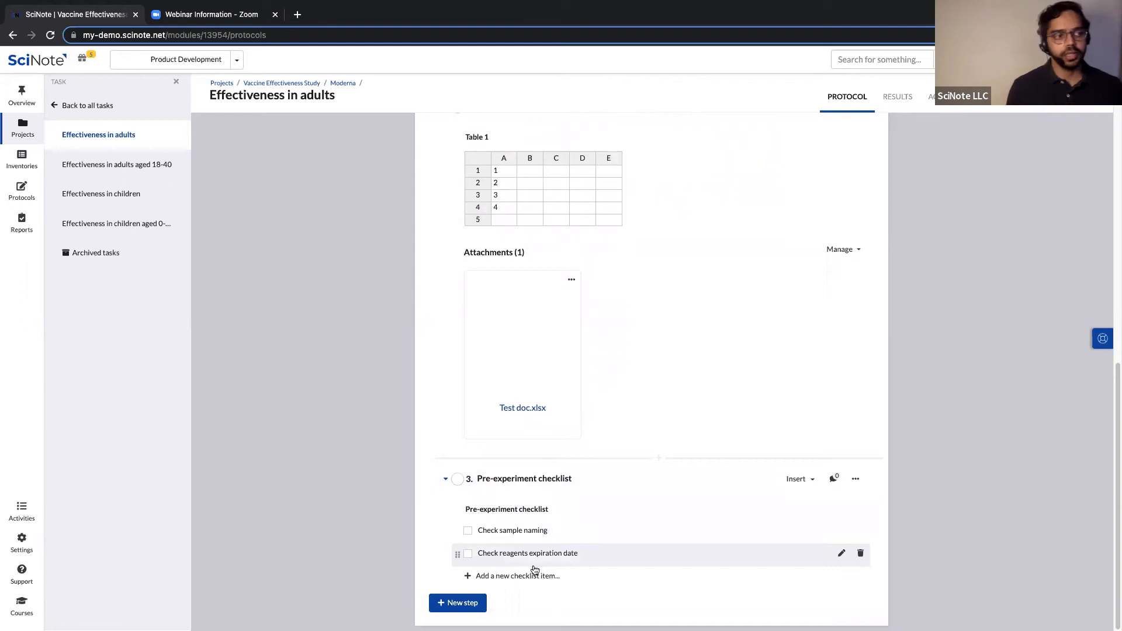
pyautogui.scroll(6, 707, 379)
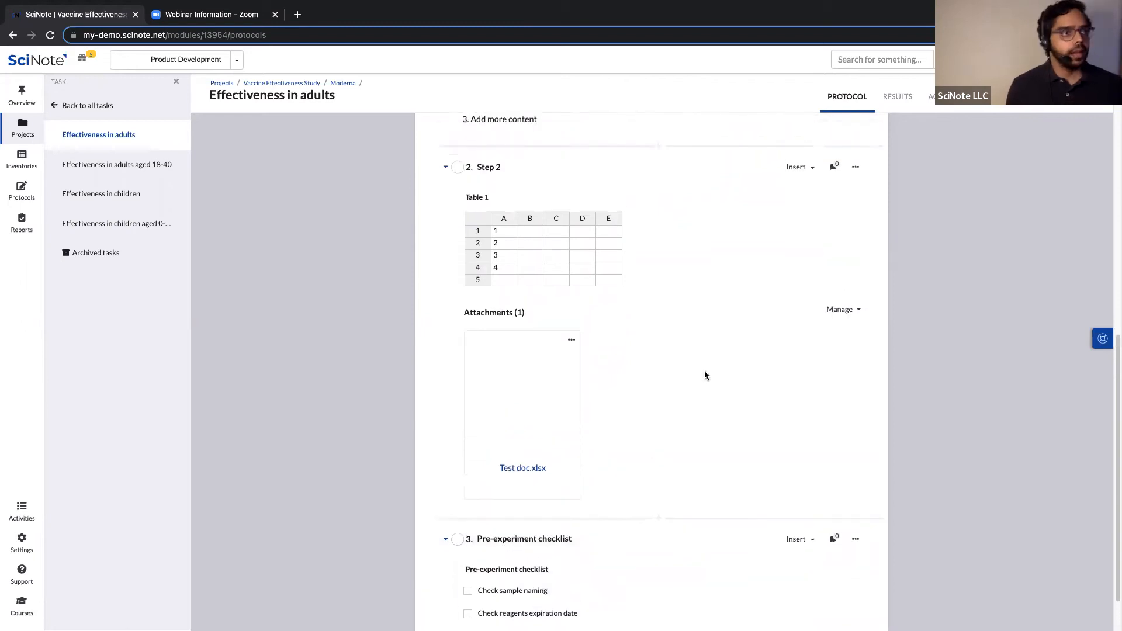
pyautogui.scroll(1, 817, 301)
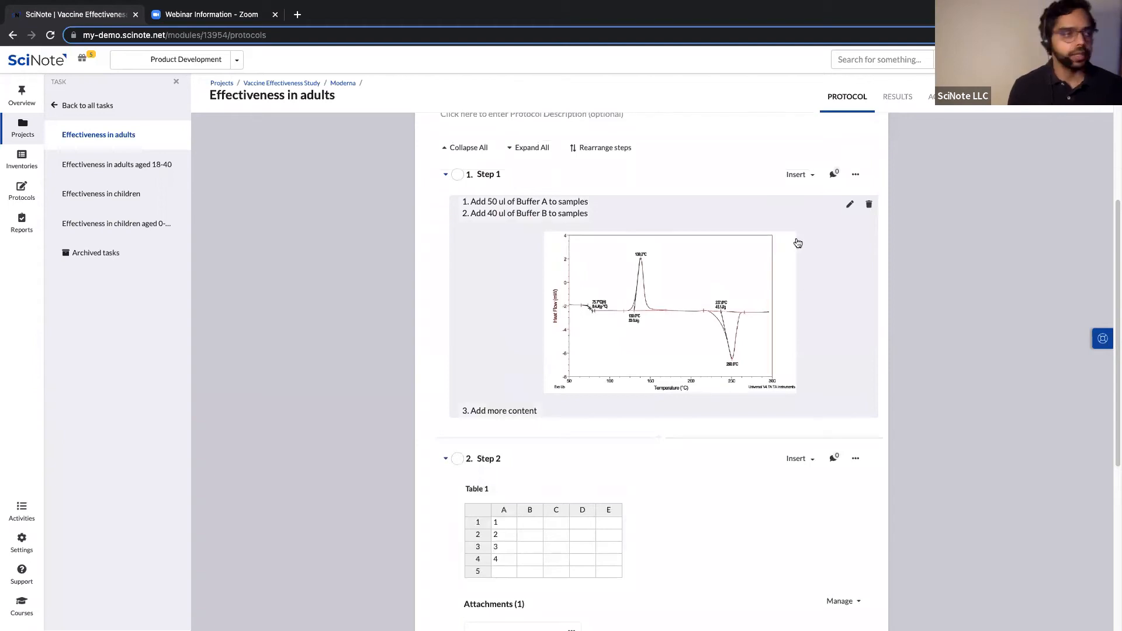
pyautogui.scroll(1, 671, 309)
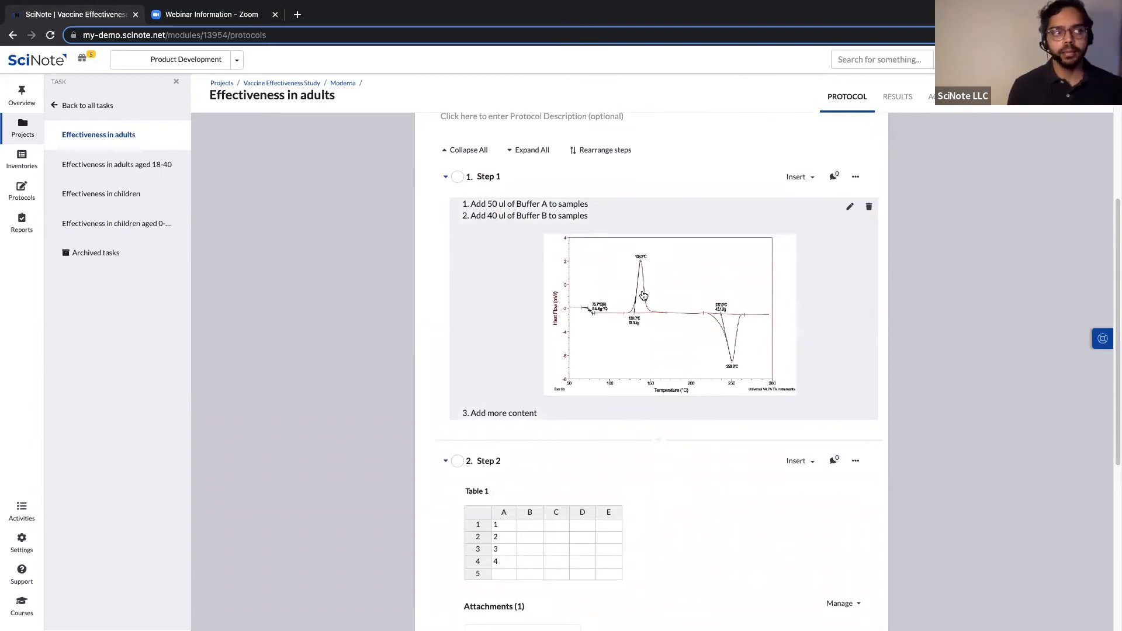
# Upload DSC.jpg from the computer as an attachment to Step 1.
pyautogui.click(856, 176)
pyautogui.click(915, 150)
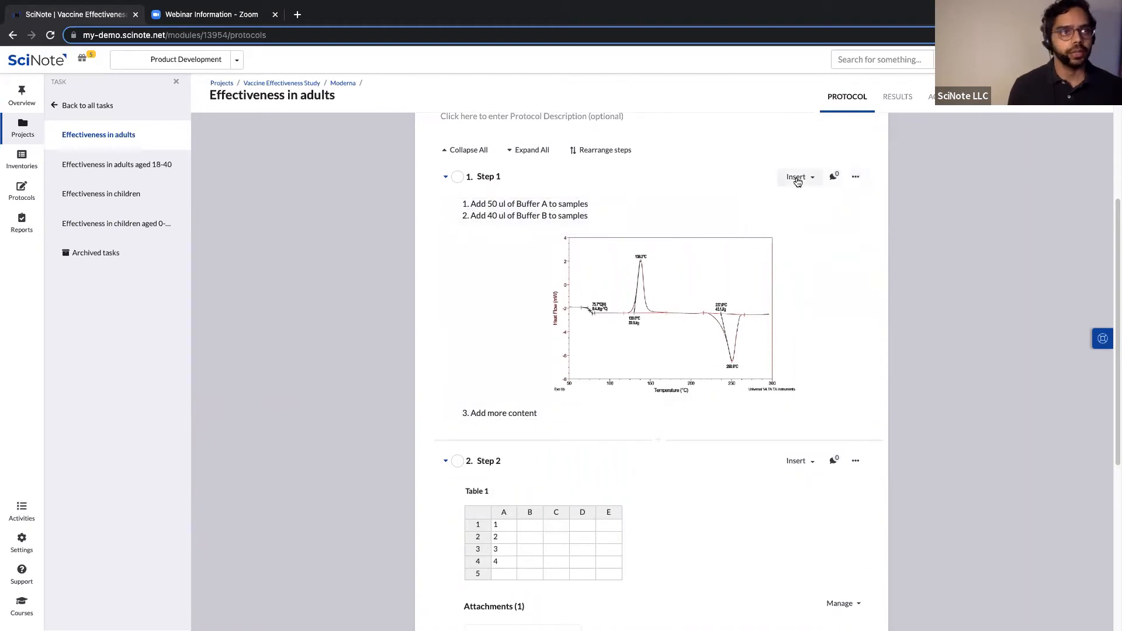
pyautogui.click(803, 178)
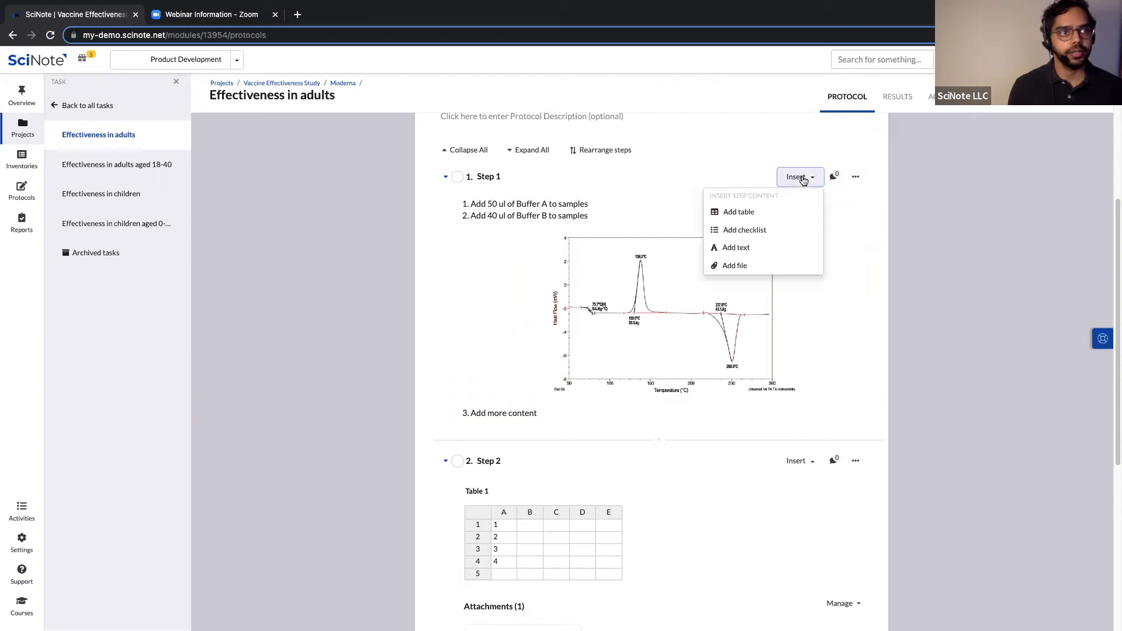
pyautogui.click(732, 267)
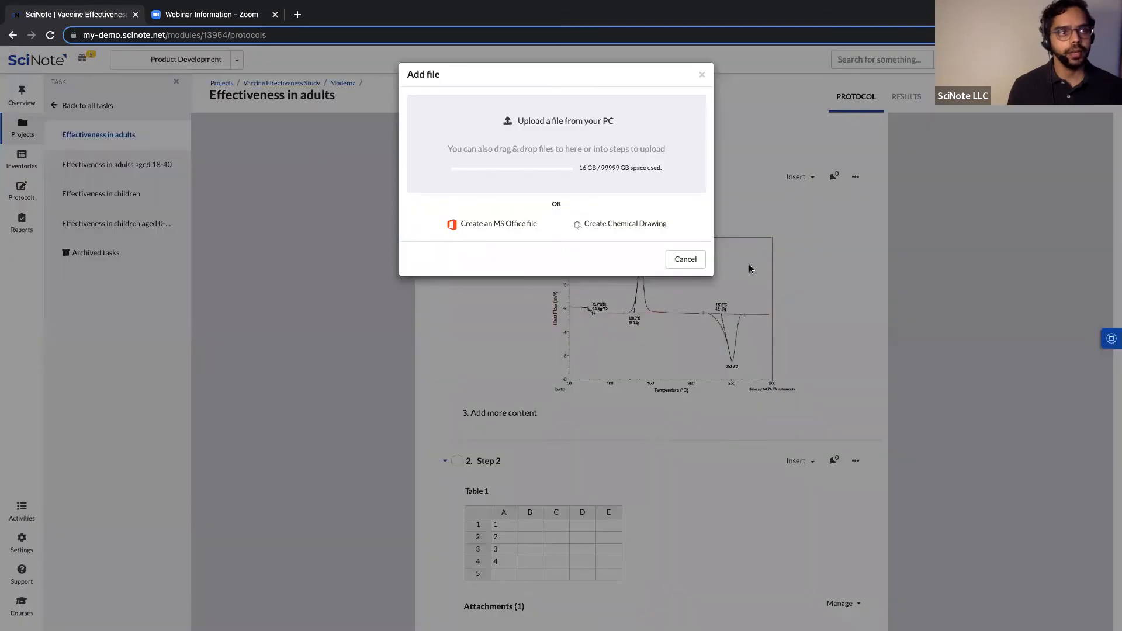
pyautogui.click(560, 127)
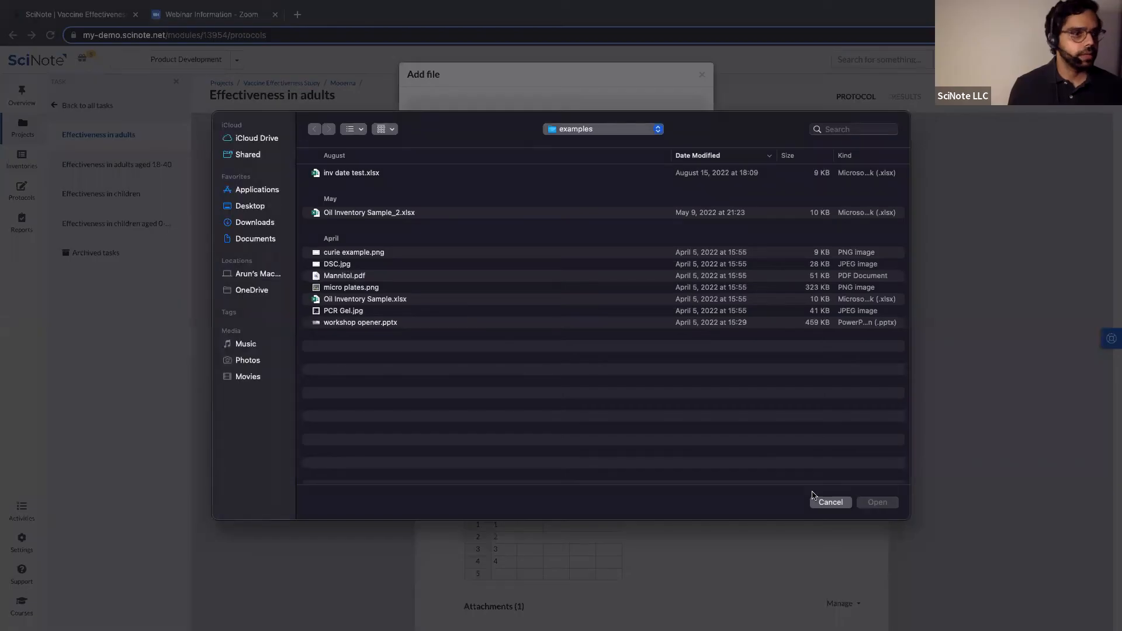
pyautogui.click(338, 264)
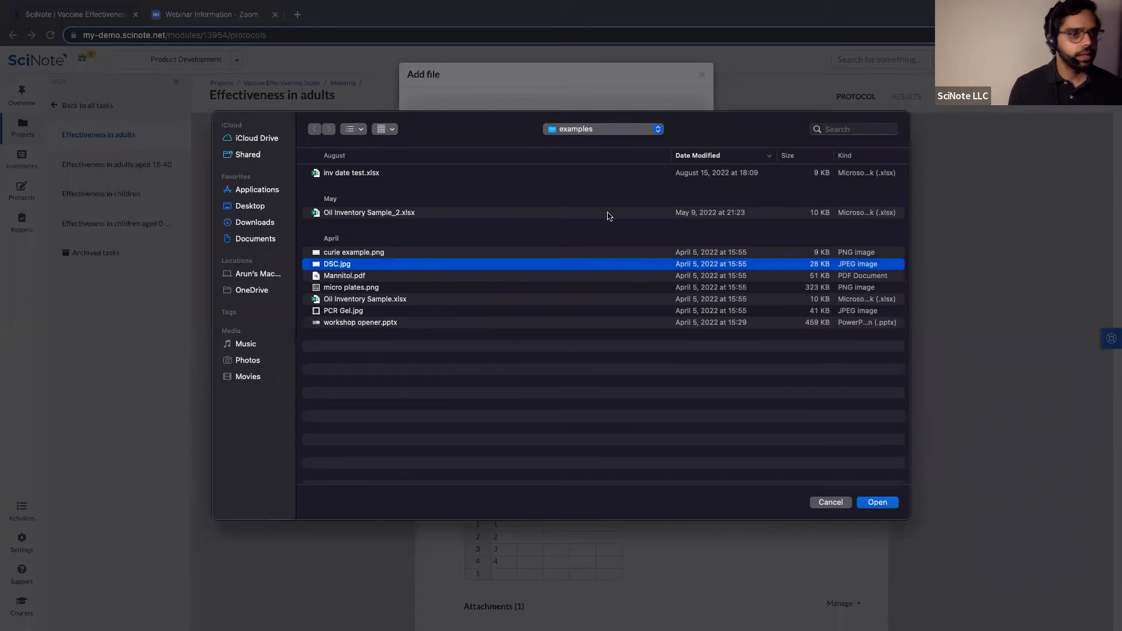
pyautogui.press('Escape')
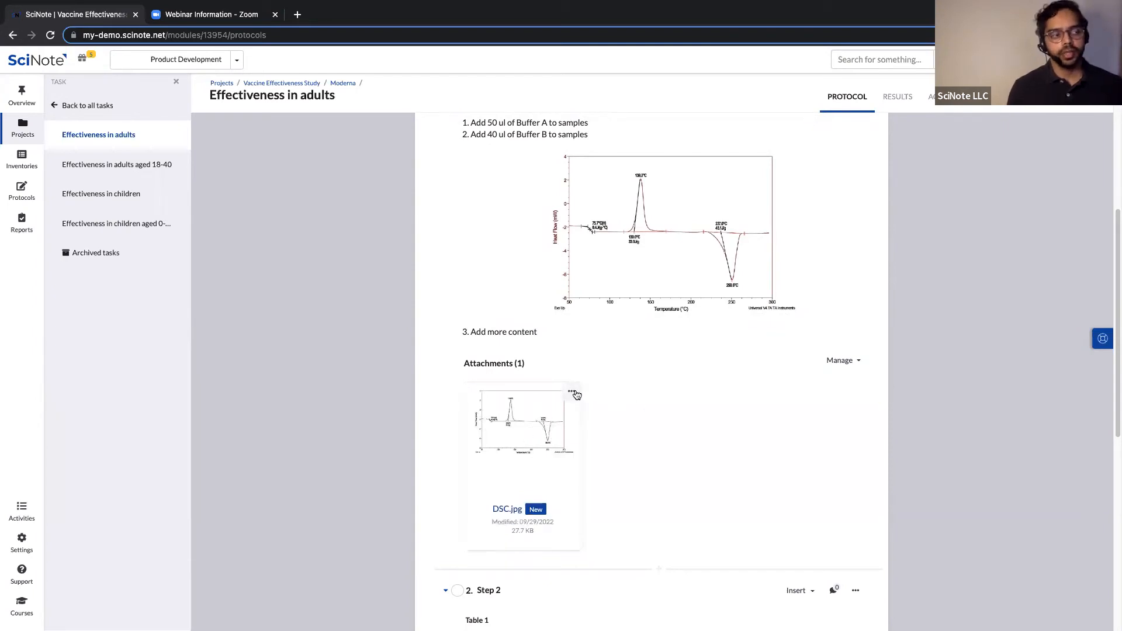
# Open DSC.jpg in SciNote's image editor and draw a red, width-9 arrow at the 138.2°C peak.
pyautogui.click(573, 392)
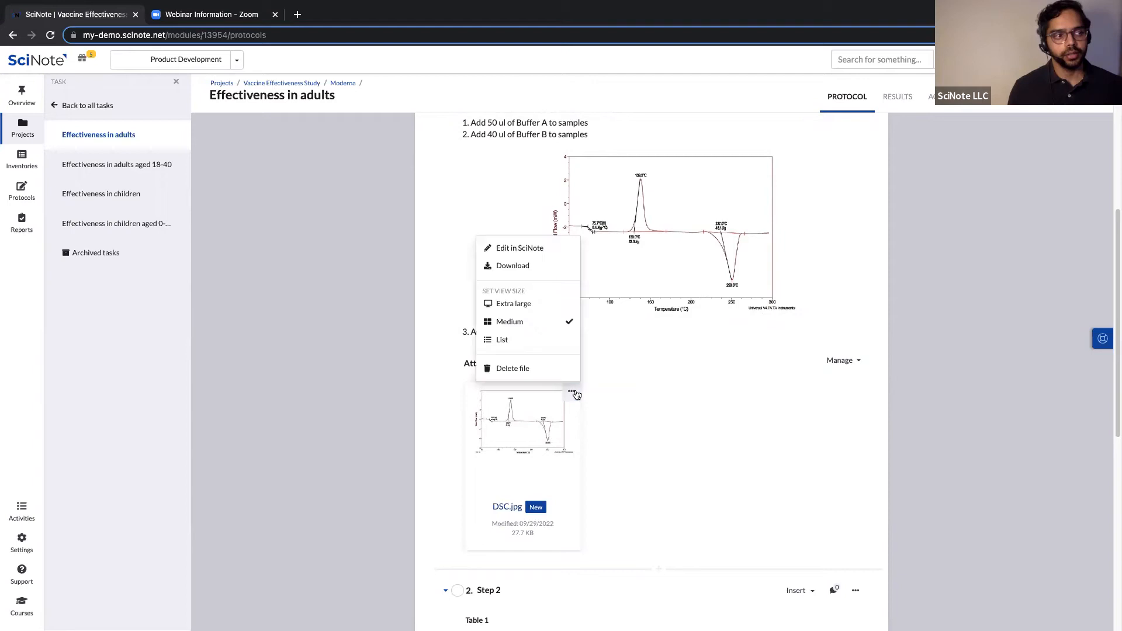
pyautogui.click(519, 250)
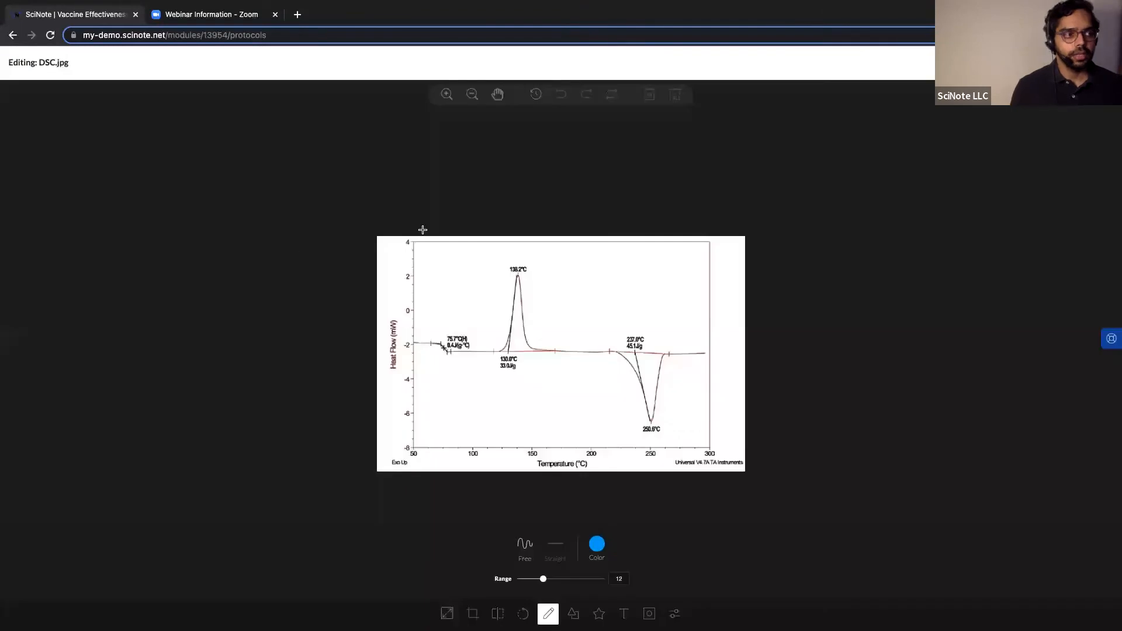
pyautogui.click(592, 545)
pyautogui.click(560, 500)
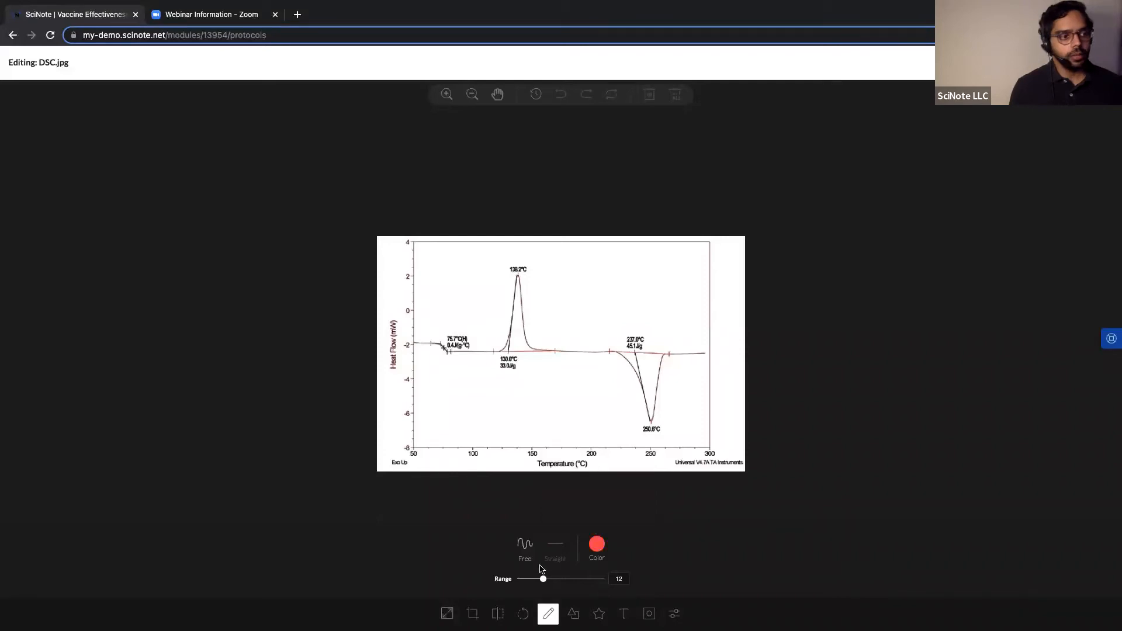
pyautogui.moveTo(543, 580); pyautogui.dragTo(534, 580)
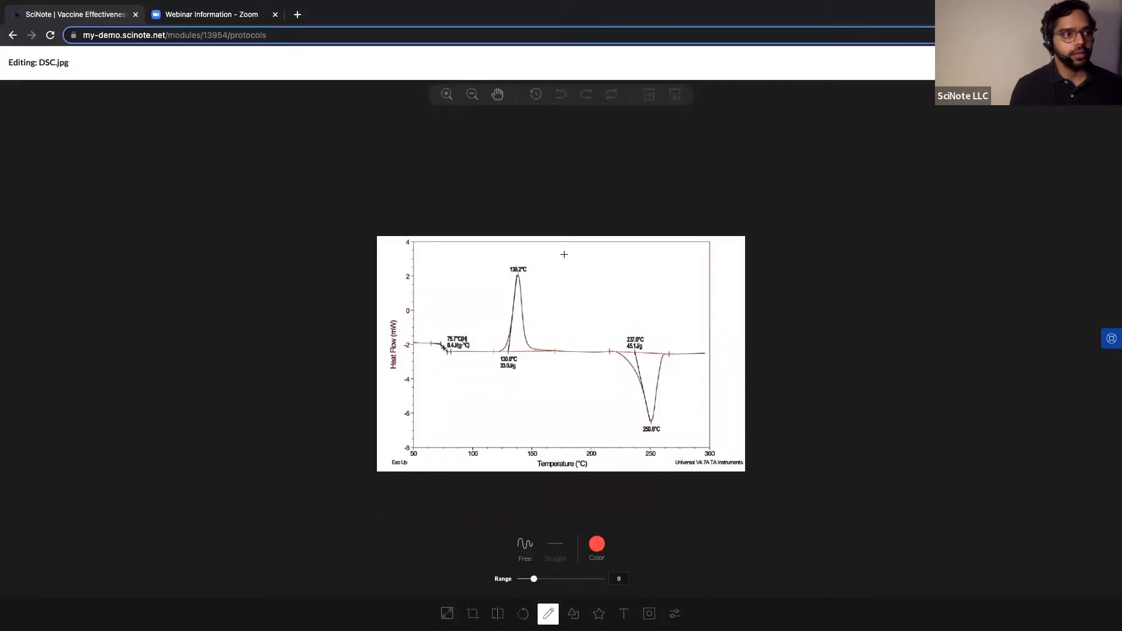
pyautogui.moveTo(530, 274); pyautogui.dragTo(554, 284)
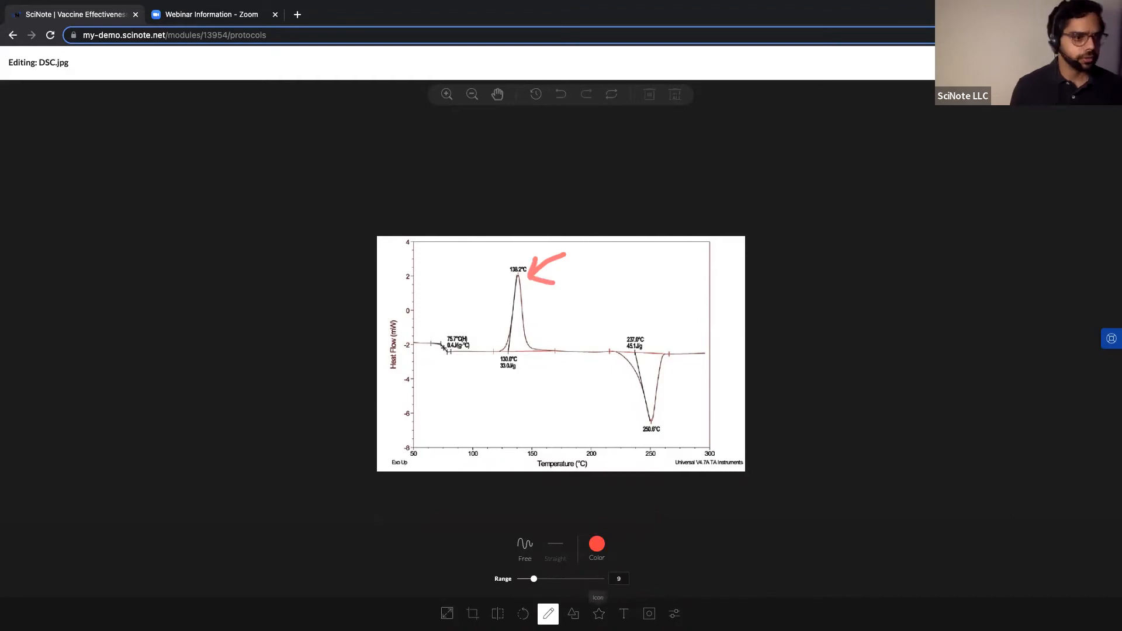
# Place a text label on the chart near the dip, view the filter options, and save the image.
pyautogui.click(624, 613)
pyautogui.click(588, 396)
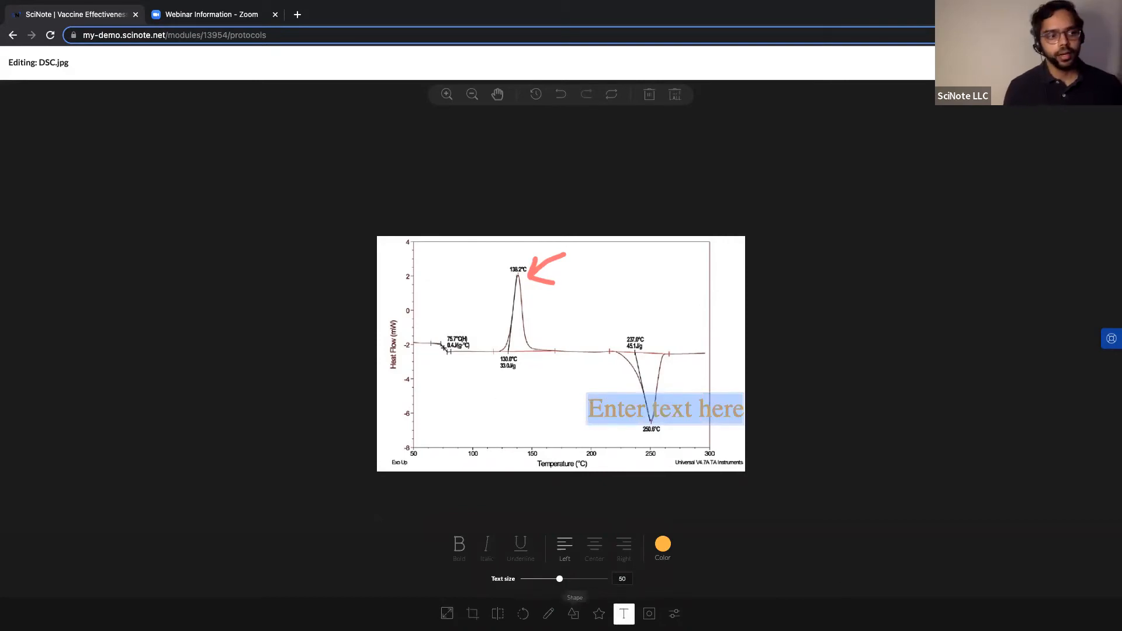
pyautogui.click(674, 613)
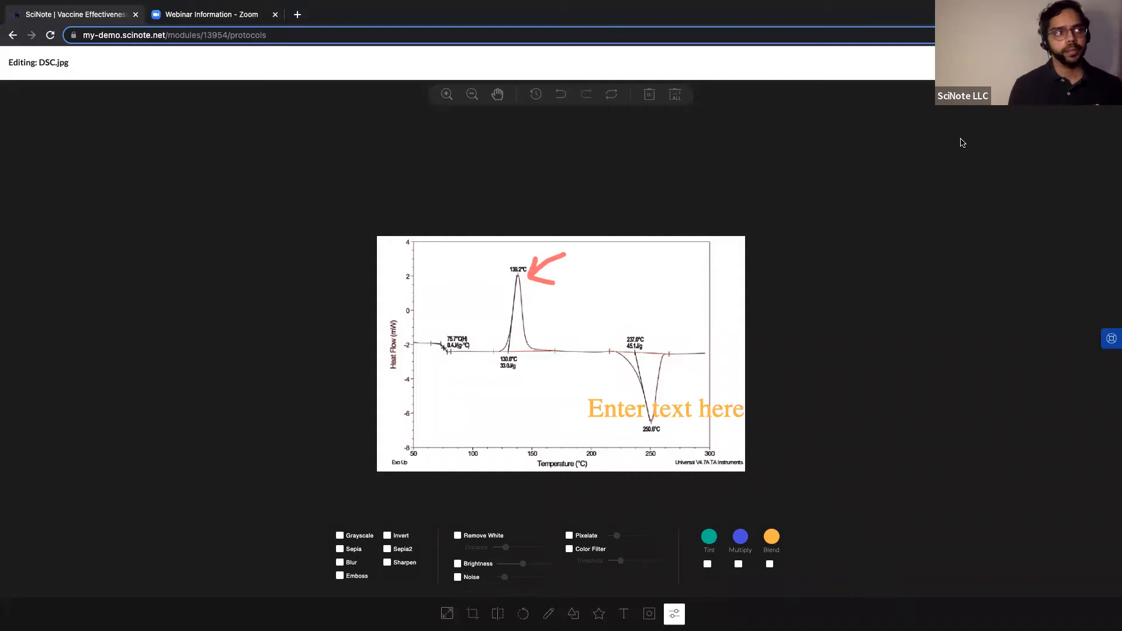
pyautogui.click(1092, 62)
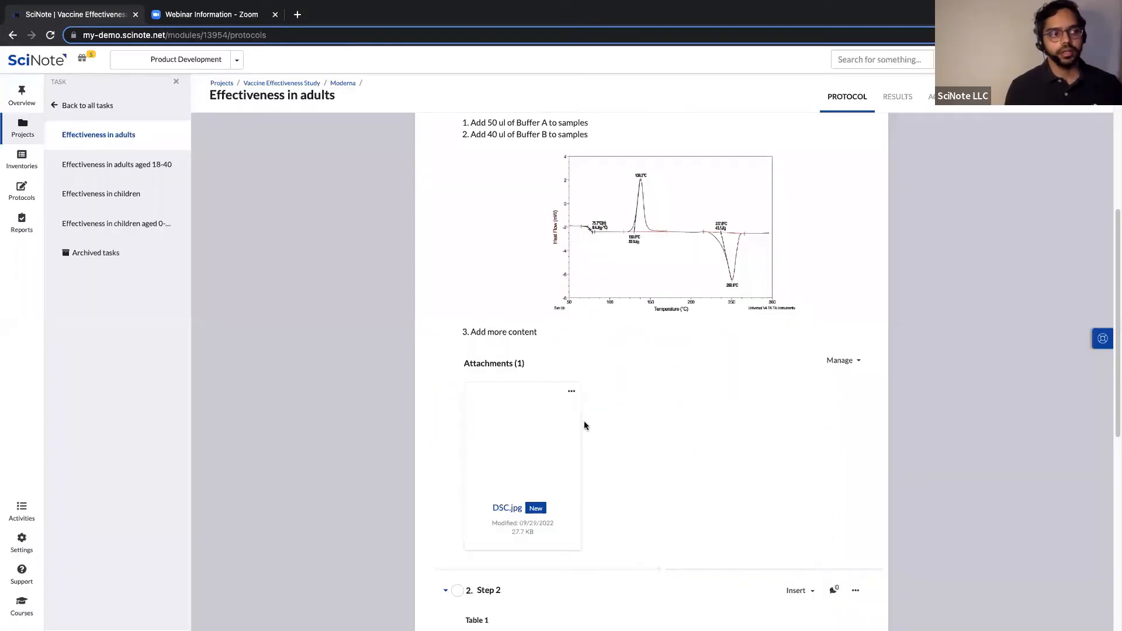
# Download the DSC.jpg attachment from Step 1 via its options menu, then dismiss the menu.
pyautogui.click(571, 392)
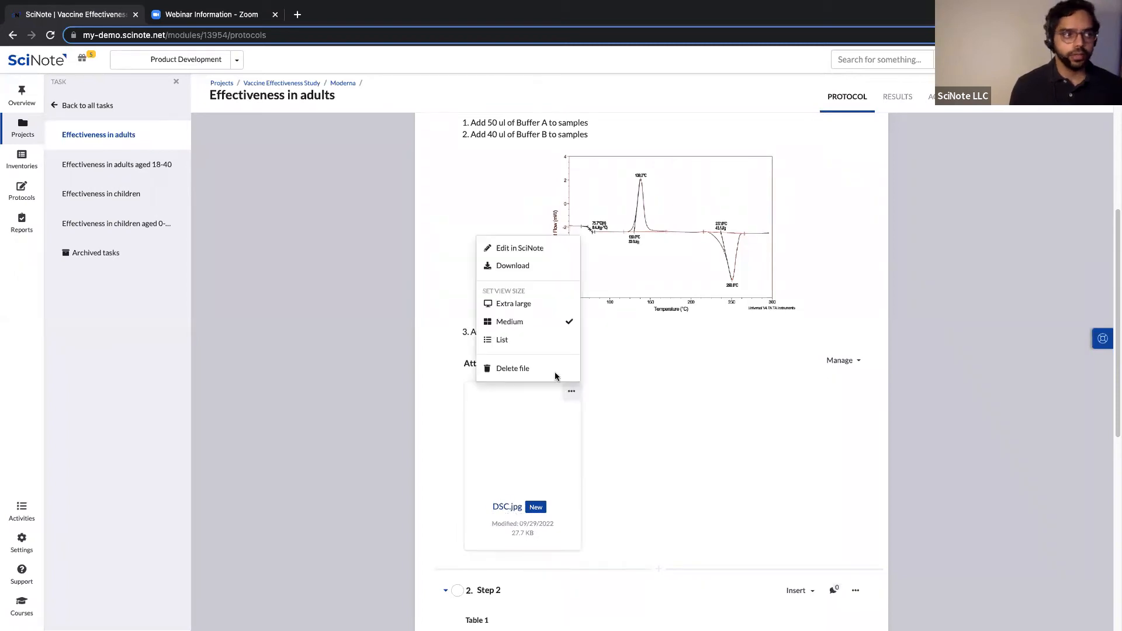
pyautogui.click(513, 272)
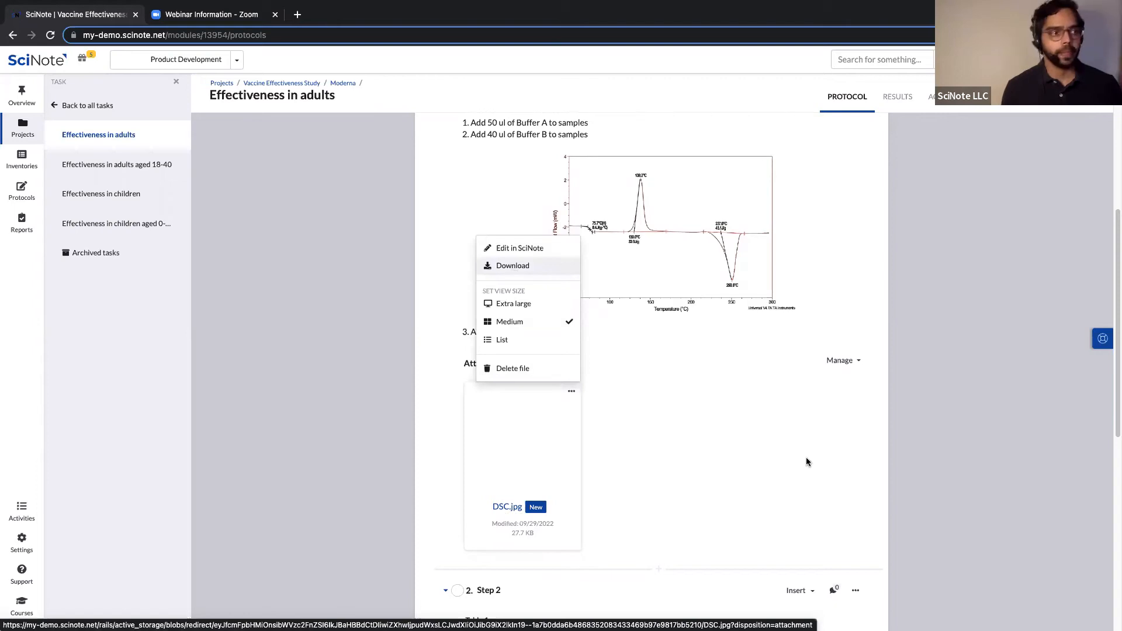
pyautogui.click(596, 424)
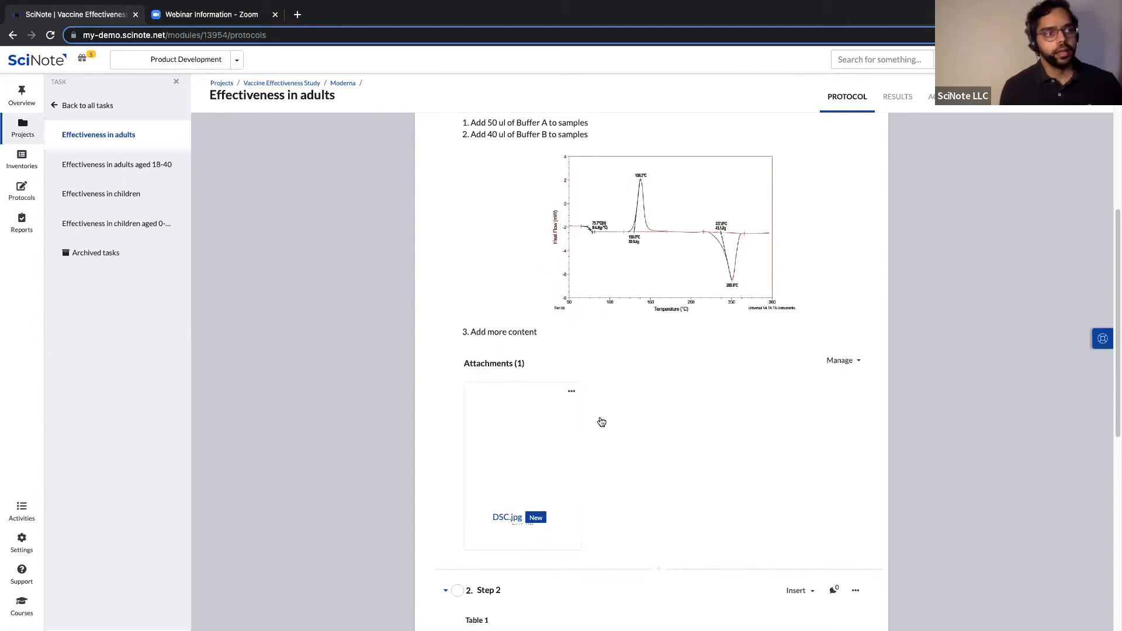
pyautogui.scroll(2, 602, 421)
pyautogui.scroll(-1, 647, 482)
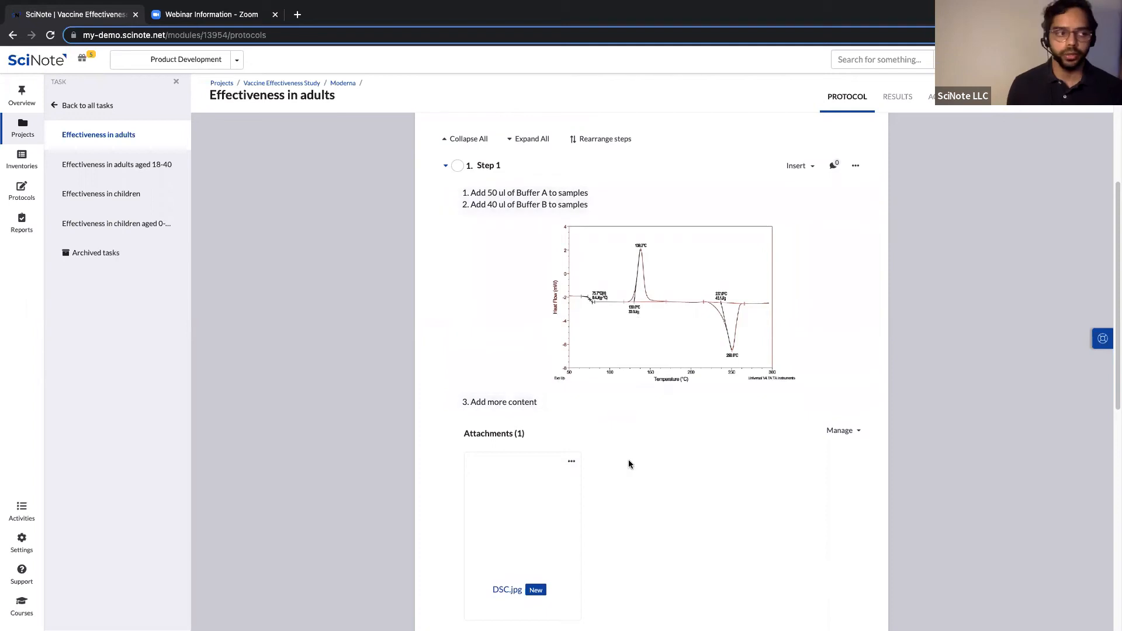
pyautogui.scroll(-1, 576, 455)
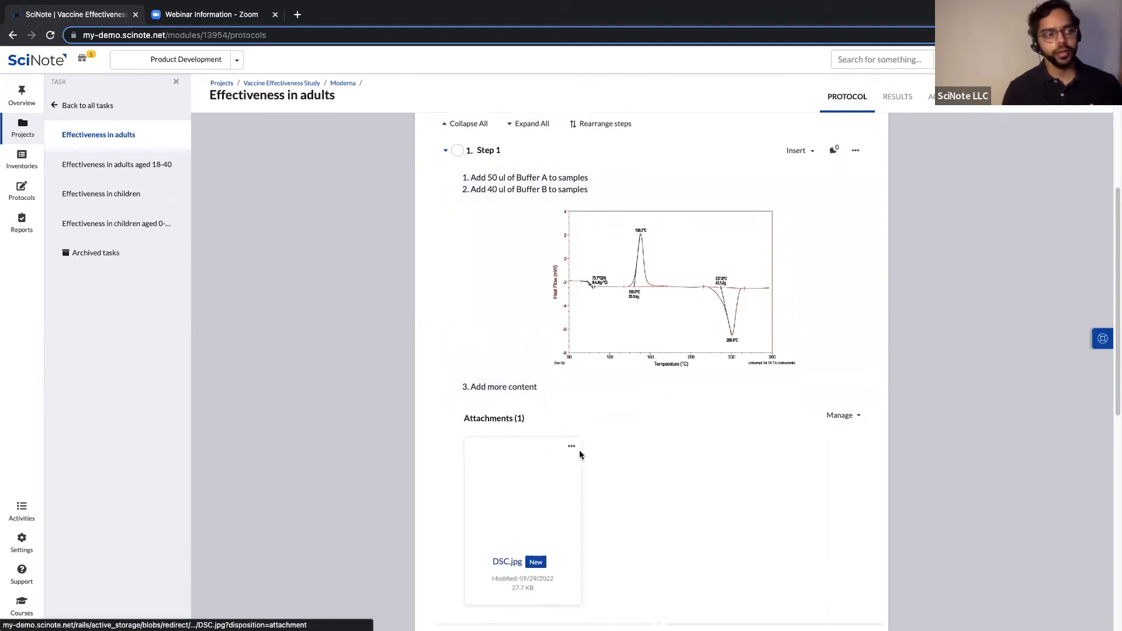
pyautogui.scroll(-8, 602, 443)
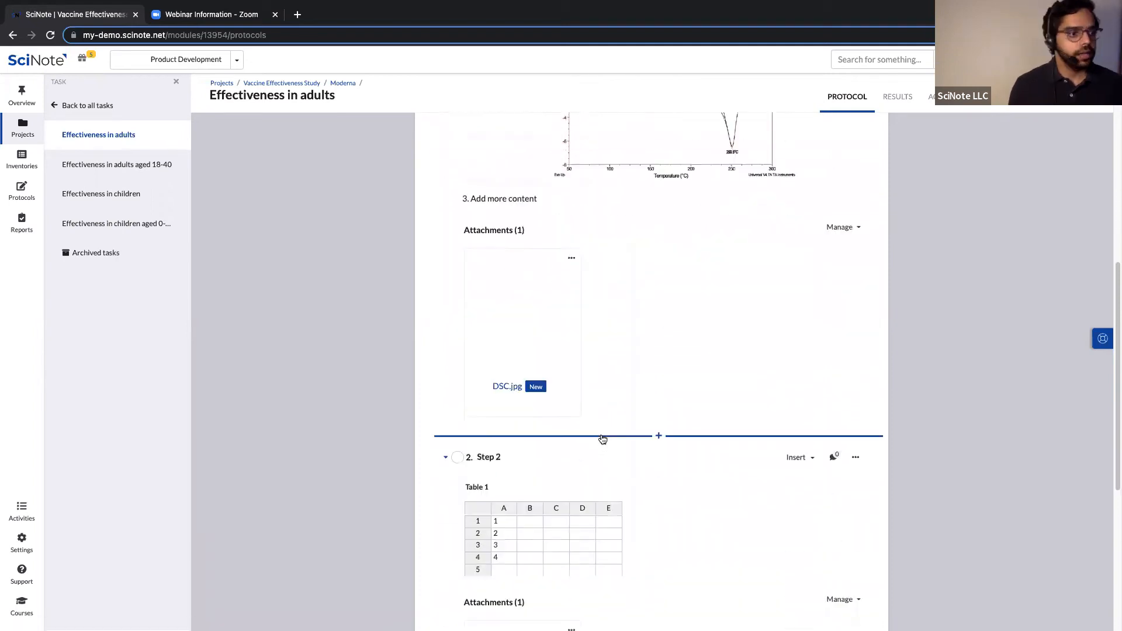
pyautogui.scroll(-1, 603, 437)
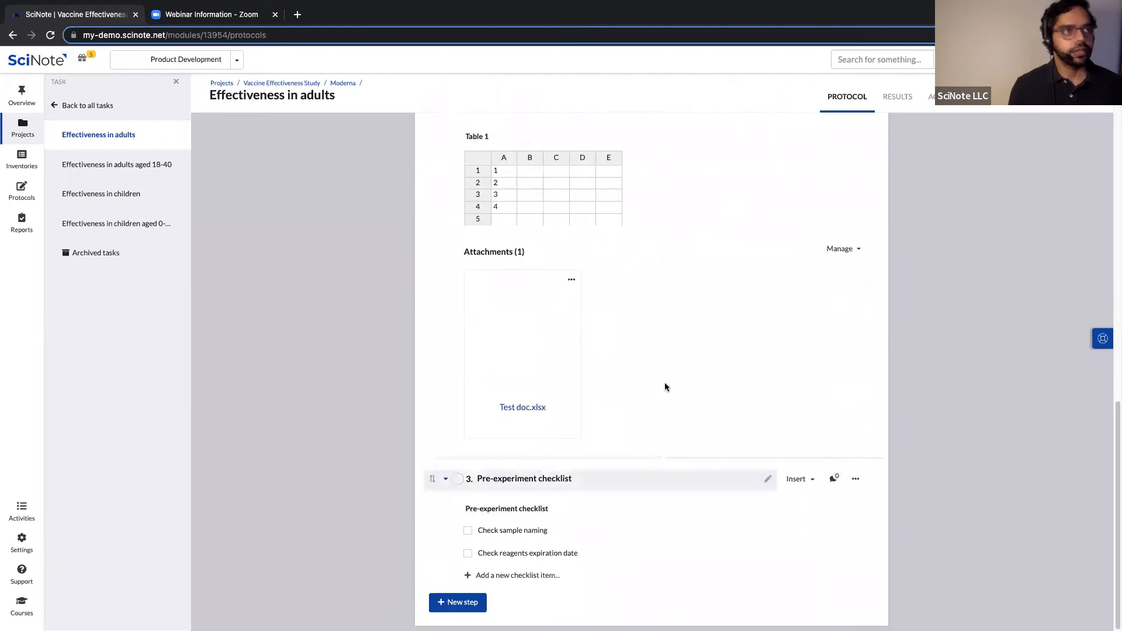
pyautogui.scroll(2, 665, 388)
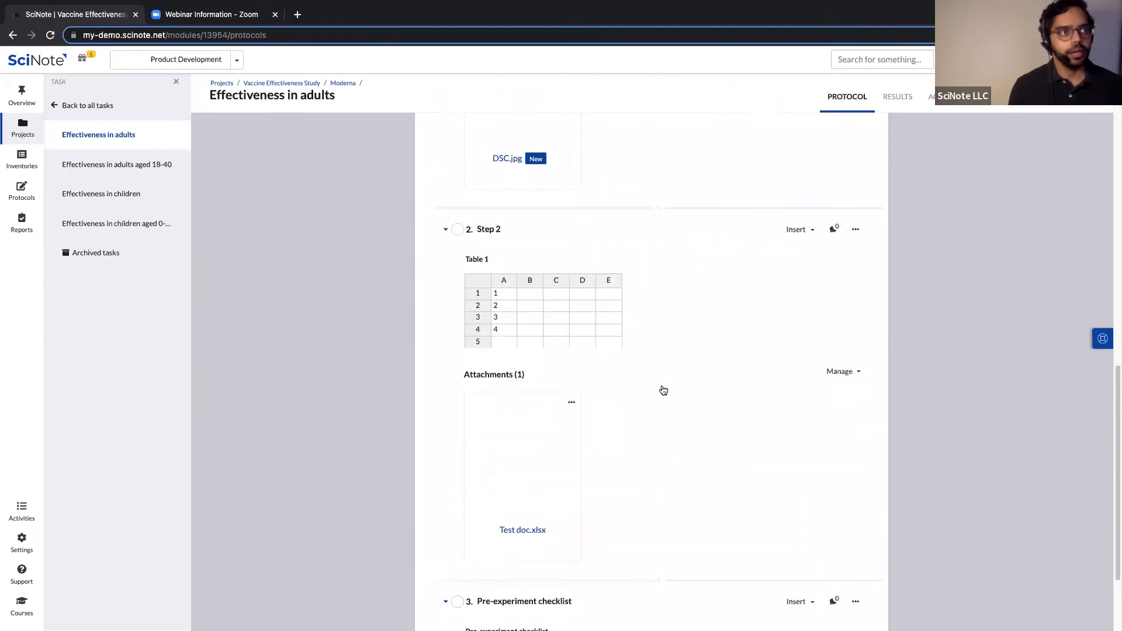
pyautogui.scroll(8, 543, 295)
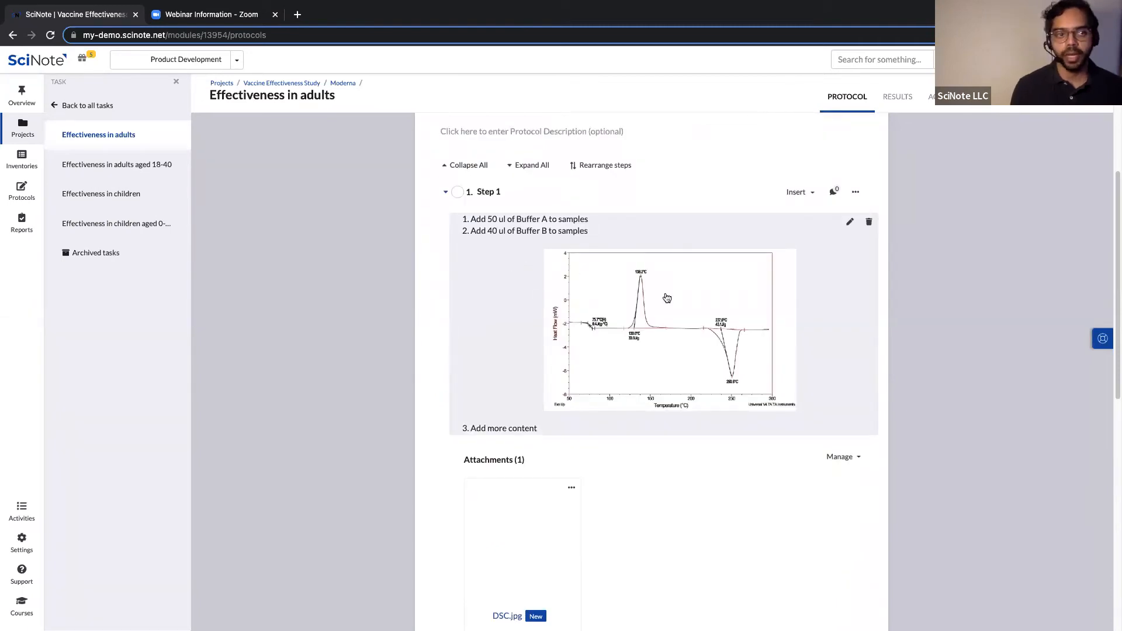
pyautogui.scroll(-1, 646, 493)
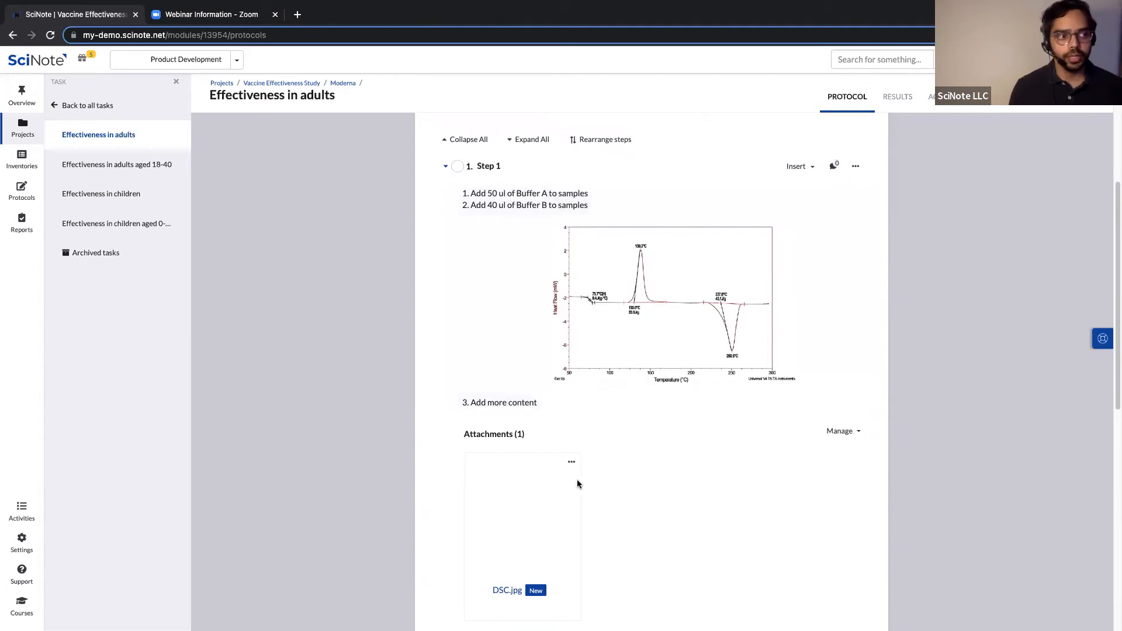
pyautogui.scroll(-1, 591, 464)
pyautogui.scroll(-7, 621, 438)
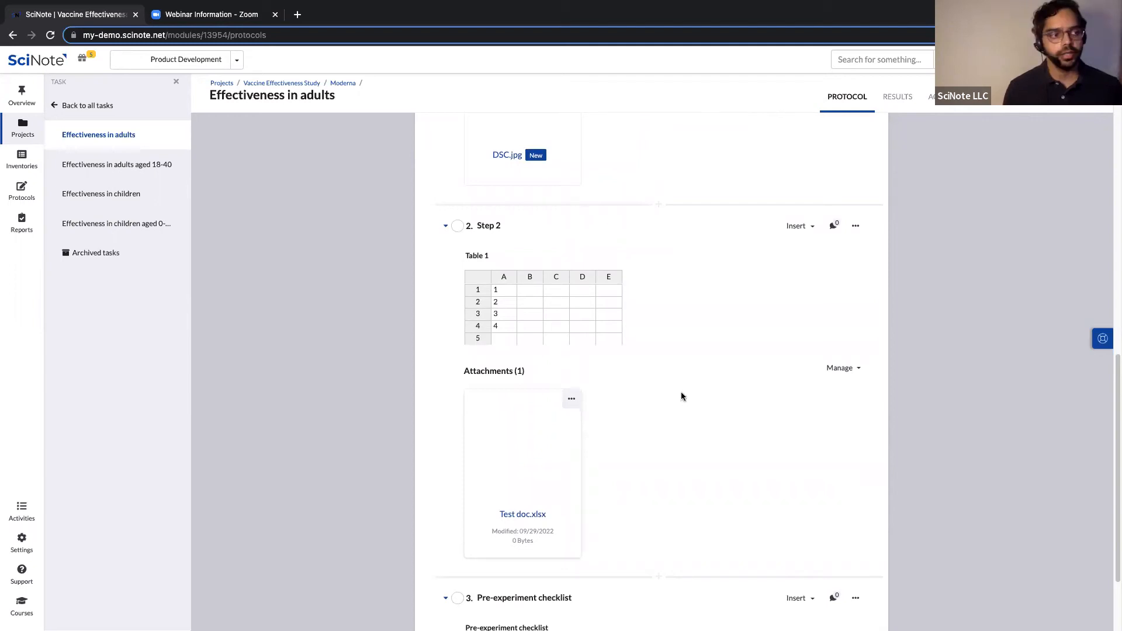
pyautogui.scroll(-2, 682, 396)
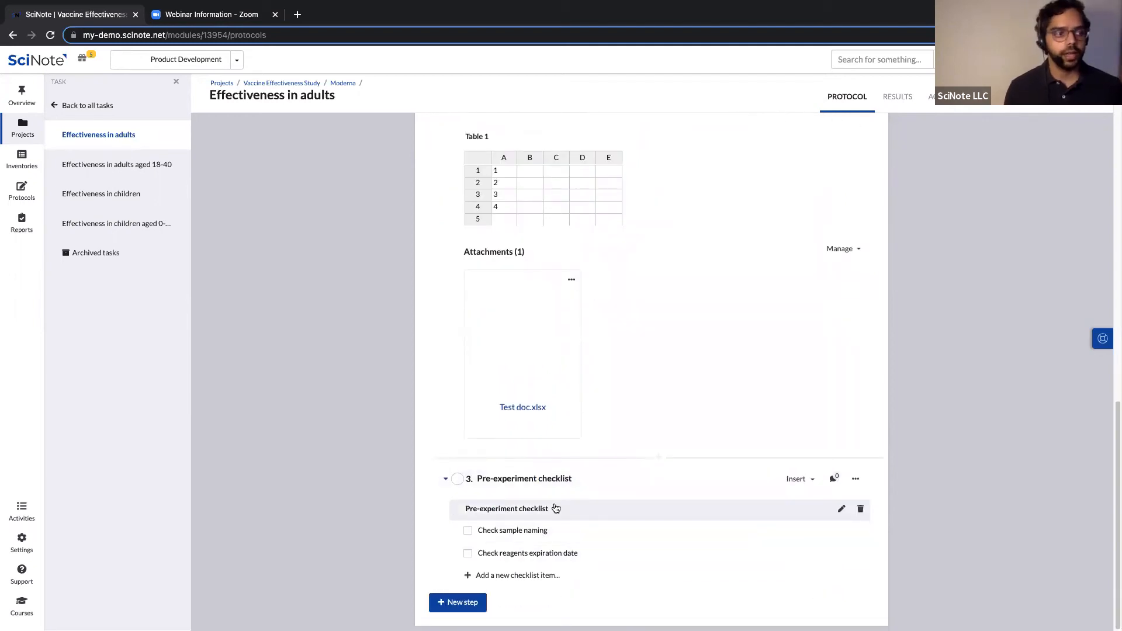
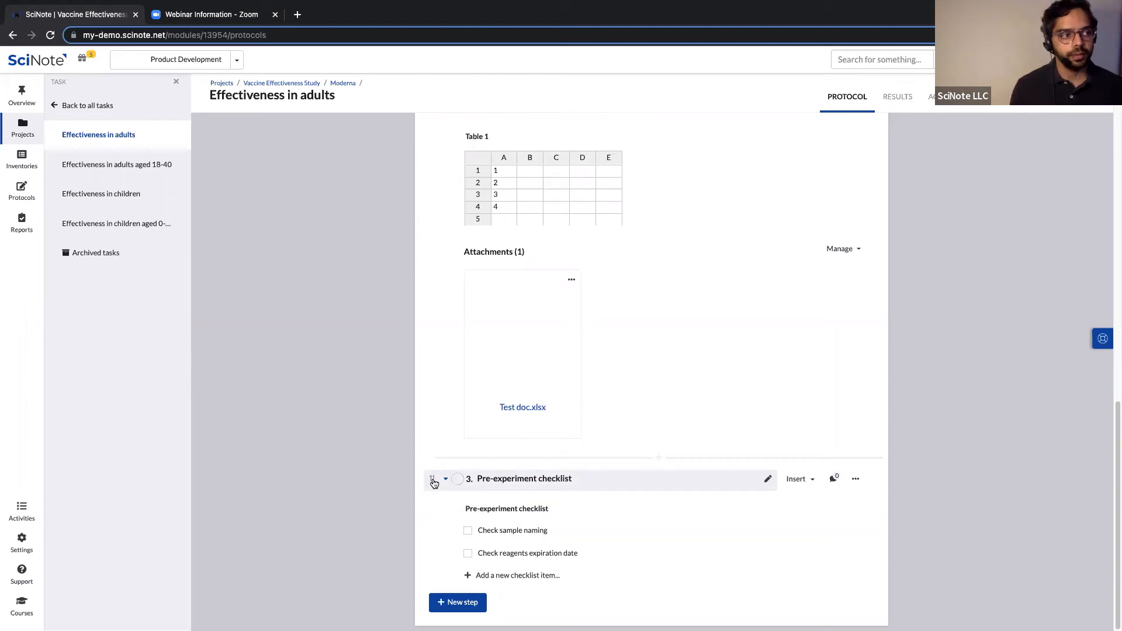
# Rearrange the protocol steps so the Pre-experiment checklist comes first, then scroll back up.
pyautogui.click(433, 480)
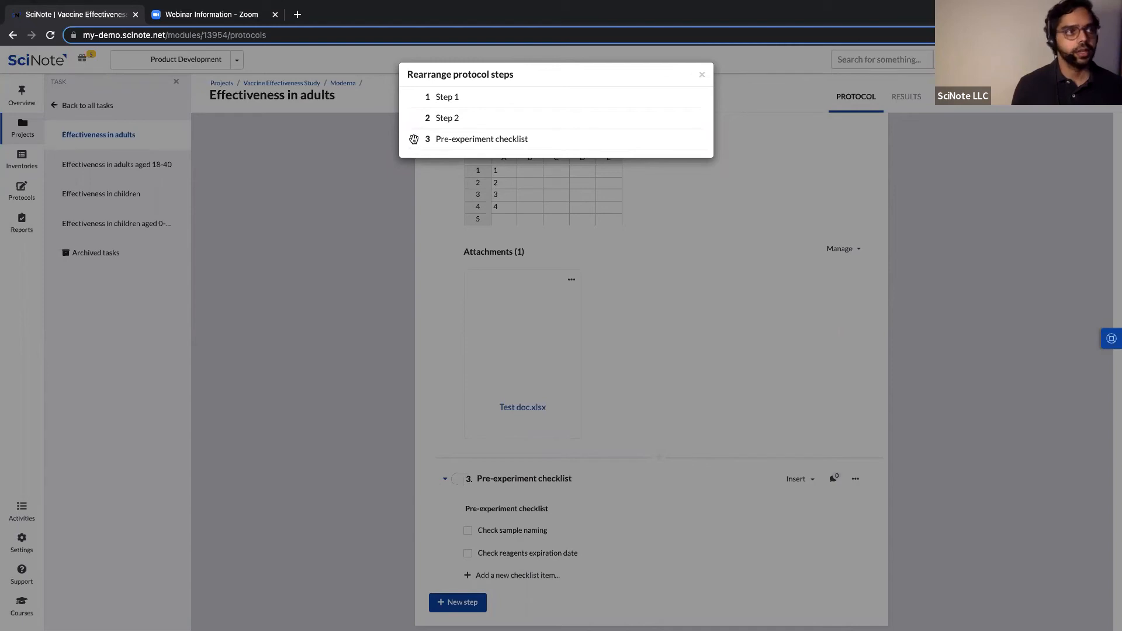
pyautogui.moveTo(414, 139); pyautogui.dragTo(409, 94)
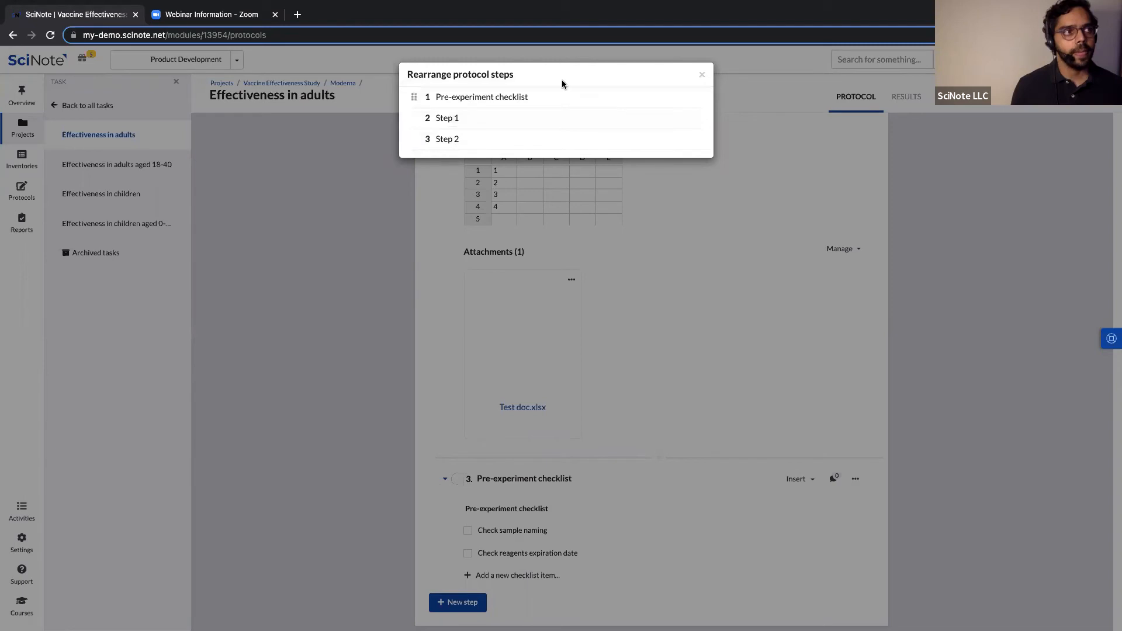
pyautogui.click(702, 77)
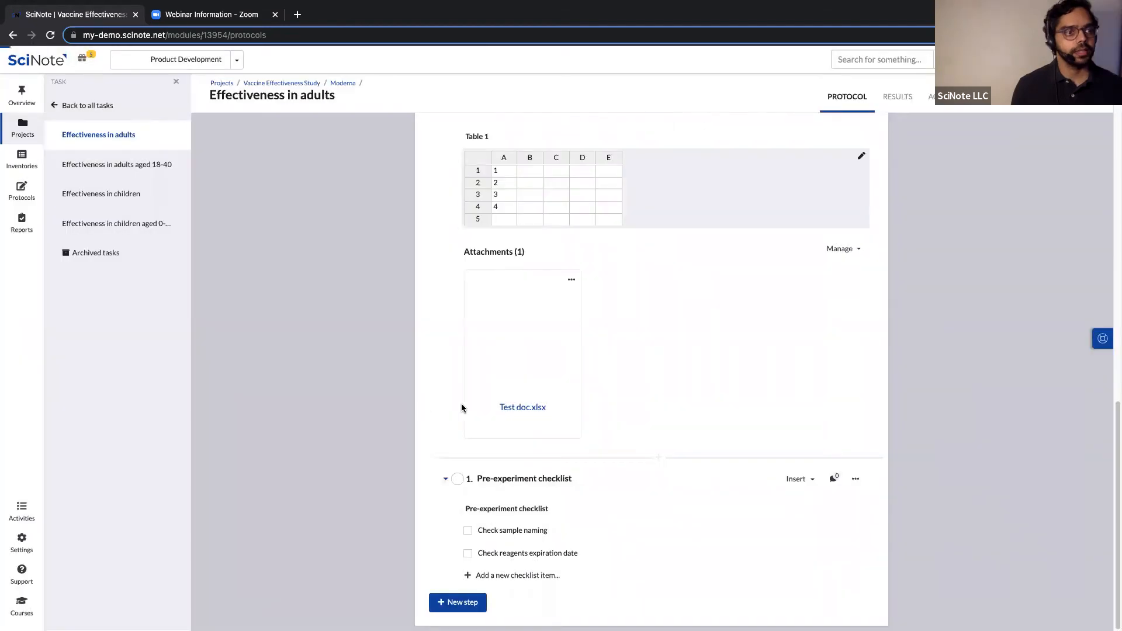
pyautogui.scroll(10, 534, 345)
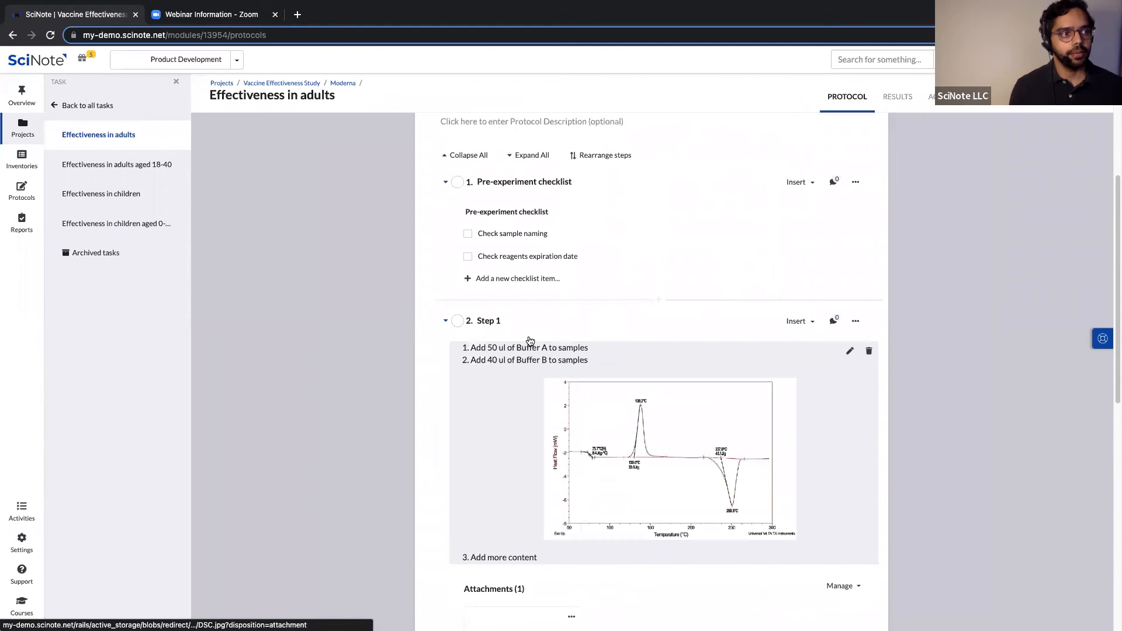
pyautogui.scroll(2, 529, 341)
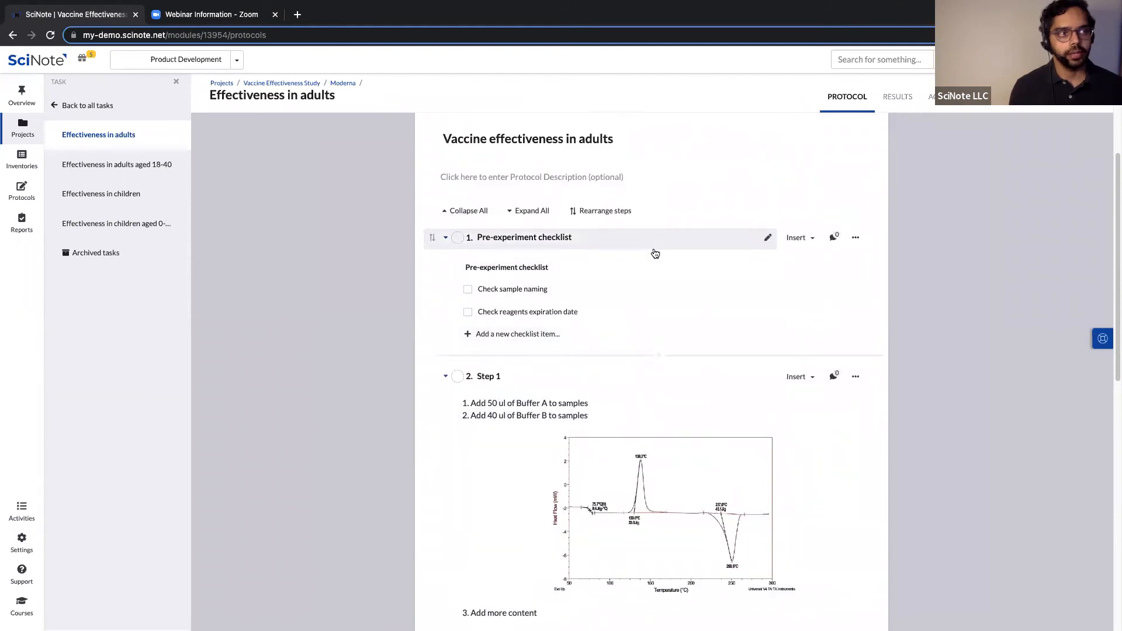
pyautogui.scroll(4, 760, 327)
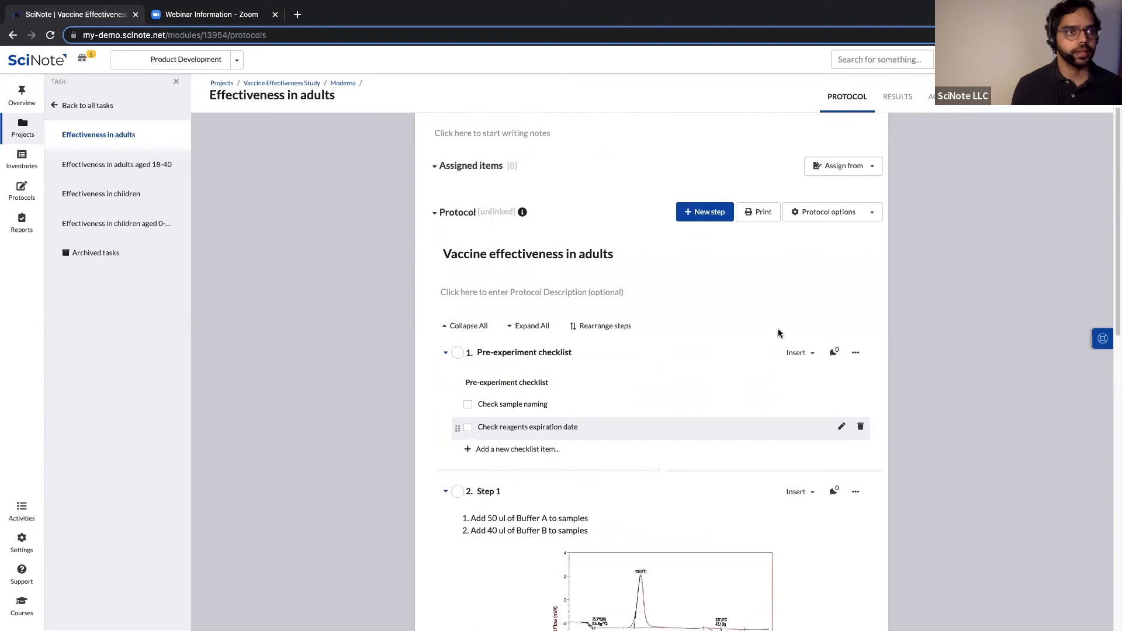
pyautogui.scroll(2, 672, 380)
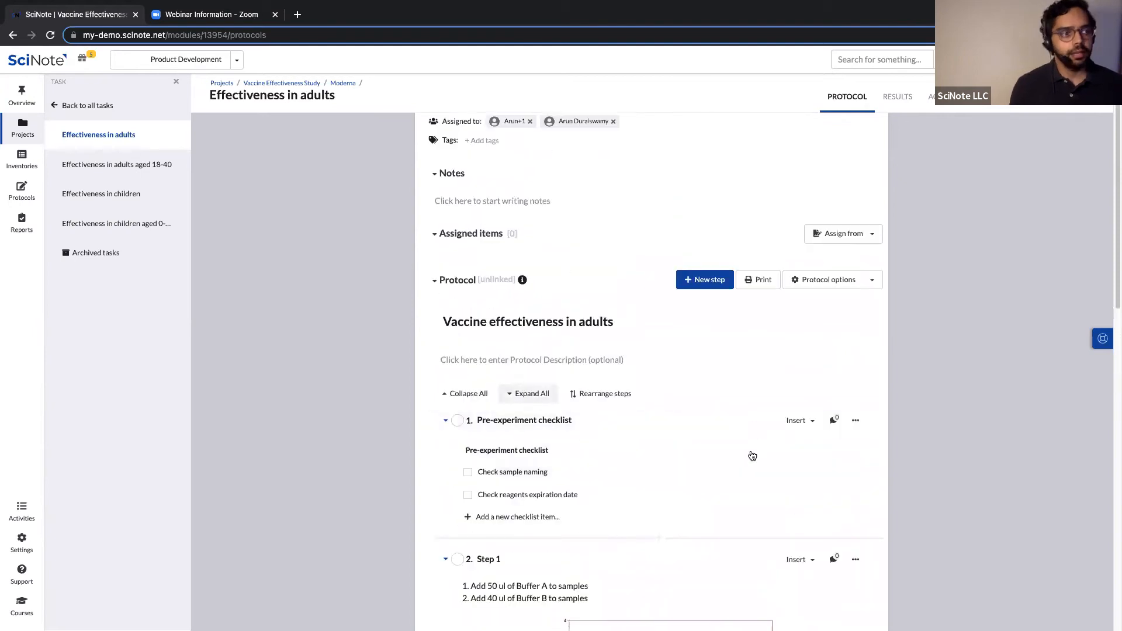
pyautogui.scroll(3, 802, 235)
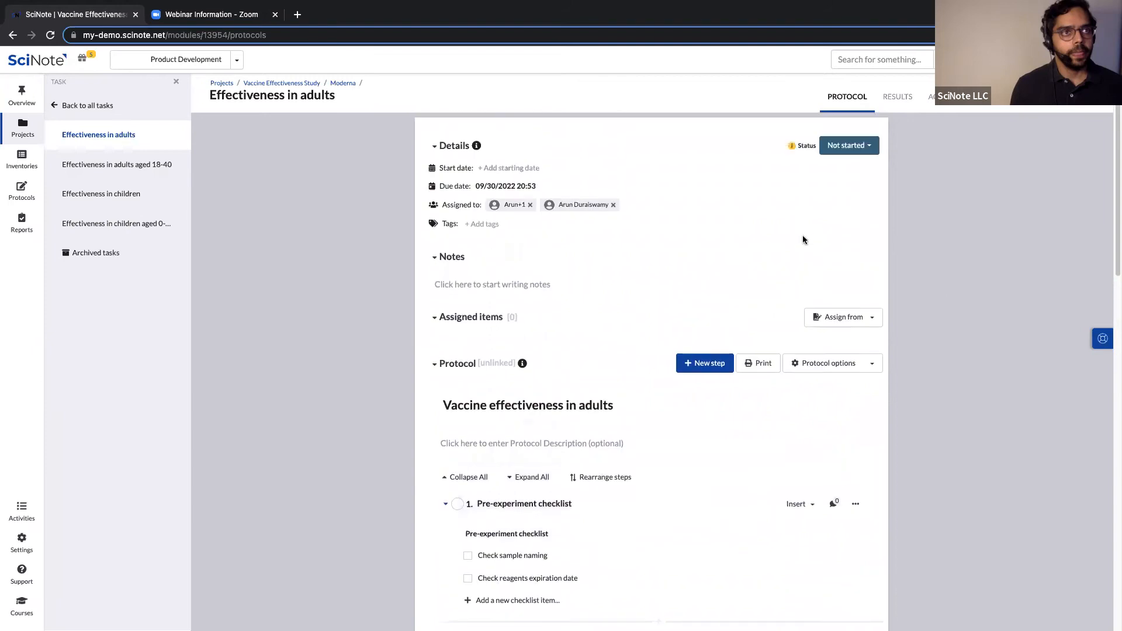
pyautogui.click(900, 100)
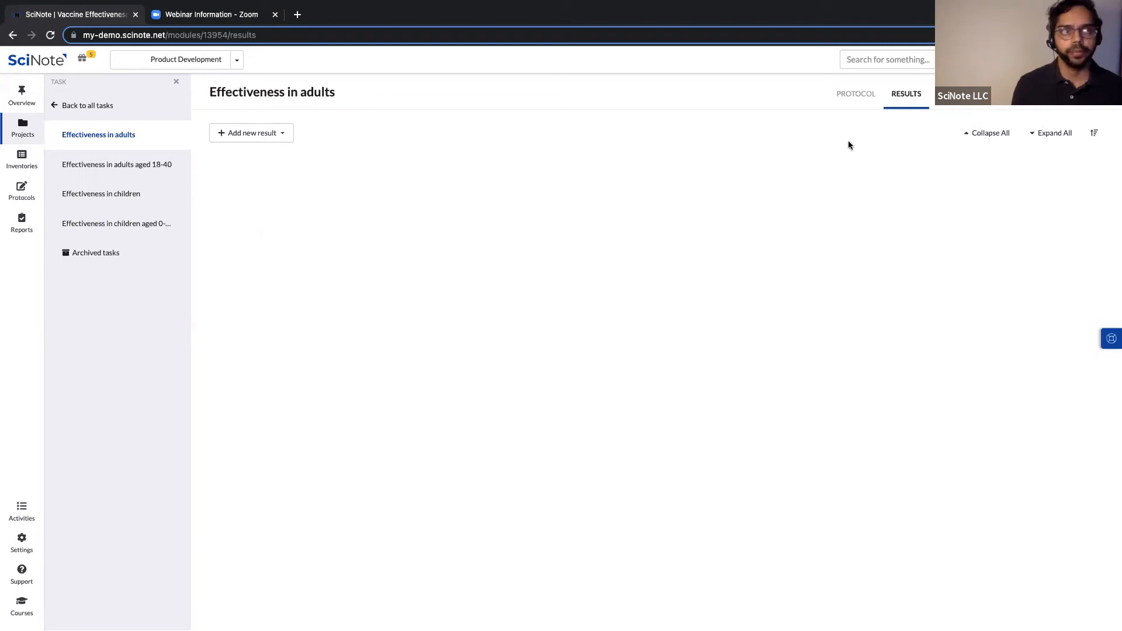
pyautogui.click(280, 135)
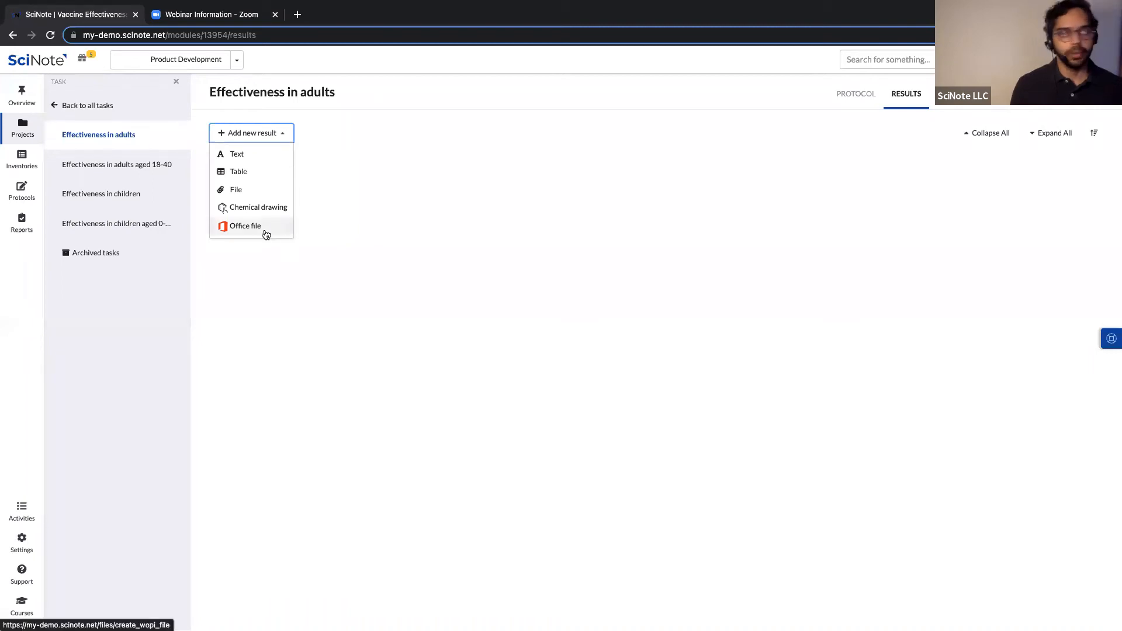
pyautogui.click(438, 386)
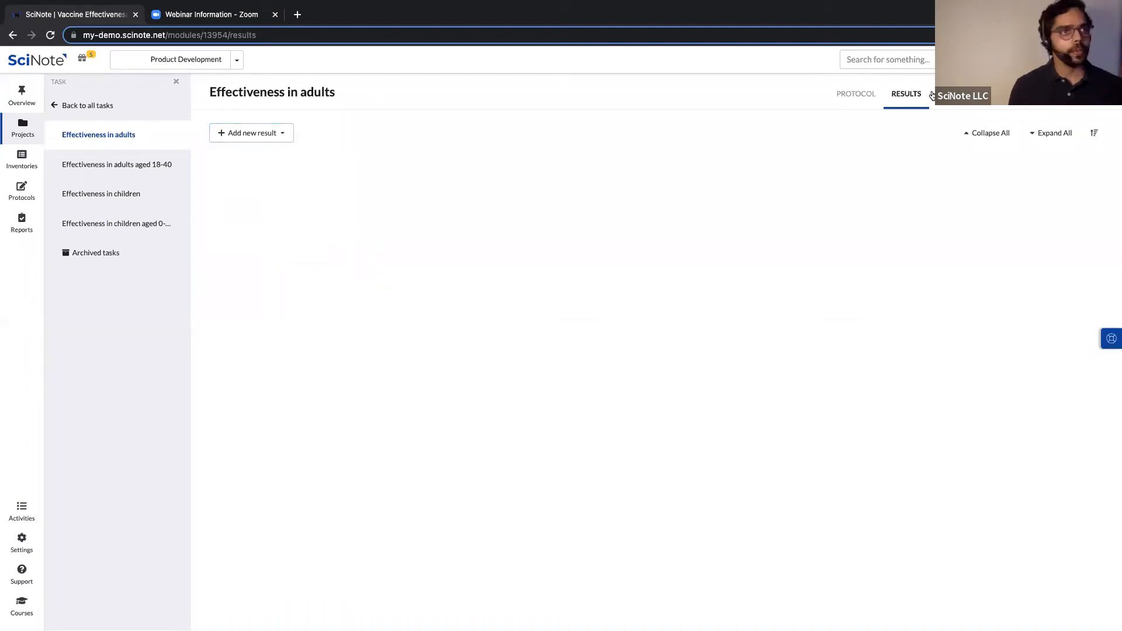
pyautogui.click(847, 98)
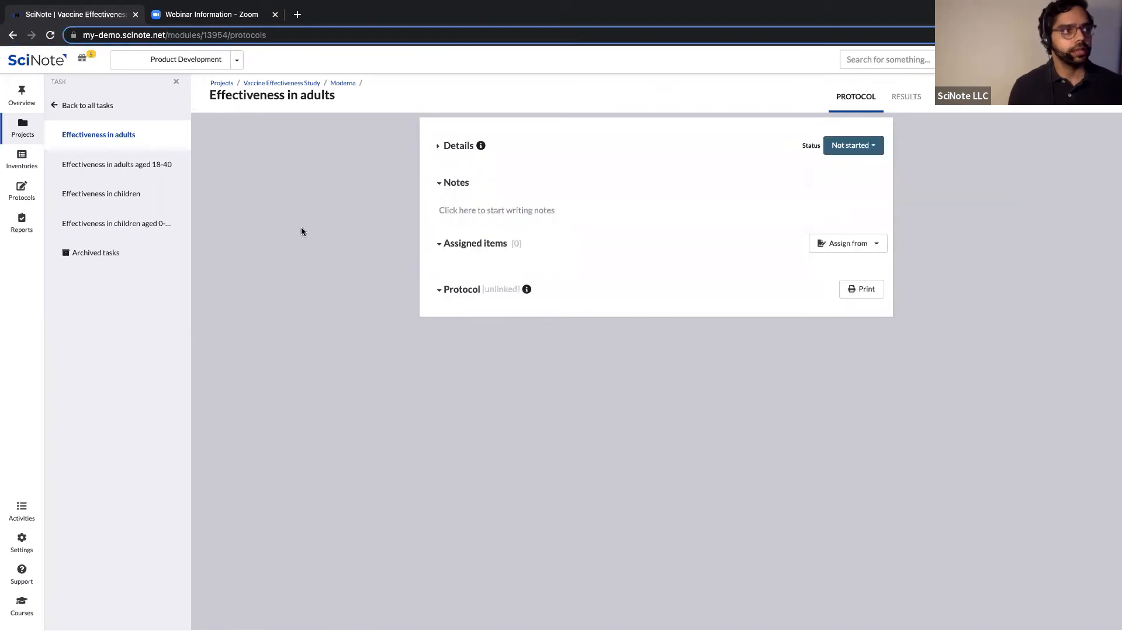
# Expand the task details and create a new 'Failed' tag on Effectiveness in adults.
pyautogui.click(438, 146)
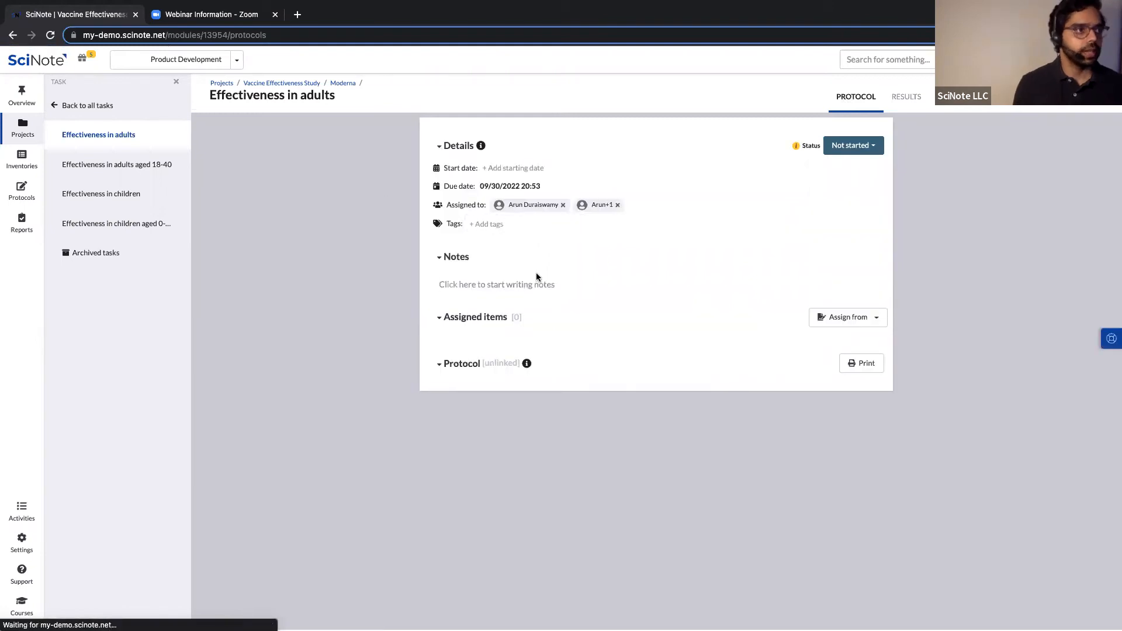
pyautogui.click(447, 364)
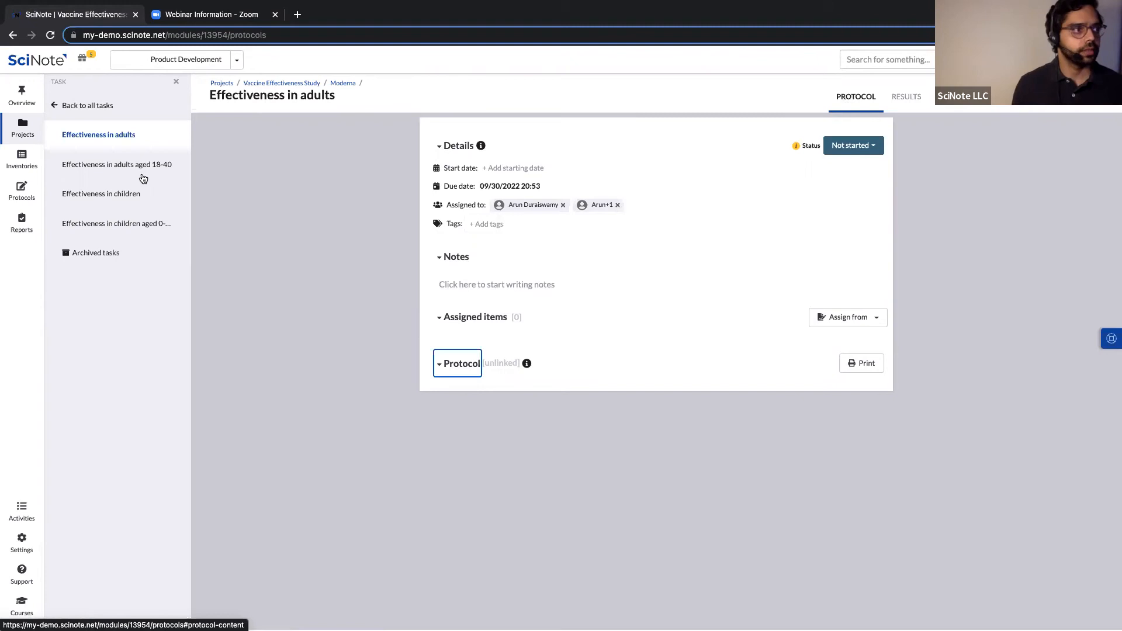
pyautogui.click(519, 224)
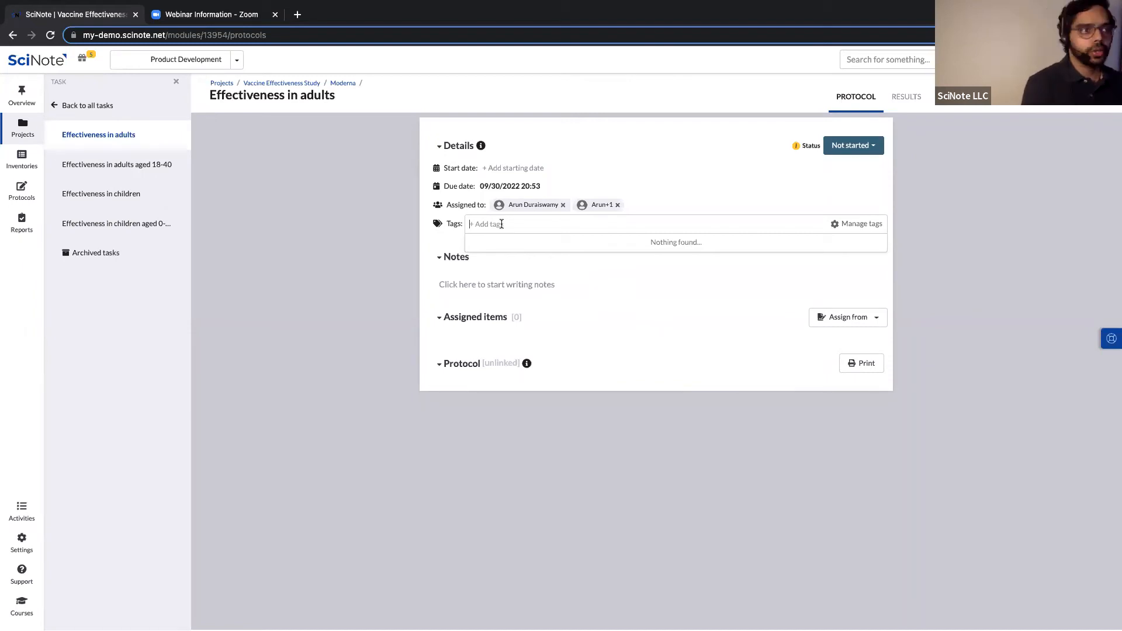
pyautogui.write('Failed')
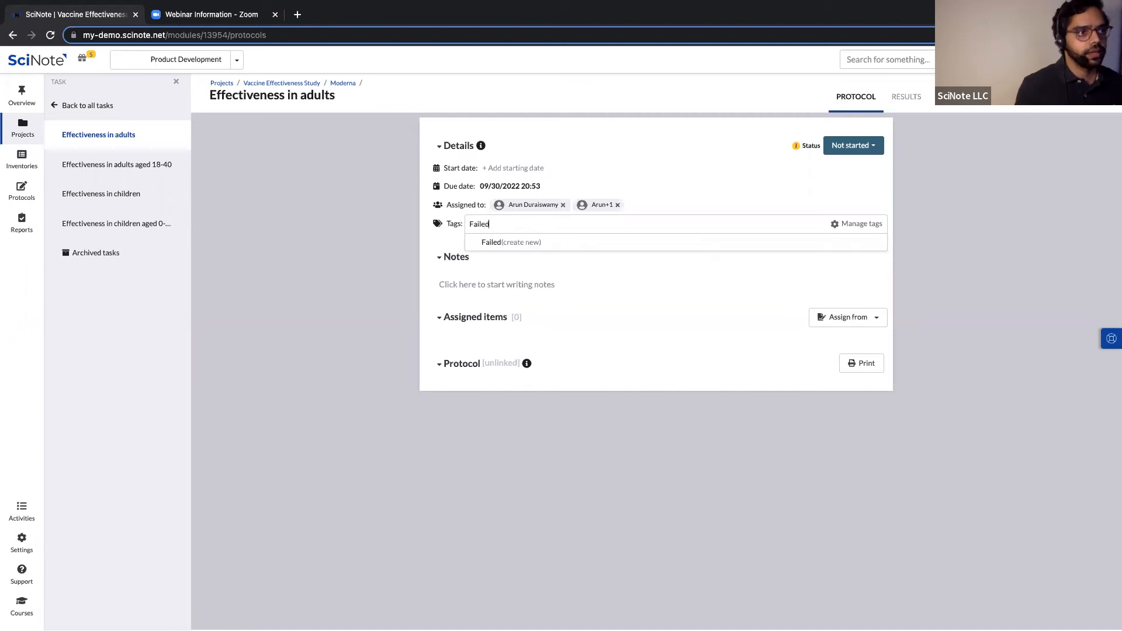
pyautogui.click(529, 242)
pyautogui.click(327, 340)
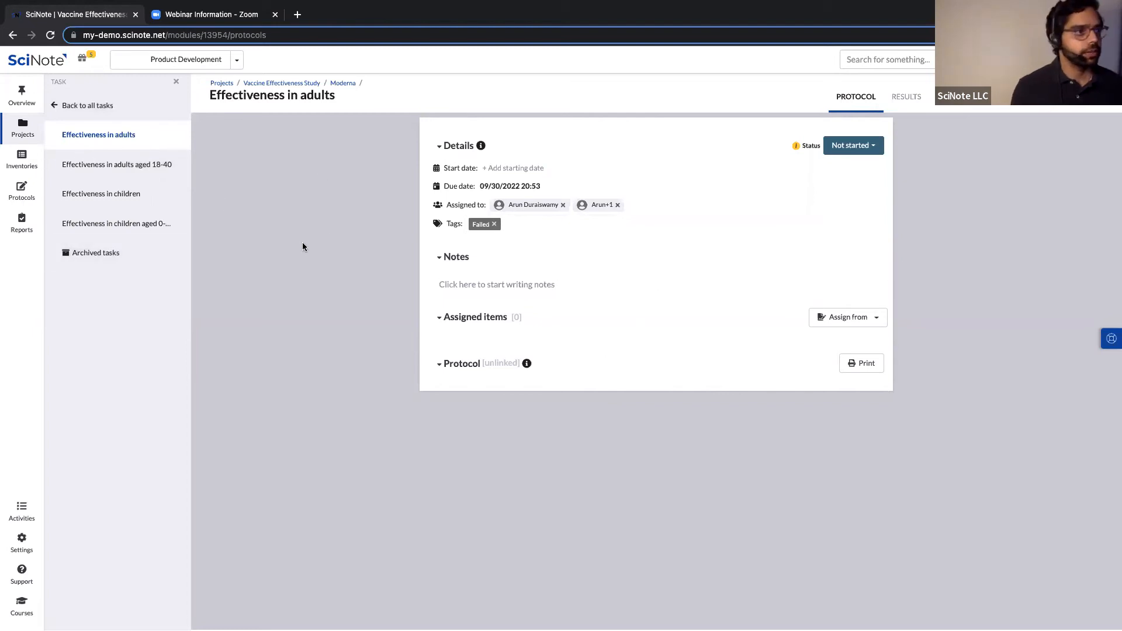
# Create a new inventory named 'Vaccine Study Inv' from the Inventories page.
pyautogui.click(31, 168)
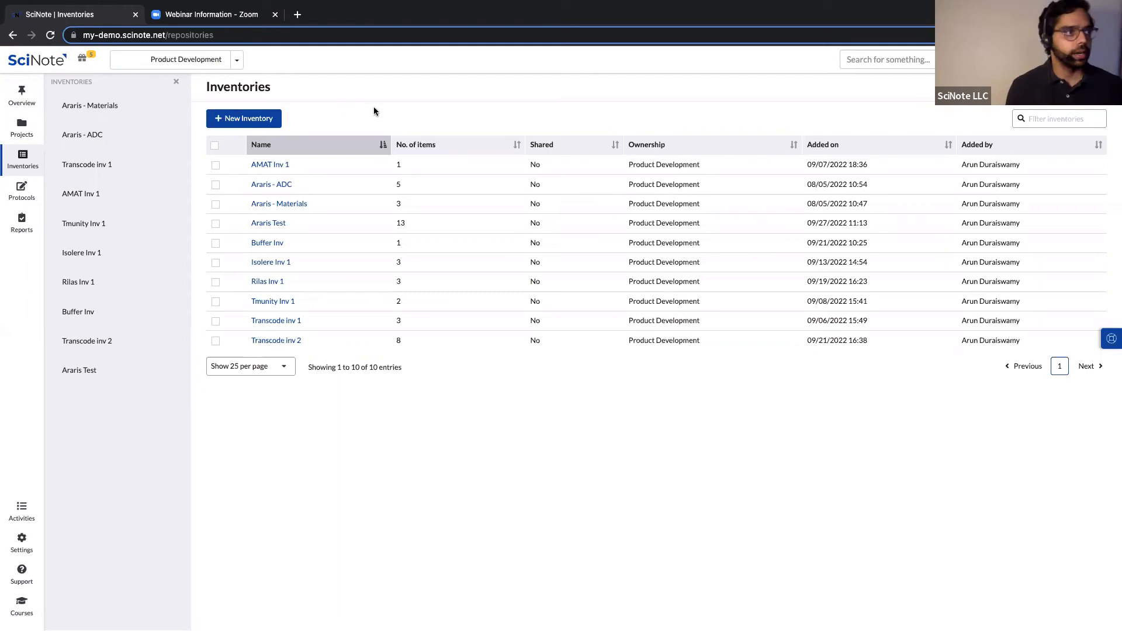
pyautogui.click(222, 119)
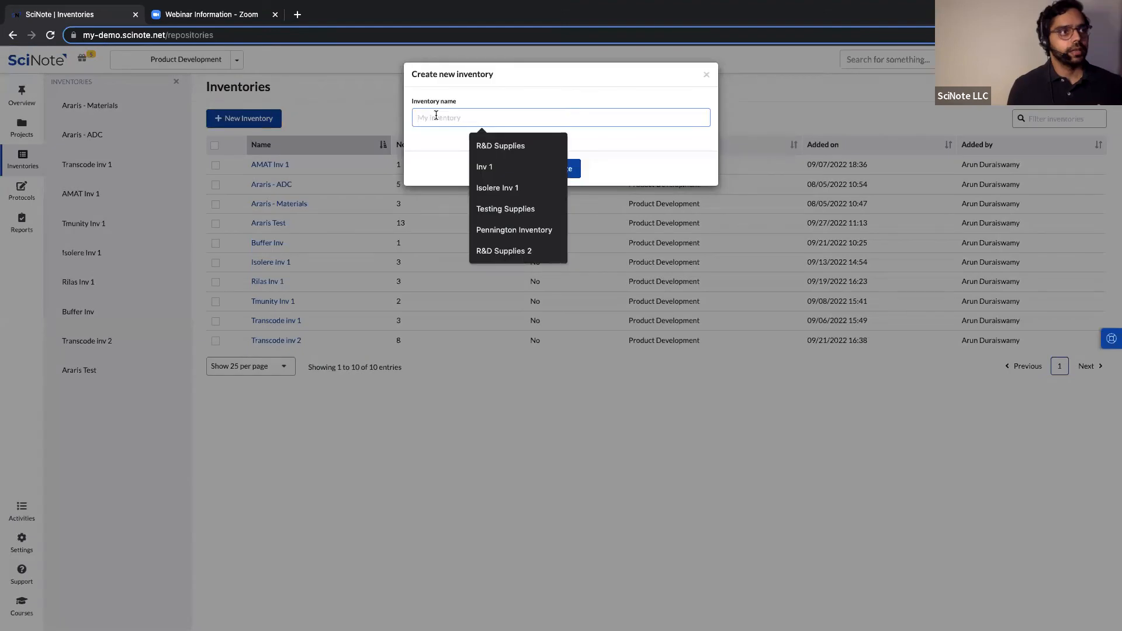
pyautogui.write('Vaccine ')
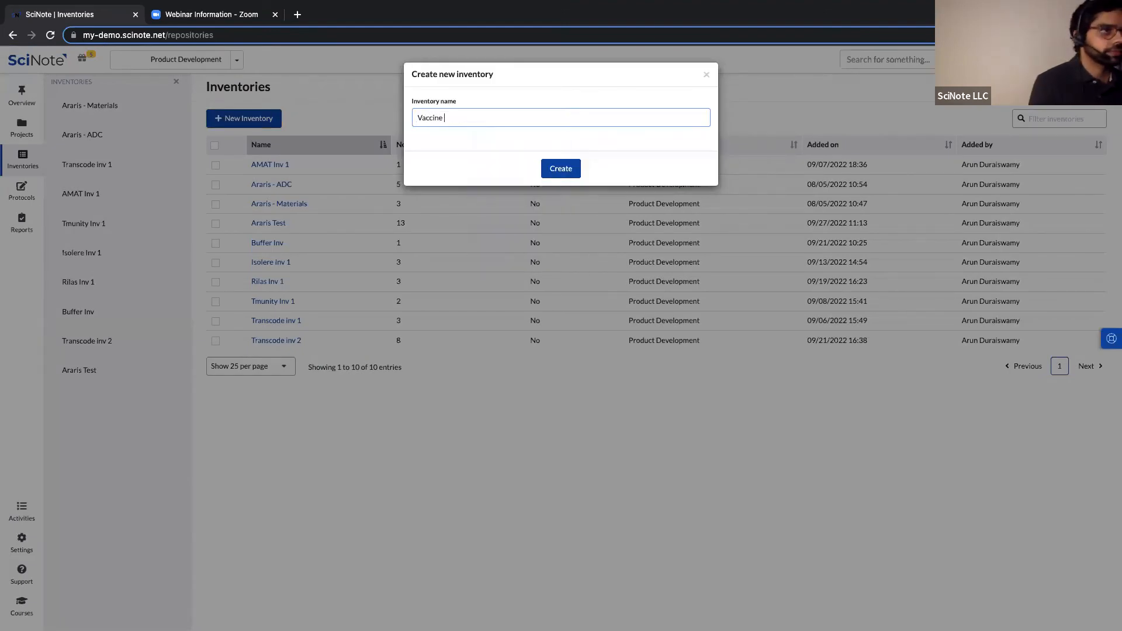
pyautogui.write('Study Inv')
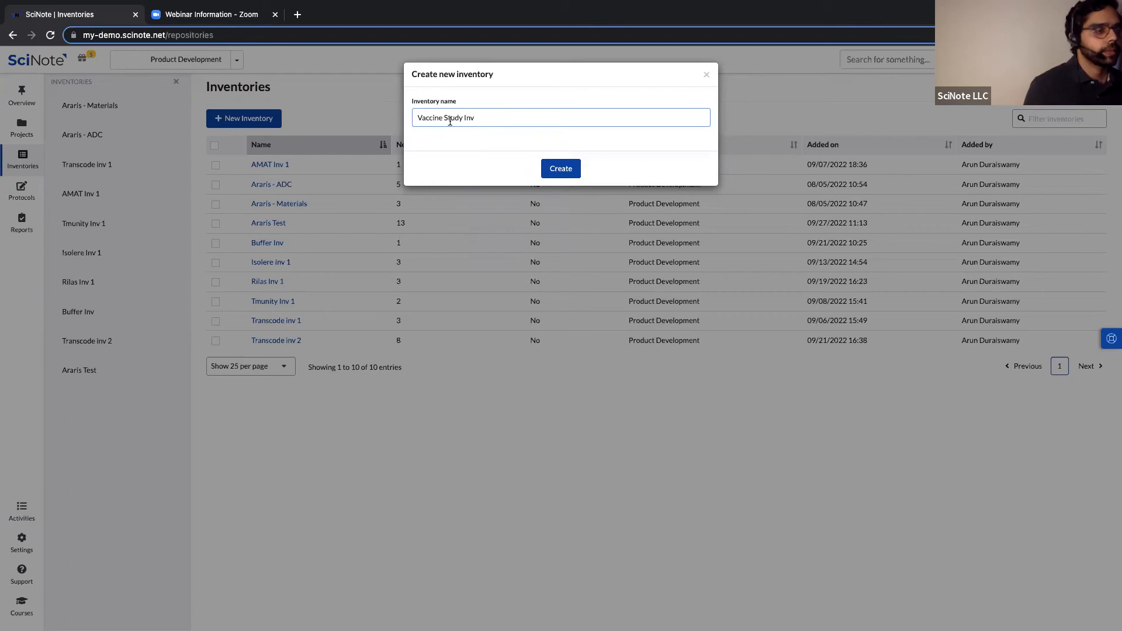
pyautogui.click(562, 170)
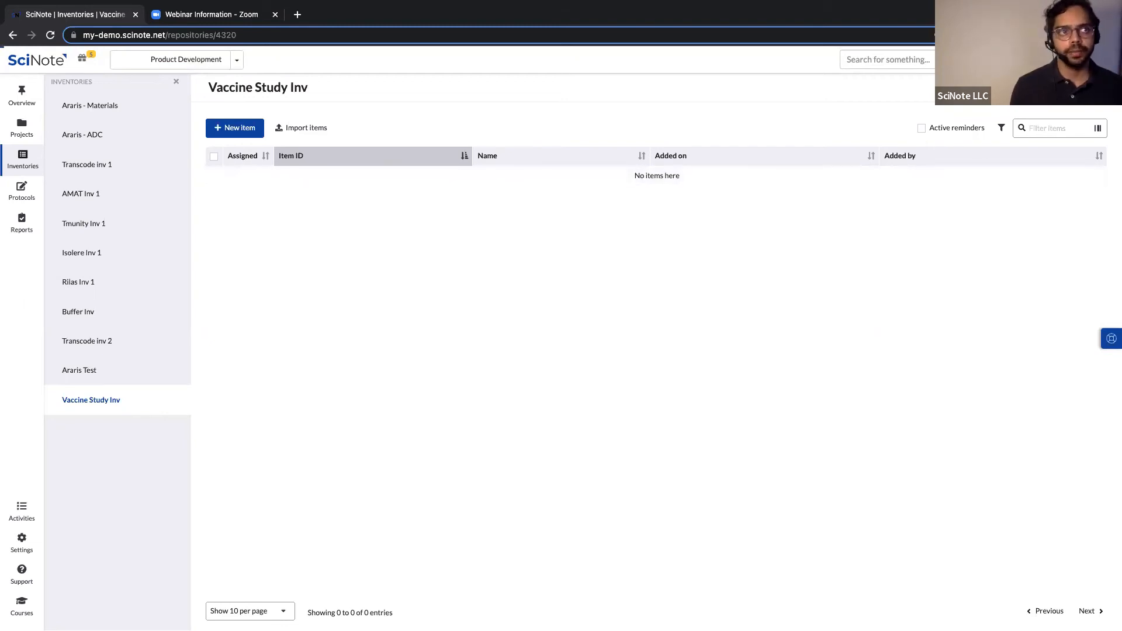
# Hide the 'Added by' column in Vaccine Study Inv's column settings and begin a new column.
pyautogui.click(1080, 87)
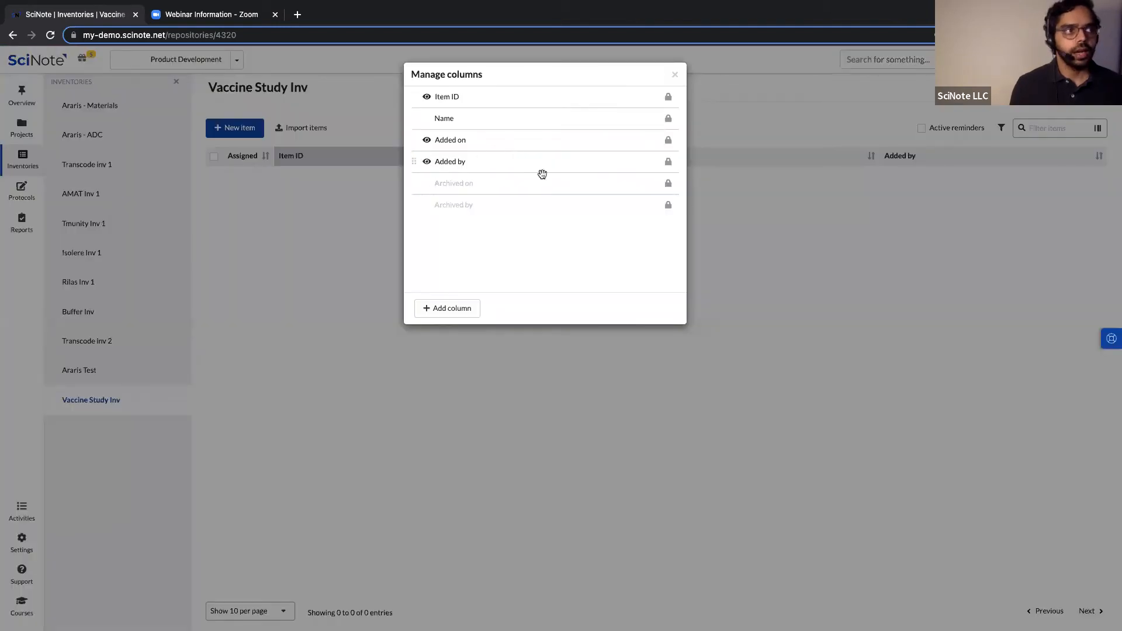
pyautogui.click(426, 162)
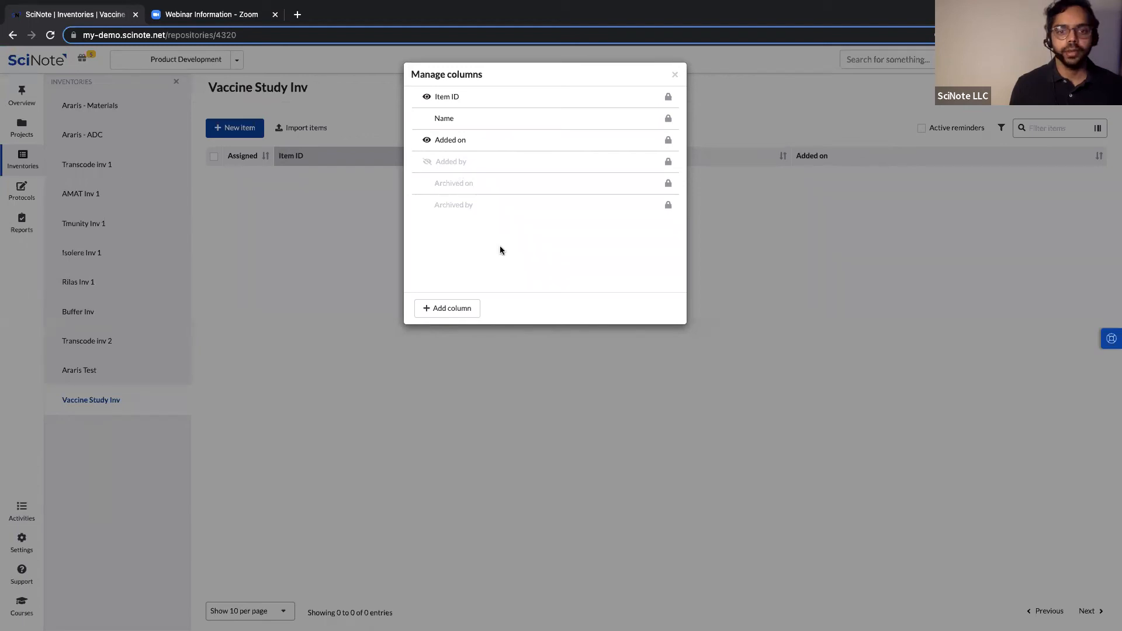
pyautogui.click(448, 311)
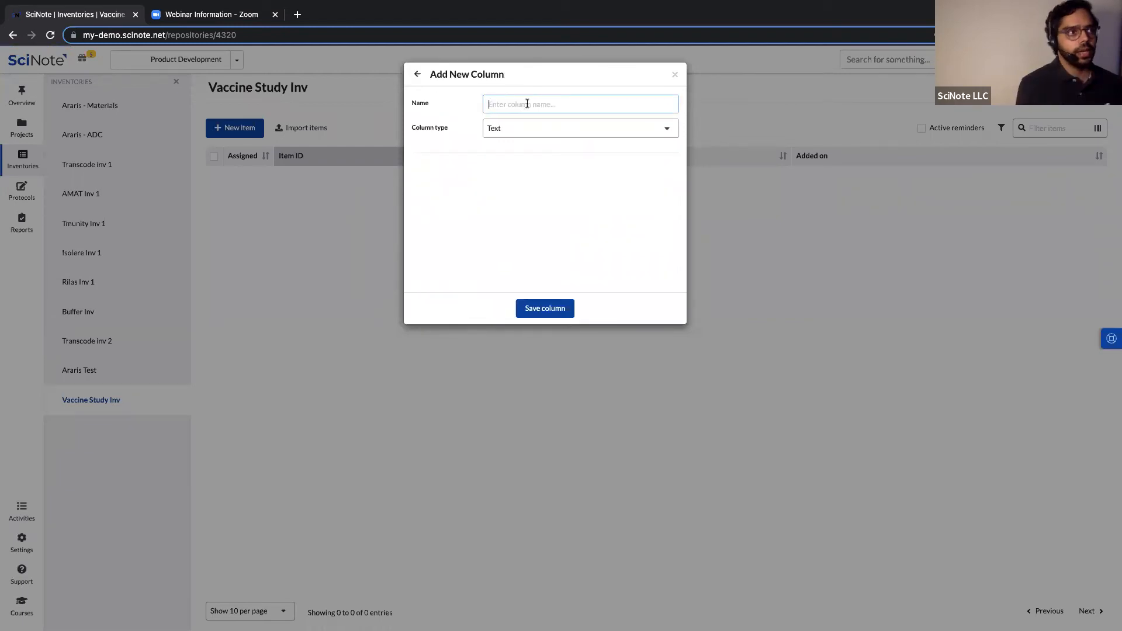
# Name the new column 'Expiration Date' and view the available column types.
pyautogui.write('Exp')
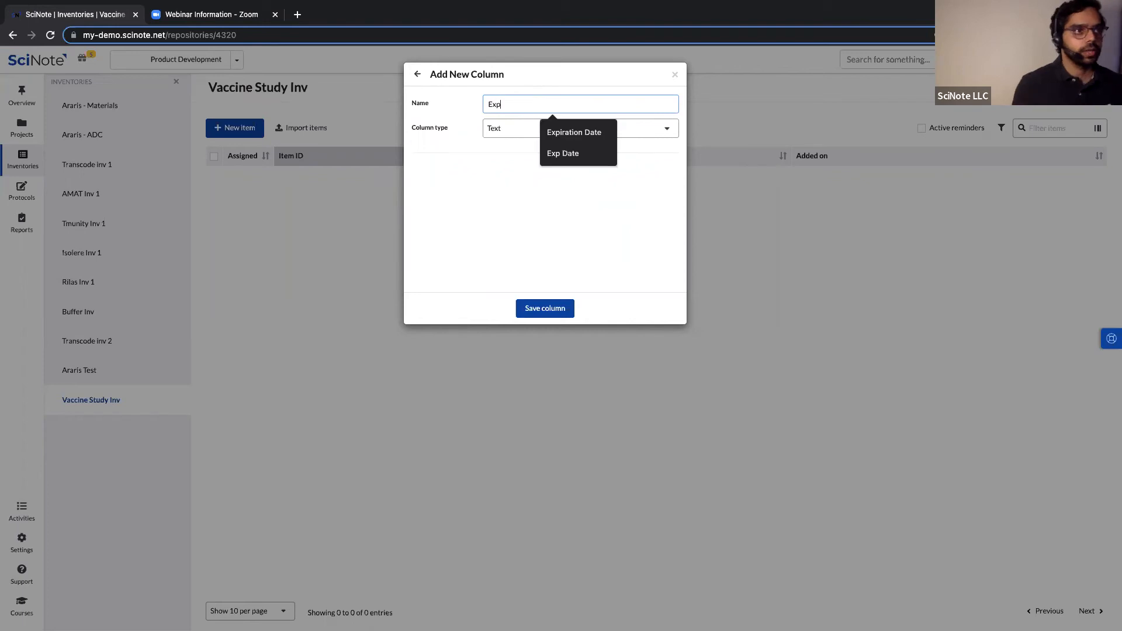
pyautogui.click(579, 135)
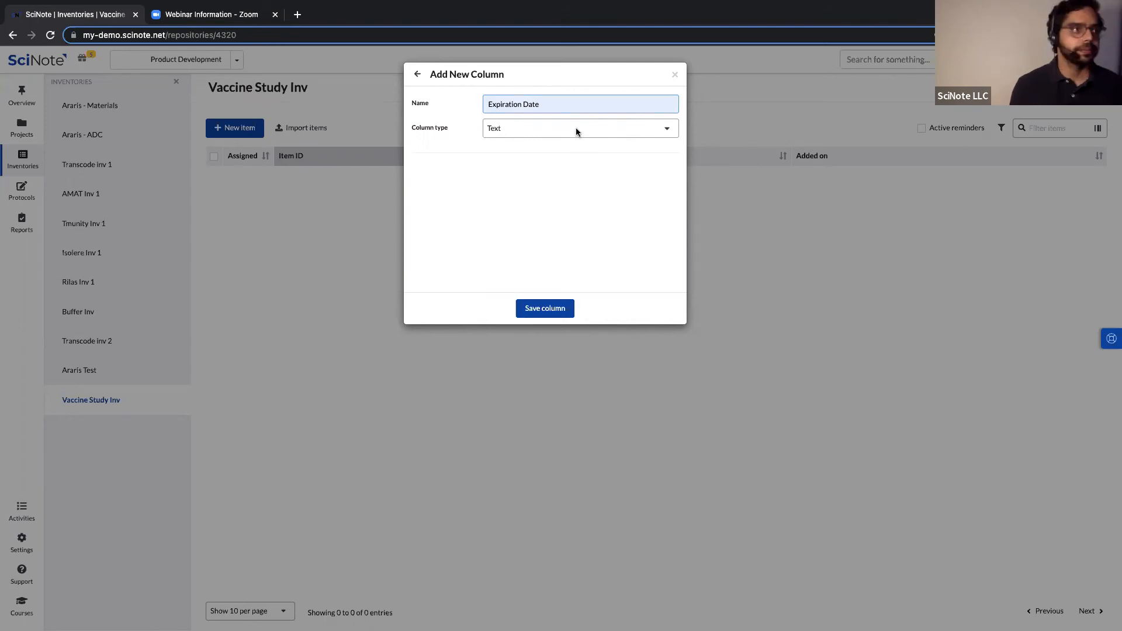
pyautogui.click(576, 128)
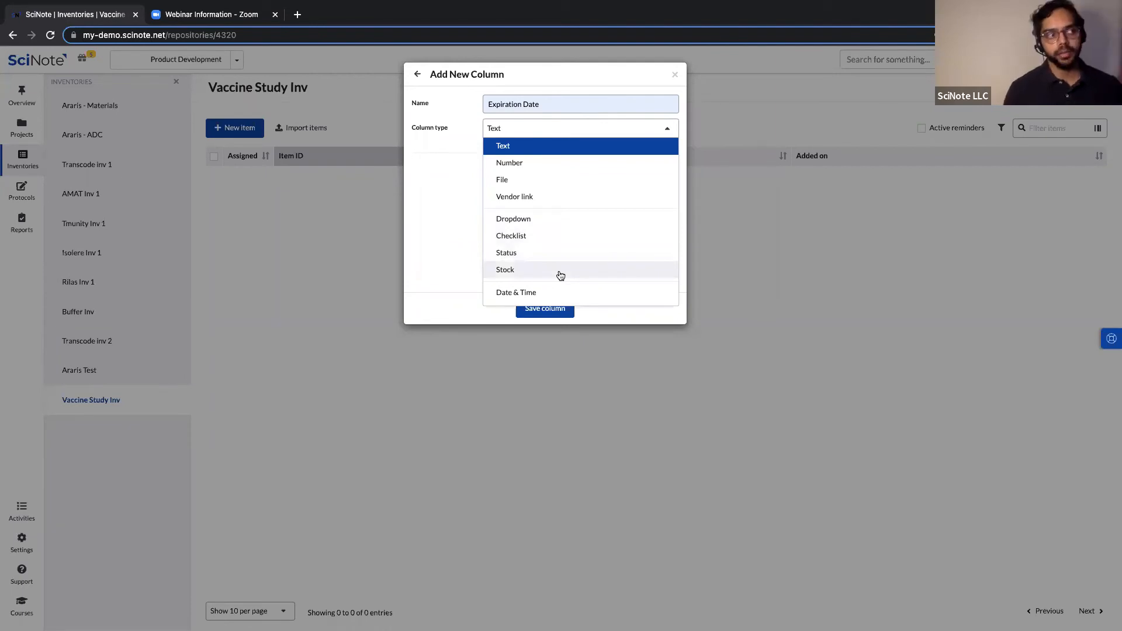
# Make Expiration Date a Date column with a reminder 2 days before, and save it.
pyautogui.scroll(-2, 595, 259)
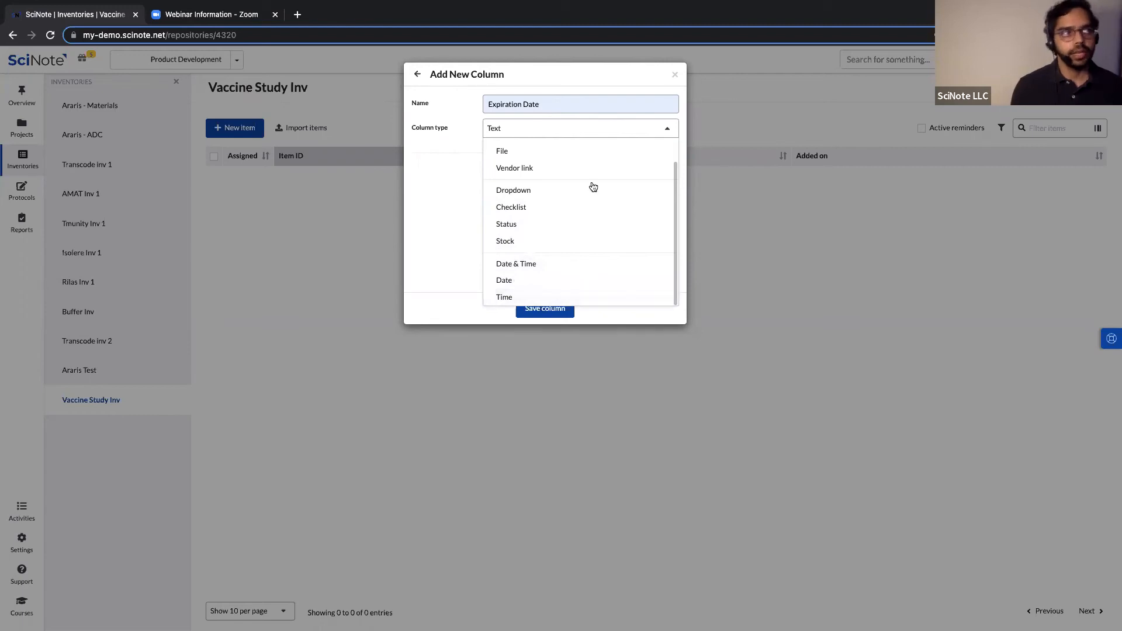
pyautogui.click(554, 282)
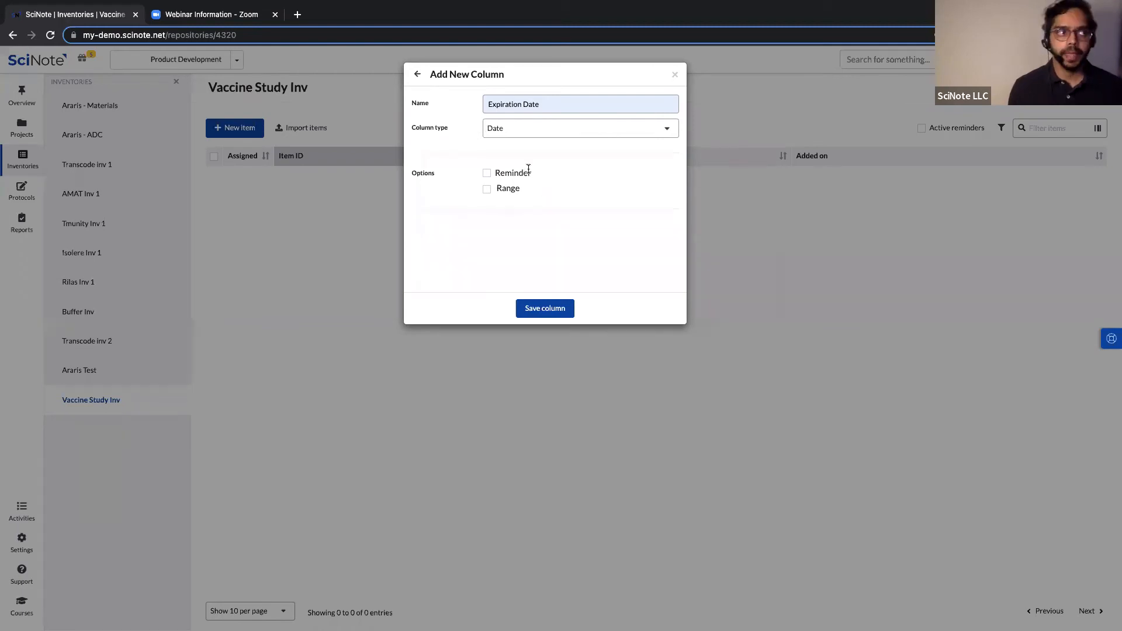
pyautogui.click(487, 173)
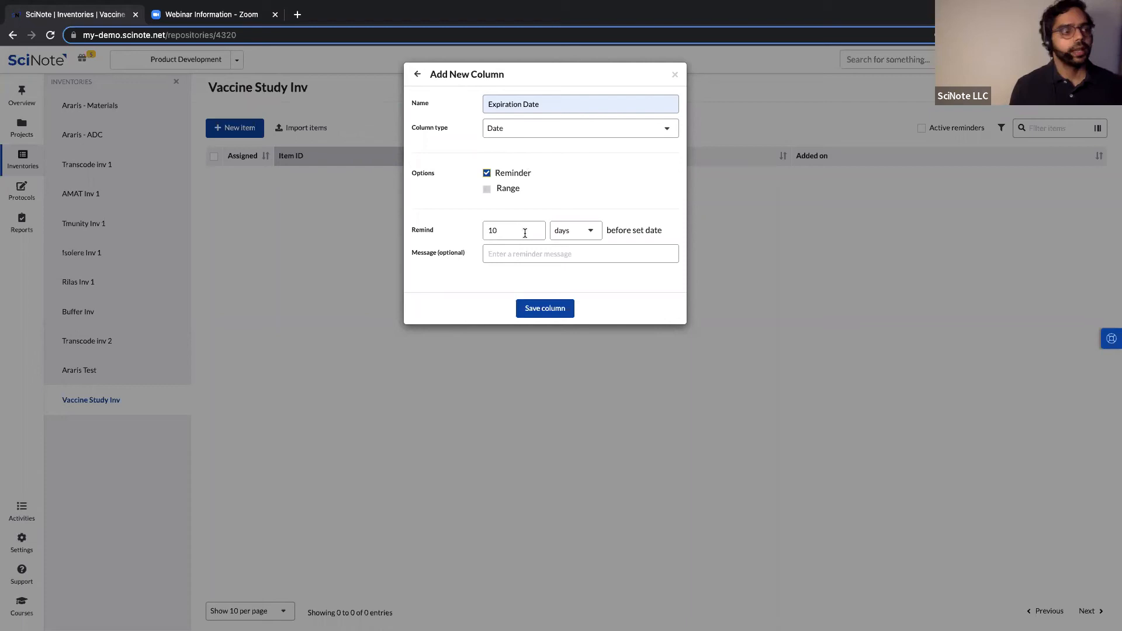
pyautogui.doubleClick(478, 232)
pyautogui.write('2')
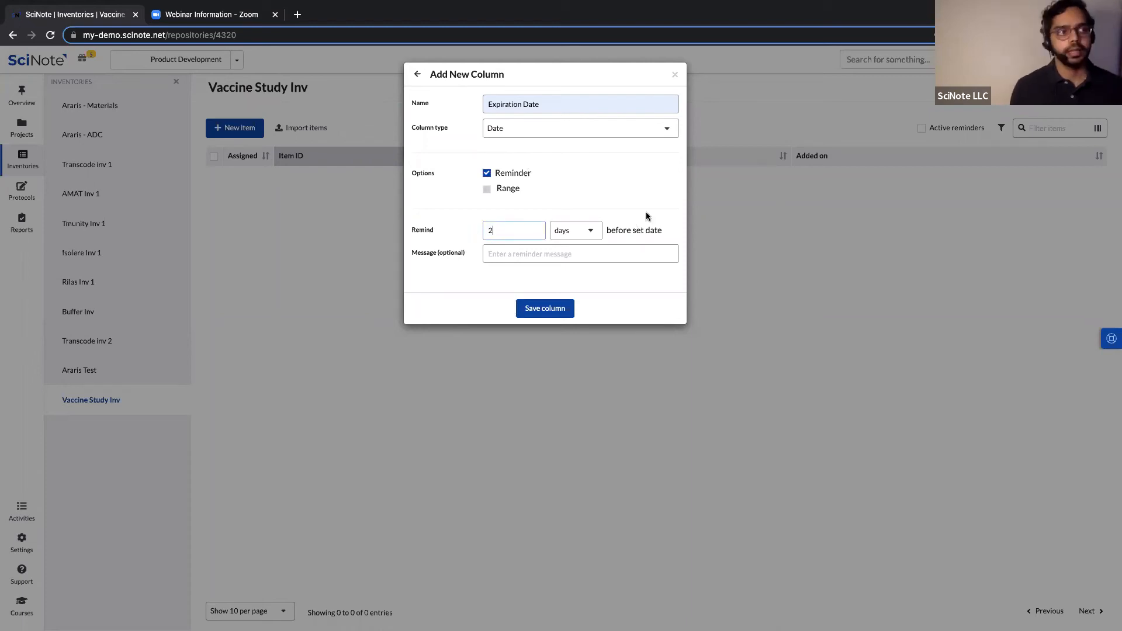
pyautogui.click(542, 309)
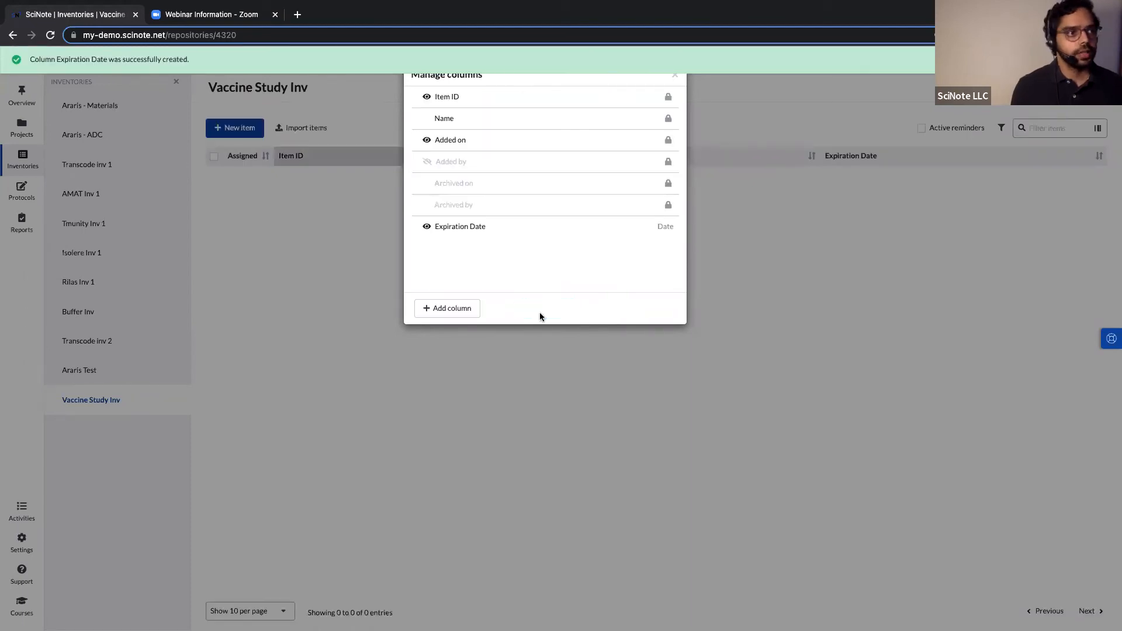
# Add a File-type 'Safety Info' column to Vaccine Study Inv.
pyautogui.click(433, 315)
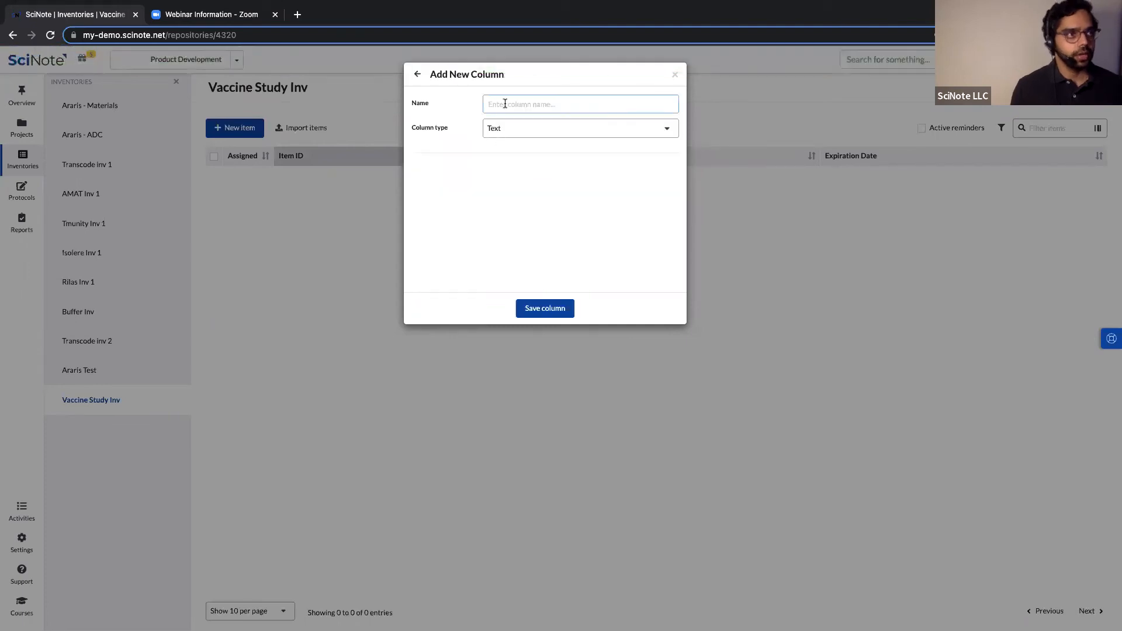
pyautogui.write('Saf')
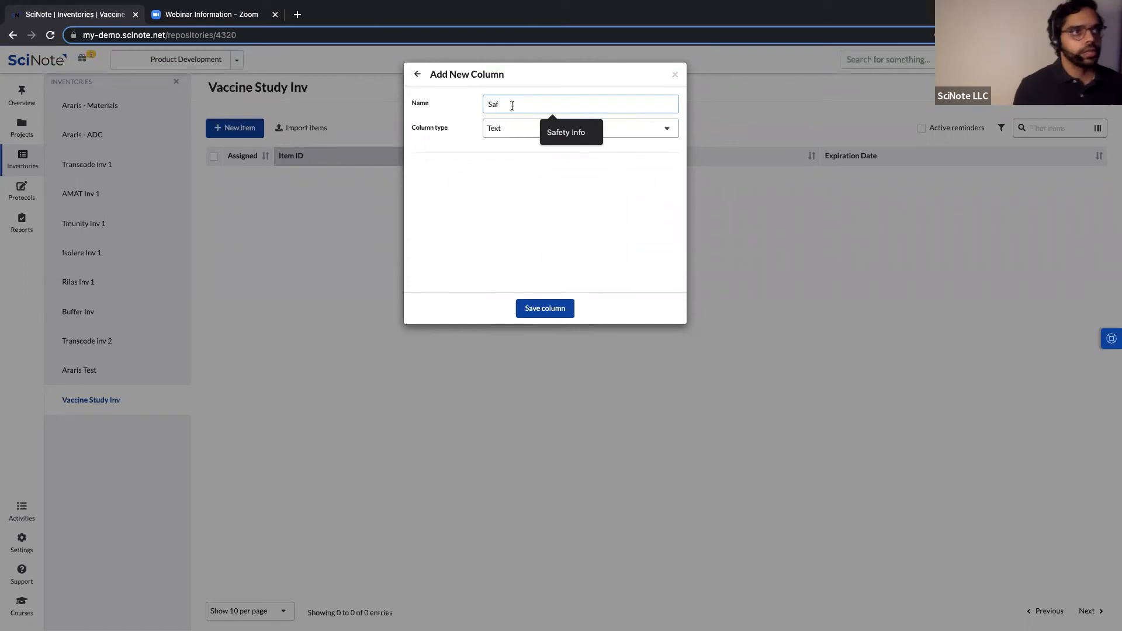
pyautogui.click(547, 132)
pyautogui.click(538, 128)
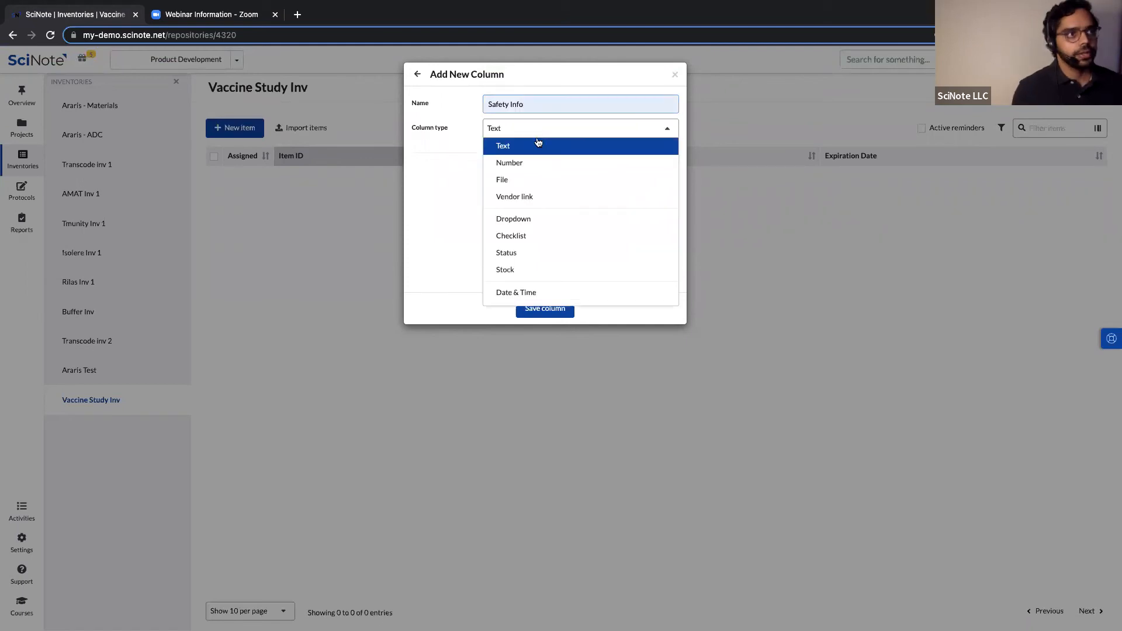
pyautogui.click(517, 181)
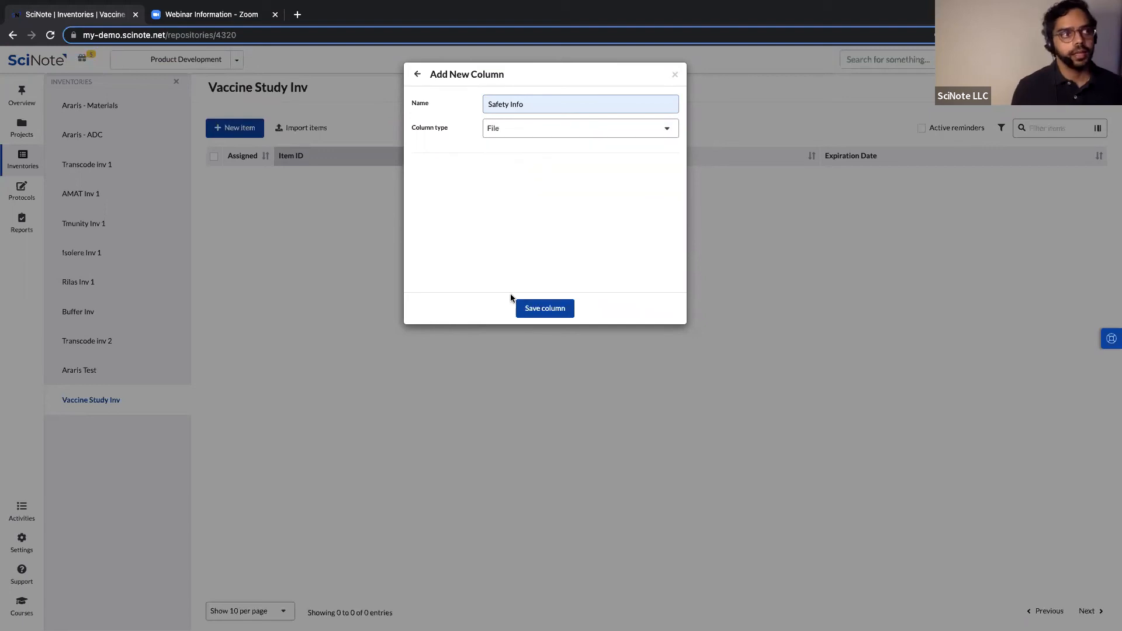
pyautogui.click(529, 308)
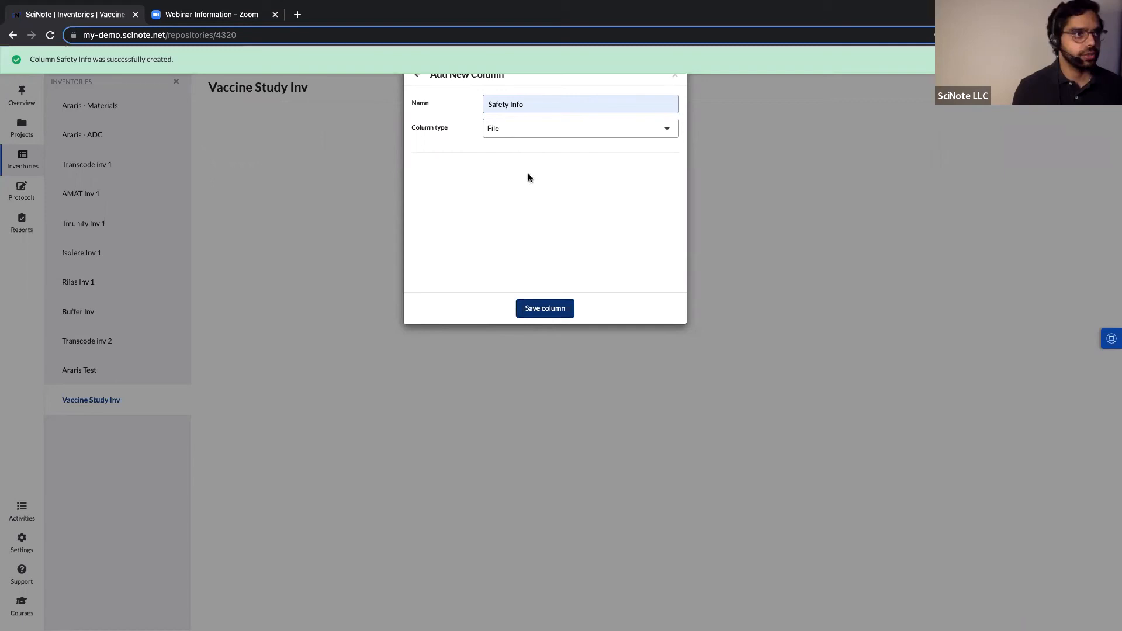
pyautogui.click(459, 310)
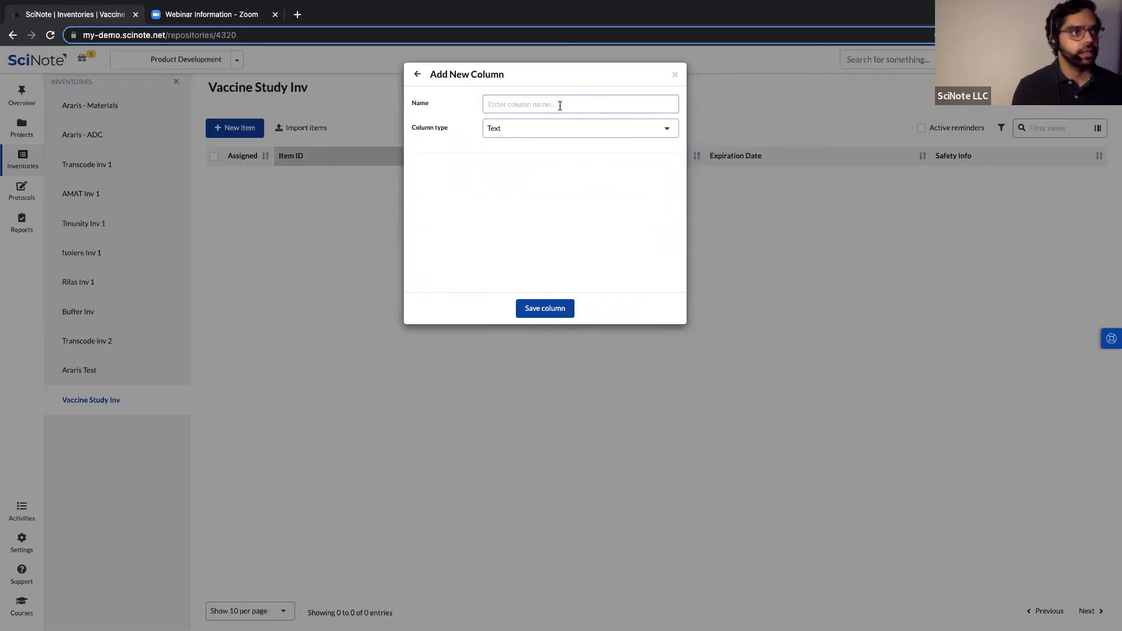
# Name the new column 'Stock' and set its type to Stock.
pyautogui.click(560, 106)
pyautogui.write('Sto')
pyautogui.click(561, 133)
pyautogui.click(560, 131)
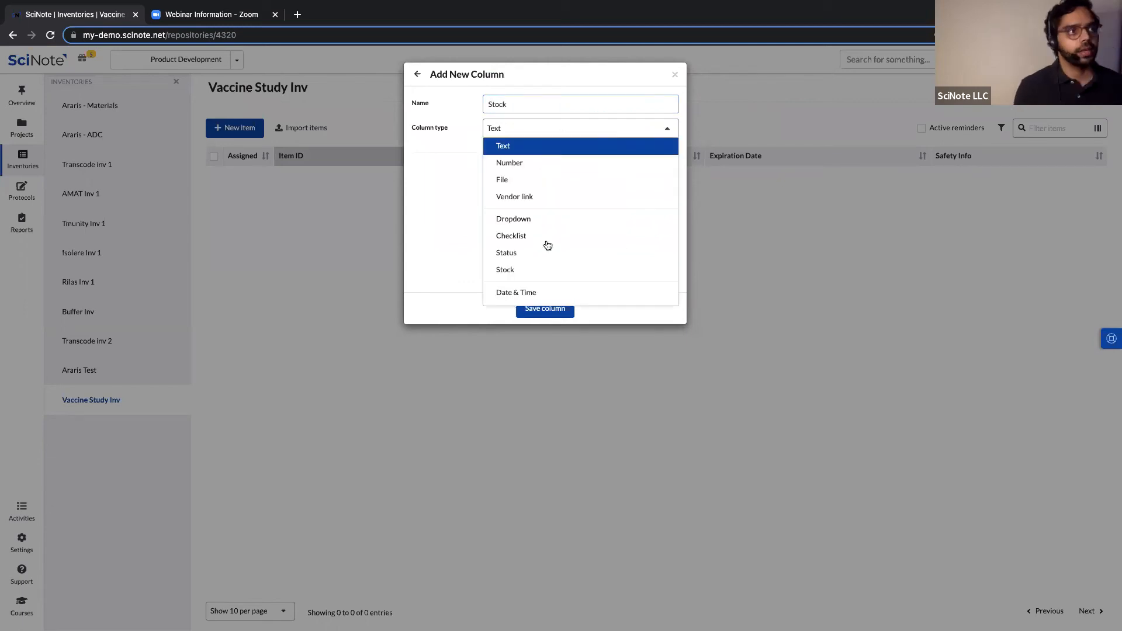
pyautogui.click(532, 270)
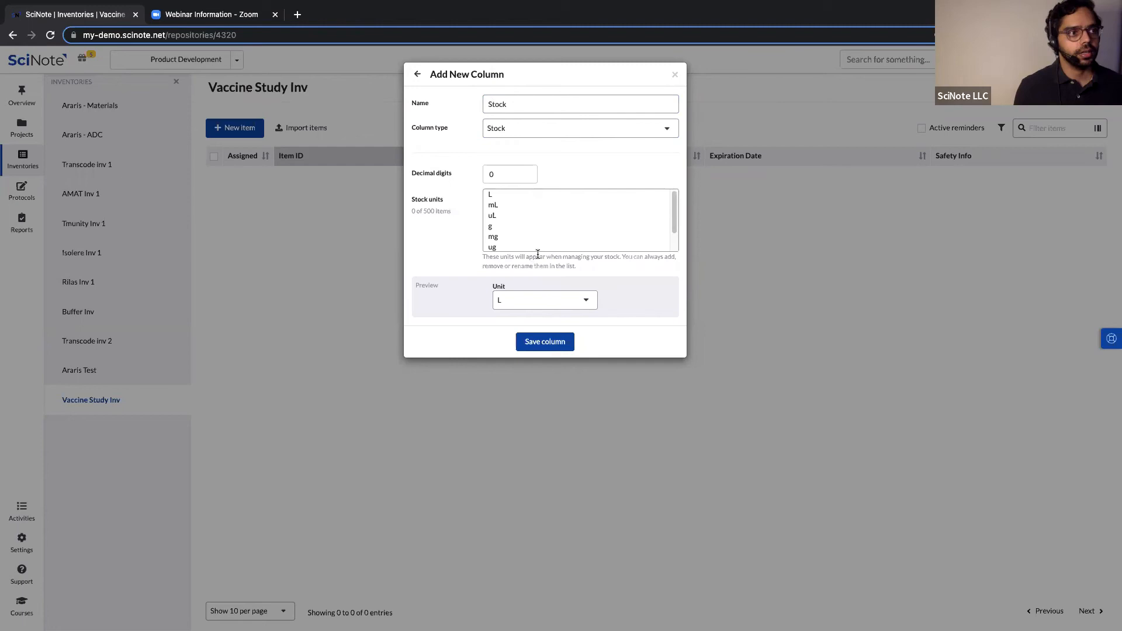
# Add Unit A and Unit B to the stock units, save the column, and close column management.
pyautogui.click(581, 236)
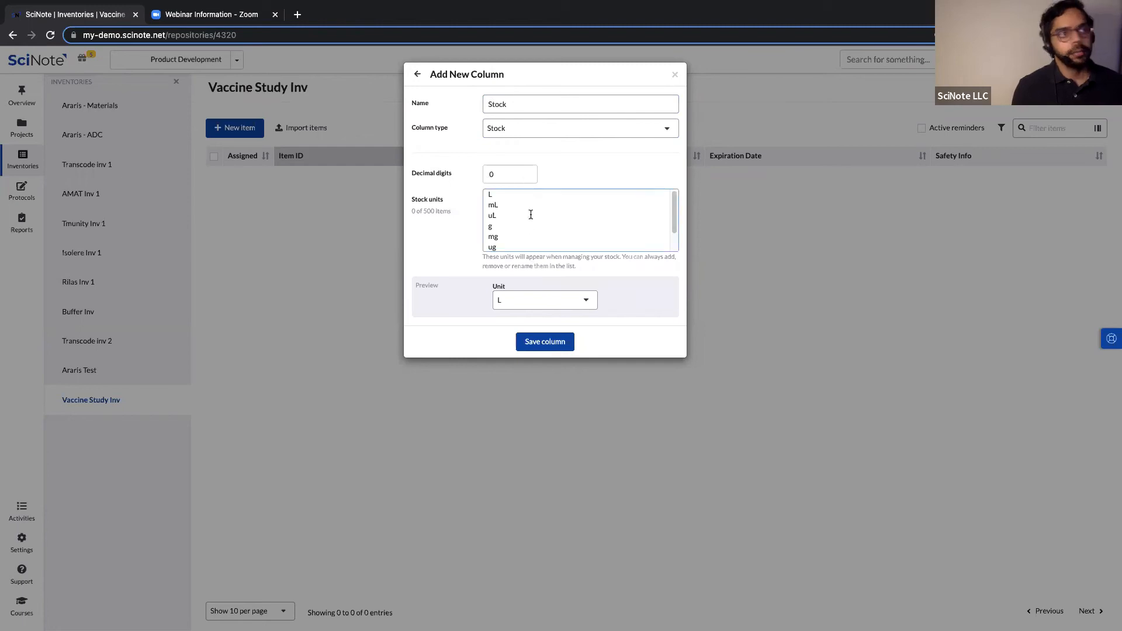
pyautogui.scroll(-2, 531, 214)
pyautogui.scroll(3, 508, 228)
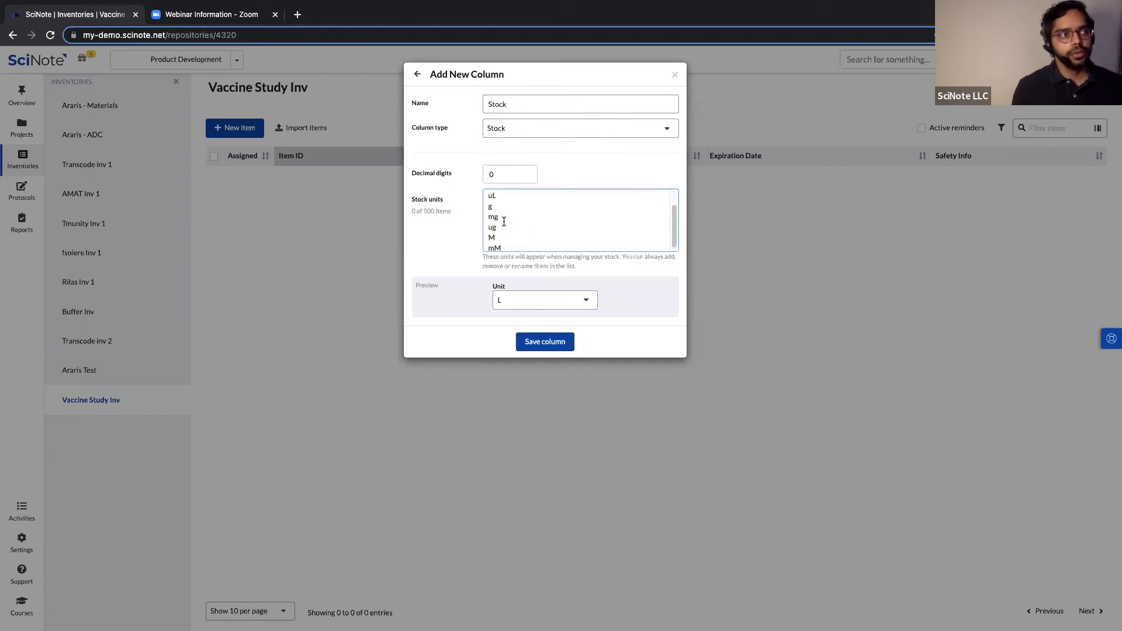
pyautogui.scroll(-2, 502, 222)
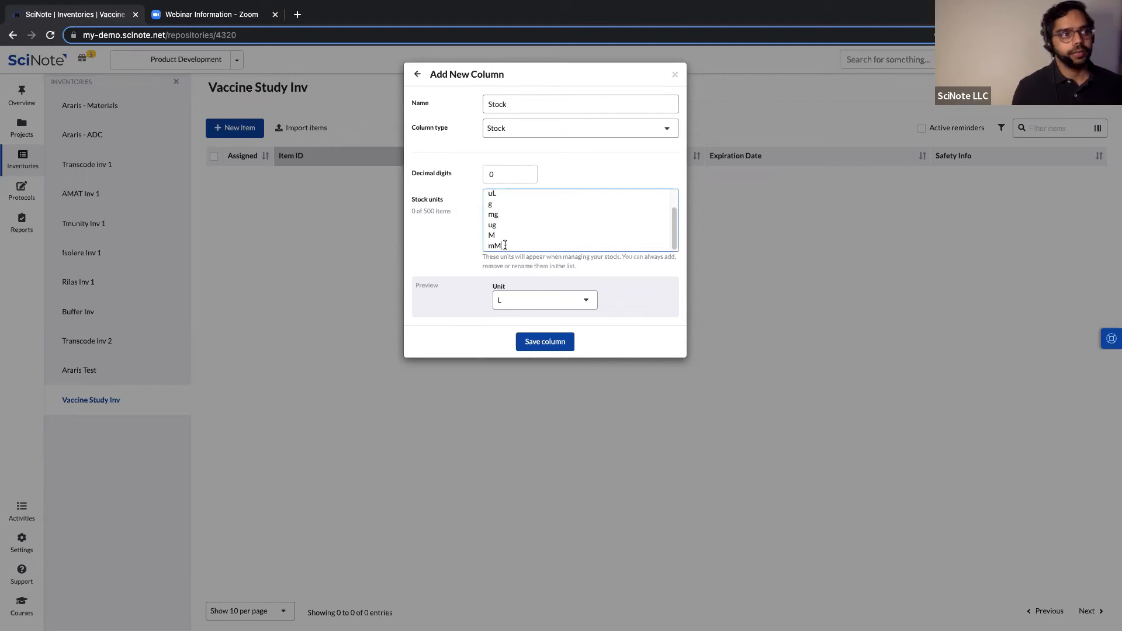
pyautogui.click(505, 245)
pyautogui.press('Return')
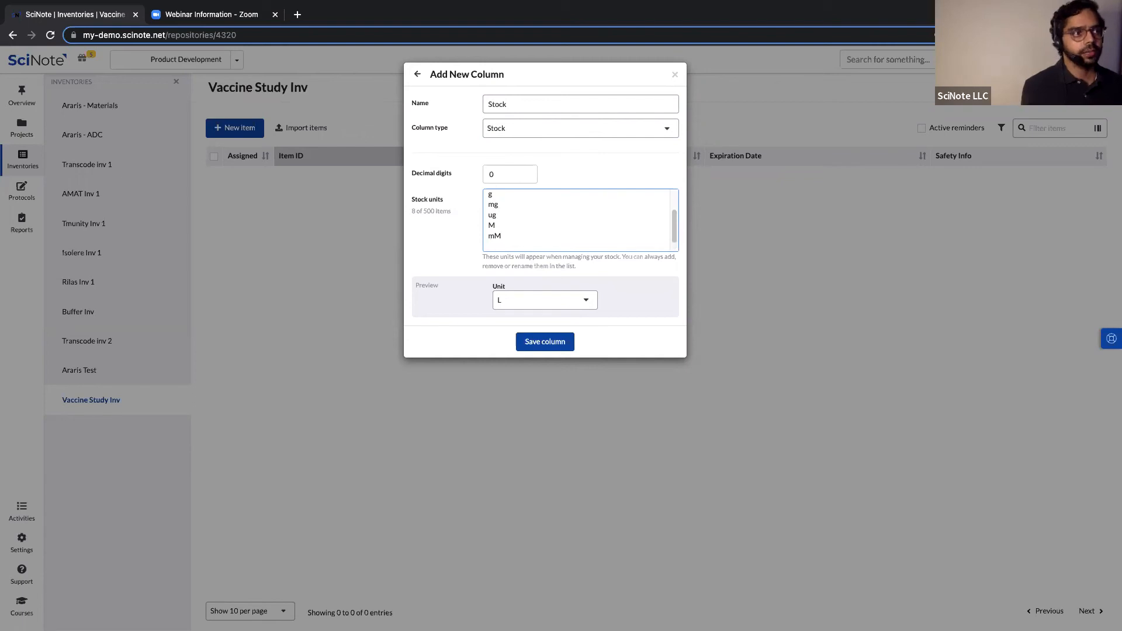
pyautogui.write('Unit A')
pyautogui.press('Return')
pyautogui.write('Uni')
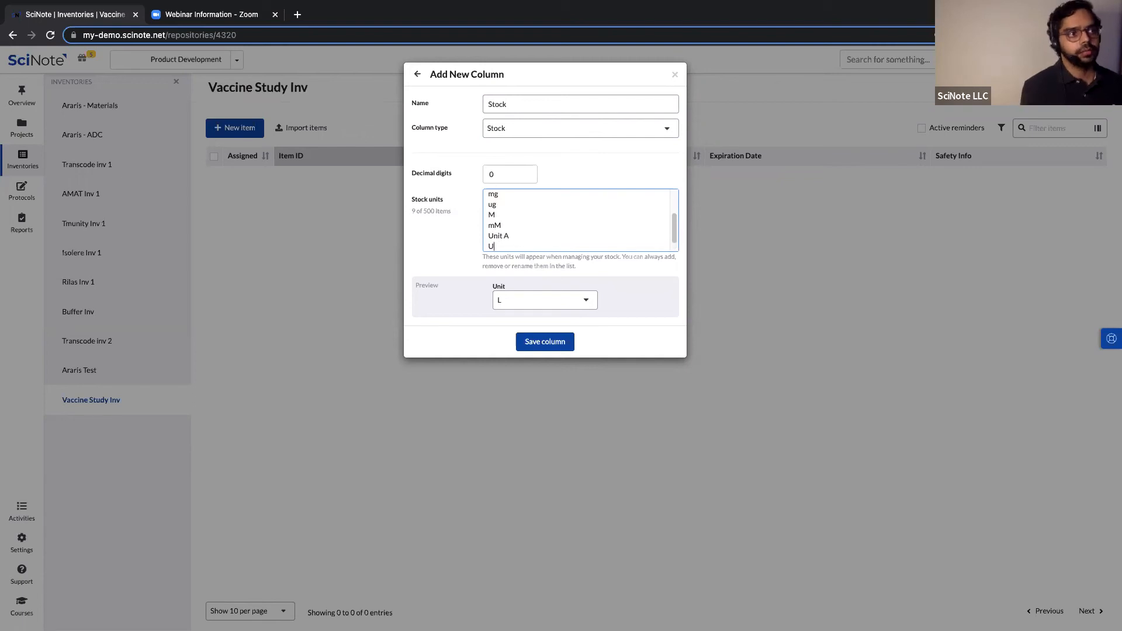
pyautogui.write('t B')
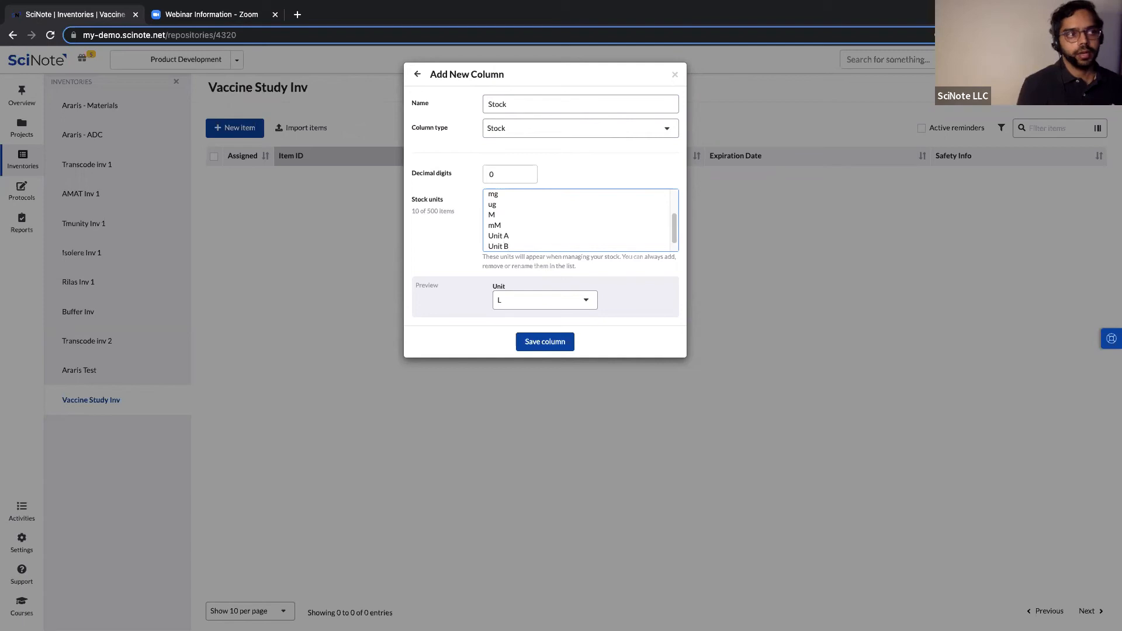
pyautogui.click(539, 343)
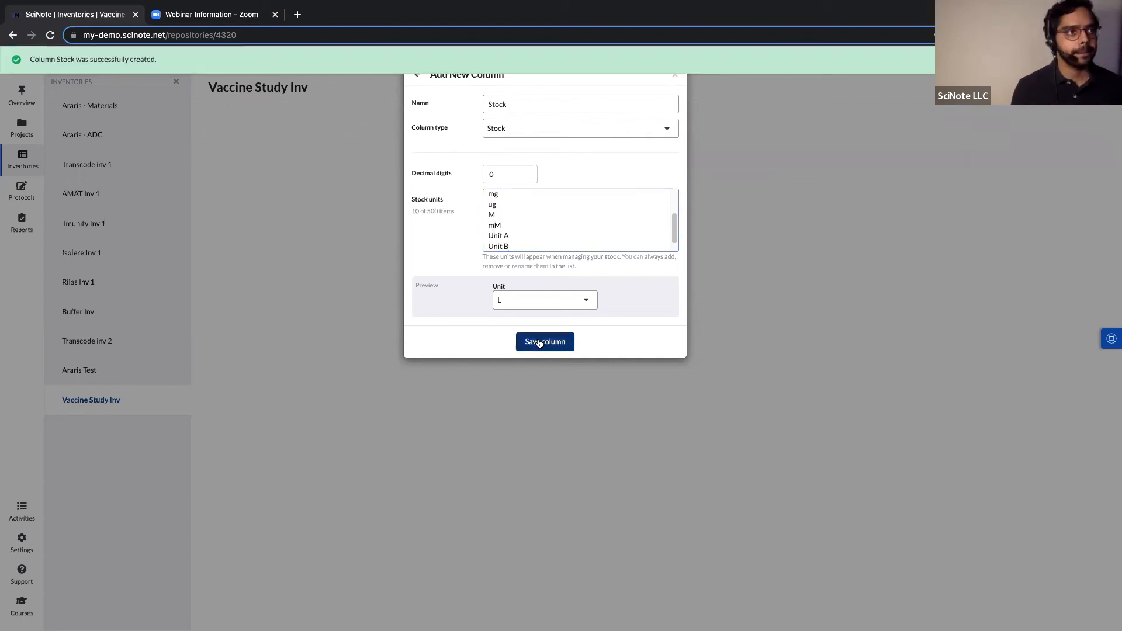
pyautogui.scroll(2, 612, 223)
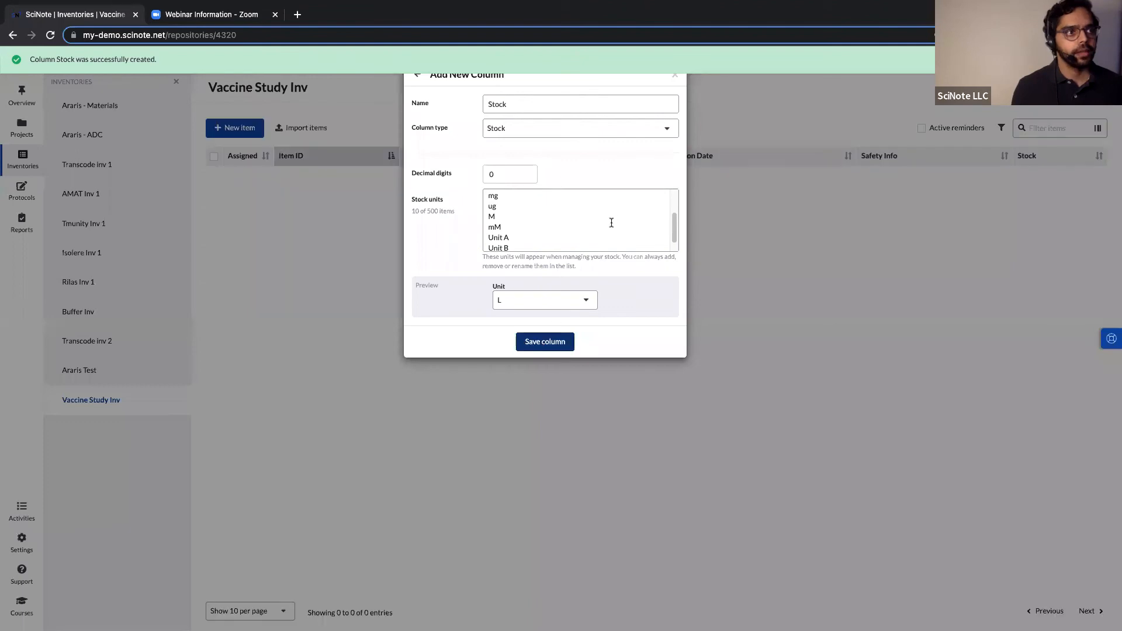
pyautogui.click(675, 76)
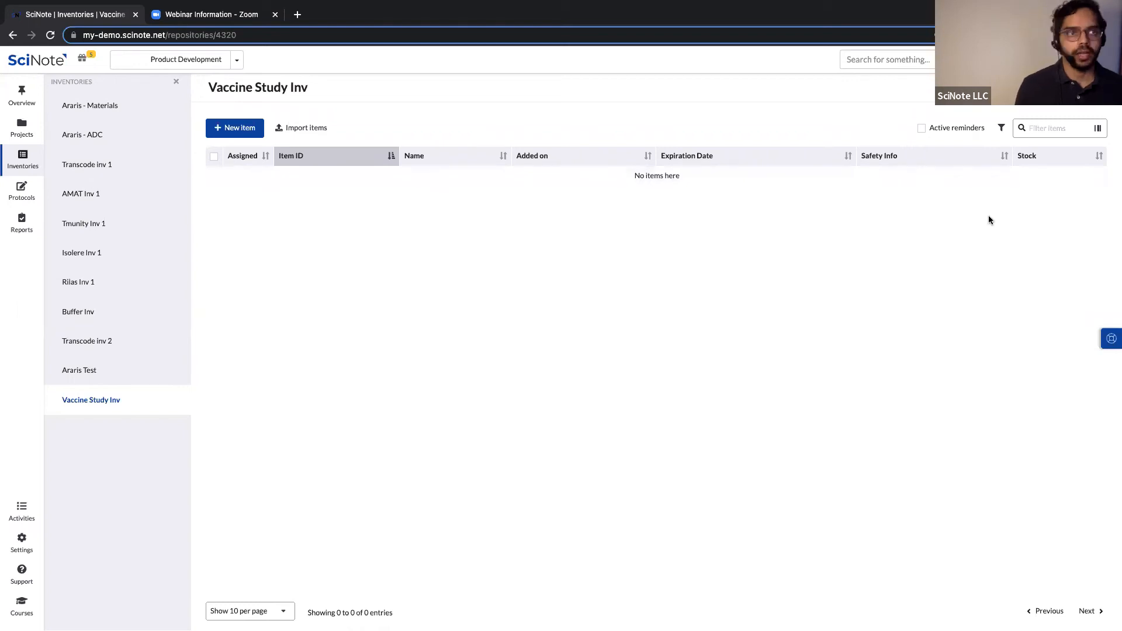
# Add a Buffer A item expiring 09/30/2022 with Mannitol.pdf attached as its safety info.
pyautogui.click(235, 128)
pyautogui.click(447, 180)
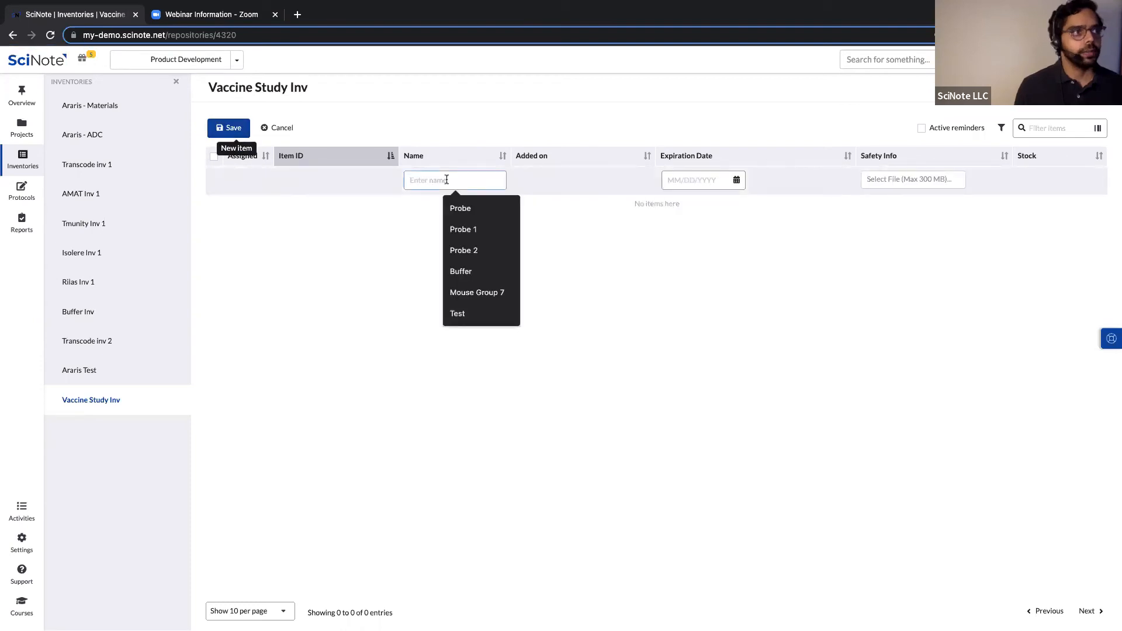
pyautogui.write('Buffer A')
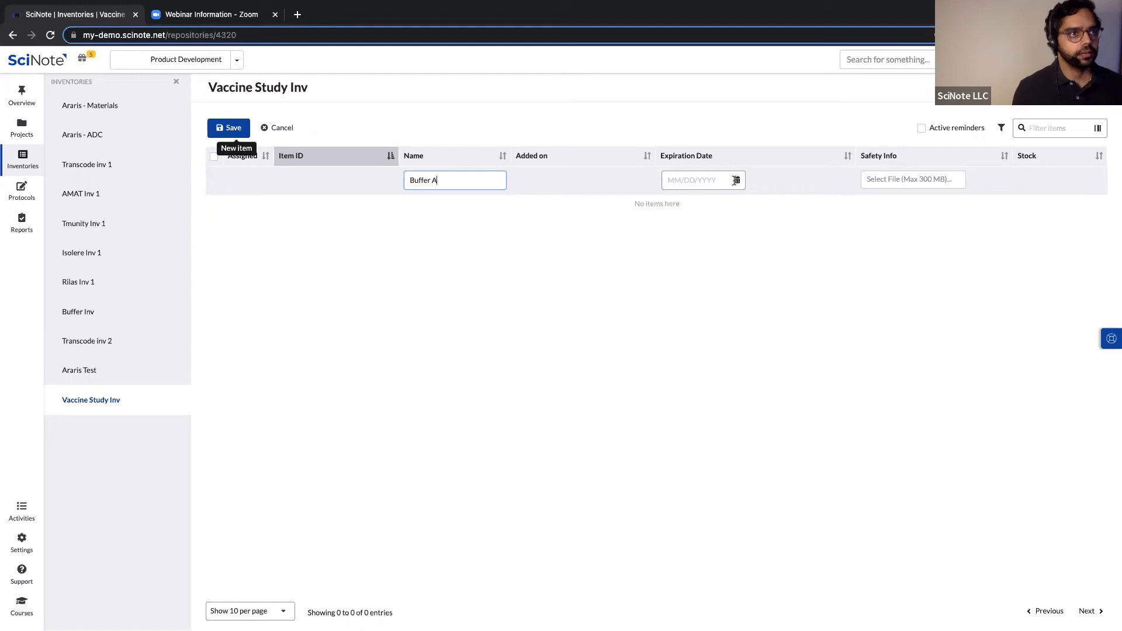
pyautogui.click(785, 304)
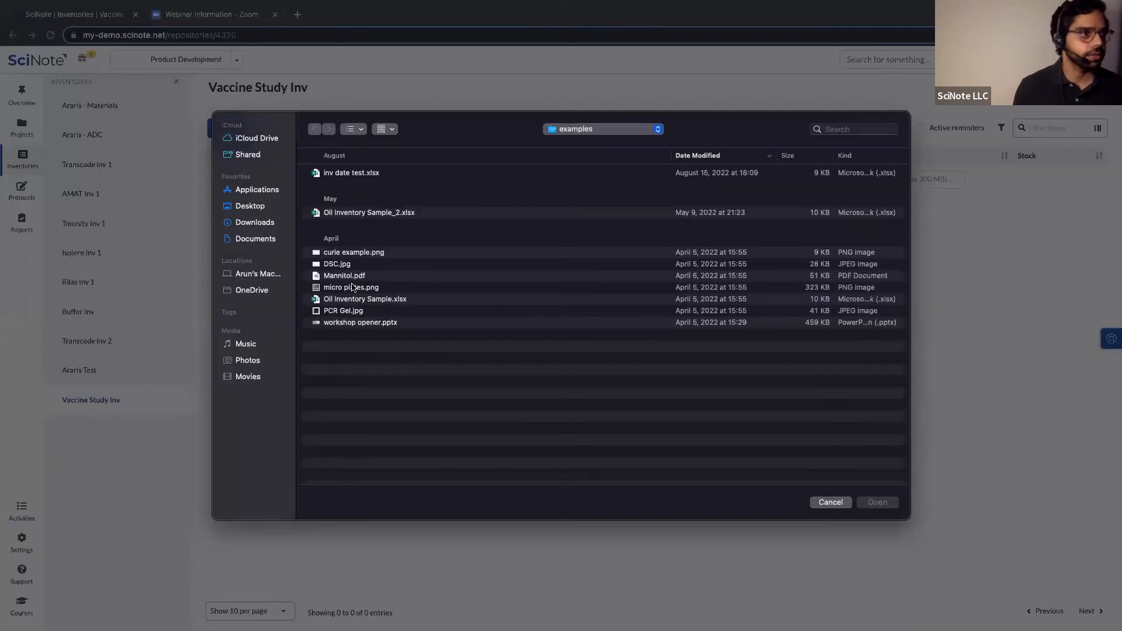
pyautogui.click(330, 277)
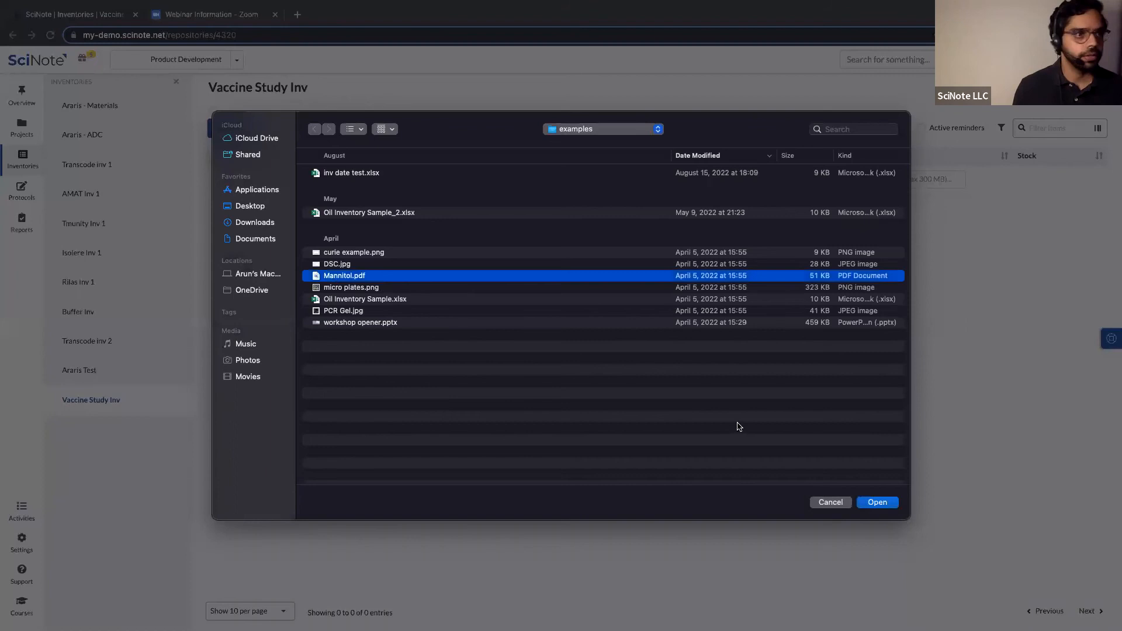
pyautogui.click(877, 503)
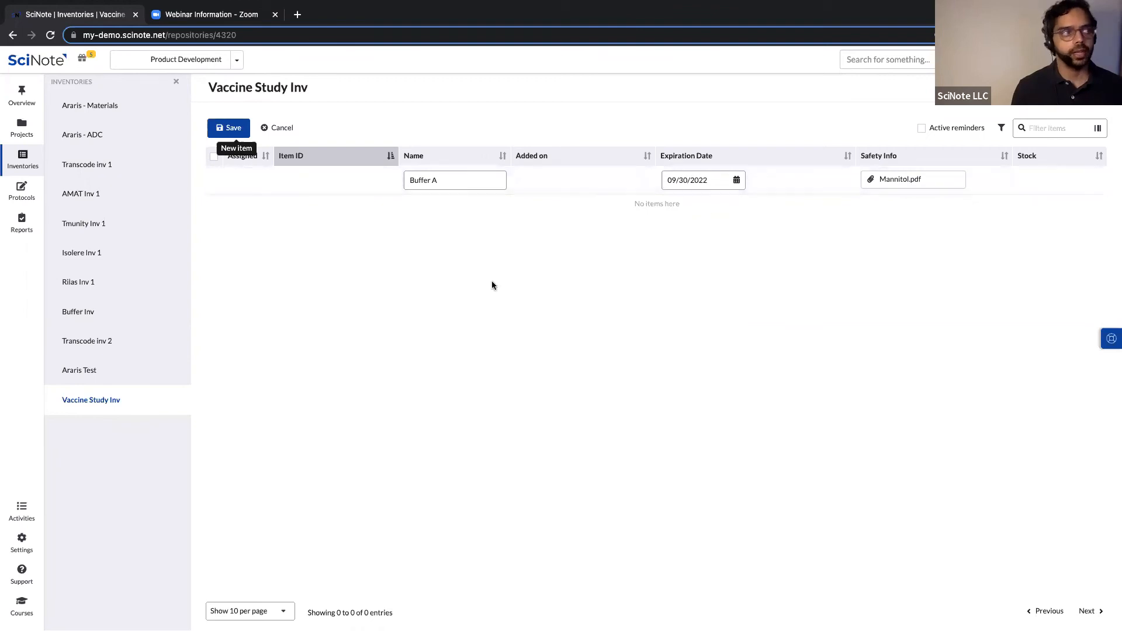
pyautogui.click(236, 128)
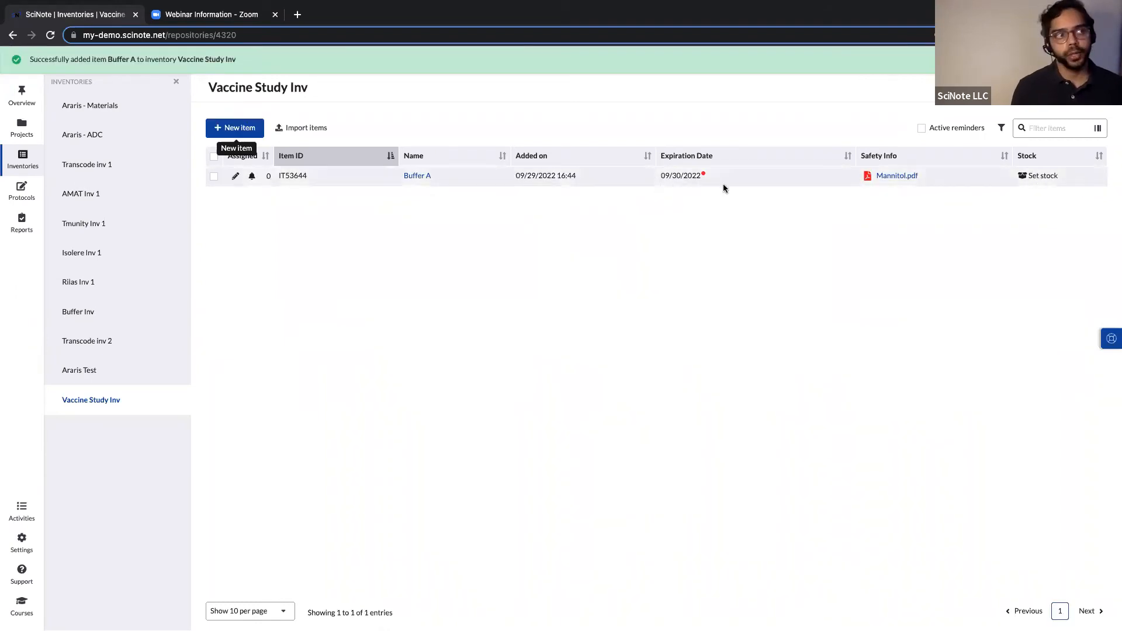
# Add a Buffer B item with expiration date 10/07/2022 and save it.
pyautogui.click(251, 136)
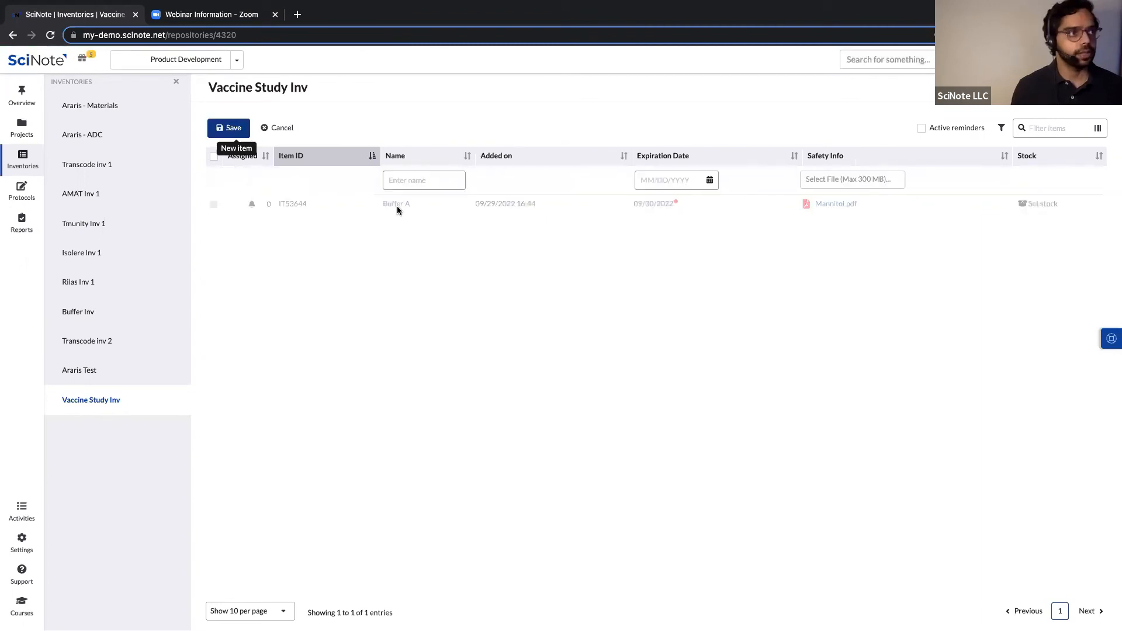
pyautogui.click(402, 182)
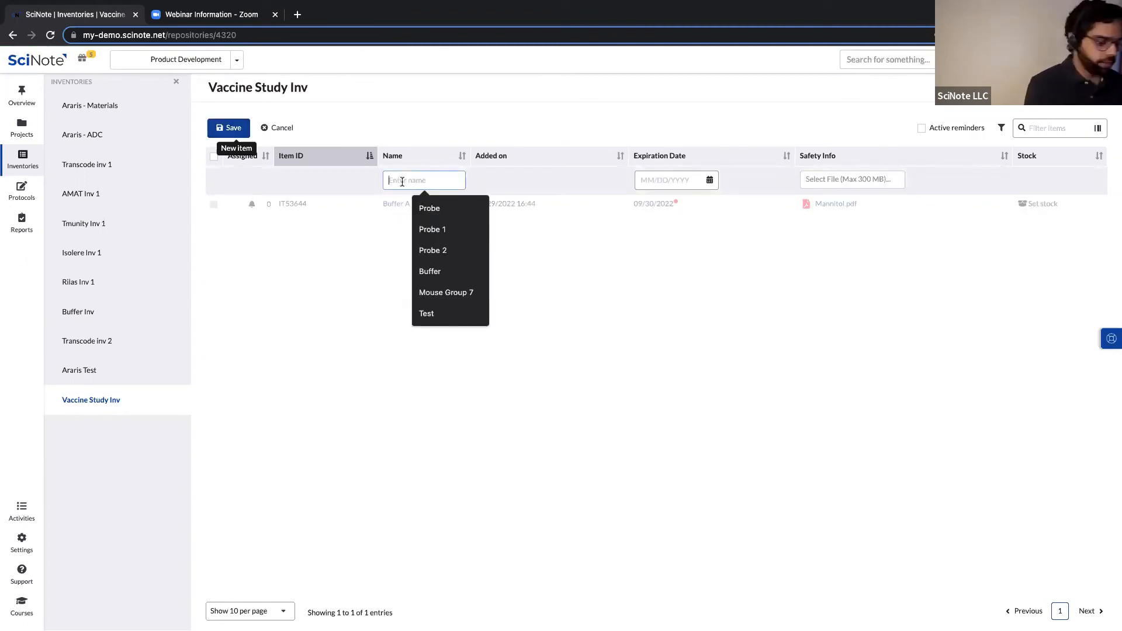
pyautogui.write('Buffer B')
pyautogui.click(709, 180)
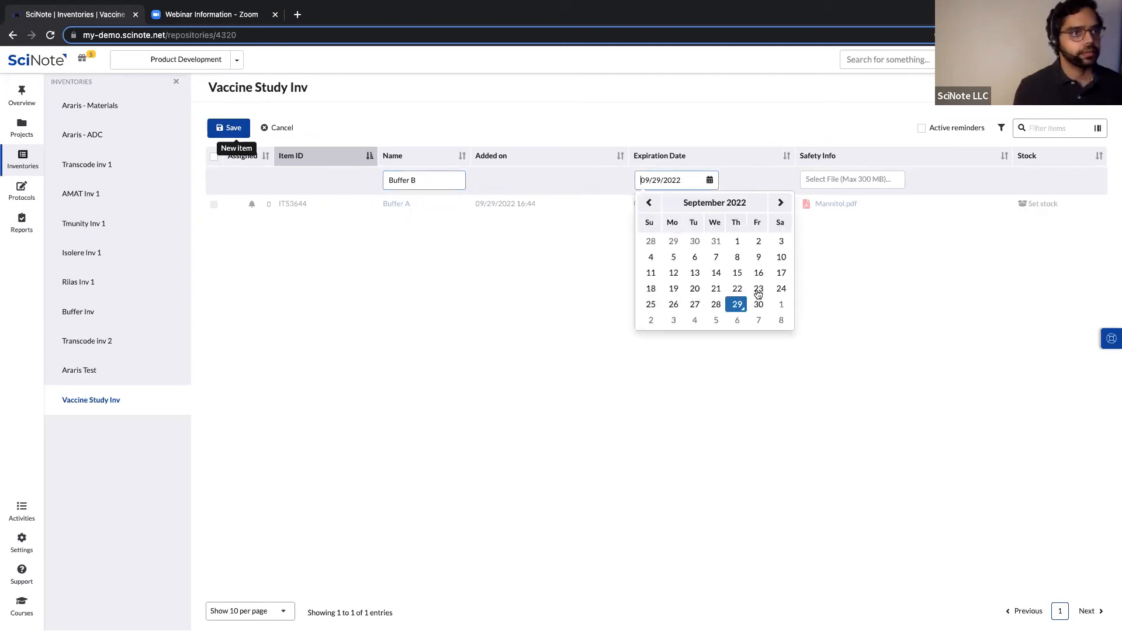
pyautogui.click(758, 320)
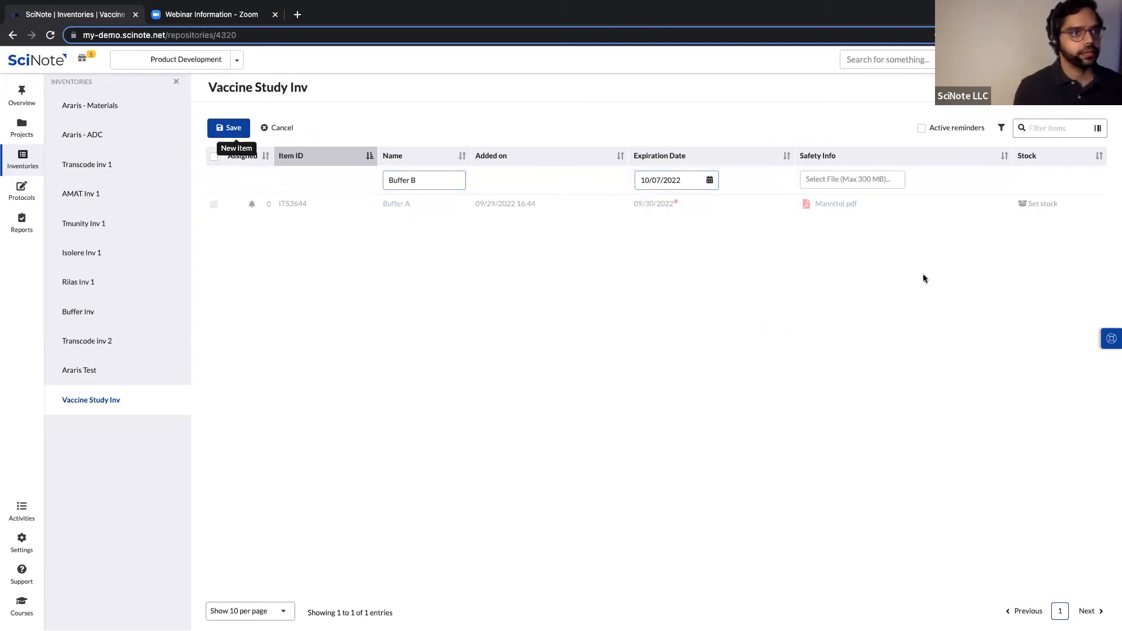
pyautogui.click(232, 128)
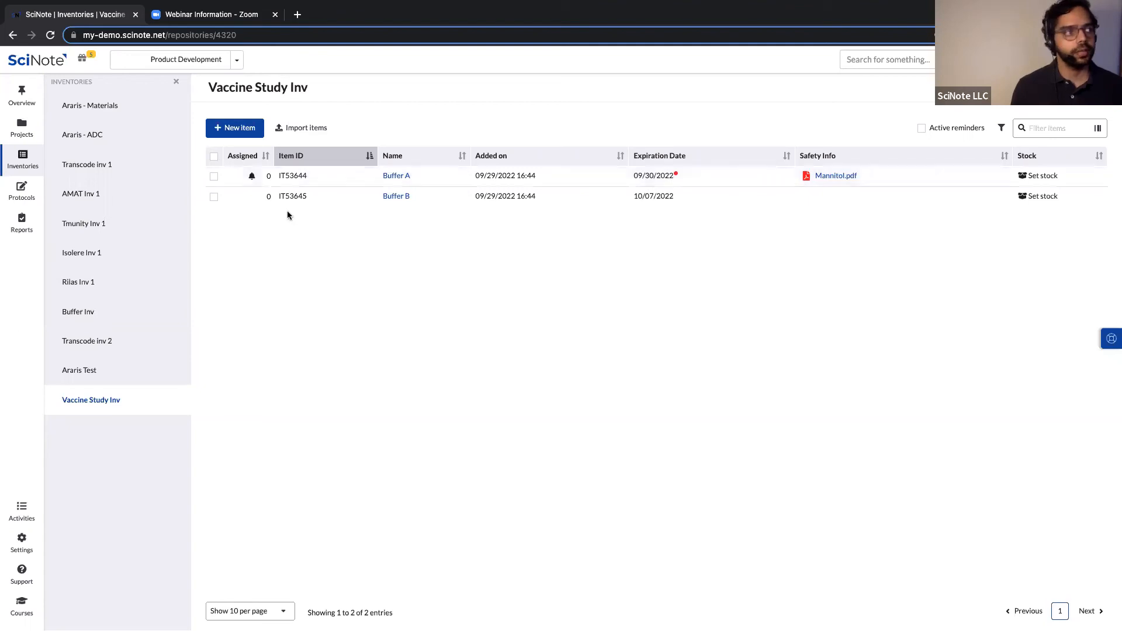
pyautogui.click(252, 177)
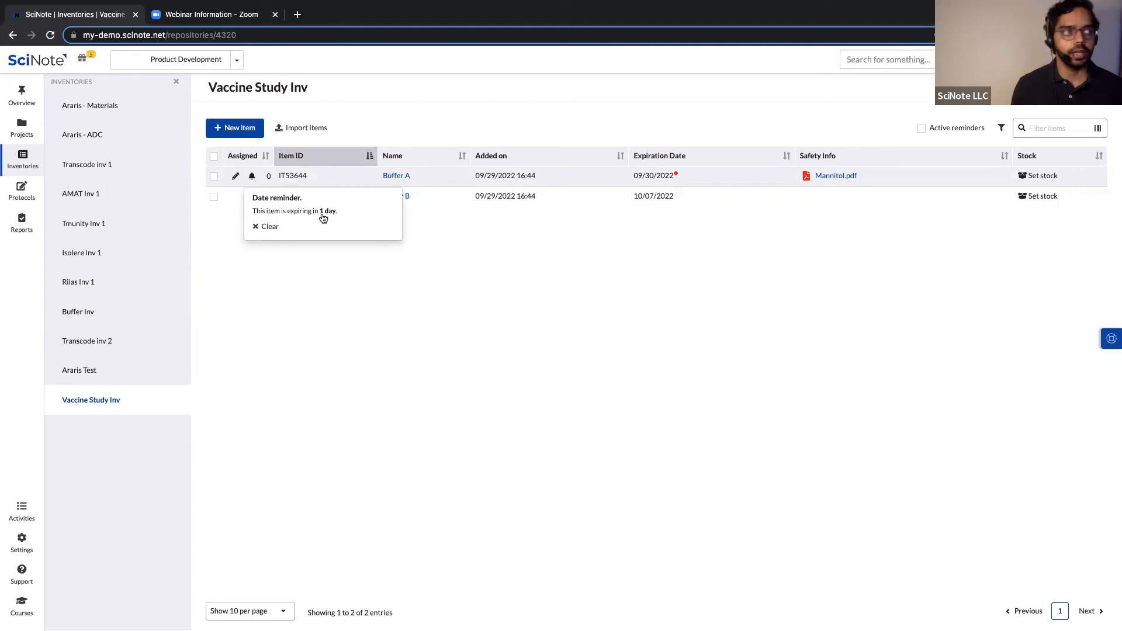
pyautogui.click(615, 366)
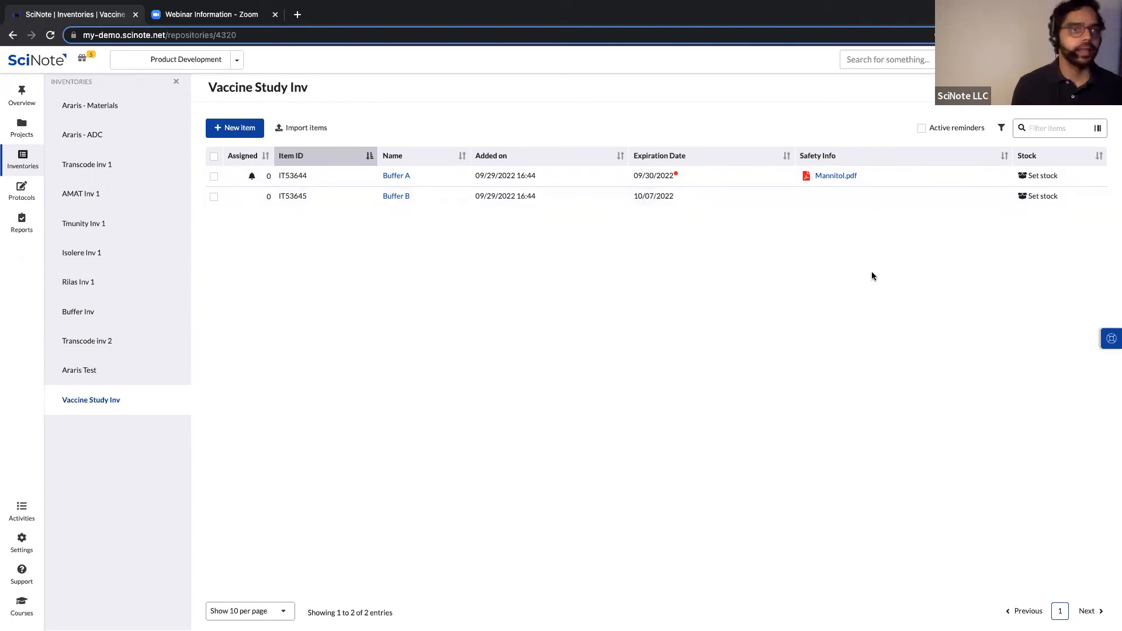
# Set Buffer A's stock to 500 uL with a low-stock reminder at 100 uL.
pyautogui.click(1041, 177)
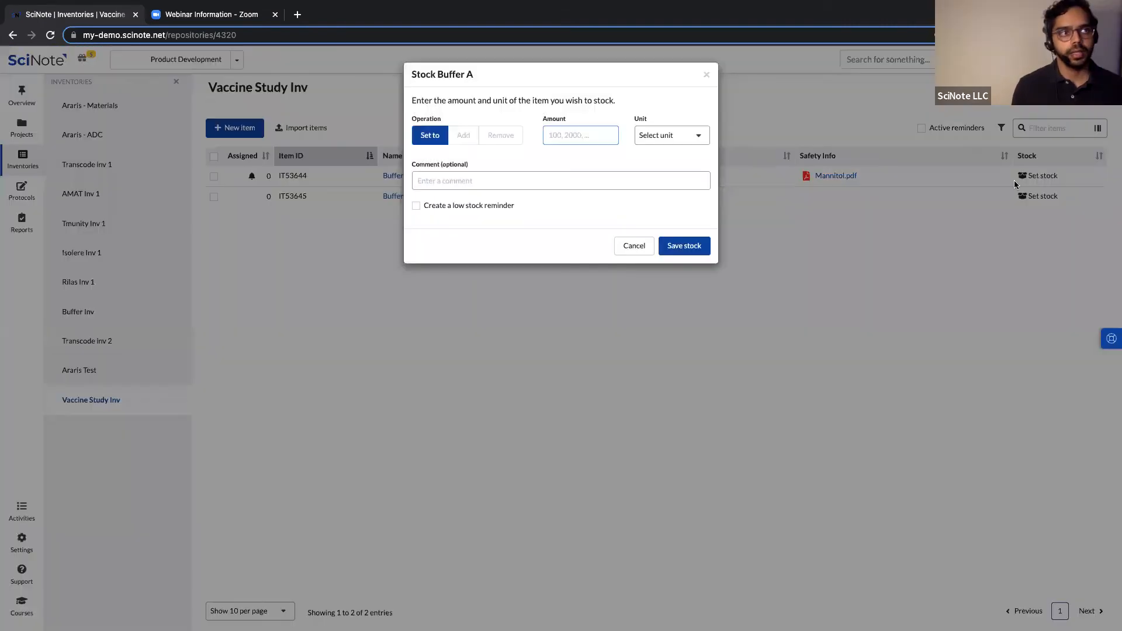
pyautogui.write('500')
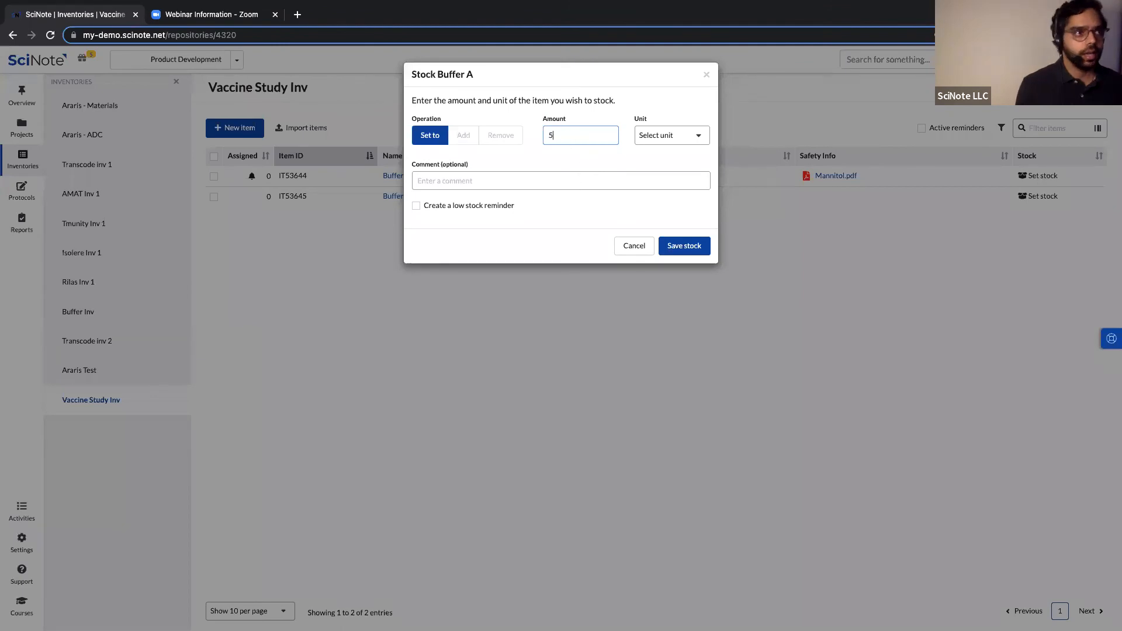
pyautogui.click(690, 136)
pyautogui.click(654, 287)
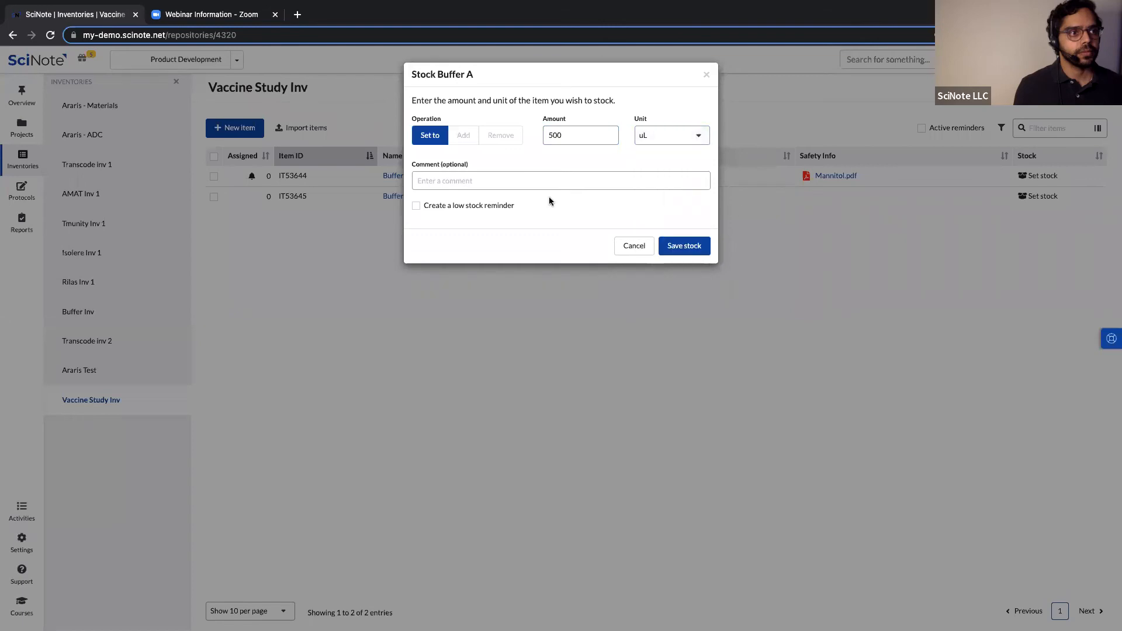
pyautogui.click(417, 206)
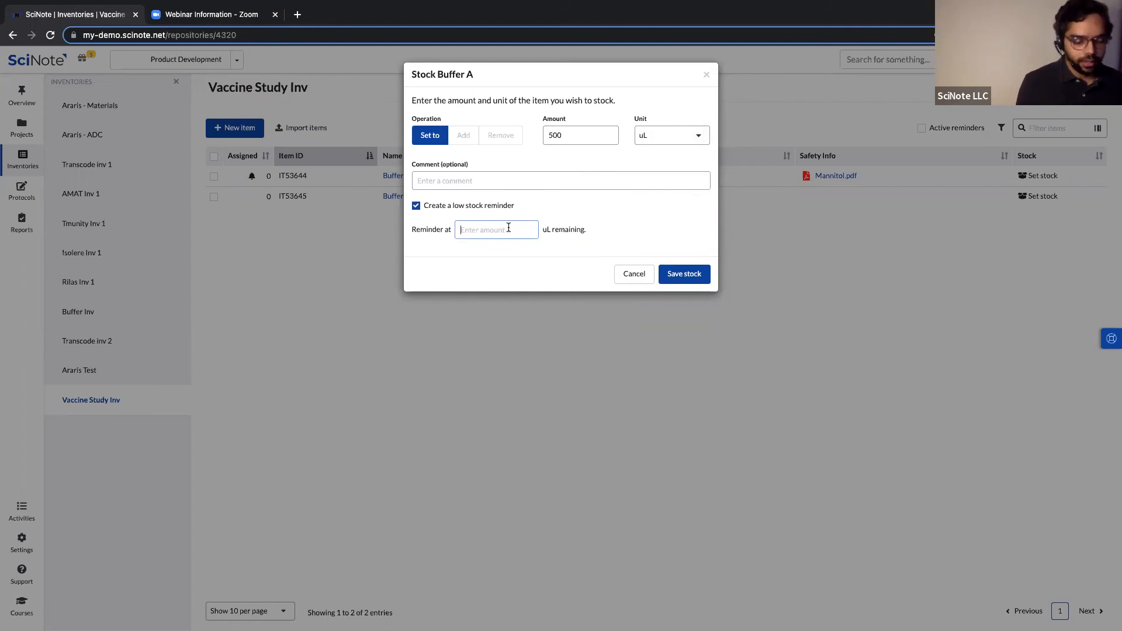
pyautogui.write('10')
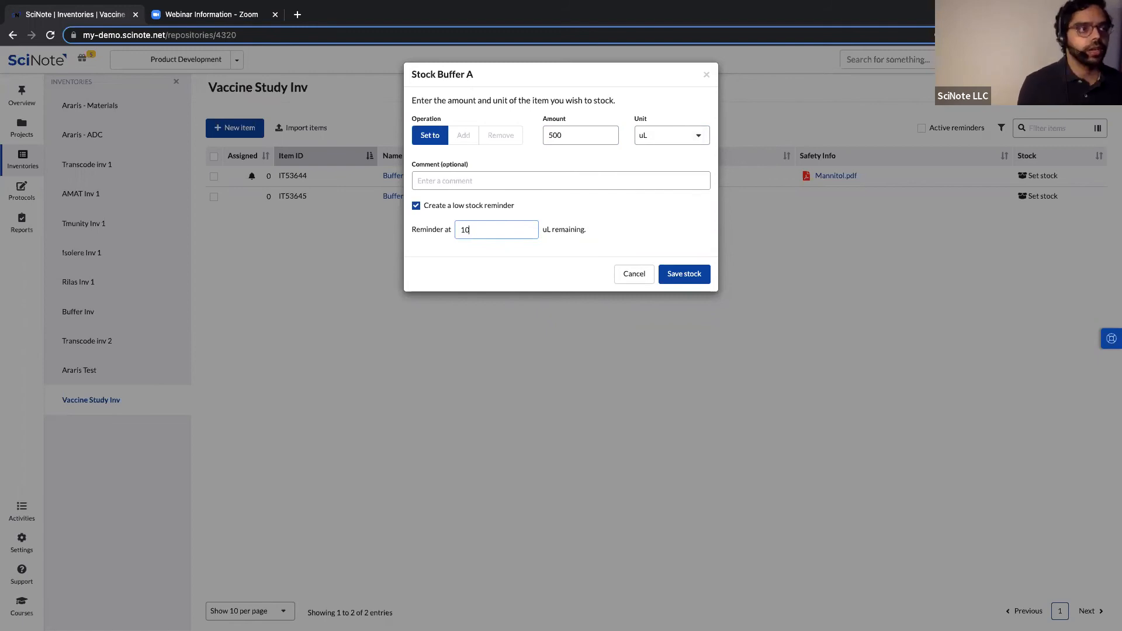
pyautogui.click(689, 273)
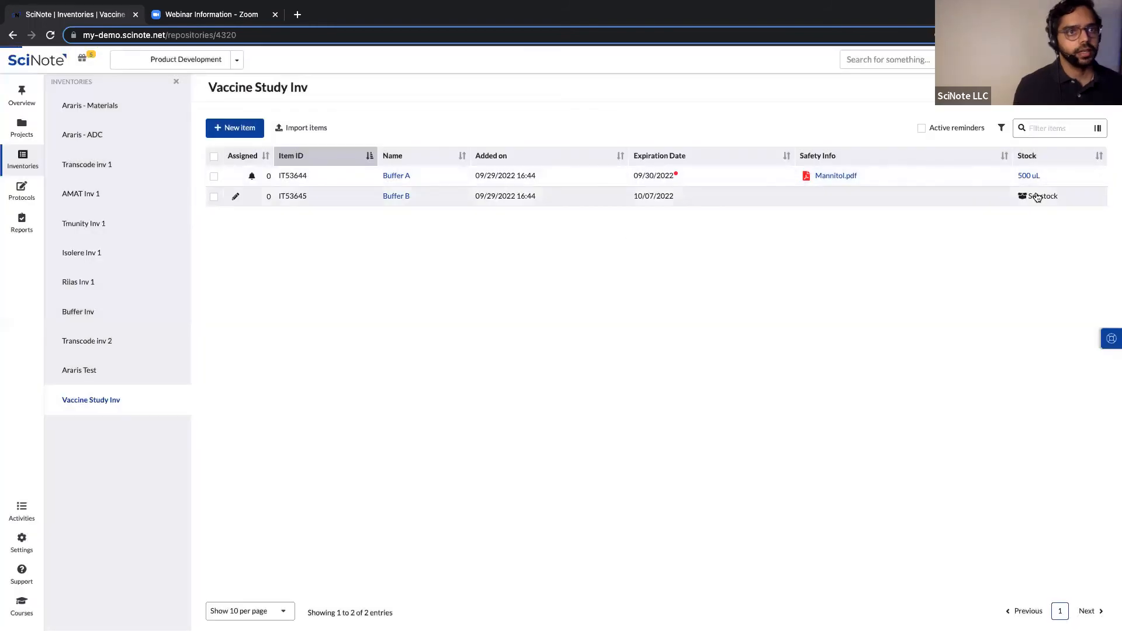
# Set Buffer B's stock to 500 uL with a low-stock reminder at 100 uL.
pyautogui.click(1039, 196)
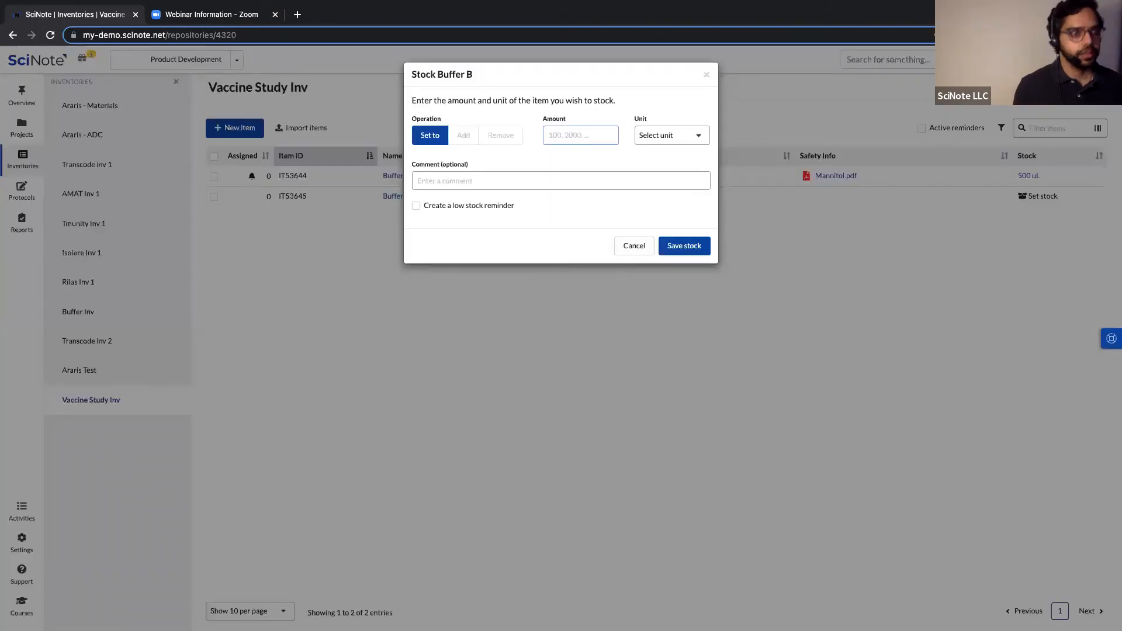
pyautogui.write('500')
pyautogui.click(678, 137)
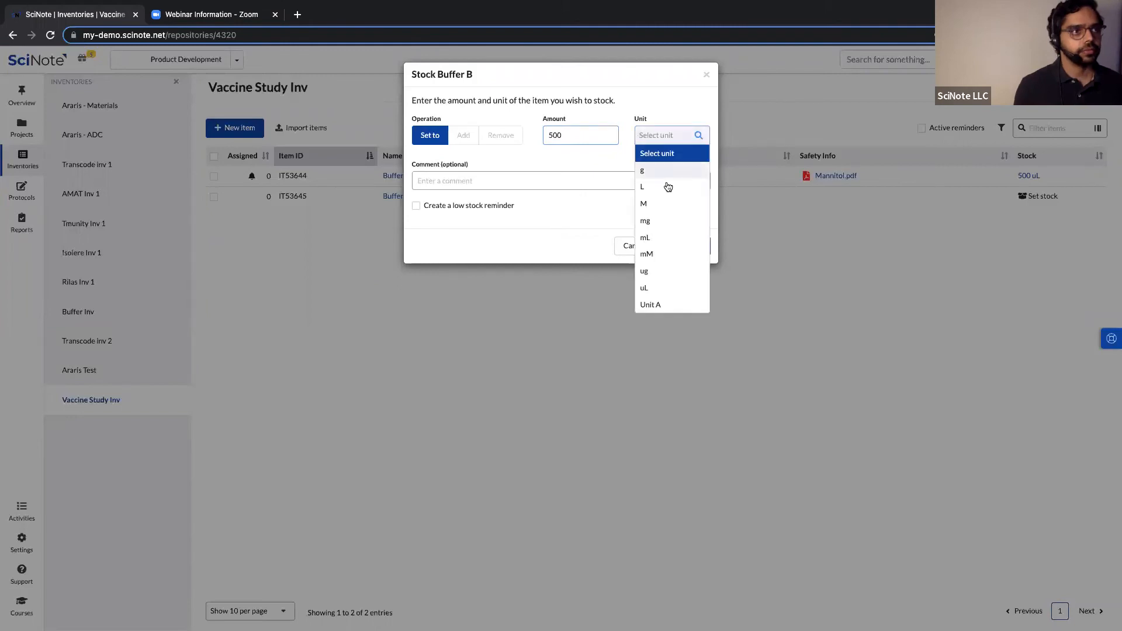
pyautogui.click(655, 286)
pyautogui.click(445, 201)
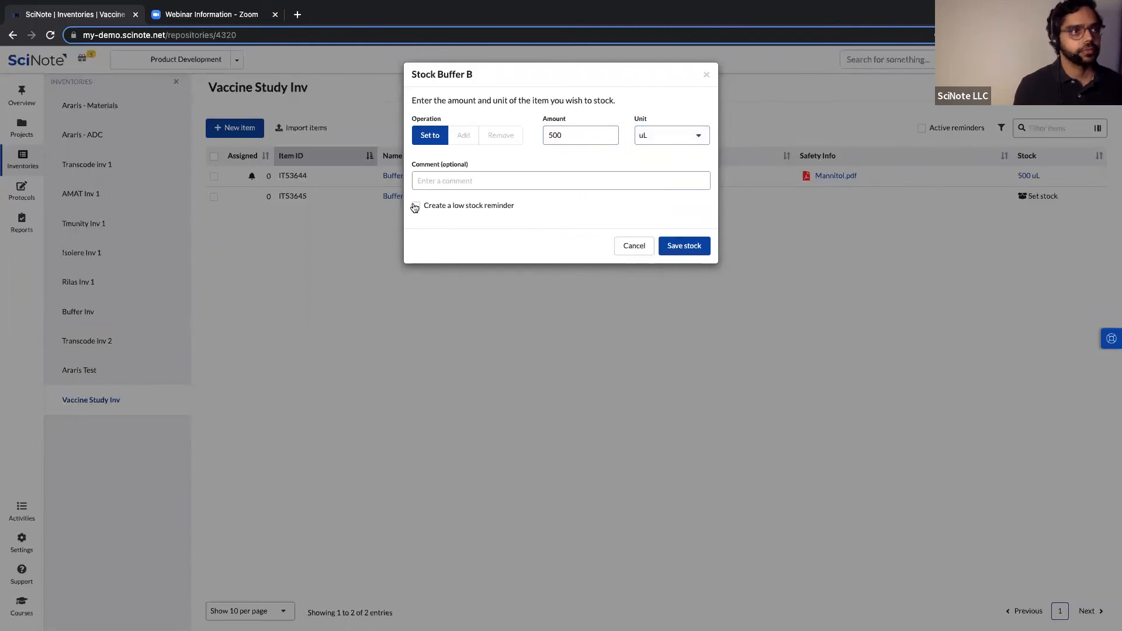
pyautogui.write('100')
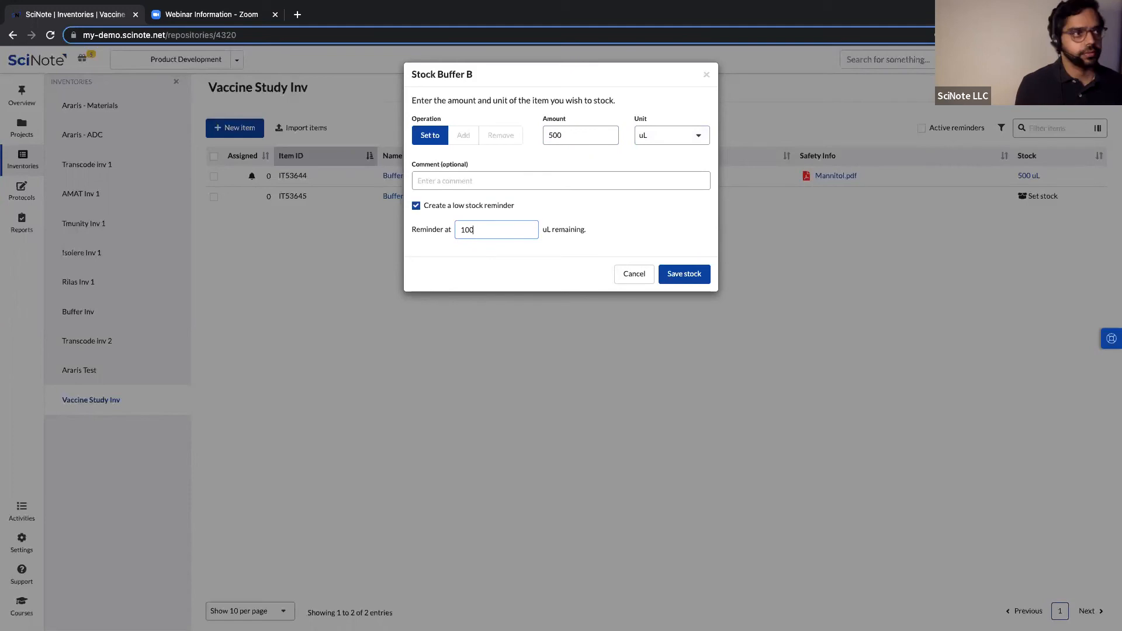
pyautogui.click(666, 272)
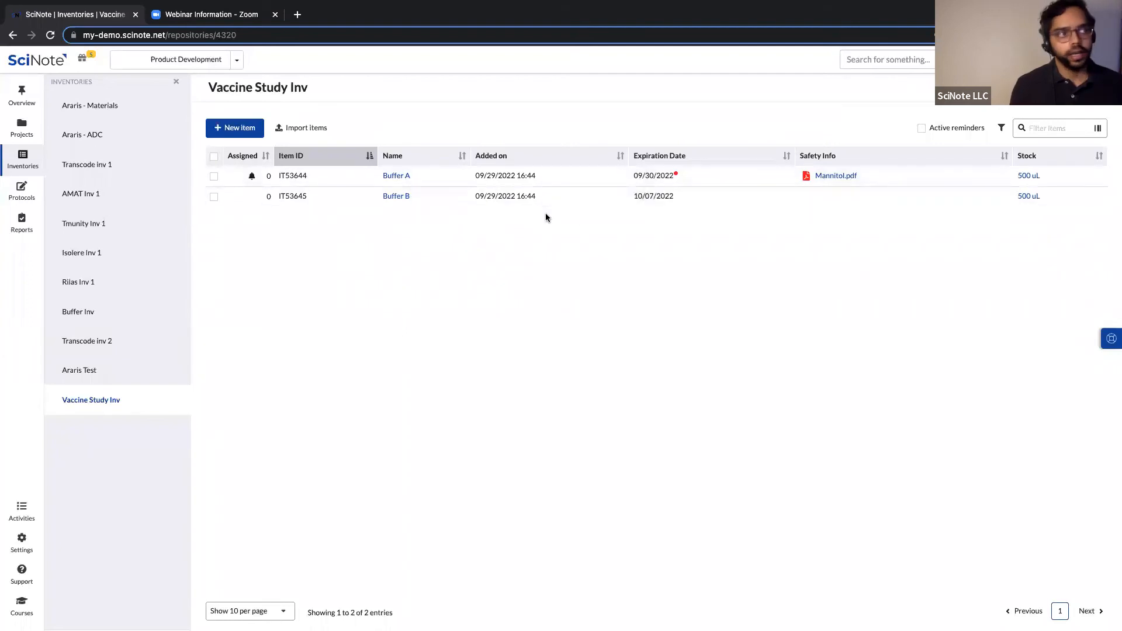
# Go to Projects > Vaccine Effectiveness Study > Moderna > Effectiveness in adults task.
pyautogui.click(23, 138)
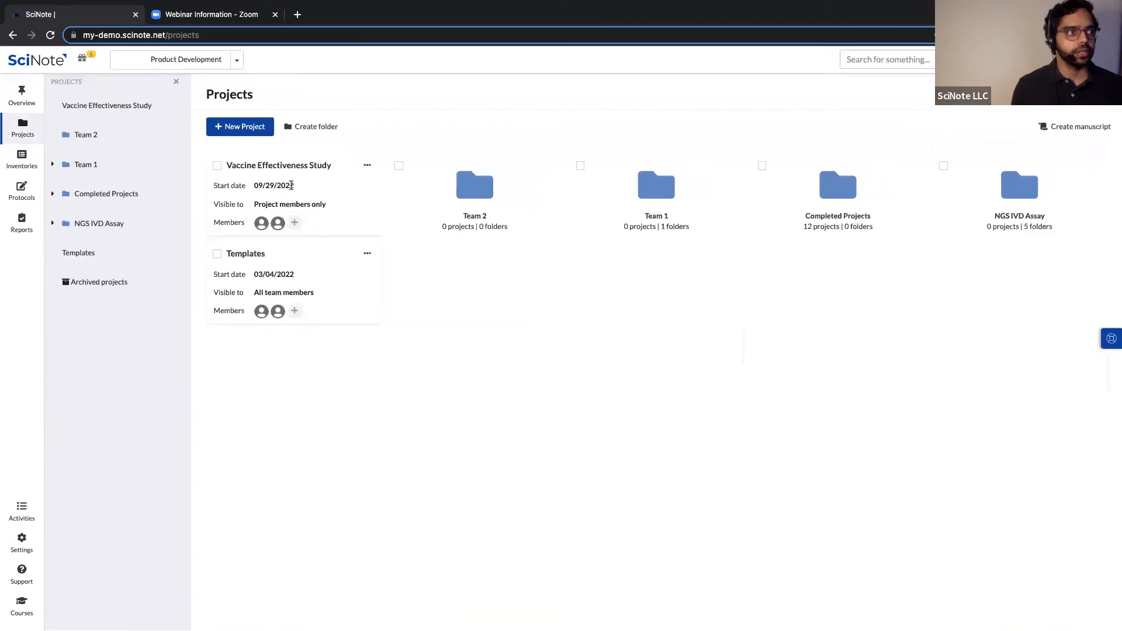
pyautogui.click(296, 170)
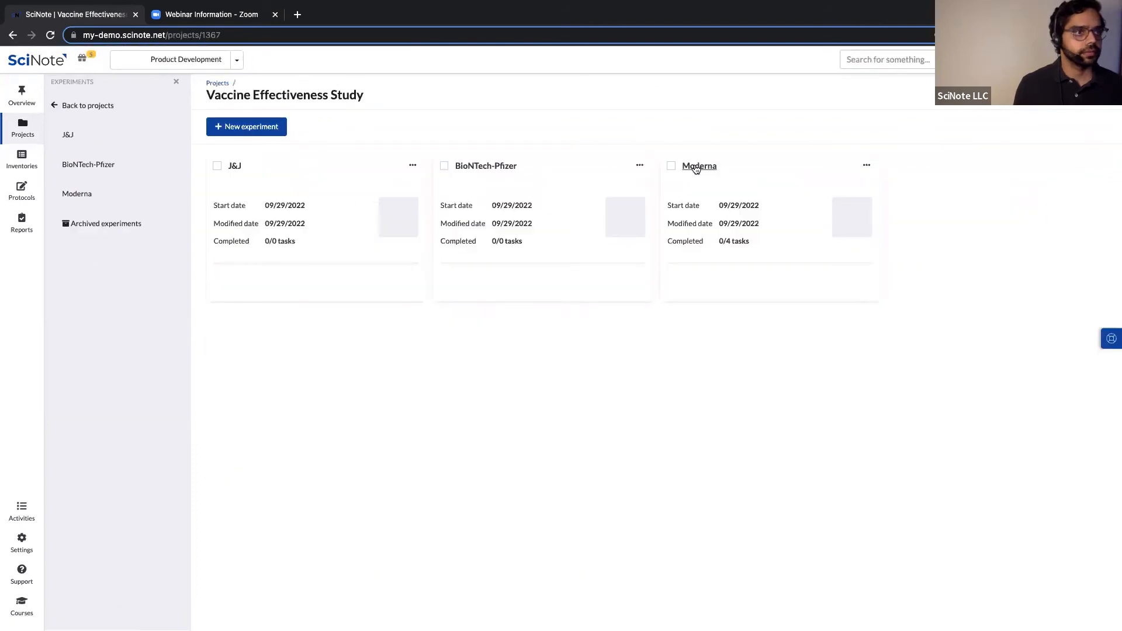
pyautogui.click(696, 167)
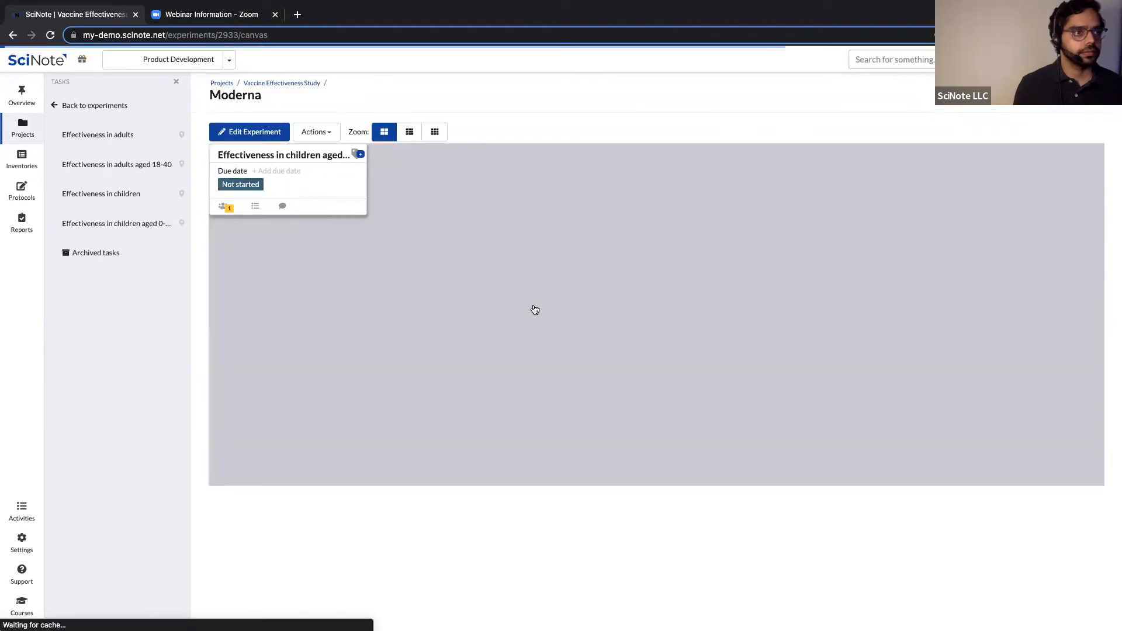
pyautogui.click(536, 305)
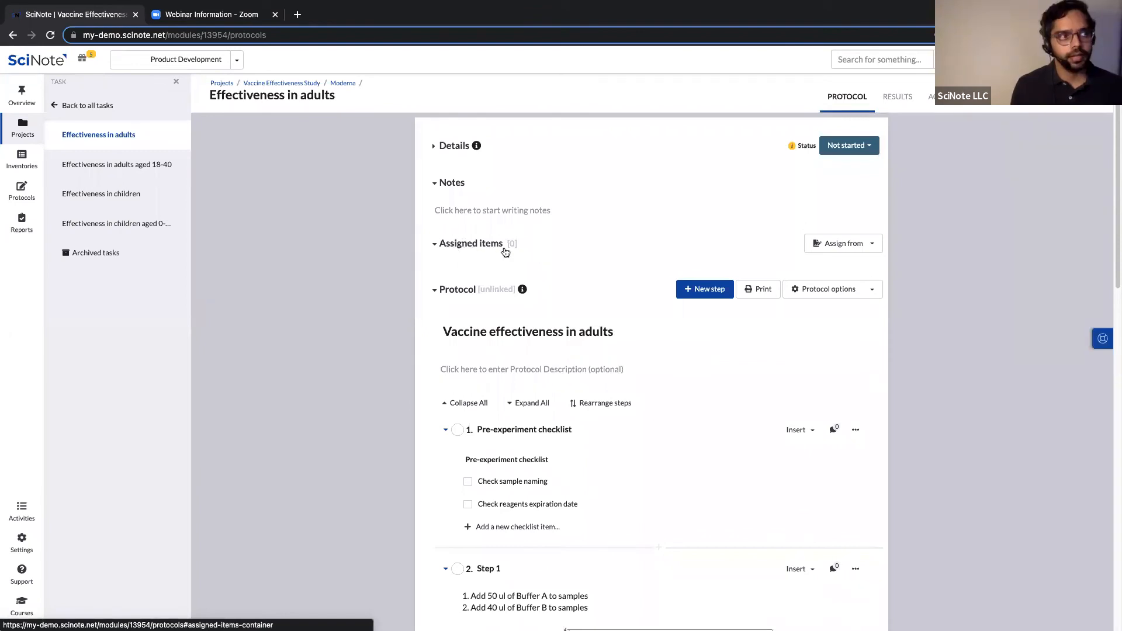
# Choose Vaccine Study Inv, select Buffer A and Buffer B, and assign them to this task only.
pyautogui.click(874, 246)
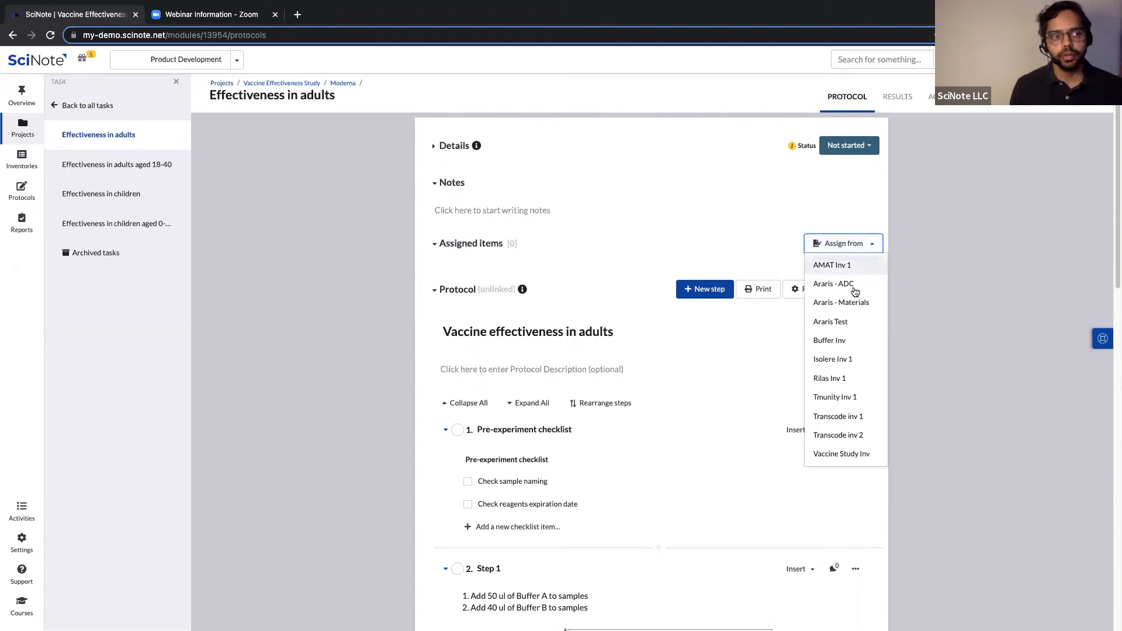
pyautogui.click(853, 454)
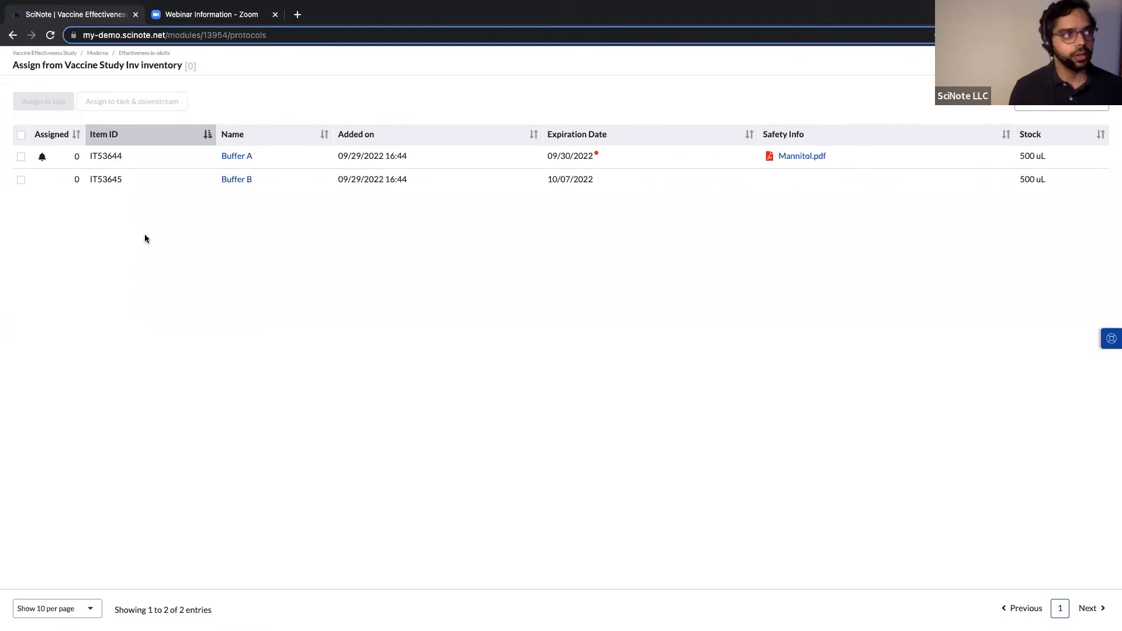
pyautogui.click(42, 156)
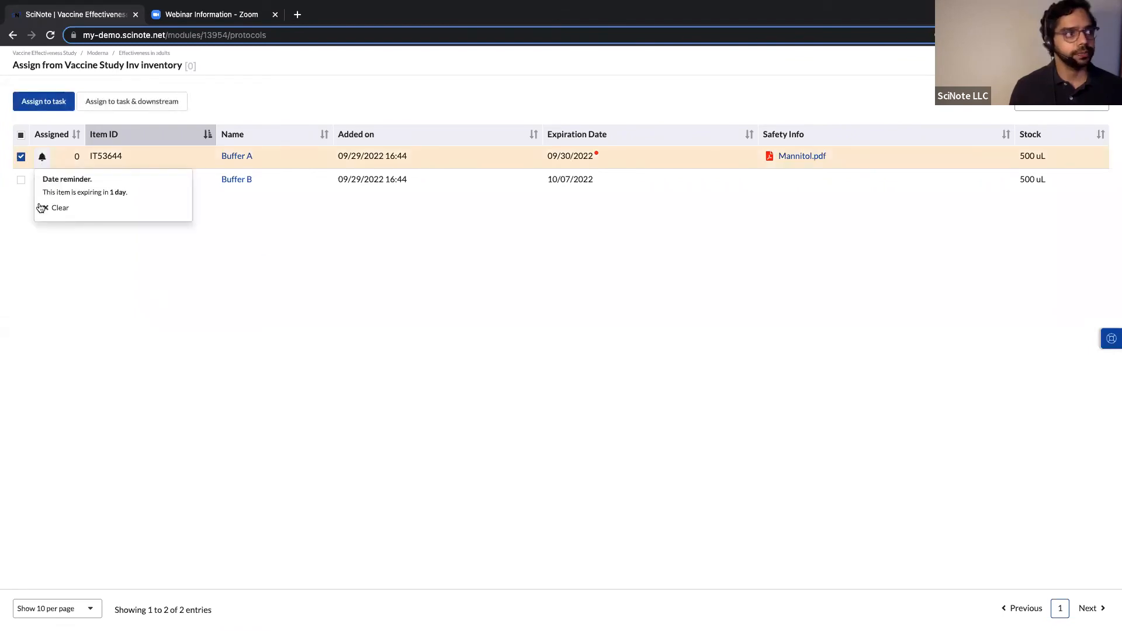
pyautogui.click(21, 157)
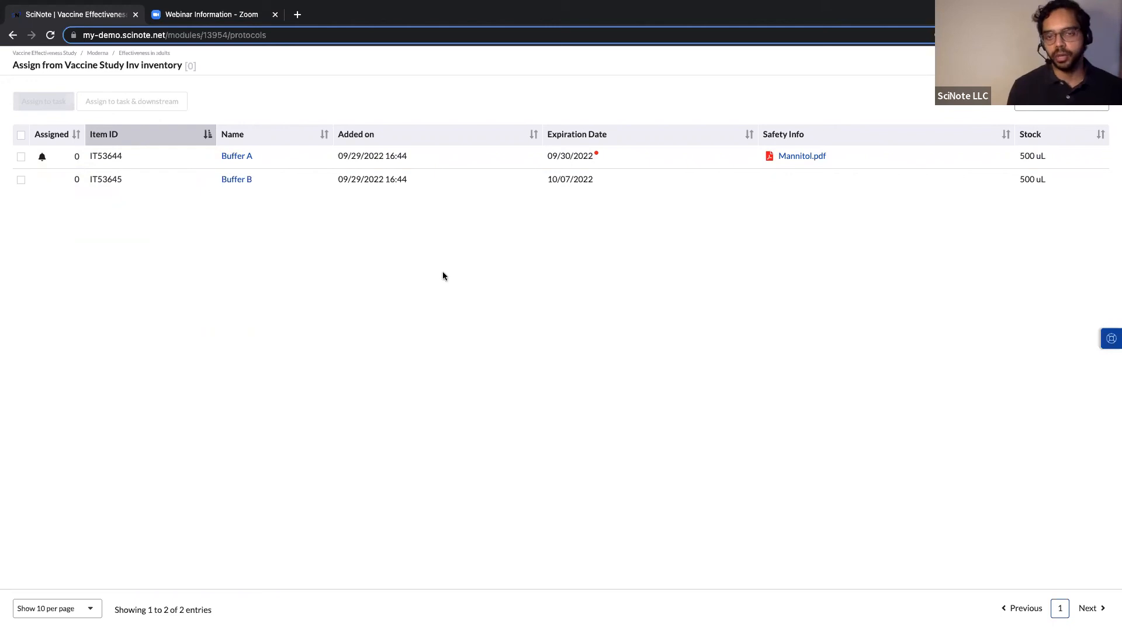
pyautogui.click(20, 156)
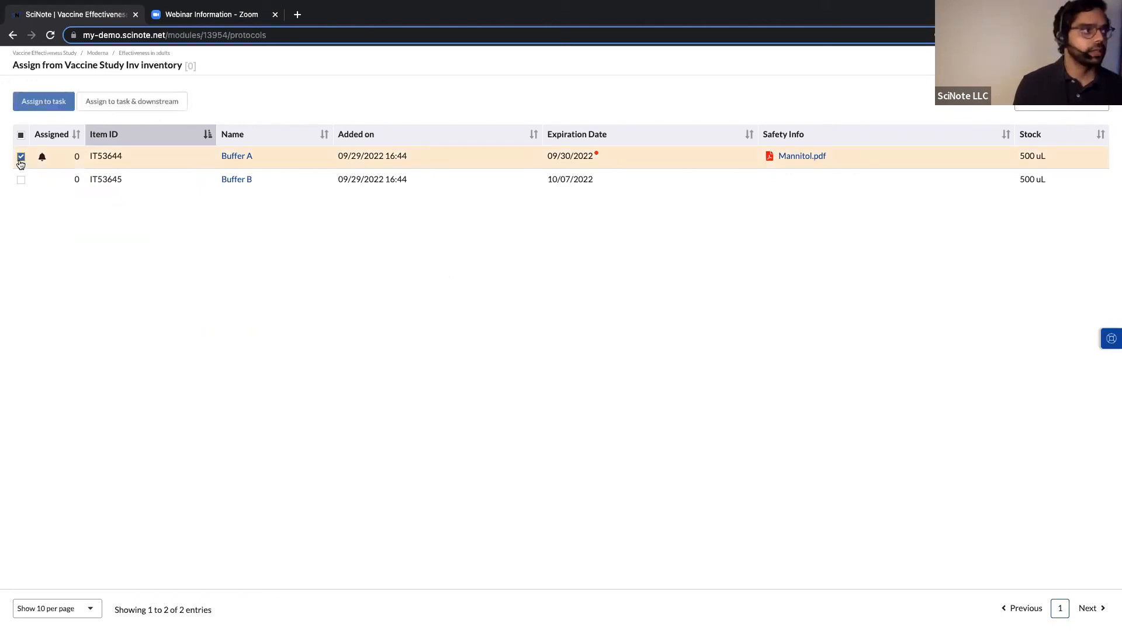
pyautogui.click(21, 180)
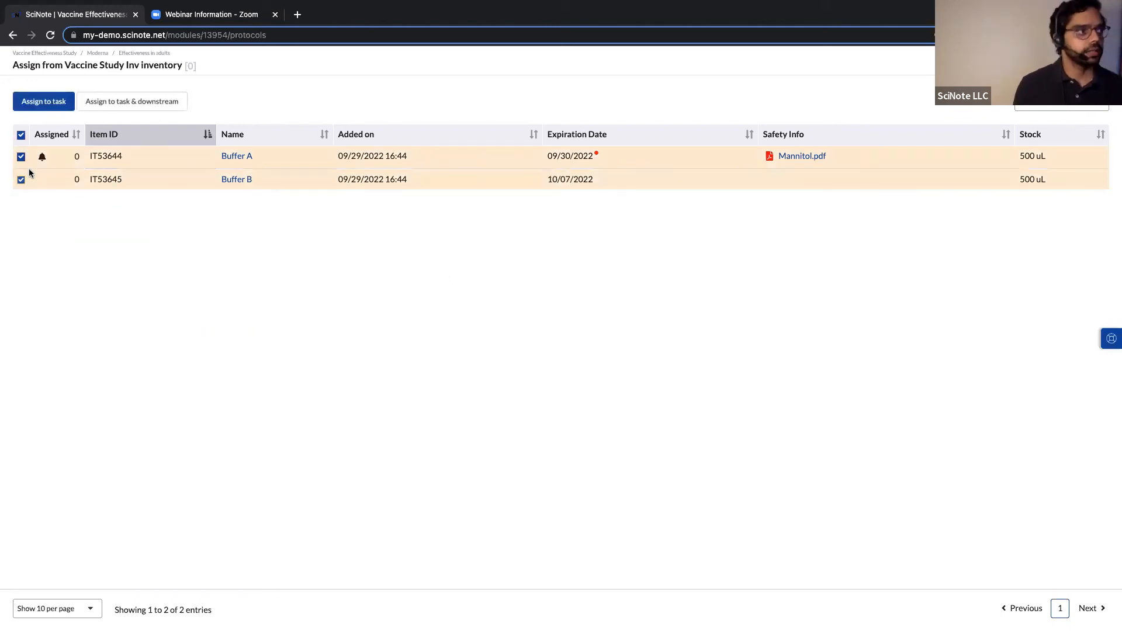
pyautogui.click(34, 103)
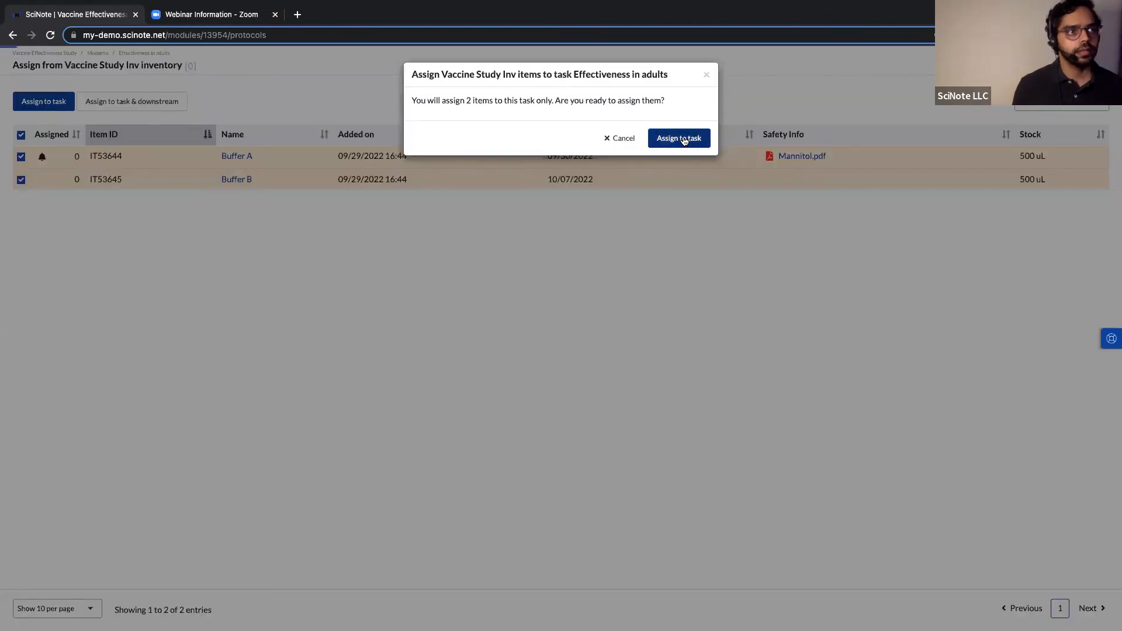
pyautogui.click(683, 140)
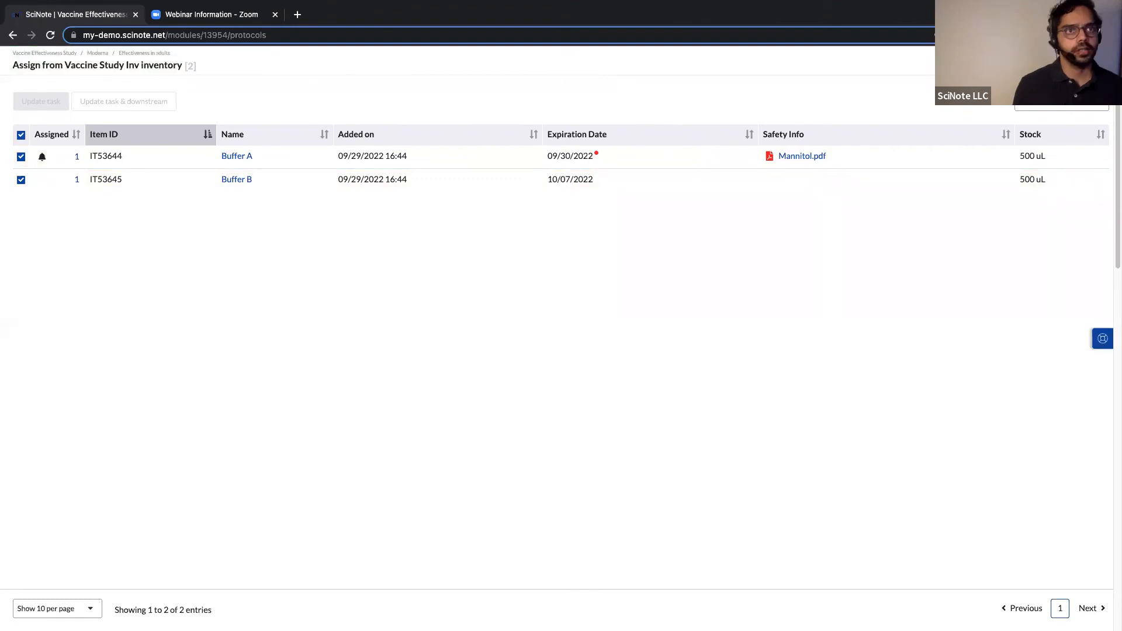
# On the task's protocol, record 450 uL of Buffer A consumed.
pyautogui.click(1102, 61)
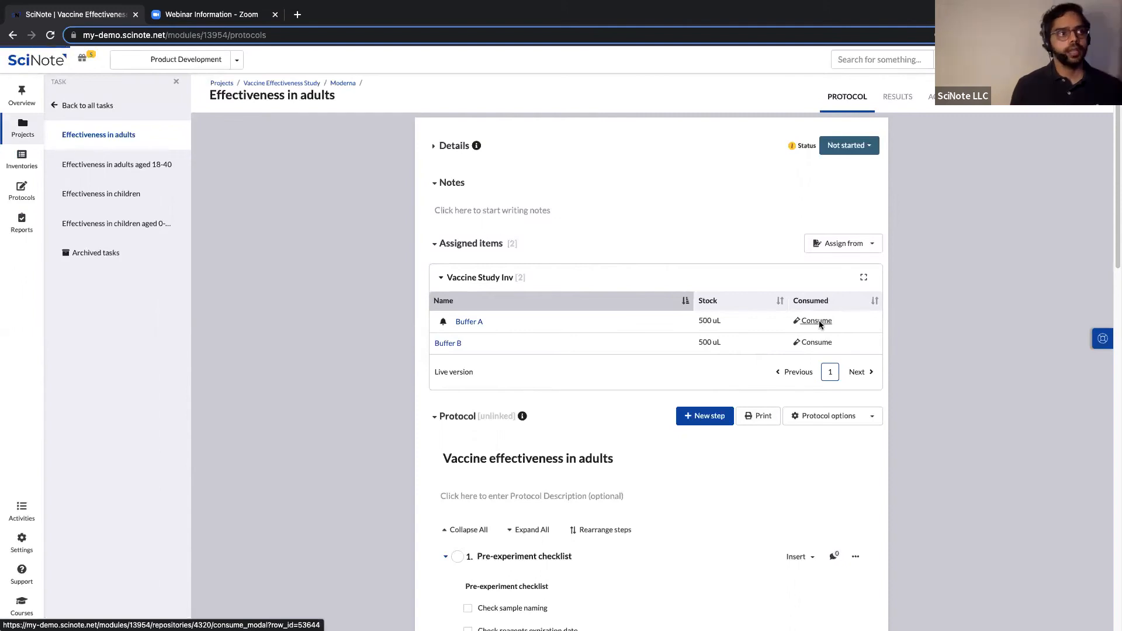
pyautogui.click(819, 320)
pyautogui.write('450')
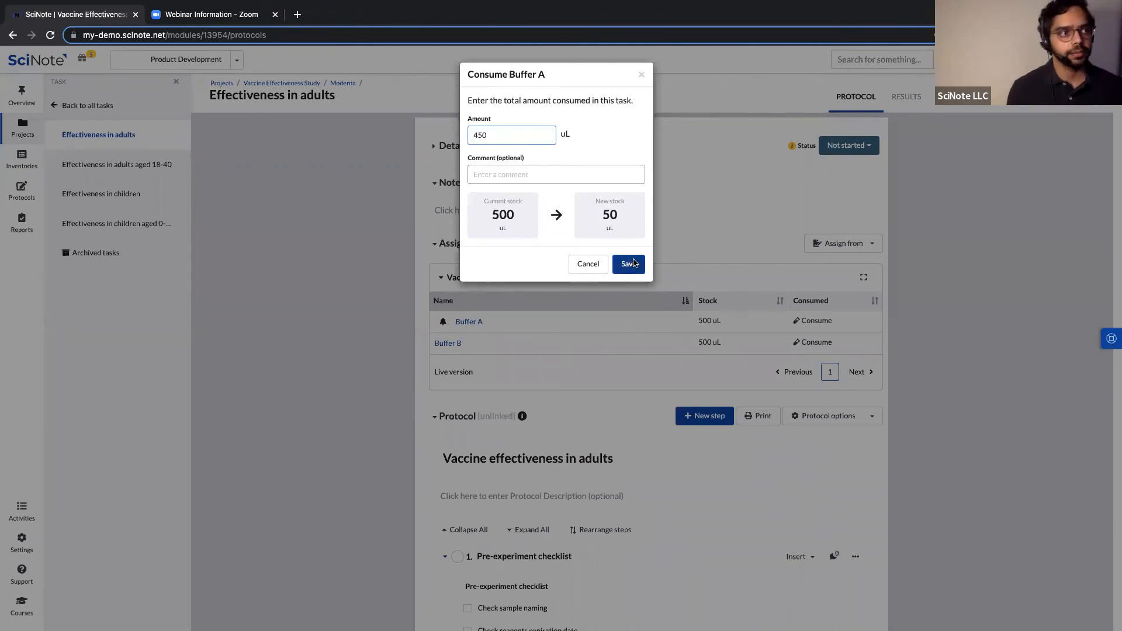
pyautogui.press('Return')
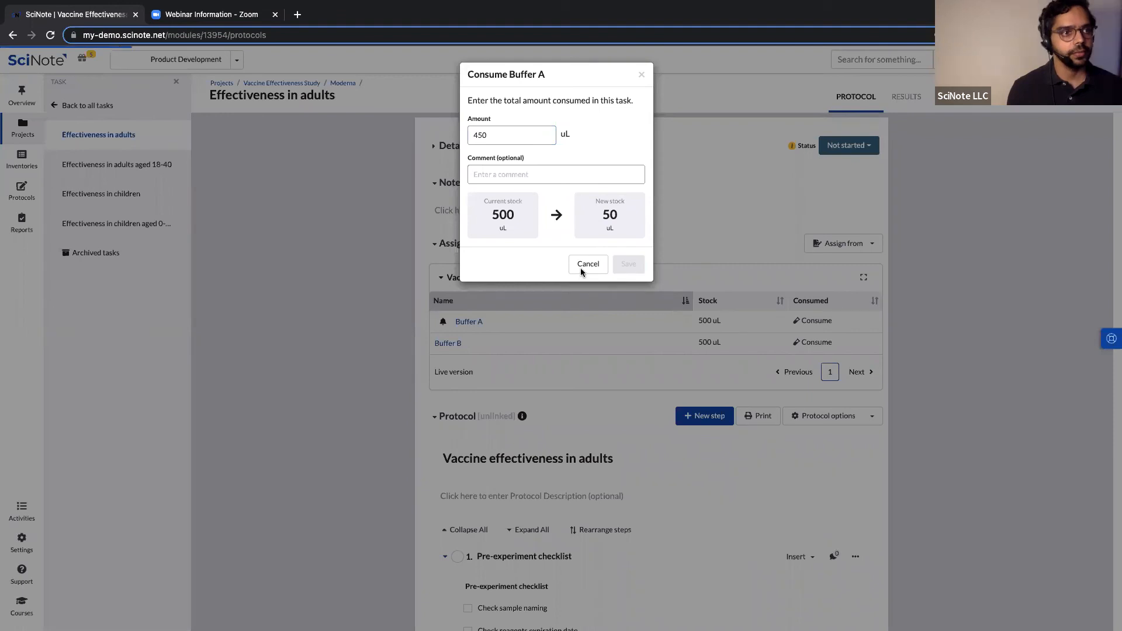
# Record 50 uL of Buffer B consumed, then check Buffer A's reminders.
pyautogui.click(813, 342)
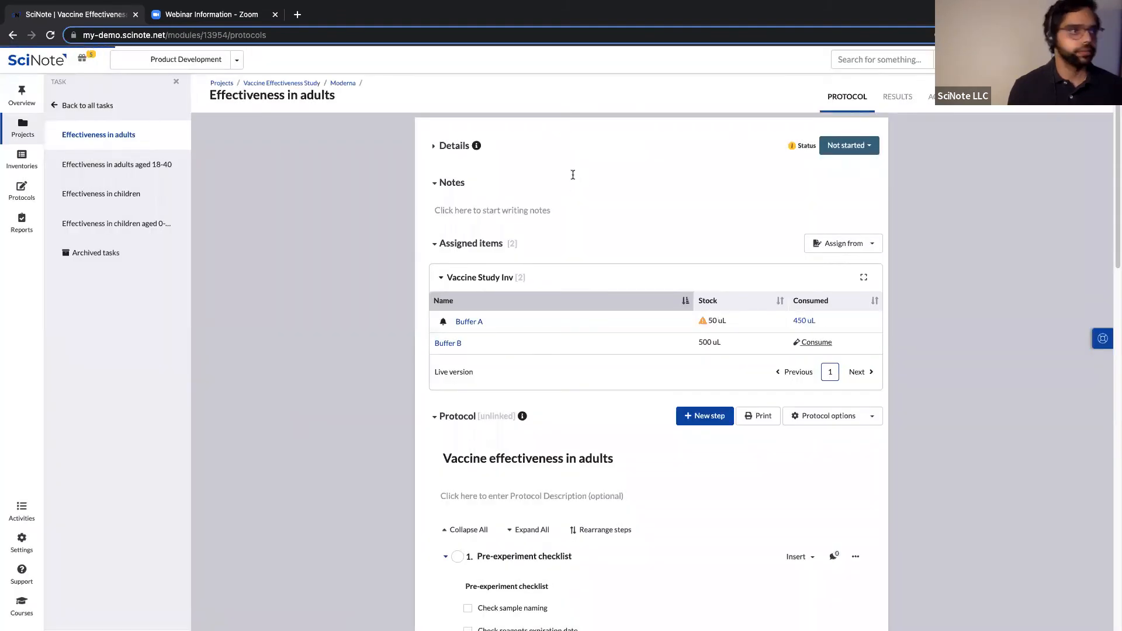
pyautogui.click(556, 170)
pyautogui.click(526, 135)
pyautogui.write('50')
pyautogui.click(624, 262)
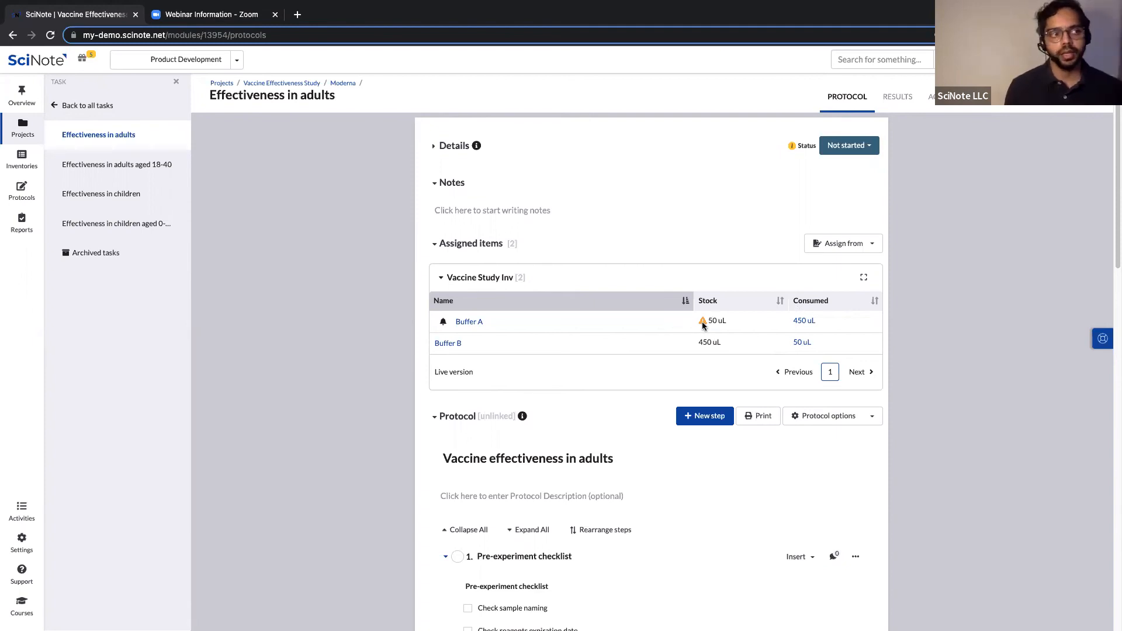
pyautogui.click(443, 323)
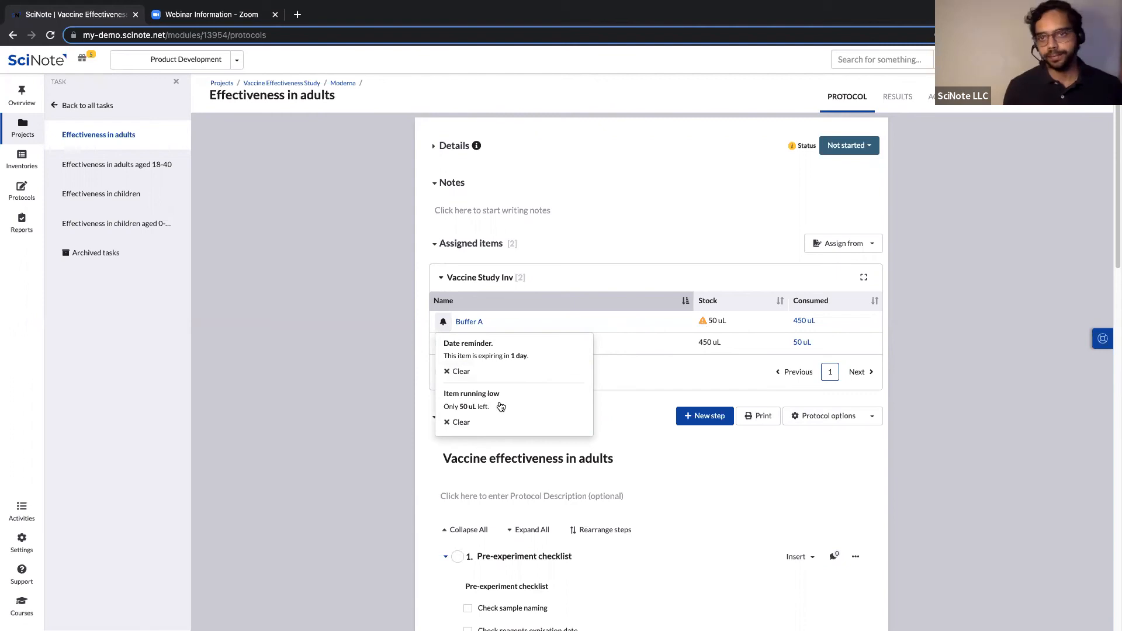
pyautogui.click(357, 337)
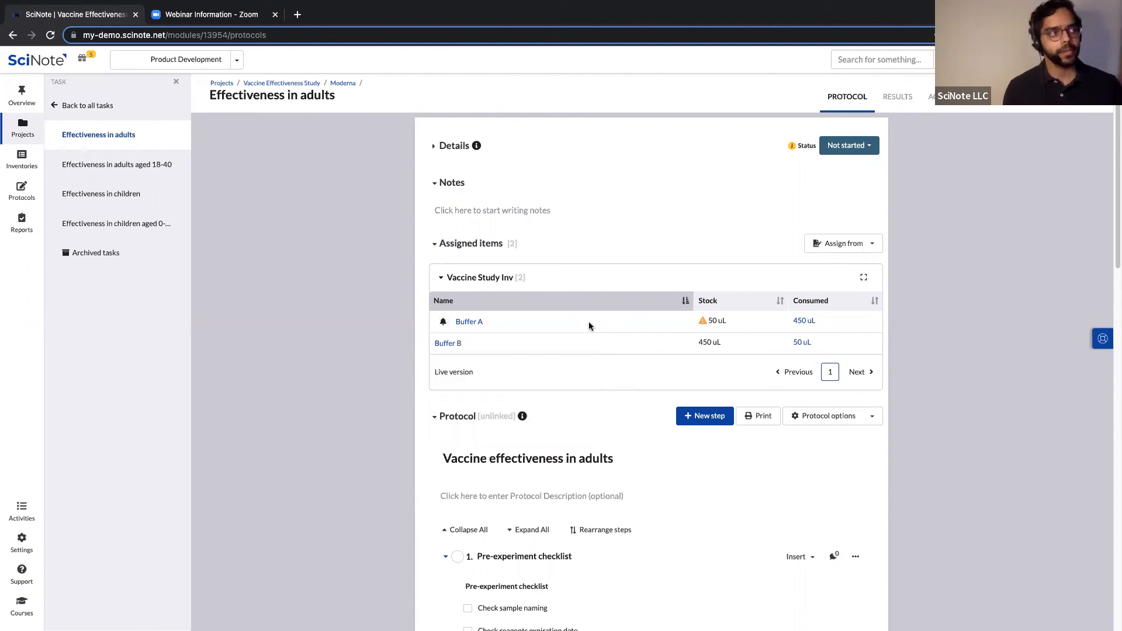
# In Vaccine Study Inv, check Buffer A's reminders and open its assigned Effectiveness in adults task.
pyautogui.click(21, 160)
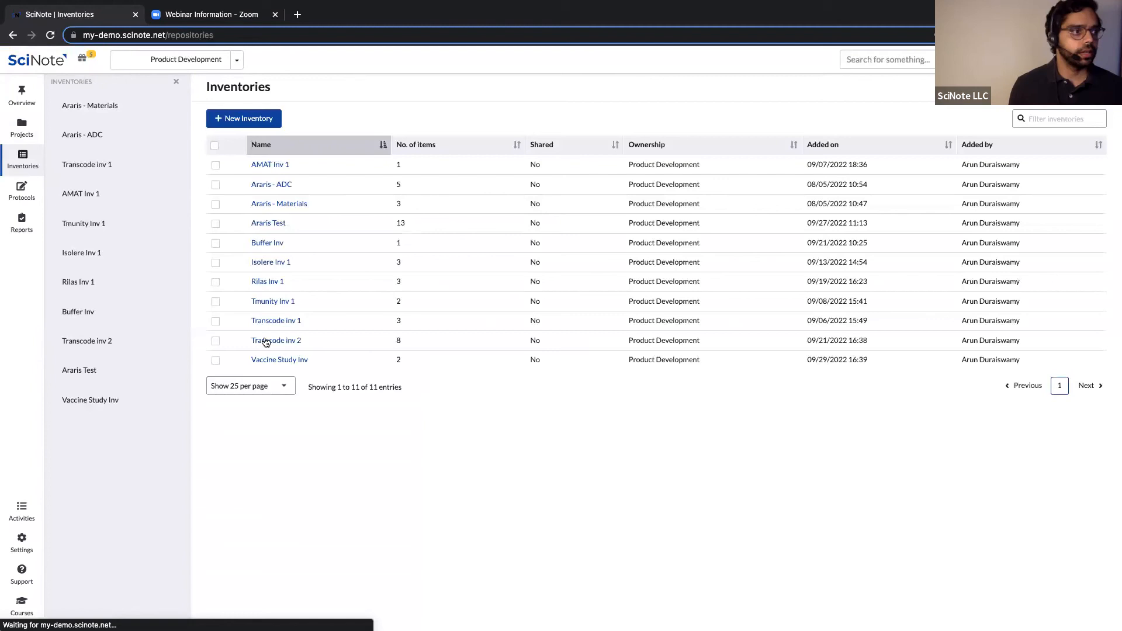
pyautogui.click(268, 360)
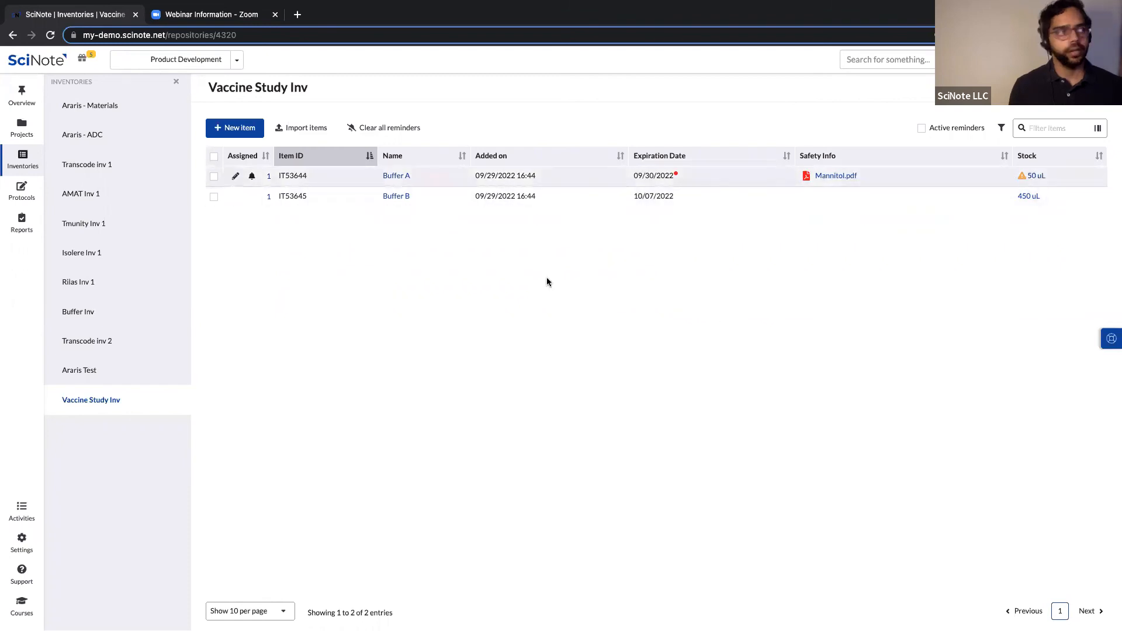
pyautogui.click(253, 178)
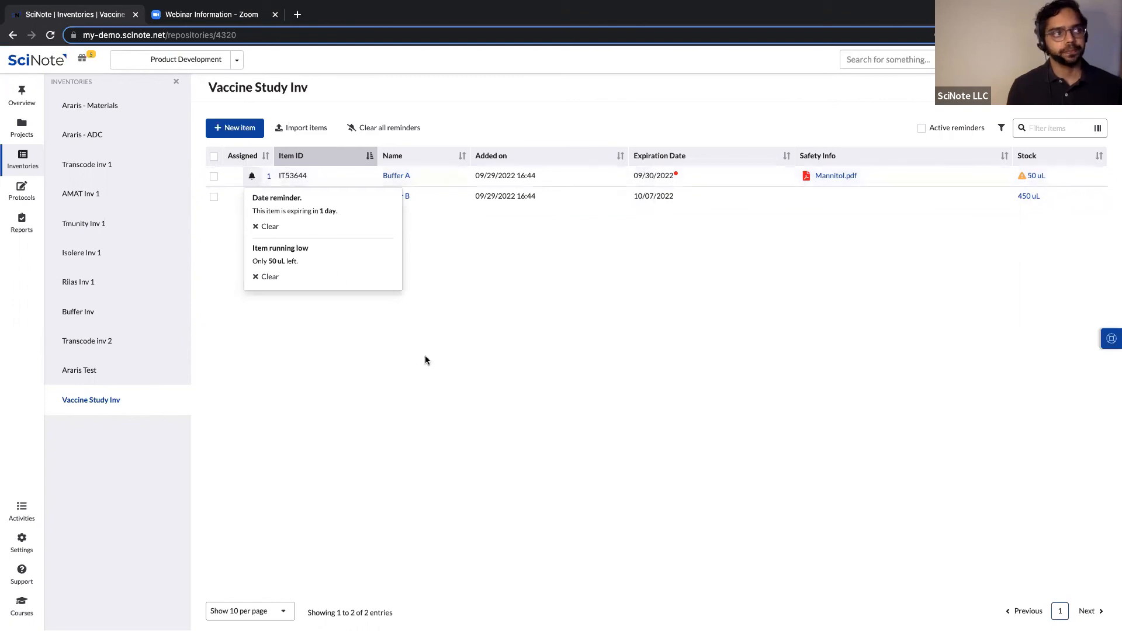
pyautogui.click(329, 324)
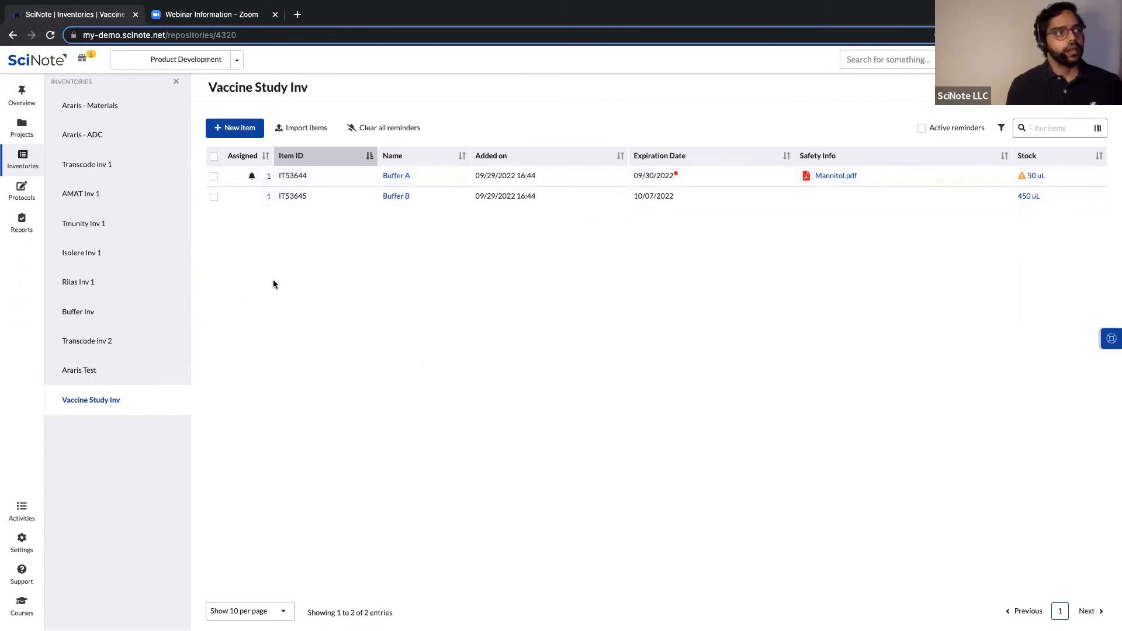
pyautogui.click(269, 176)
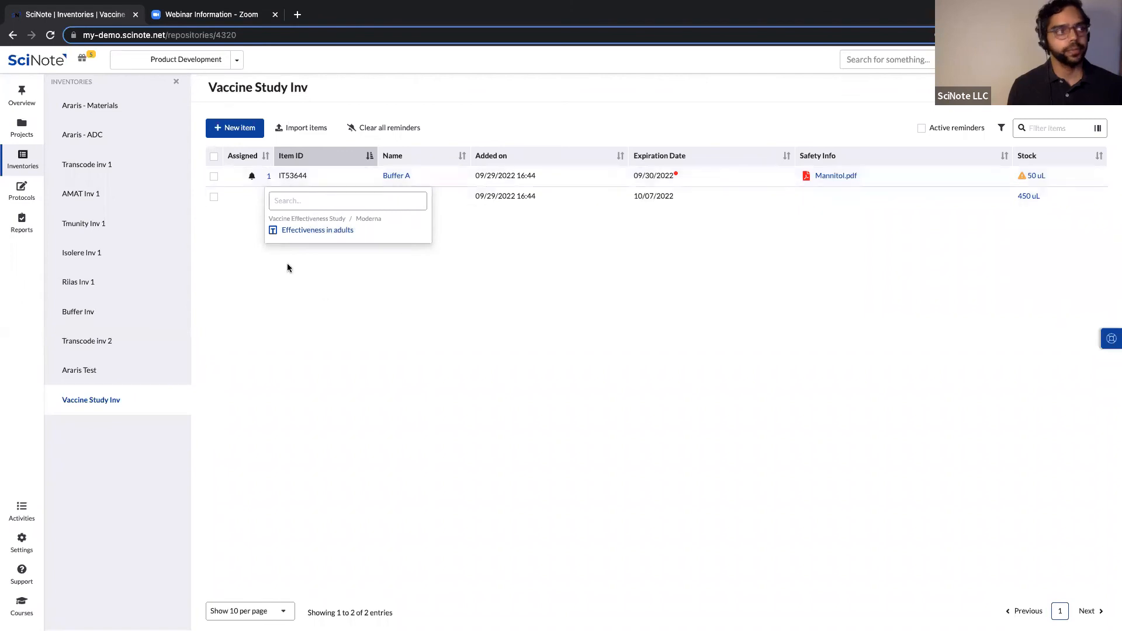
pyautogui.click(332, 232)
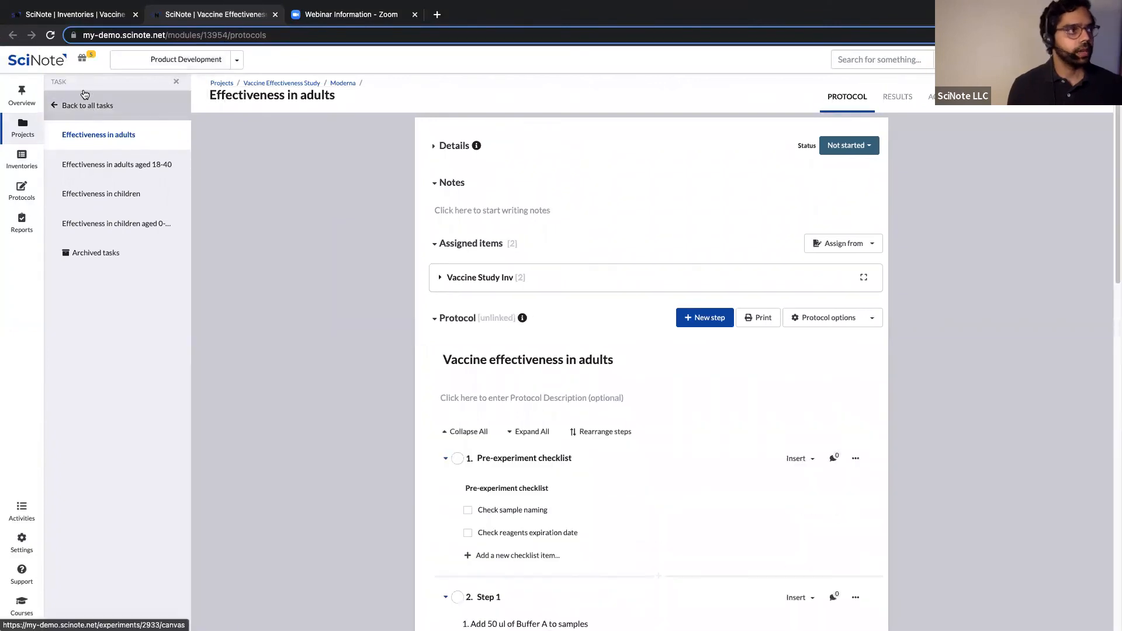
# Open the Moderna experiment in Vaccine Effectiveness Study and show its Actions menu.
pyautogui.click(26, 135)
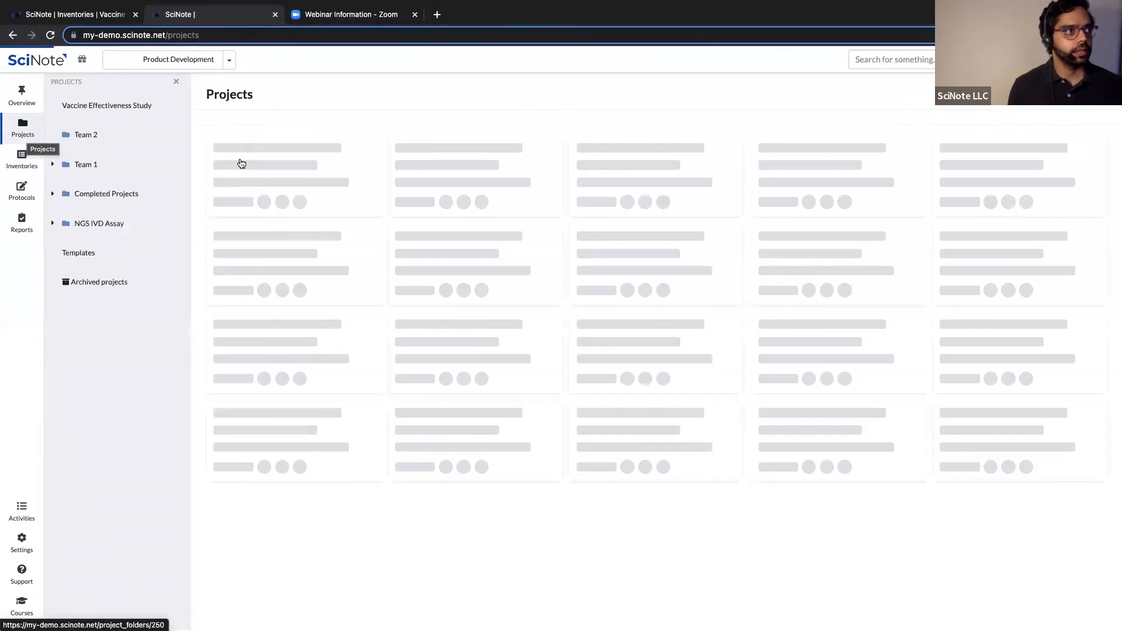
pyautogui.click(255, 166)
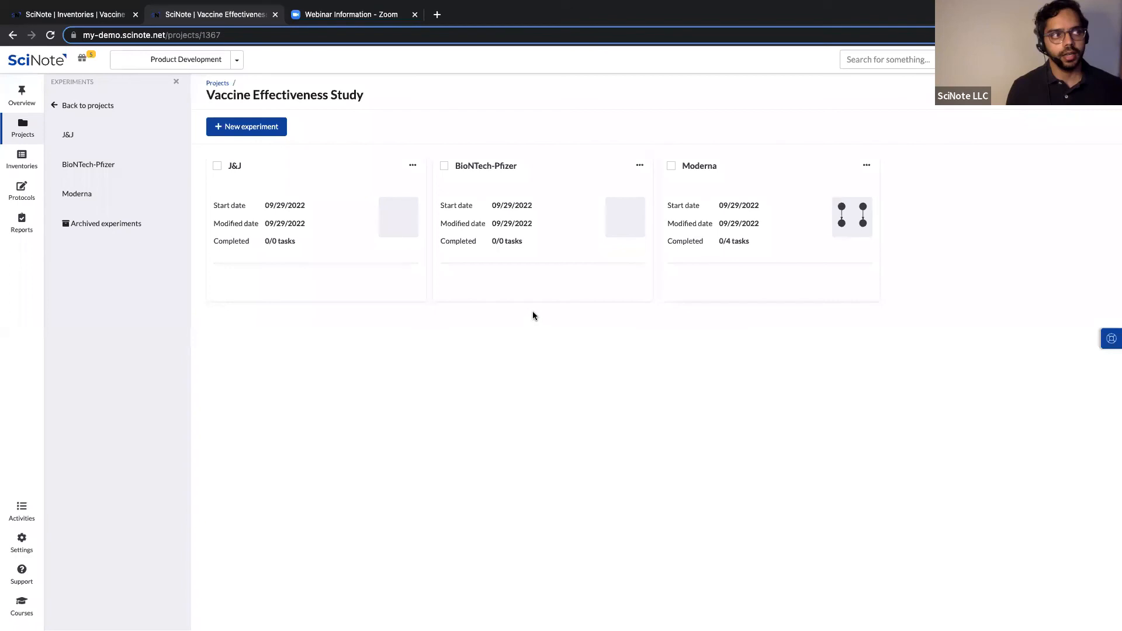
pyautogui.click(700, 167)
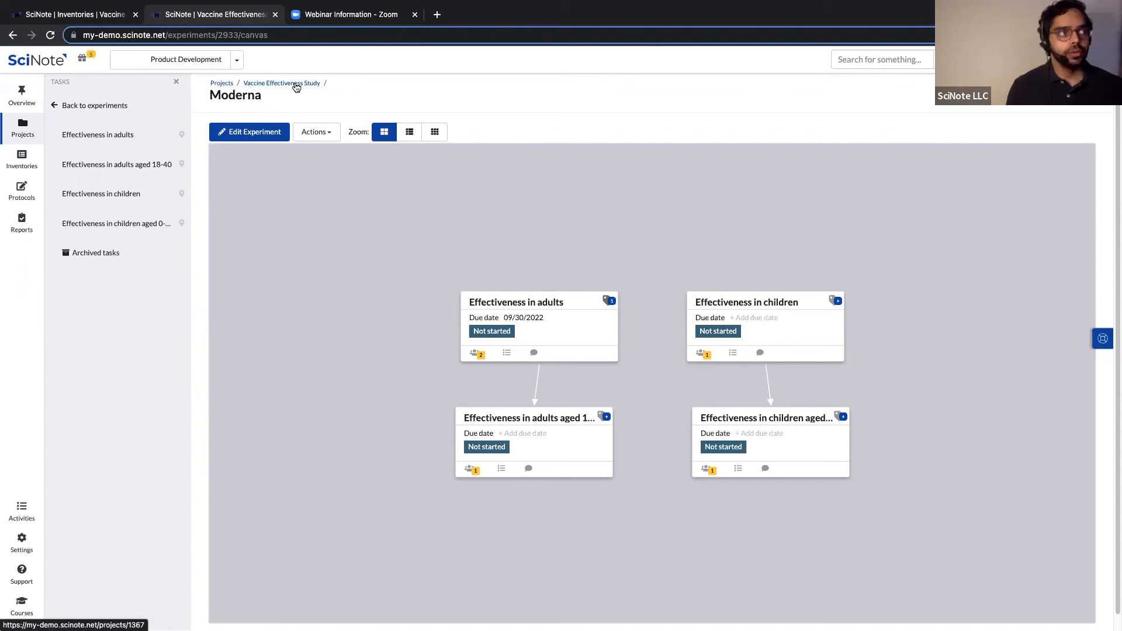
pyautogui.click(325, 101)
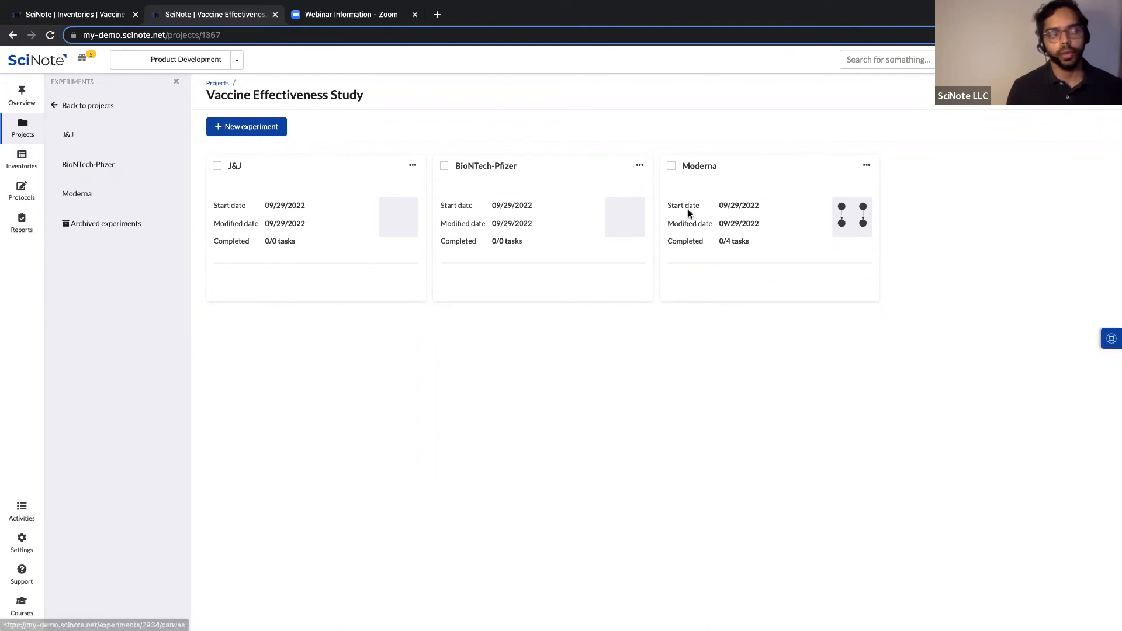
pyautogui.click(700, 167)
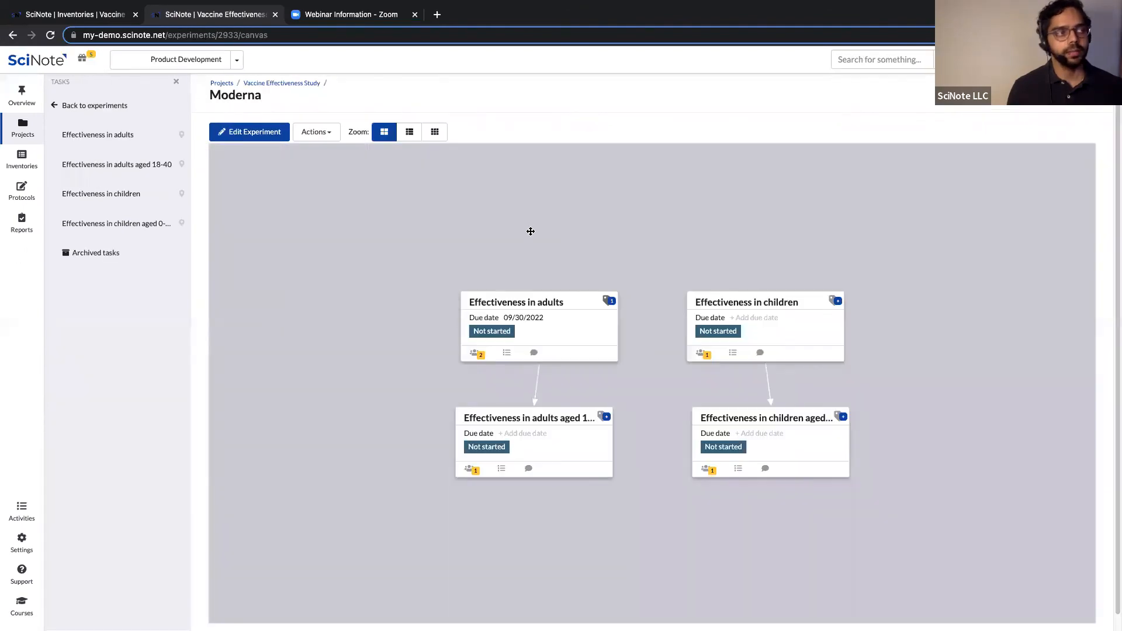
pyautogui.click(329, 133)
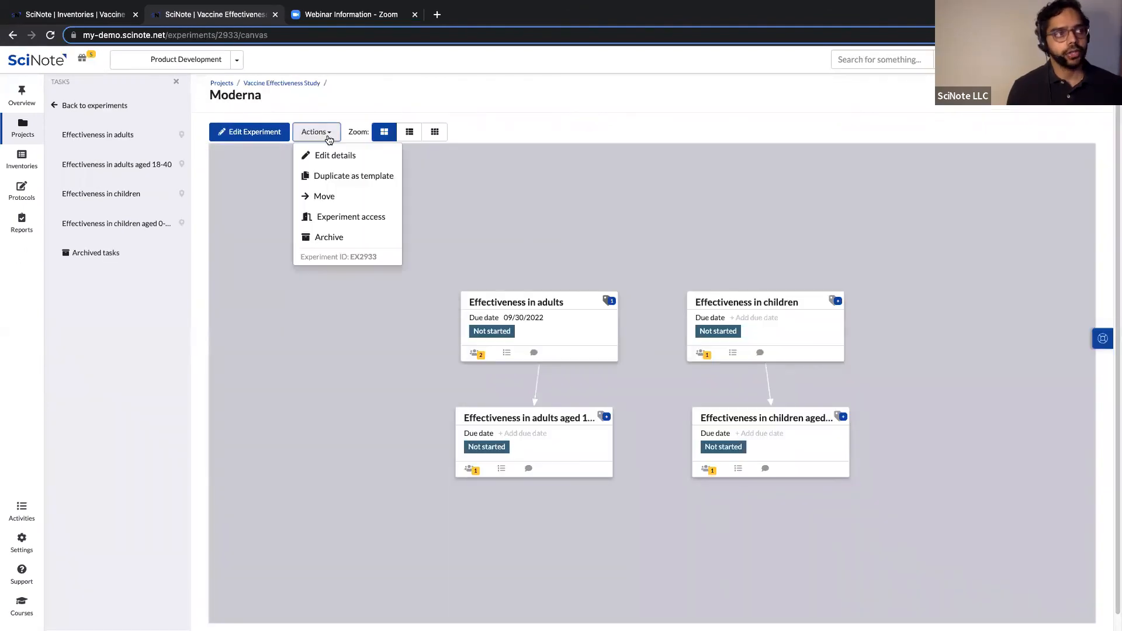
# Duplicate Moderna as a template into the current project, then return to the experiment list.
pyautogui.click(358, 177)
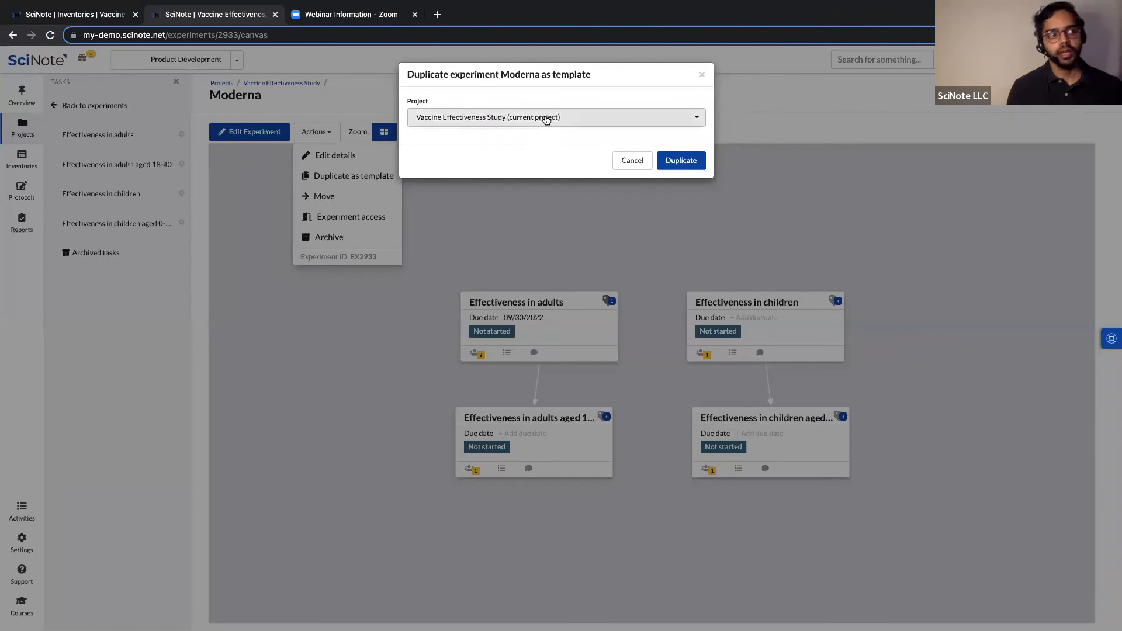
pyautogui.click(638, 124)
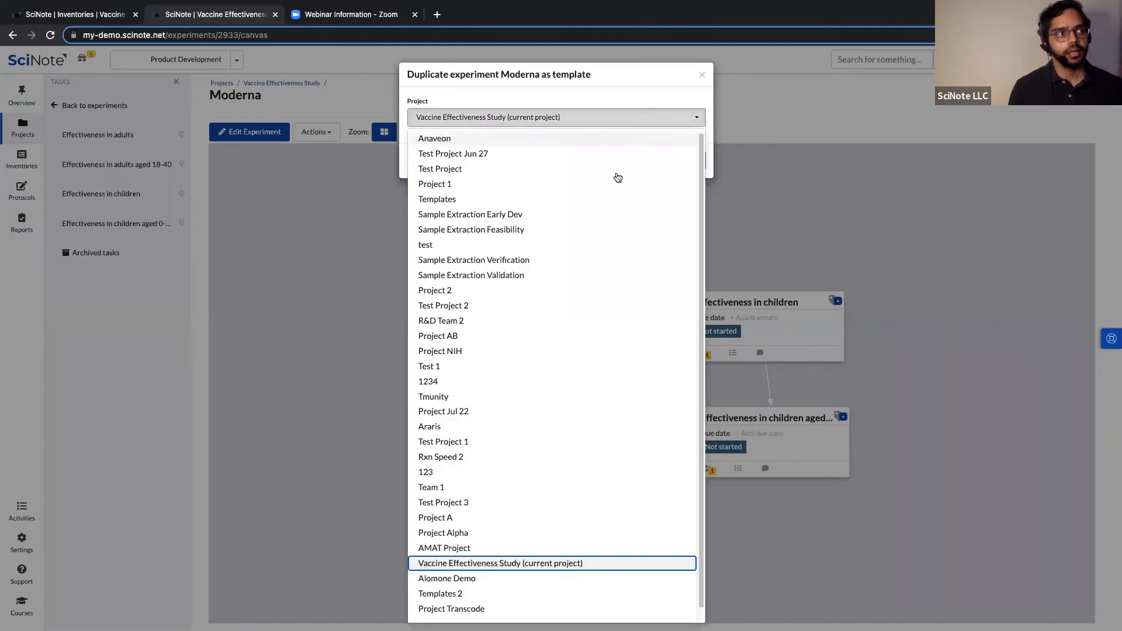
pyautogui.click(549, 564)
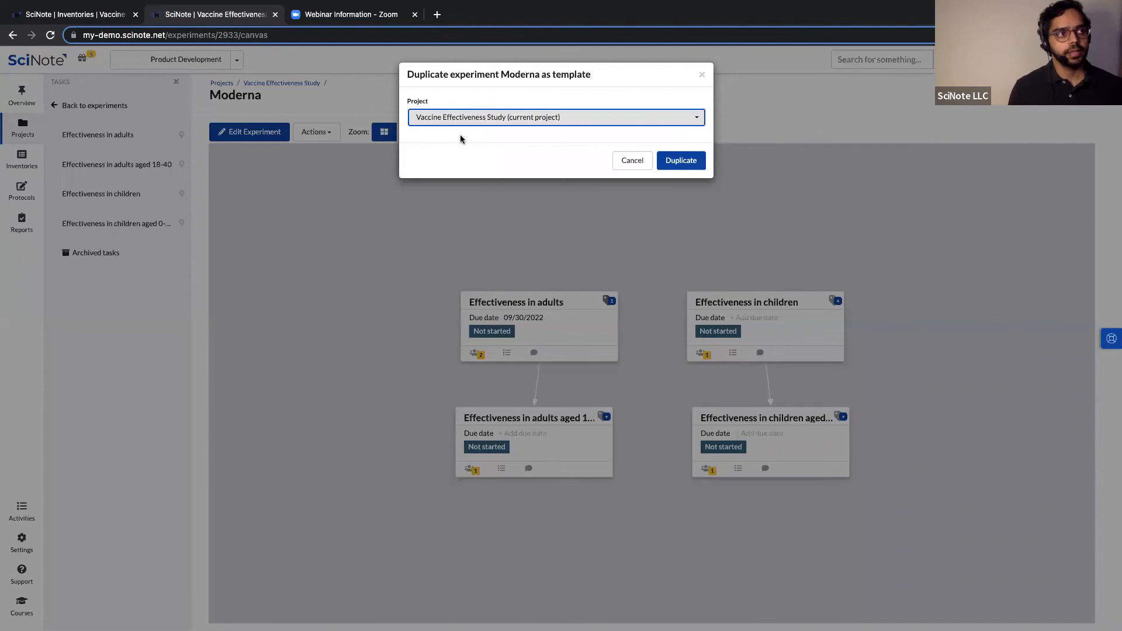
pyautogui.click(673, 162)
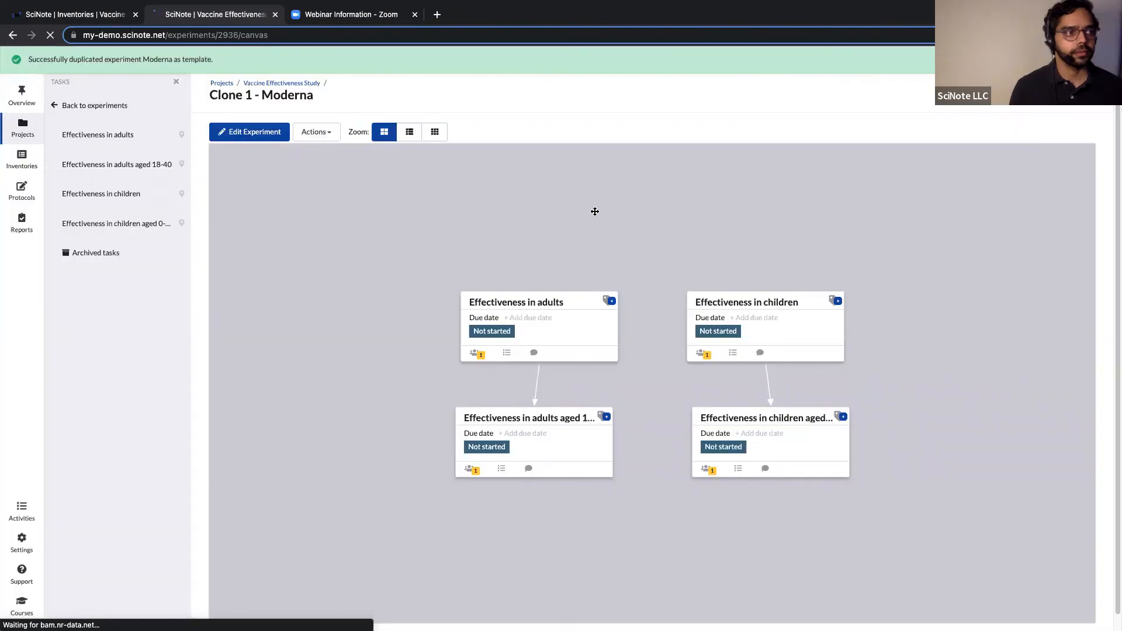
pyautogui.click(109, 109)
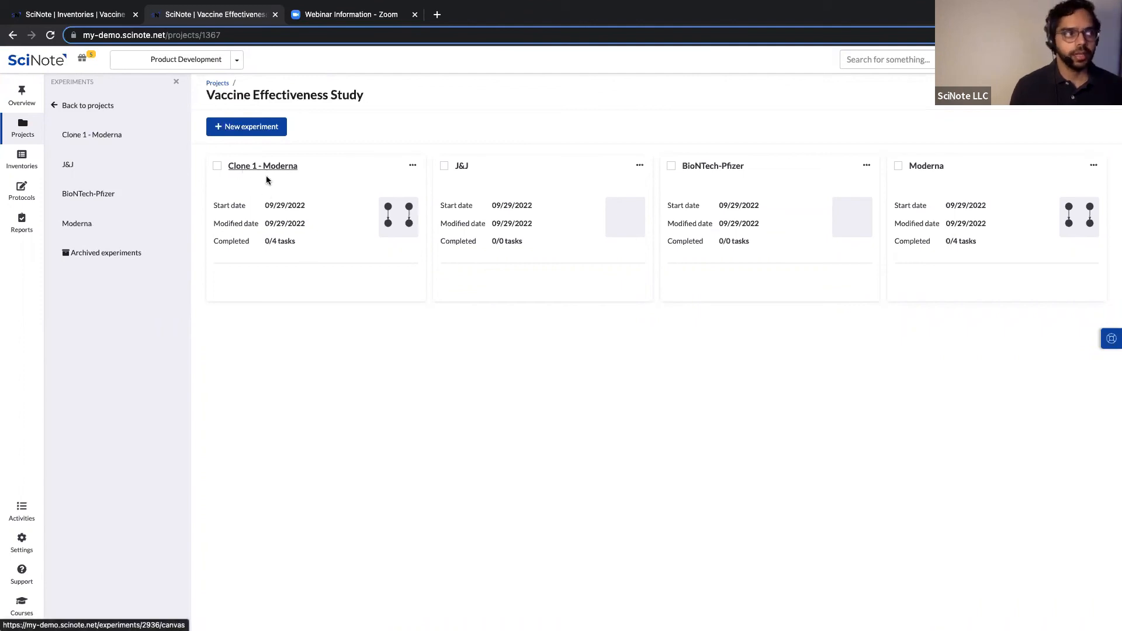
# Rename the Clone 1 - Moderna experiment to 'J&J' through Edit details.
pyautogui.click(412, 166)
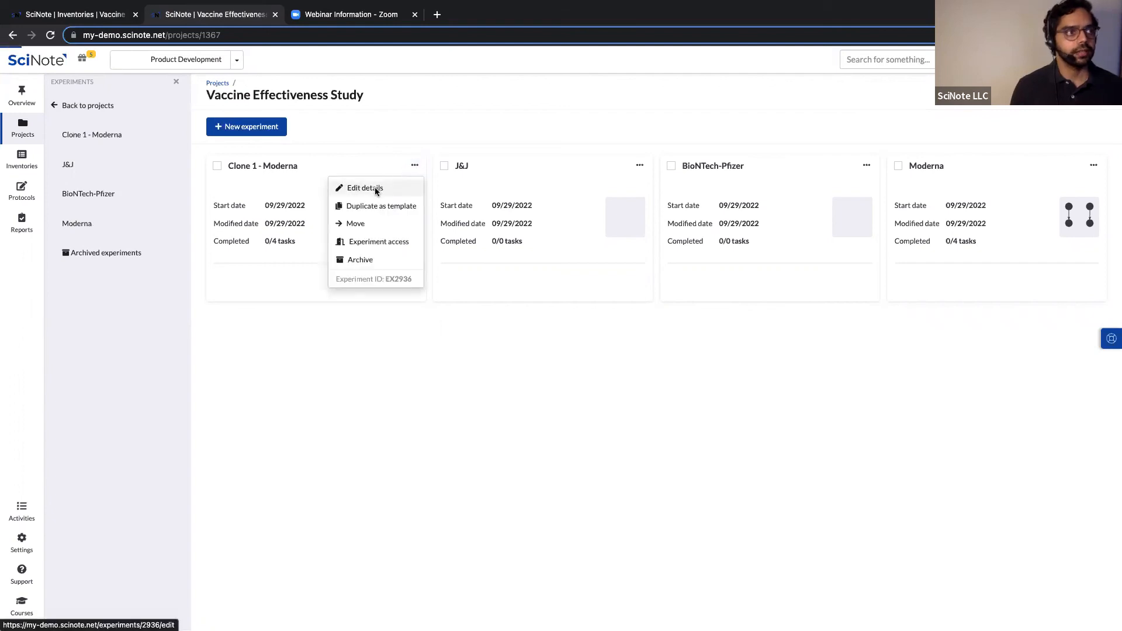
pyautogui.click(376, 190)
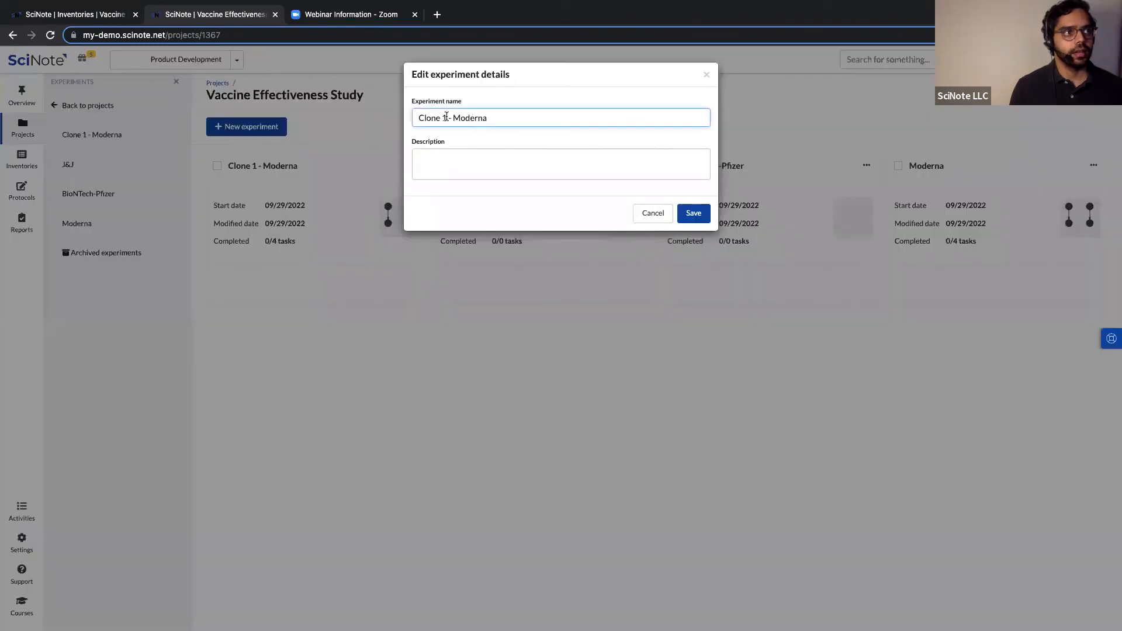
pyautogui.click(650, 214)
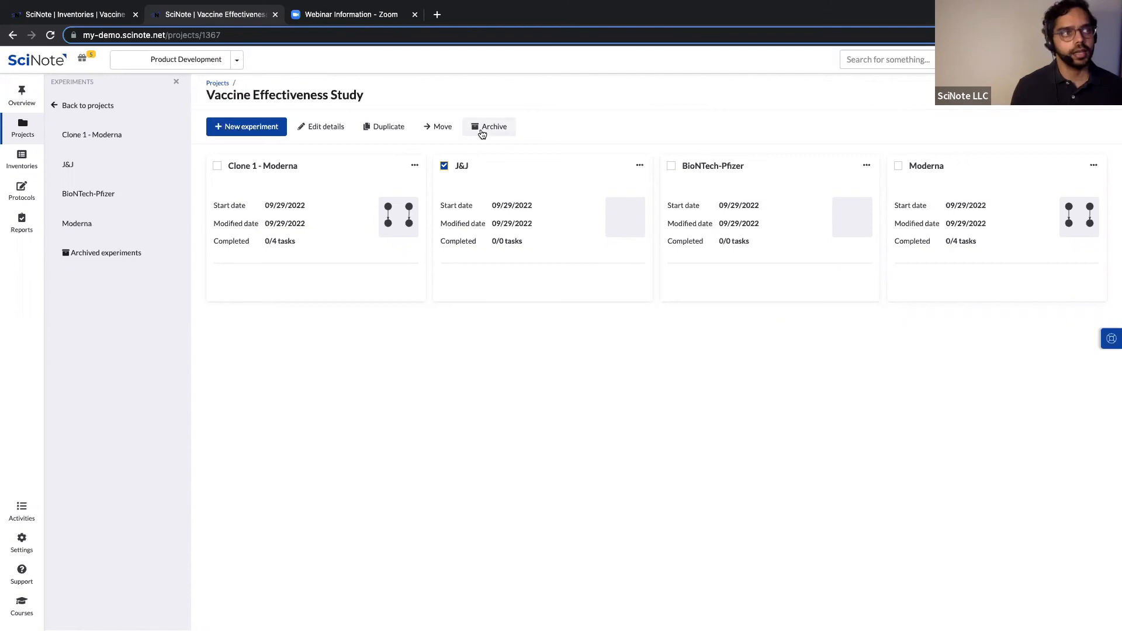
pyautogui.click(415, 166)
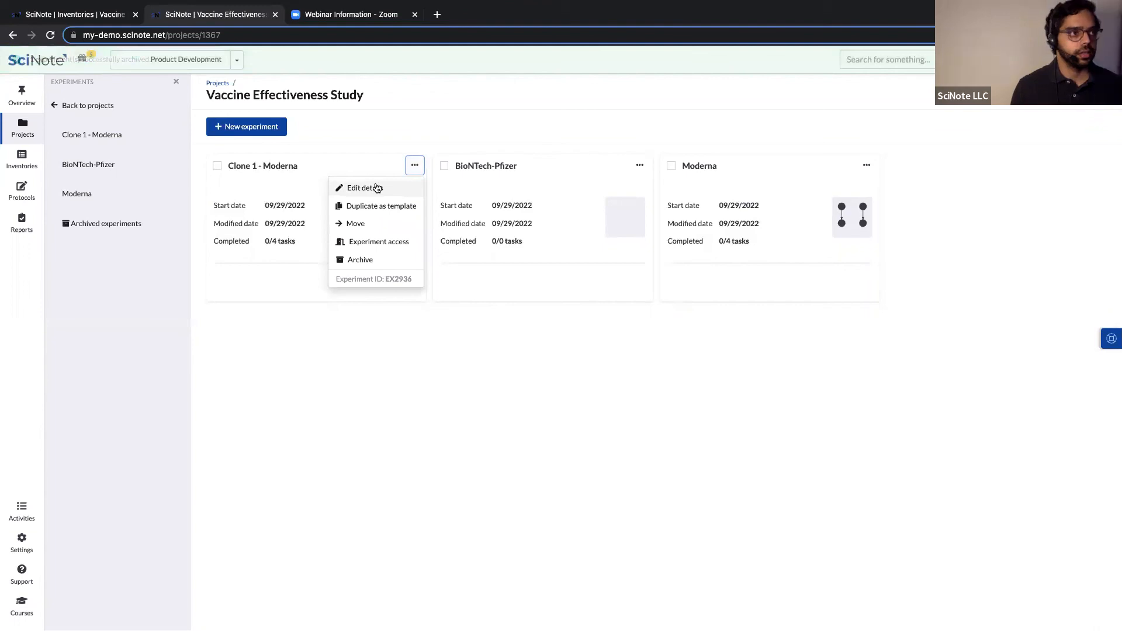
pyautogui.click(374, 188)
pyautogui.tripleClick(426, 119)
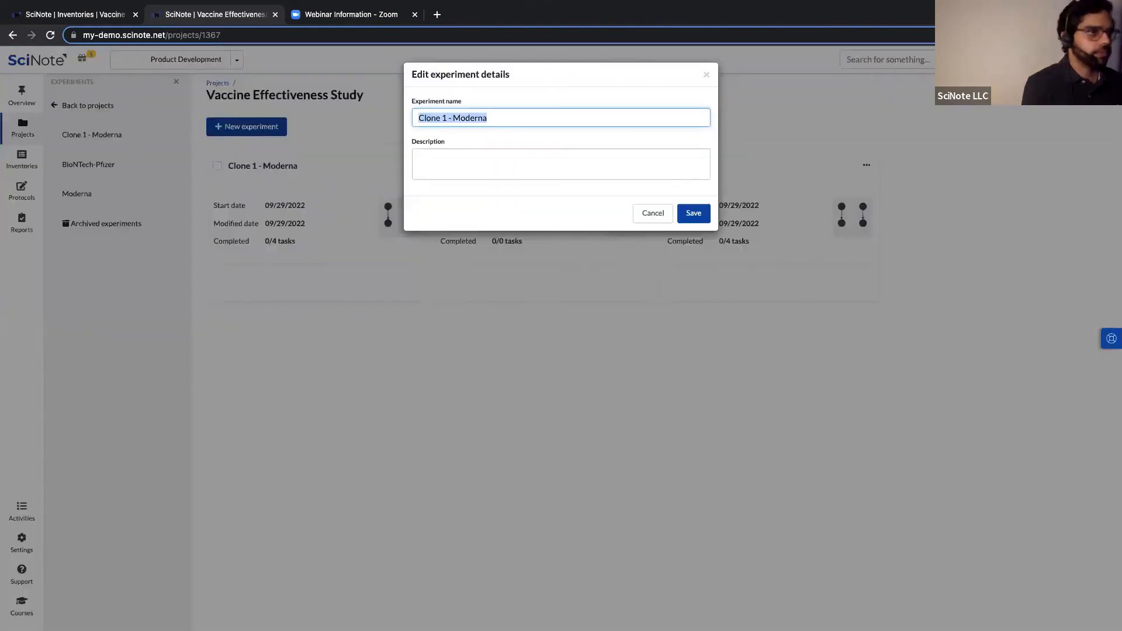
pyautogui.write('J&J')
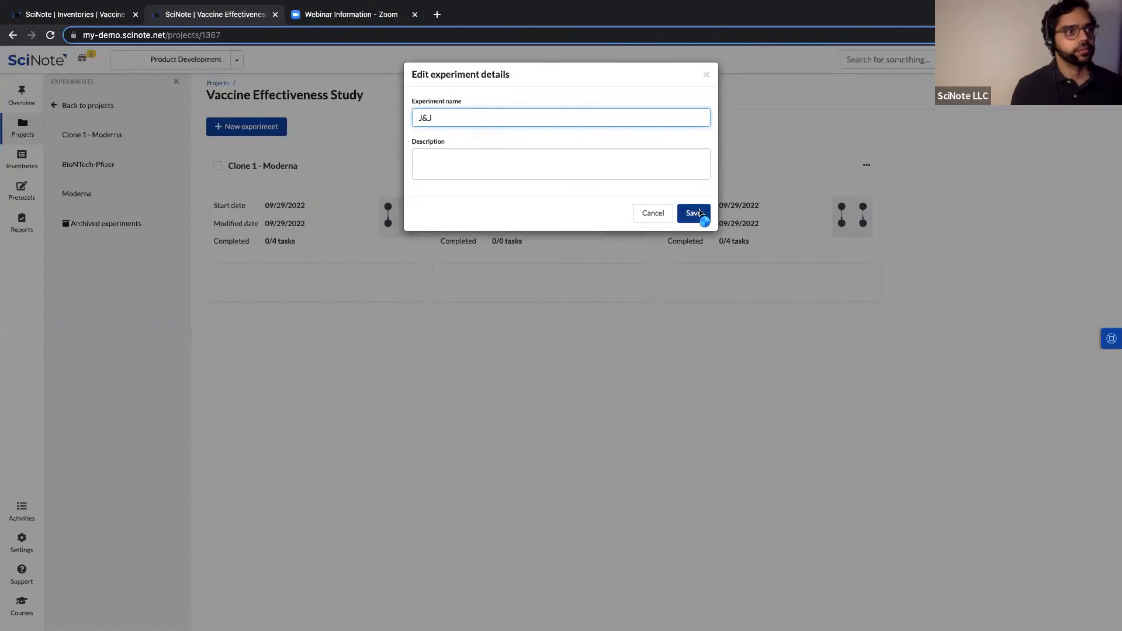
pyautogui.click(702, 215)
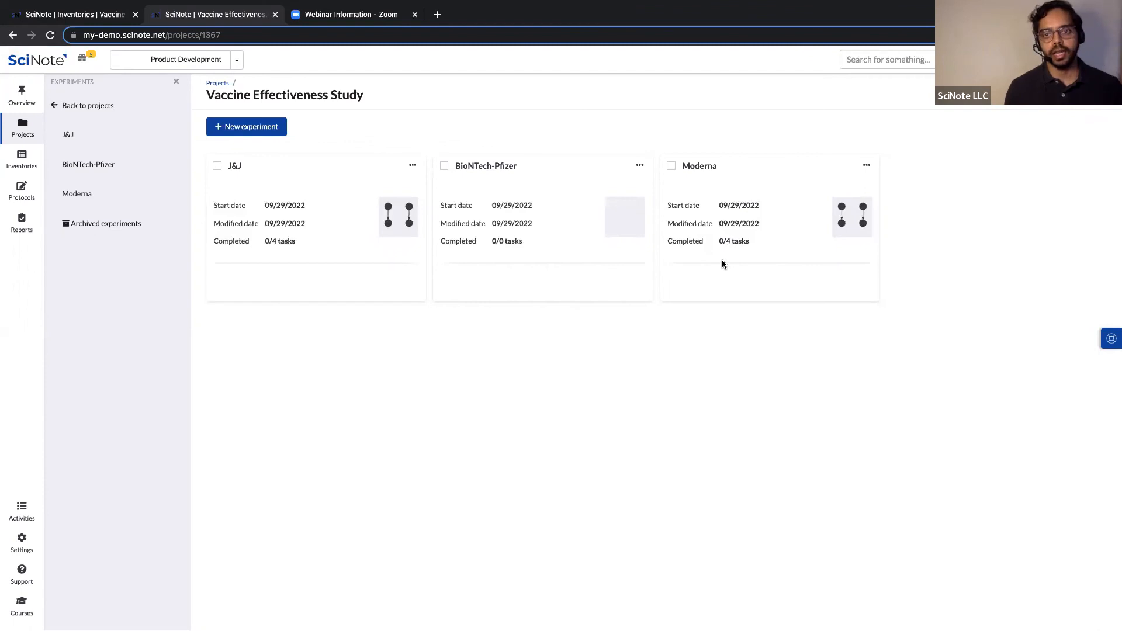
# Browse the J&J experiment's Effectiveness in adults protocol, then go to the Overview dashboard.
pyautogui.click(237, 168)
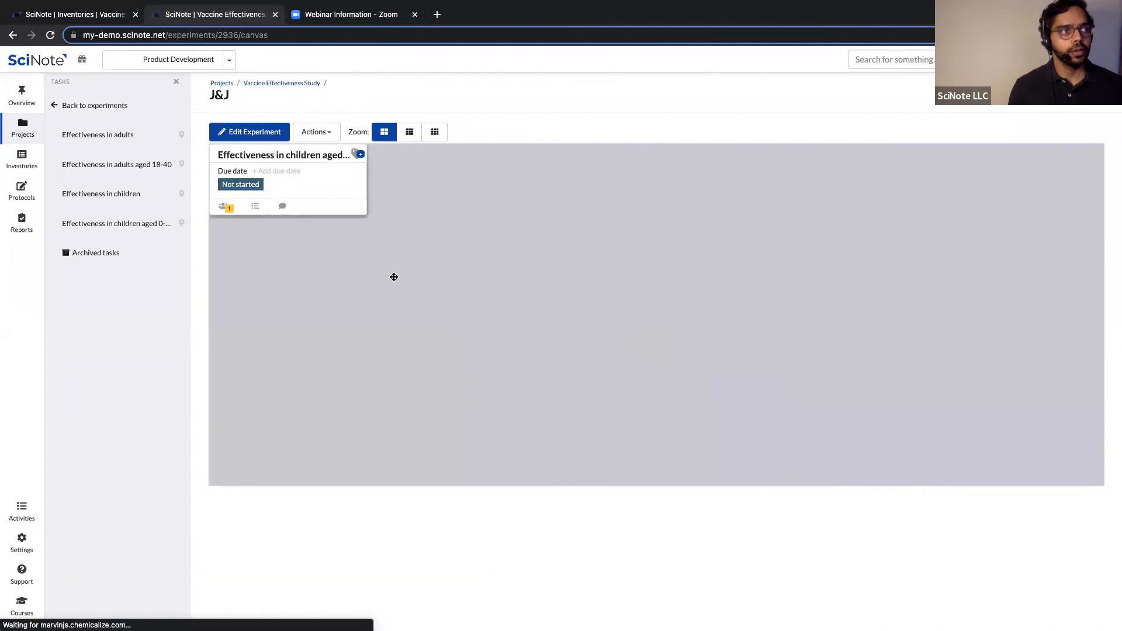
pyautogui.click(532, 305)
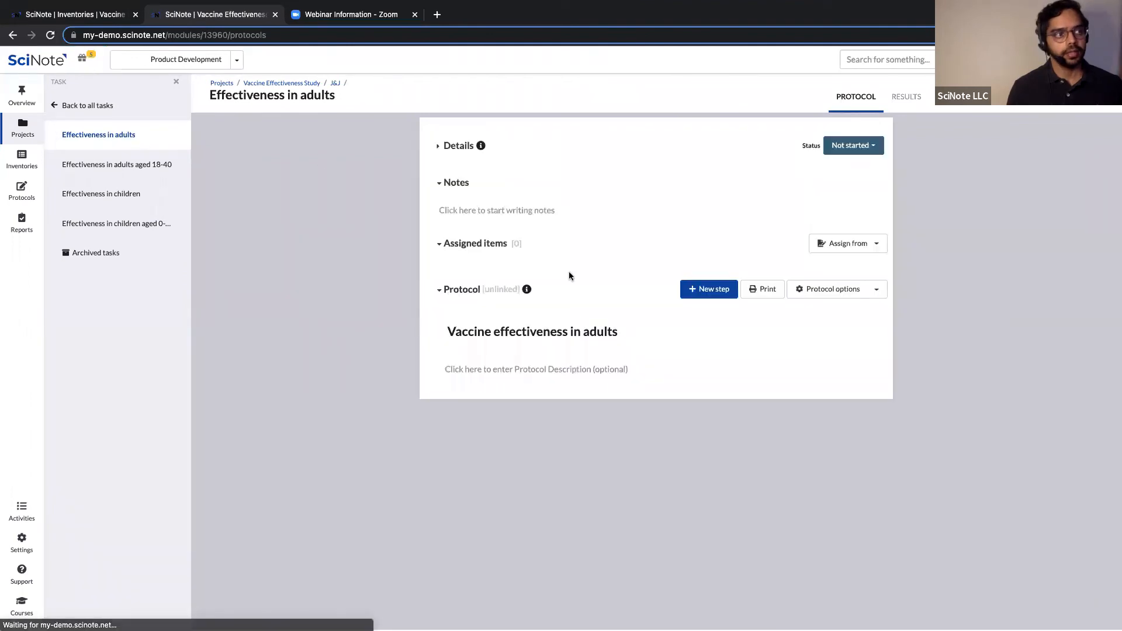
pyautogui.scroll(-3, 587, 328)
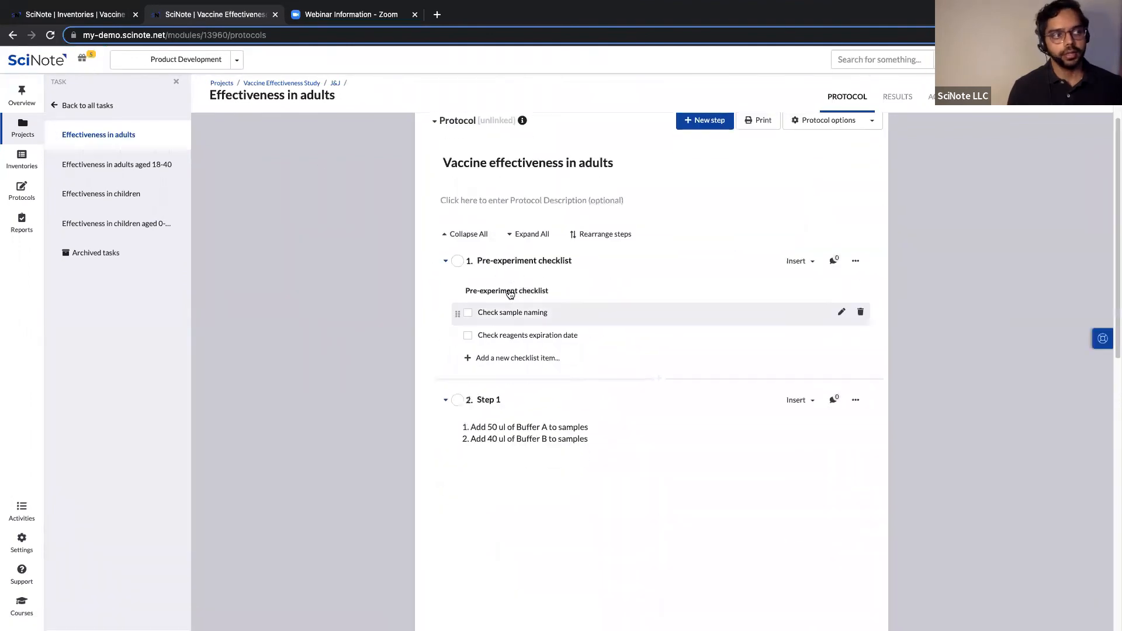
pyautogui.scroll(-2, 647, 416)
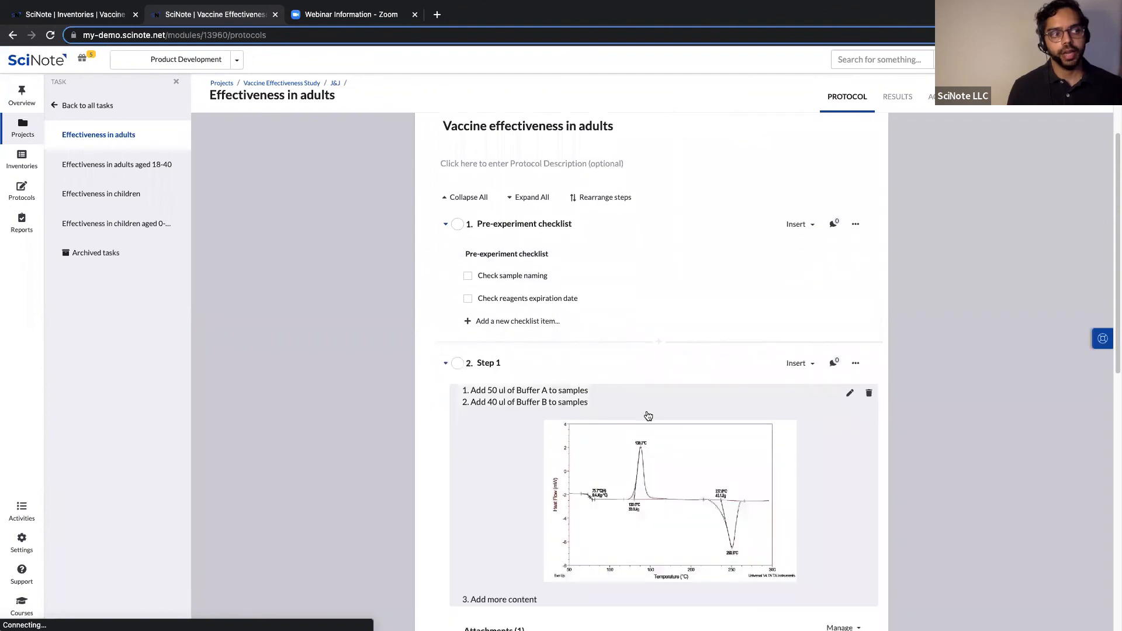
pyautogui.scroll(4, 646, 416)
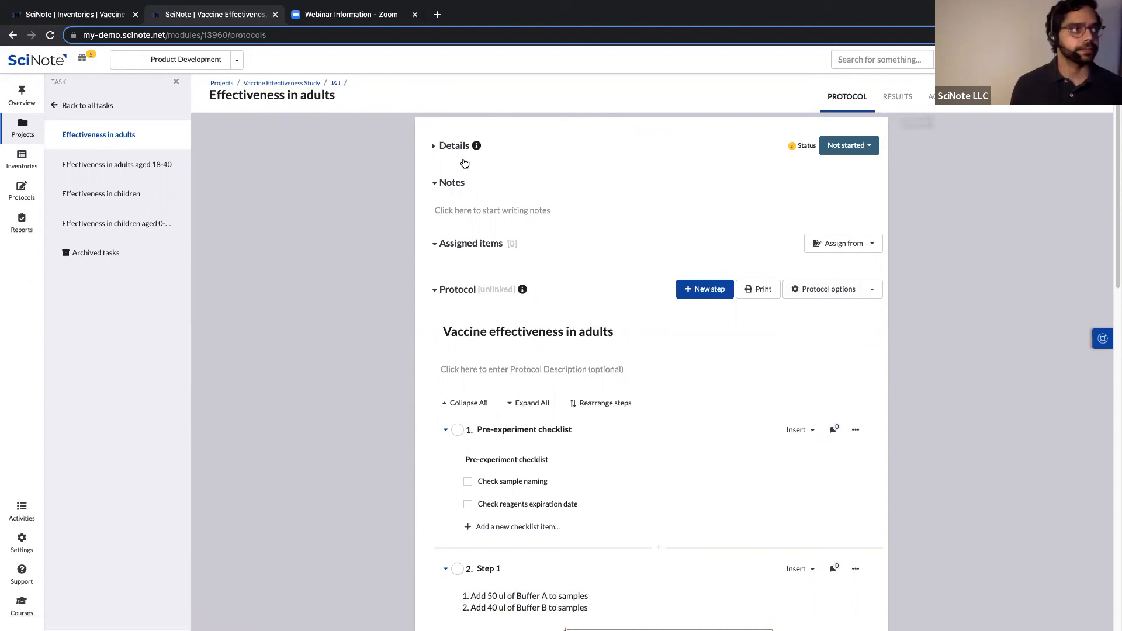
pyautogui.click(25, 102)
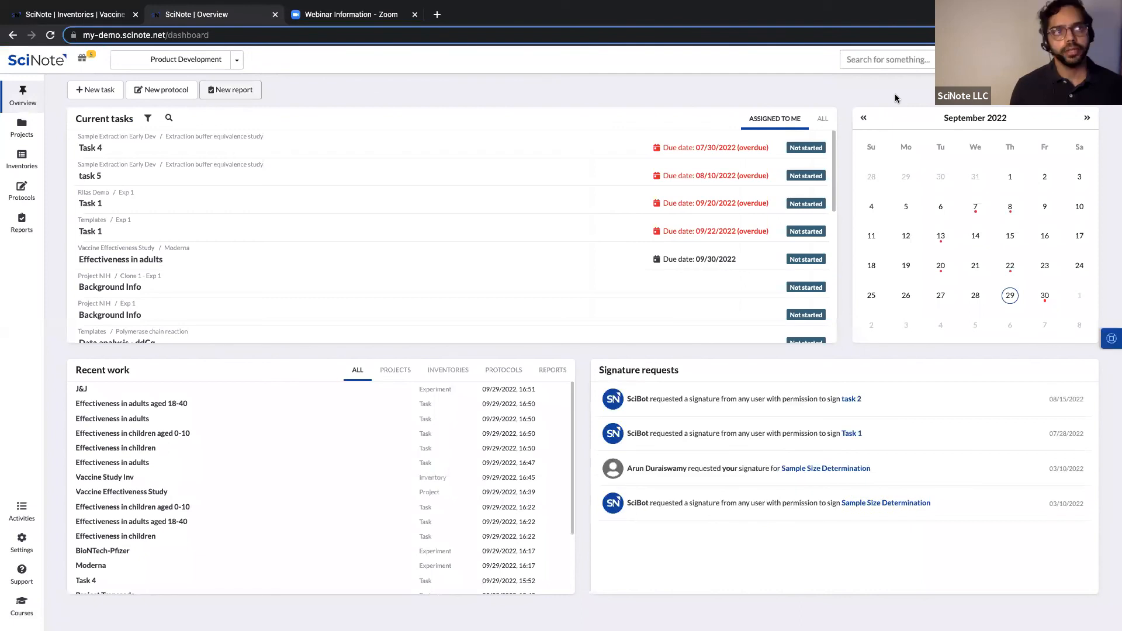
# Search the workspace for 'failed'.
pyautogui.click(896, 59)
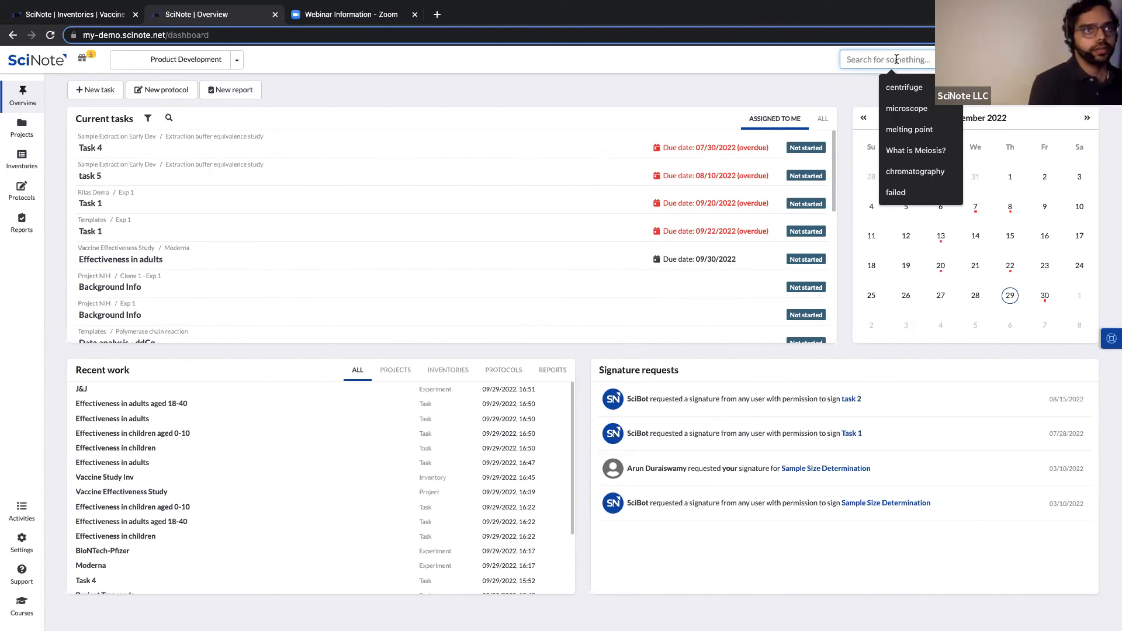
pyautogui.write('failed')
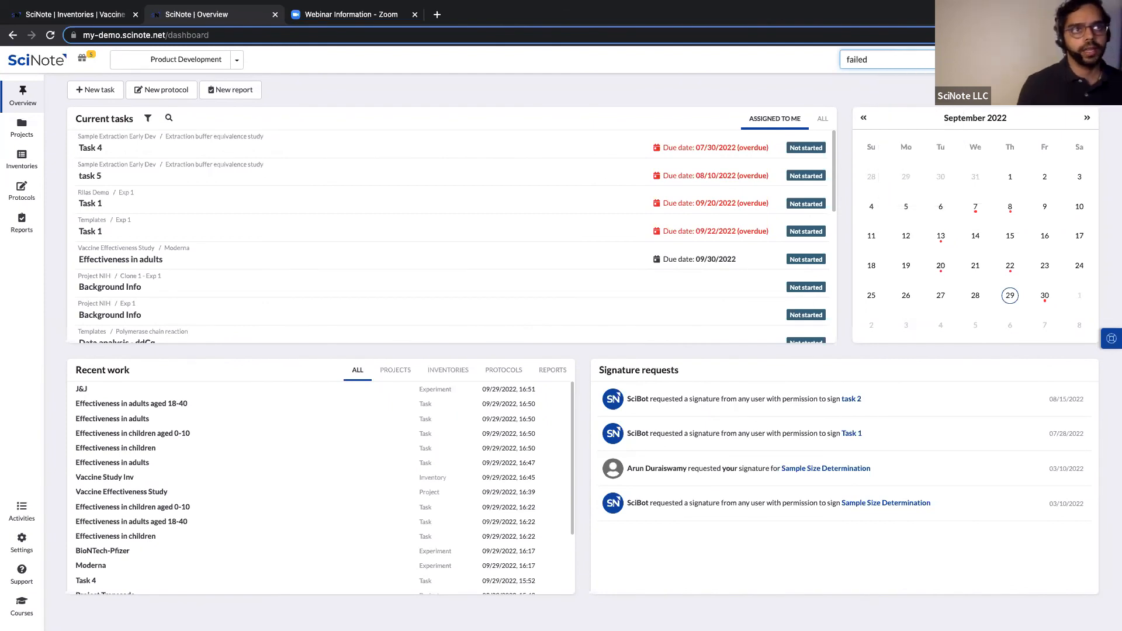
pyautogui.press('Return')
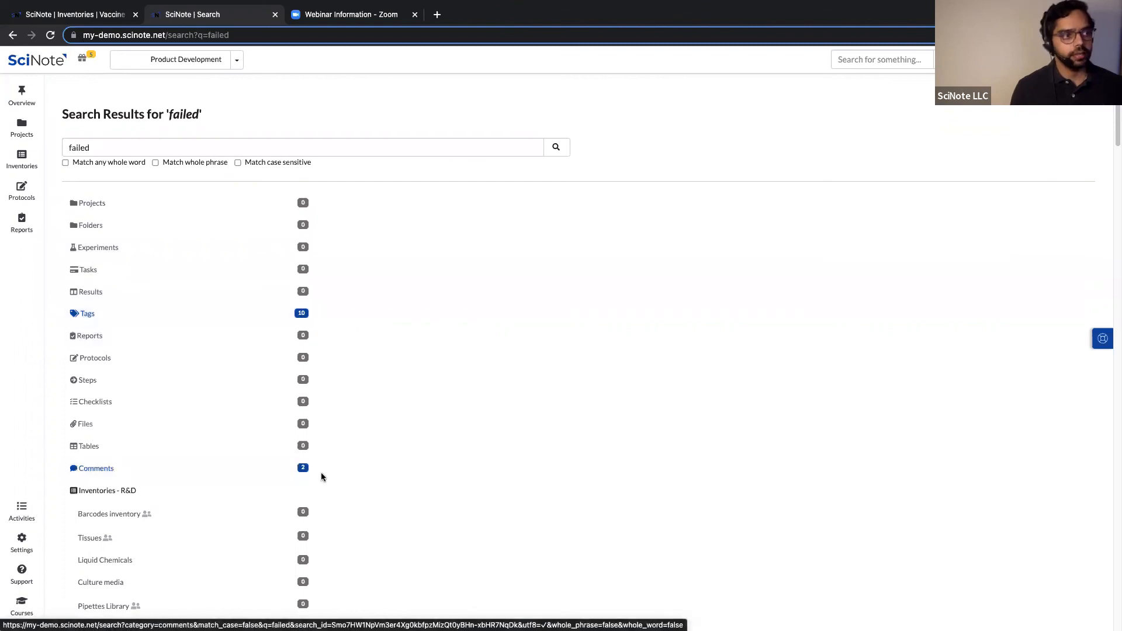
# Filter the 'failed' search results to the 10 tag matches and scroll through them.
pyautogui.click(173, 314)
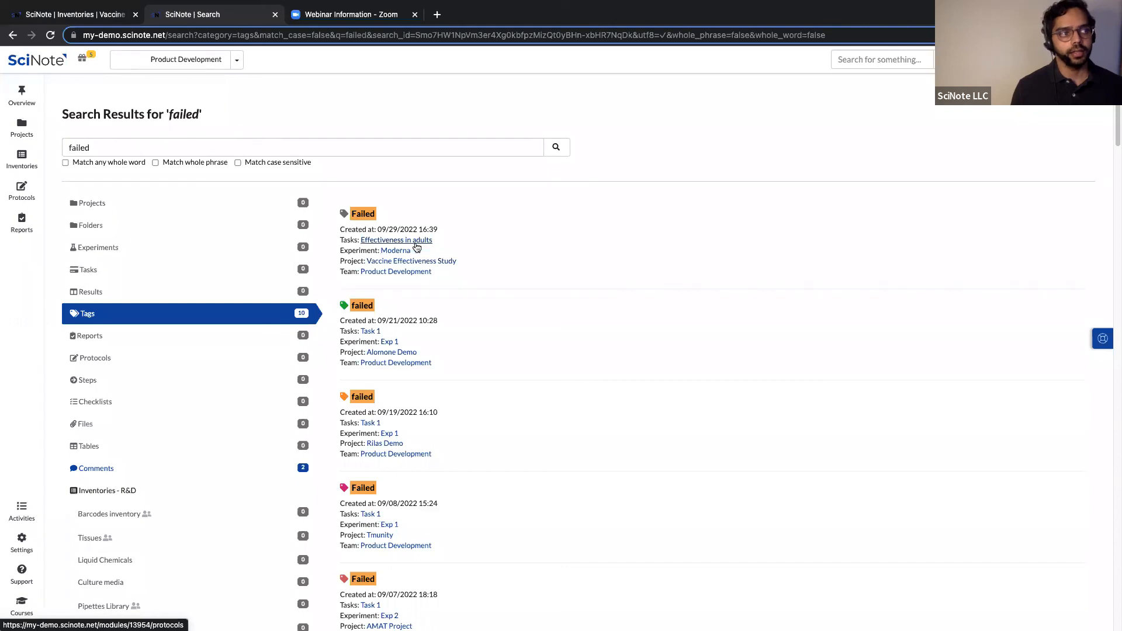
pyautogui.scroll(-1, 465, 353)
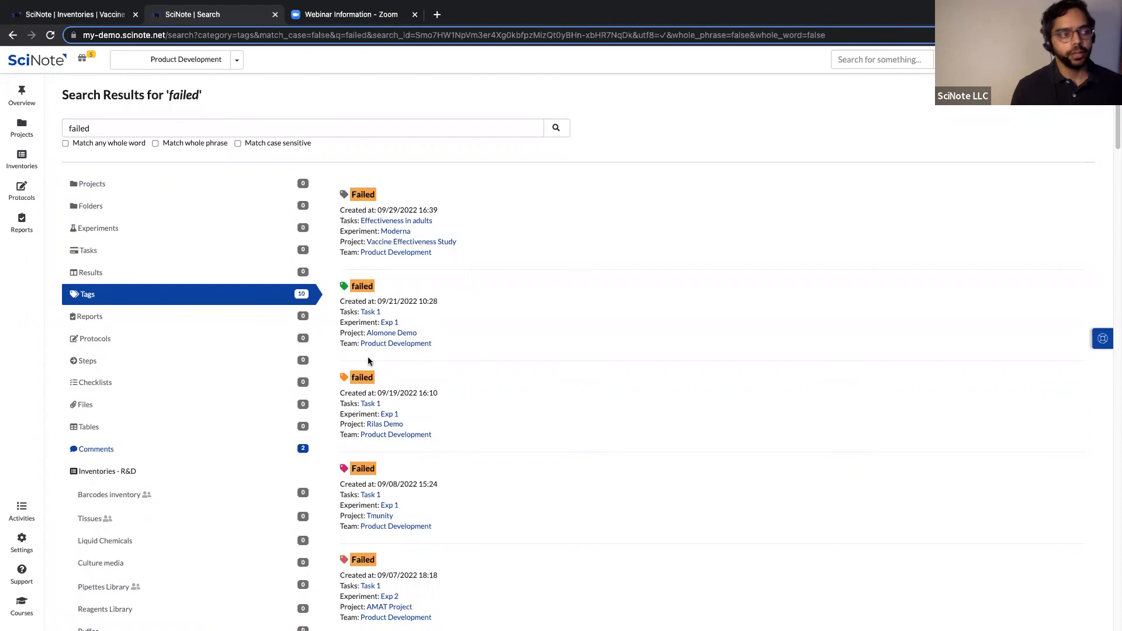
pyautogui.scroll(-1, 338, 307)
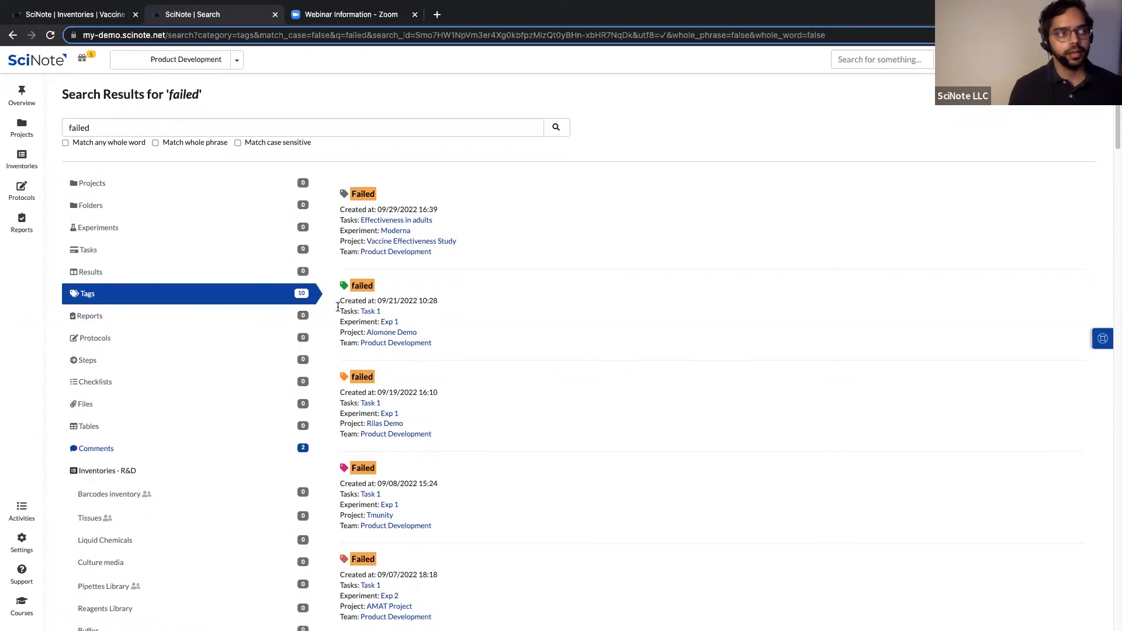
pyautogui.scroll(-1, 338, 307)
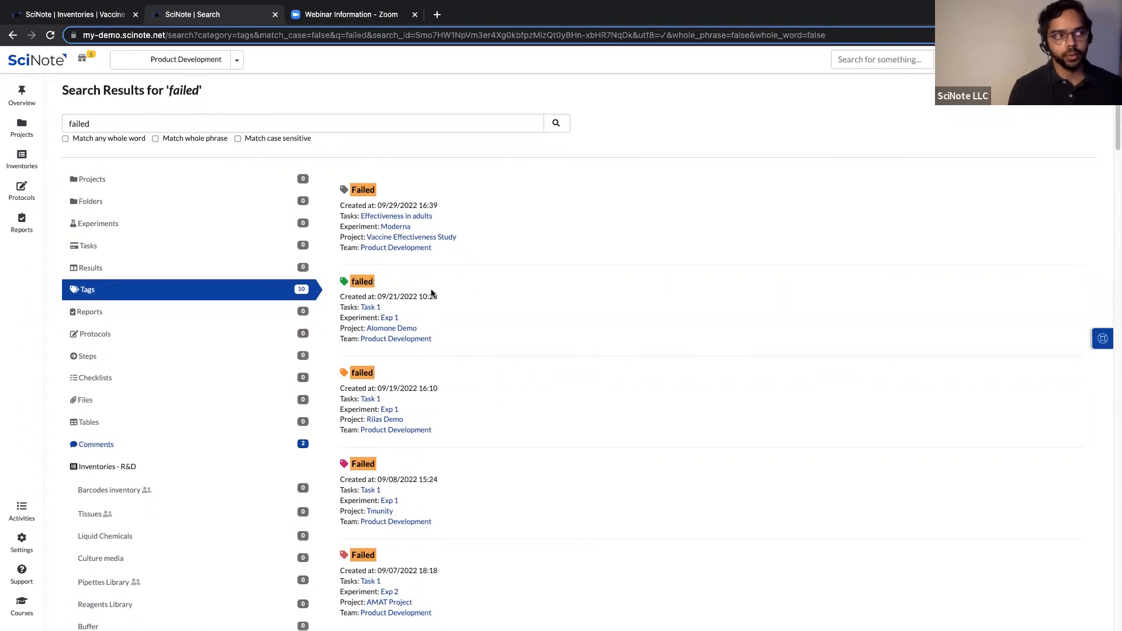
# View the 2 comment matches, return to Overview, then go to Inventories.
pyautogui.click(145, 446)
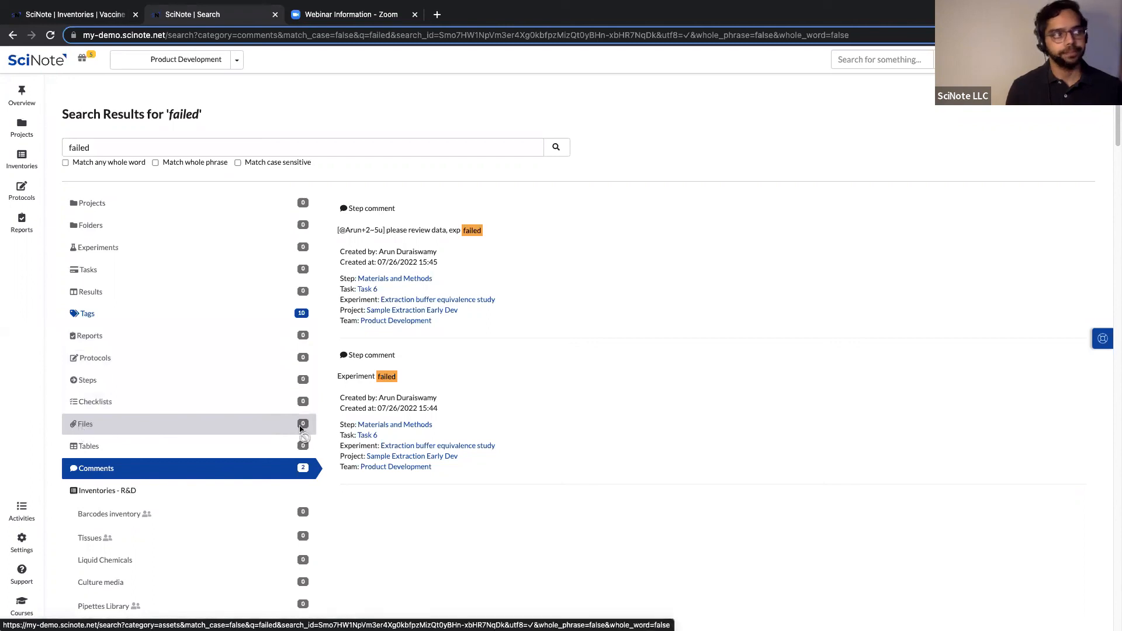
pyautogui.click(26, 104)
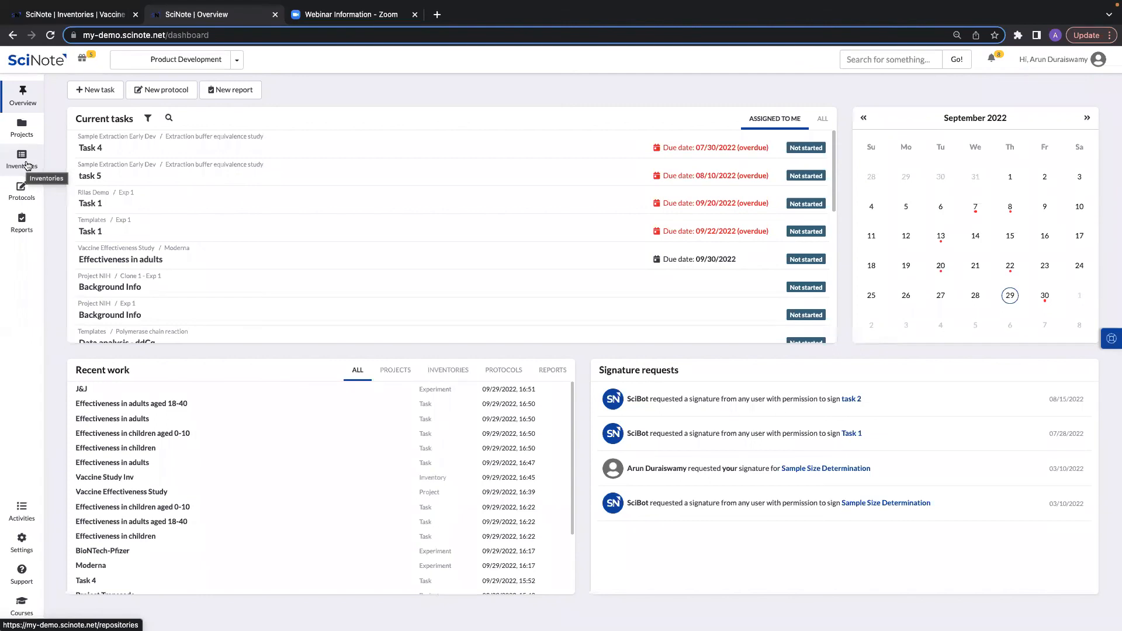
pyautogui.click(26, 165)
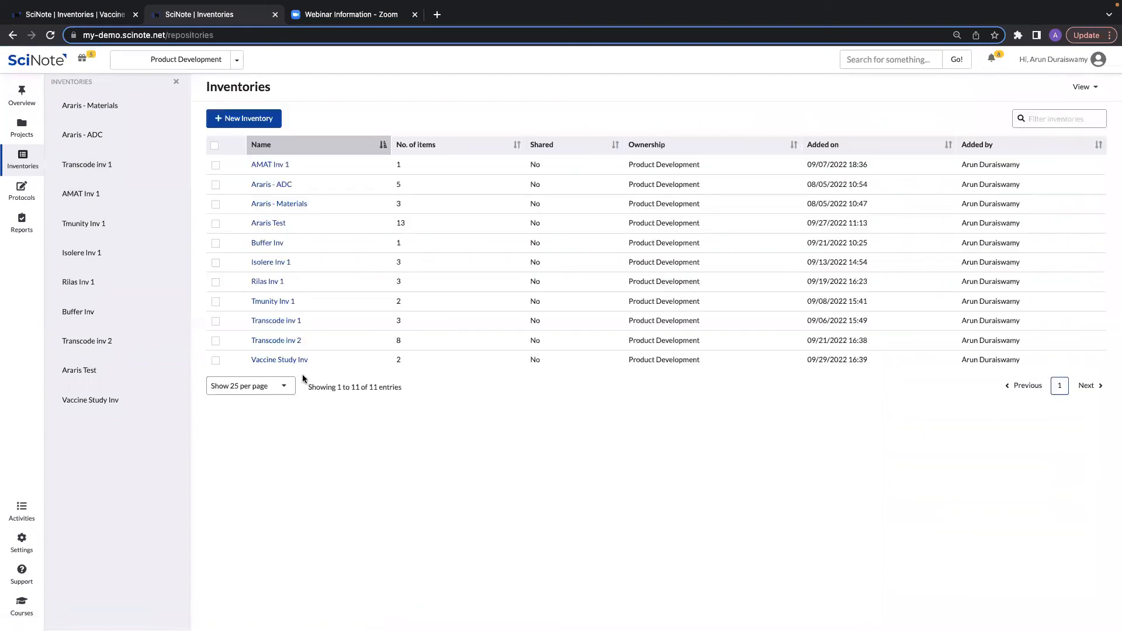
# Open the Vaccine Study Inv inventory and select the Buffer A row.
pyautogui.click(297, 361)
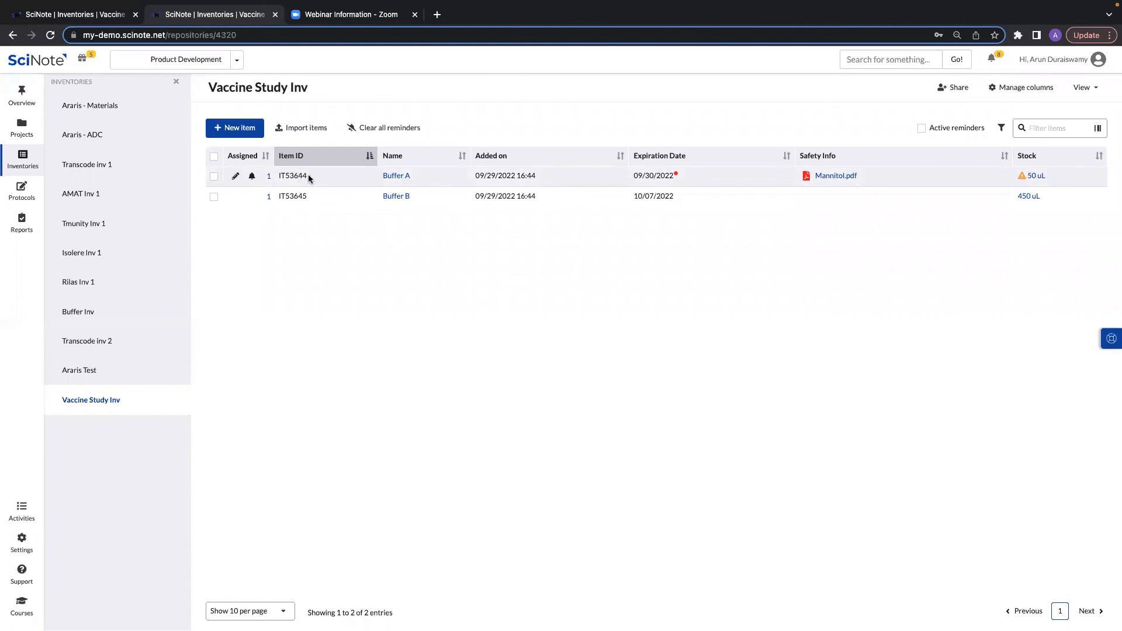
pyautogui.moveTo(309, 175); pyautogui.dragTo(276, 176)
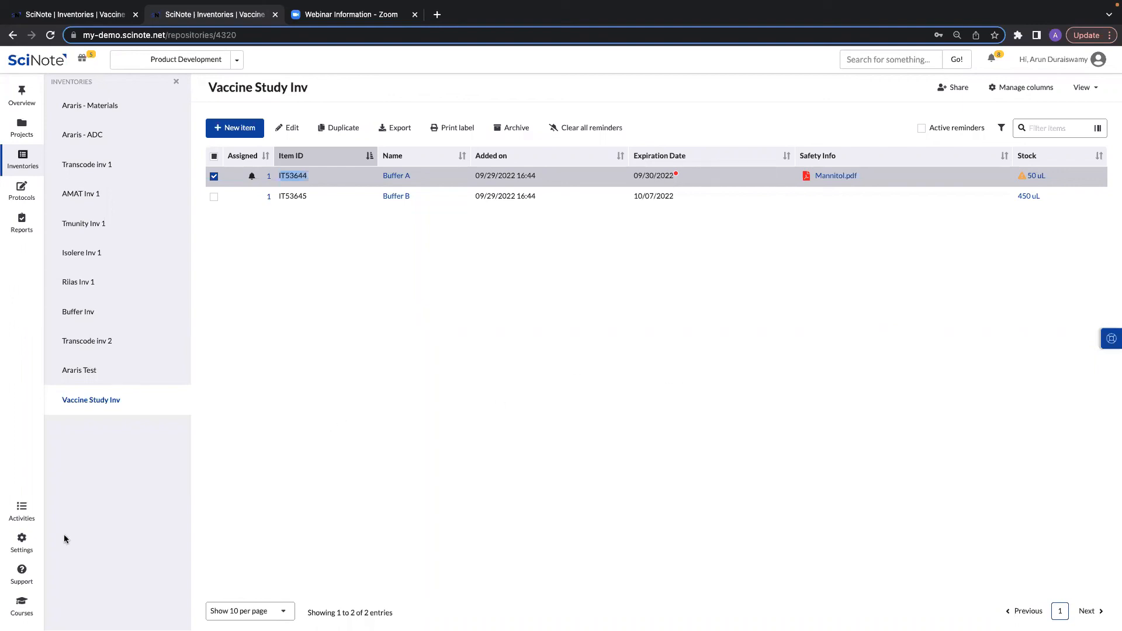
# Open the Product Development team's audit trail via Settings > Teams.
pyautogui.click(26, 552)
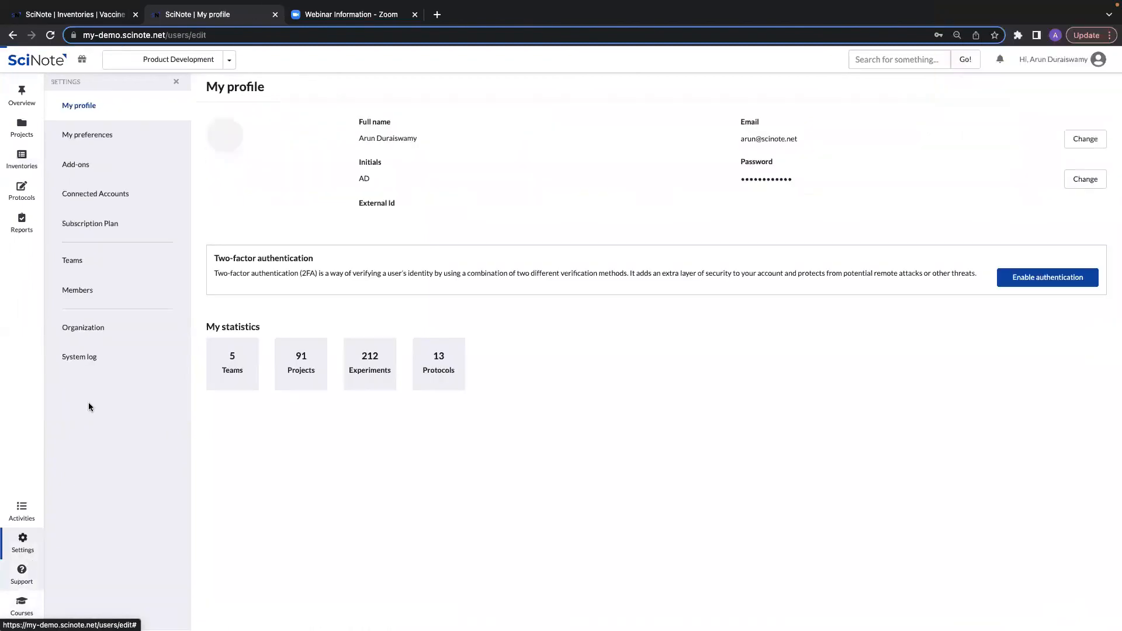
pyautogui.click(107, 268)
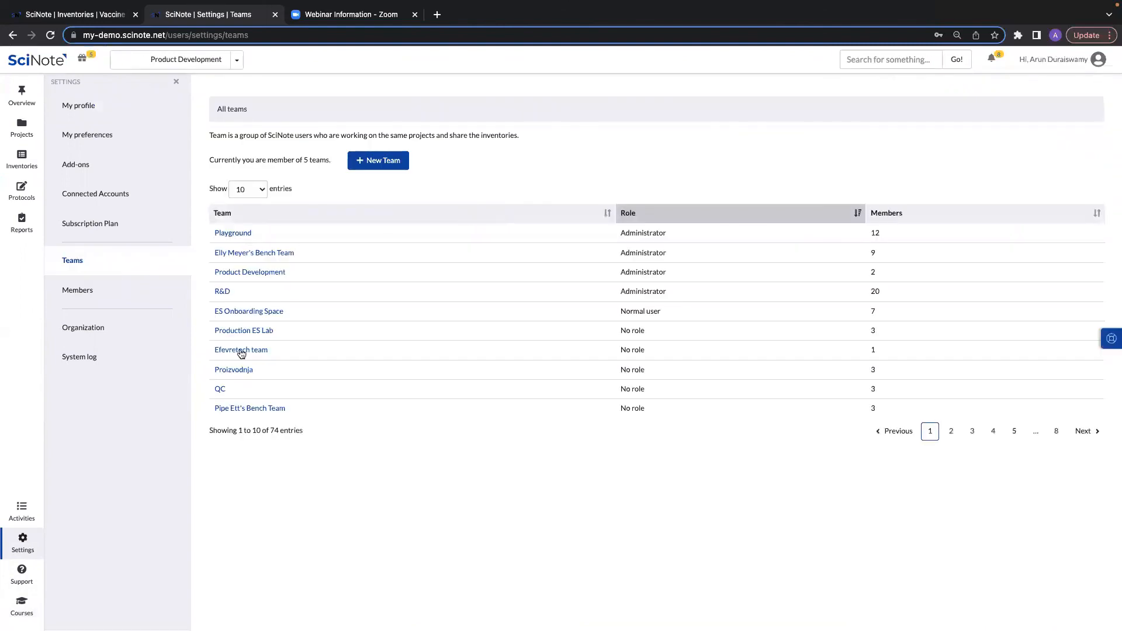
pyautogui.click(247, 273)
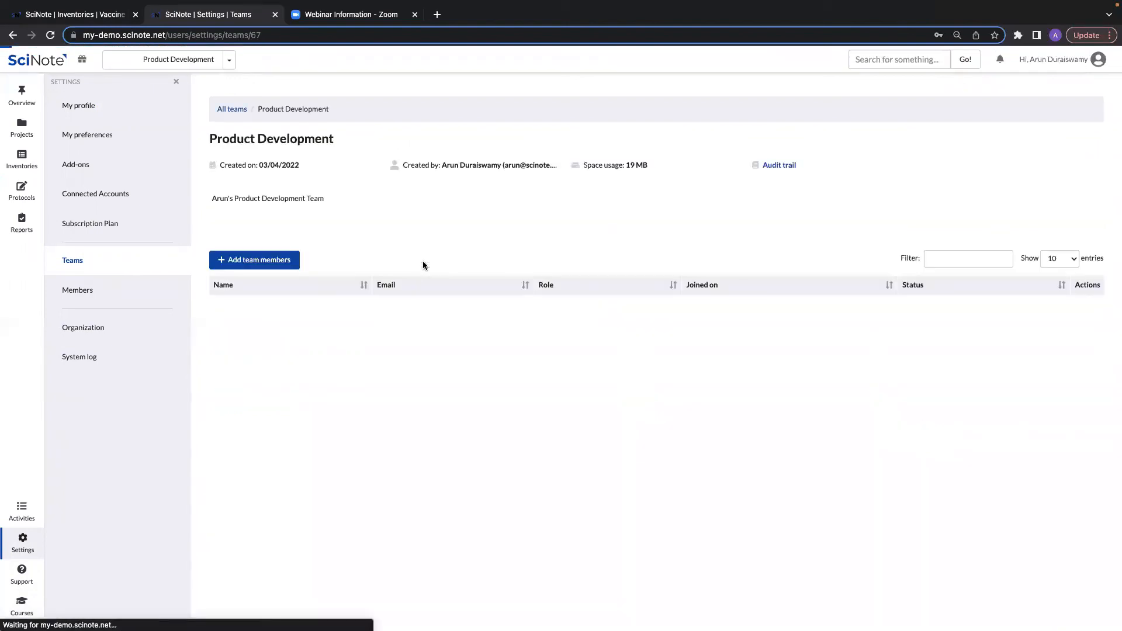
pyautogui.click(781, 167)
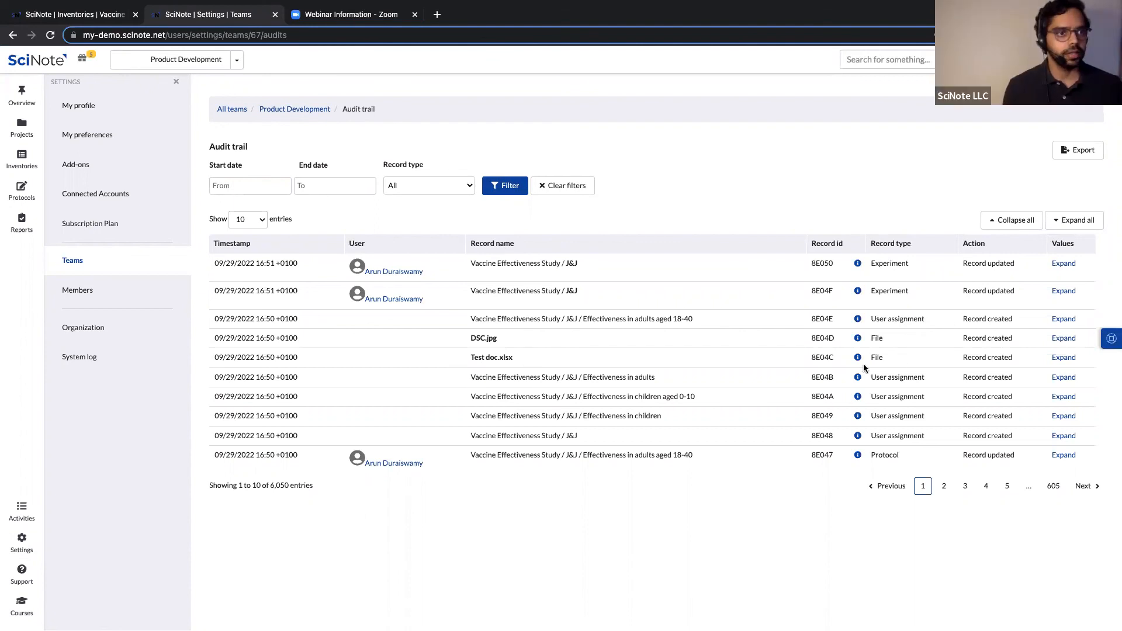
# Expand and collapse the Test doc.xlsx audit record's changed values, then go to Projects.
pyautogui.click(1063, 358)
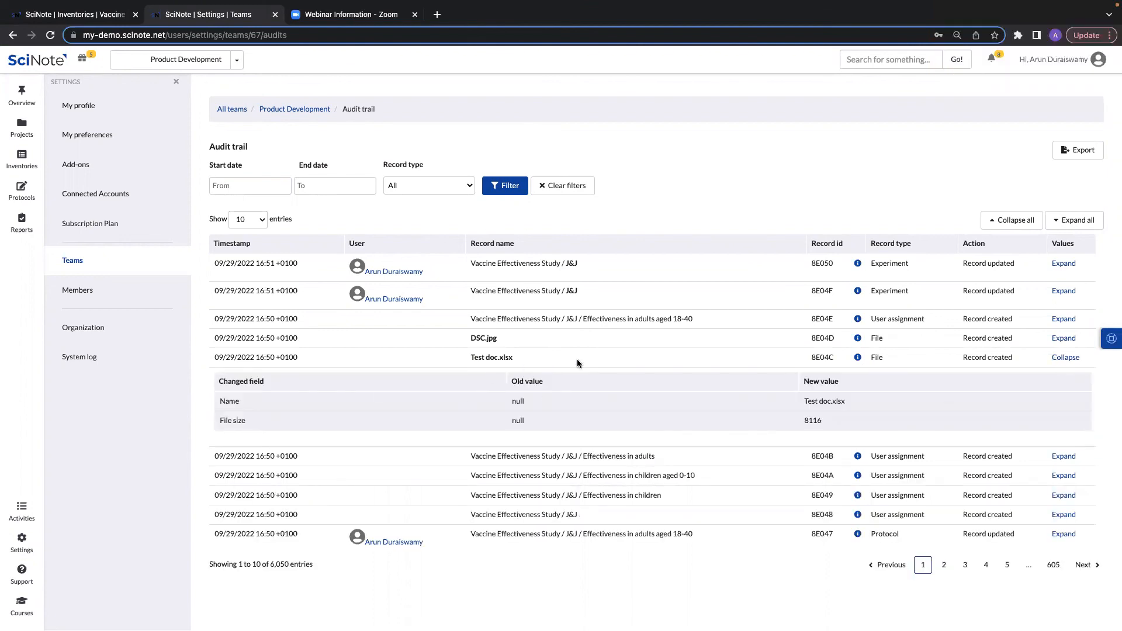
pyautogui.doubleClick(501, 358)
pyautogui.click(526, 359)
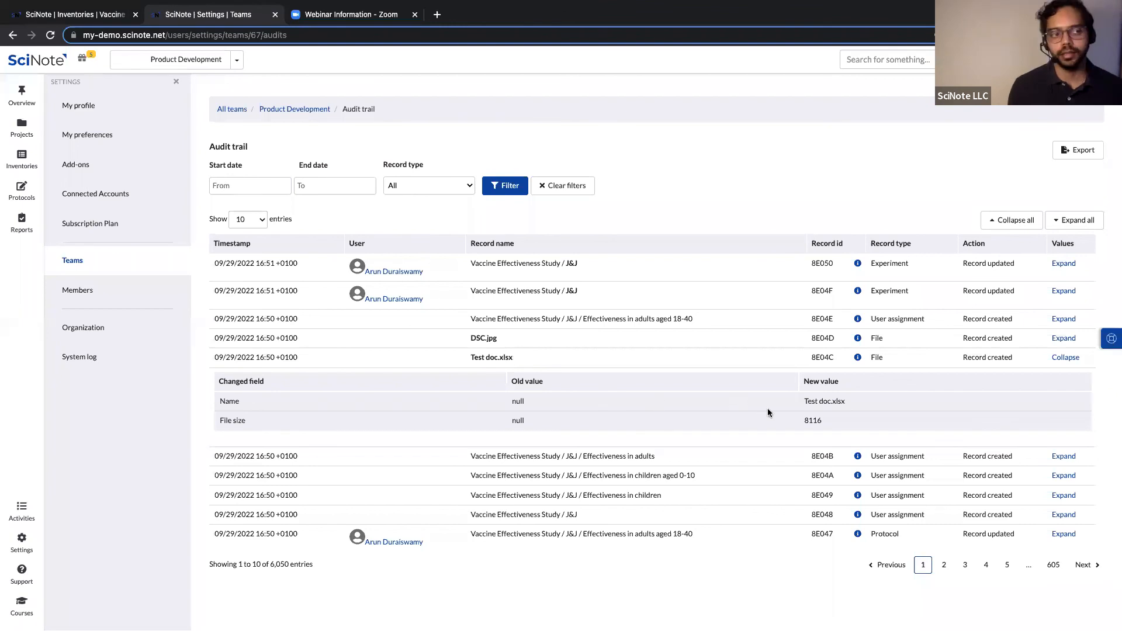
pyautogui.click(1065, 358)
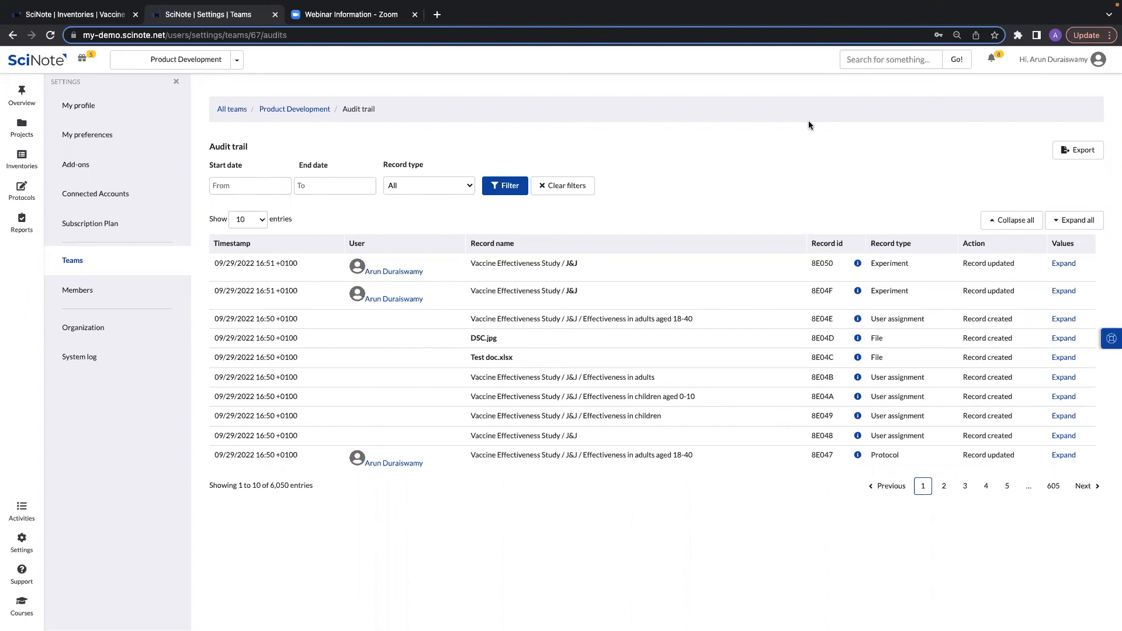
pyautogui.click(22, 126)
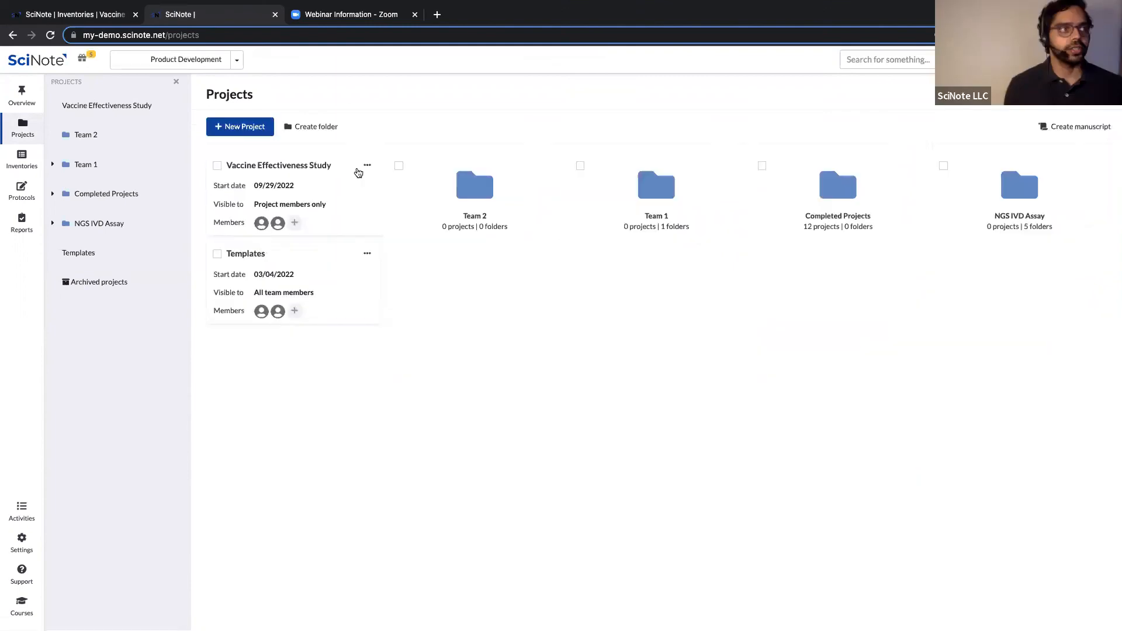
pyautogui.click(247, 130)
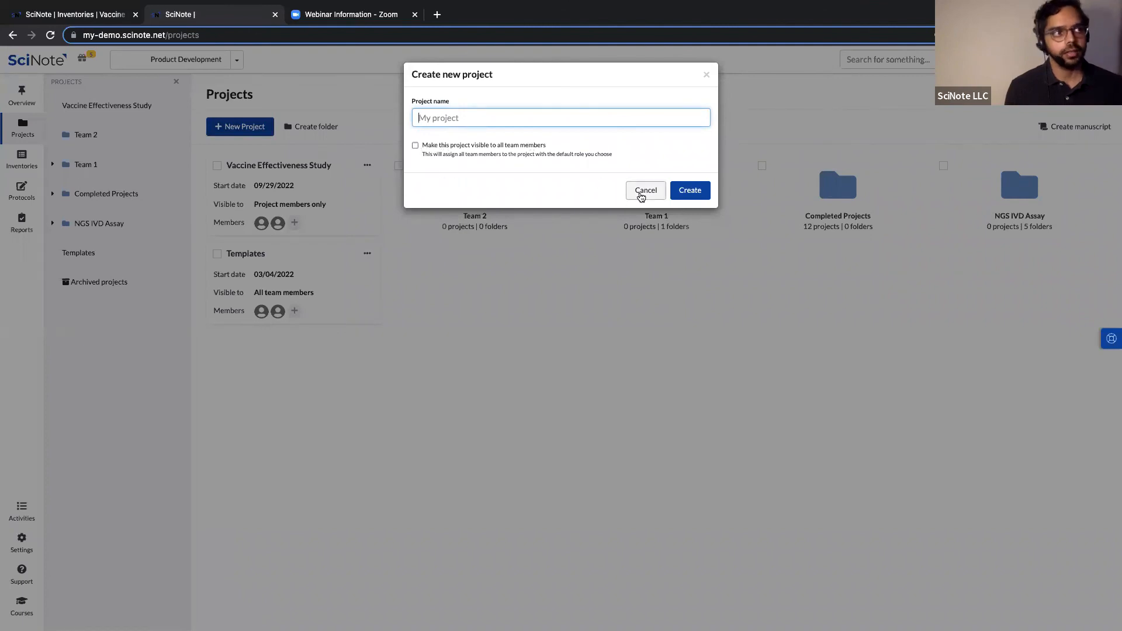
pyautogui.click(554, 420)
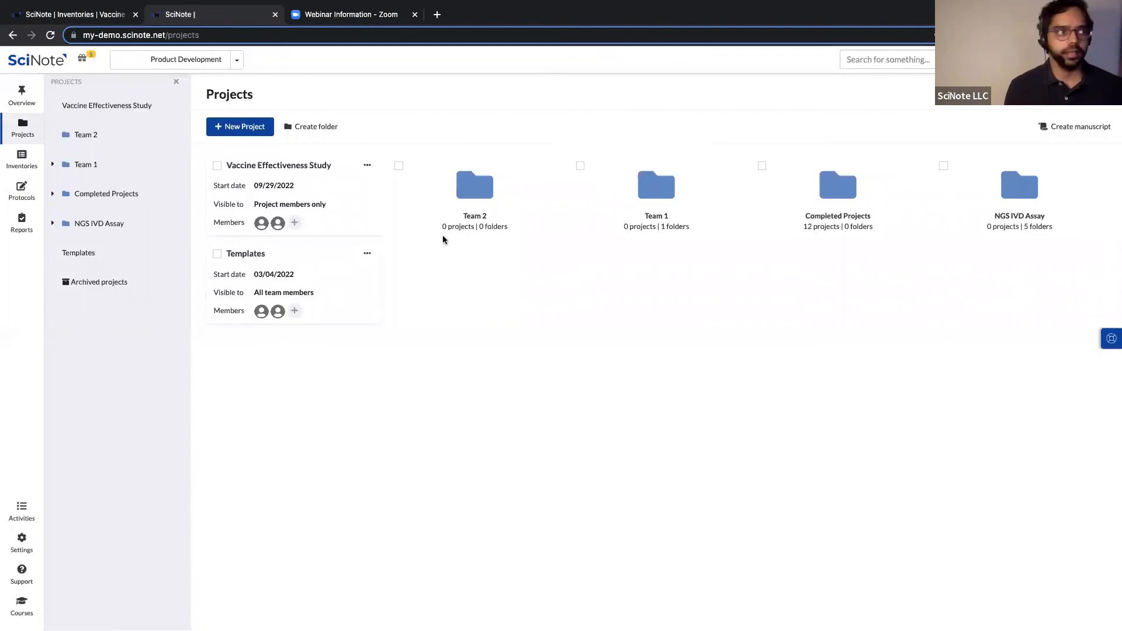
pyautogui.click(368, 167)
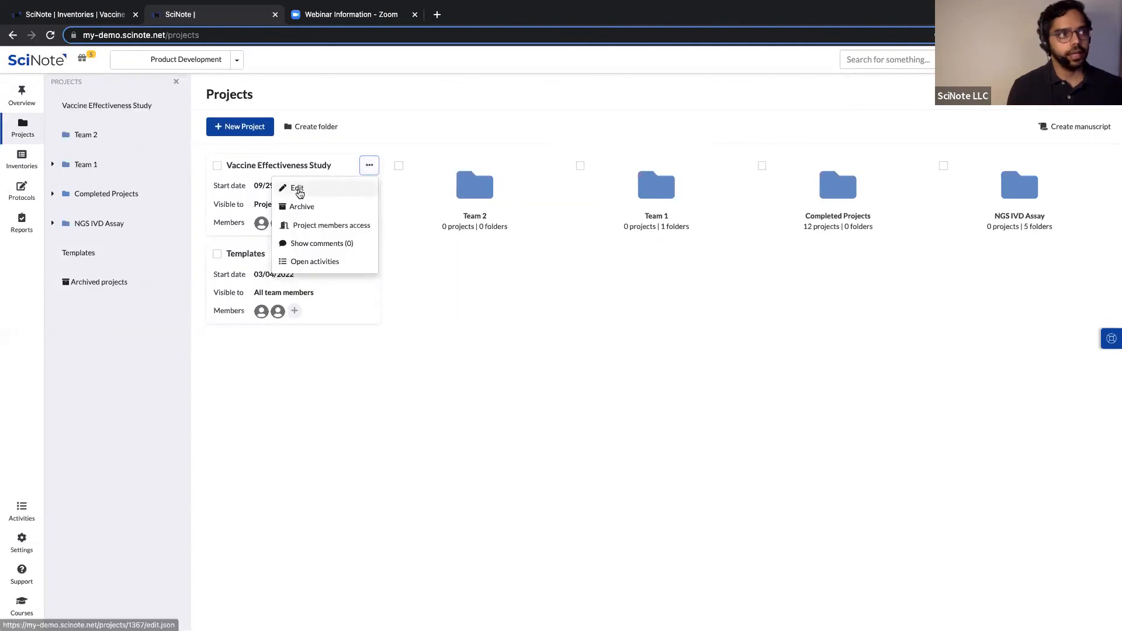
pyautogui.click(299, 190)
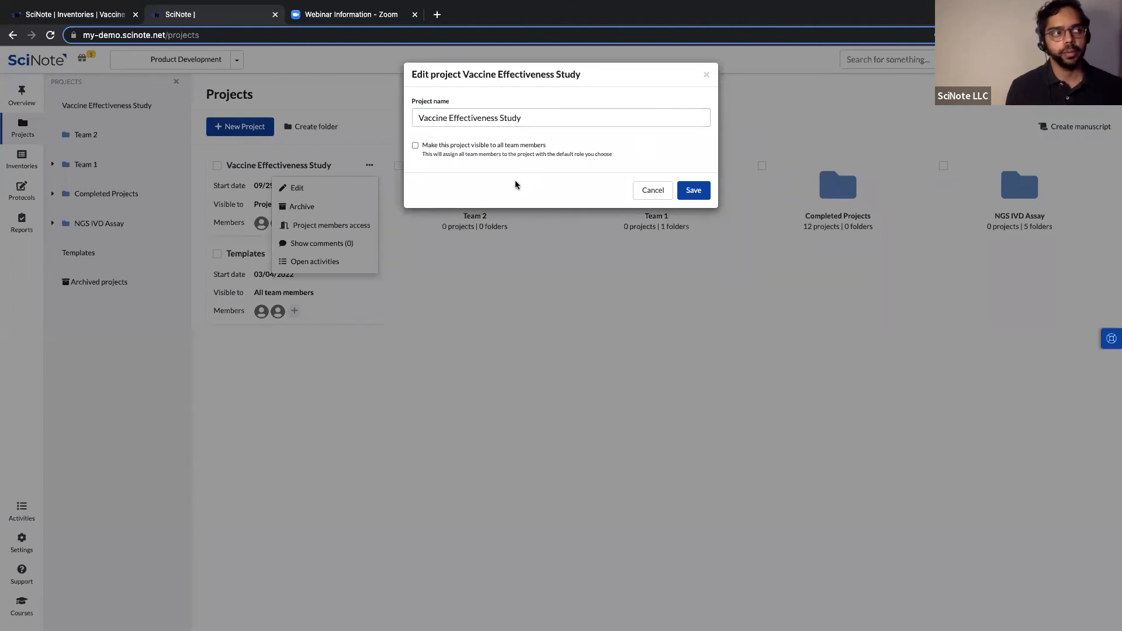
pyautogui.click(415, 146)
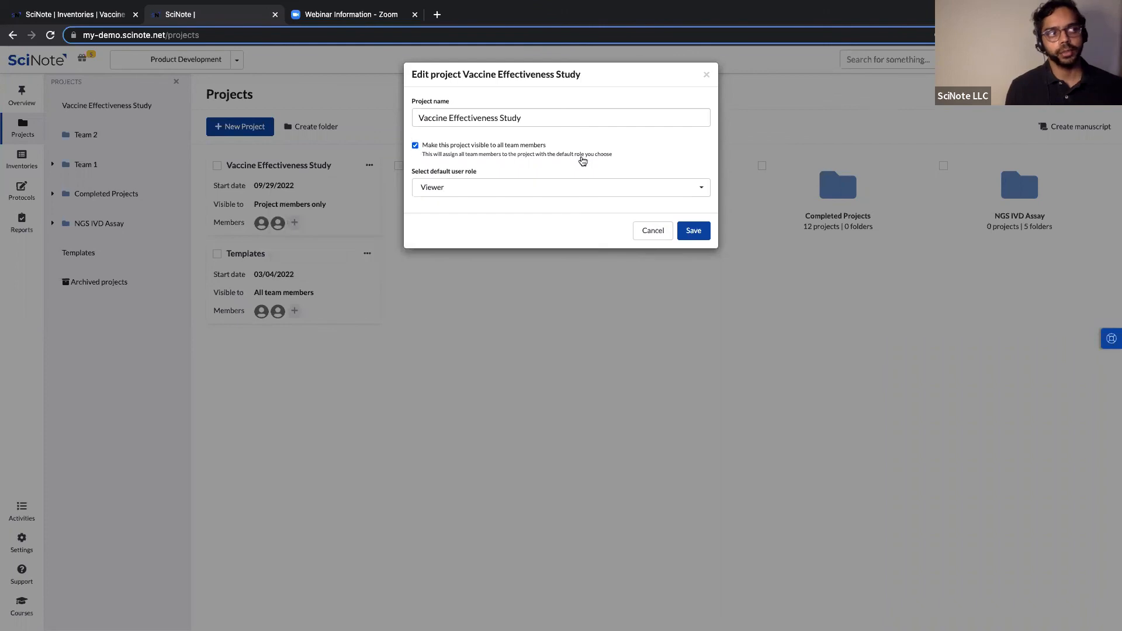
pyautogui.click(414, 146)
pyautogui.click(518, 117)
pyautogui.doubleClick(519, 118)
pyautogui.click(523, 118)
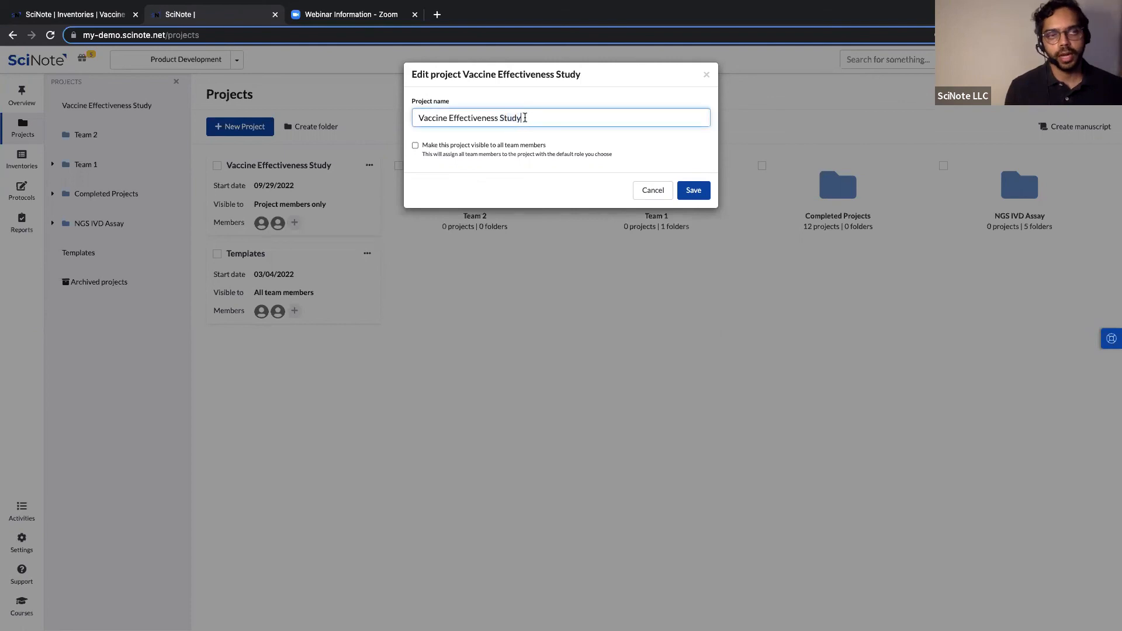
pyautogui.click(650, 192)
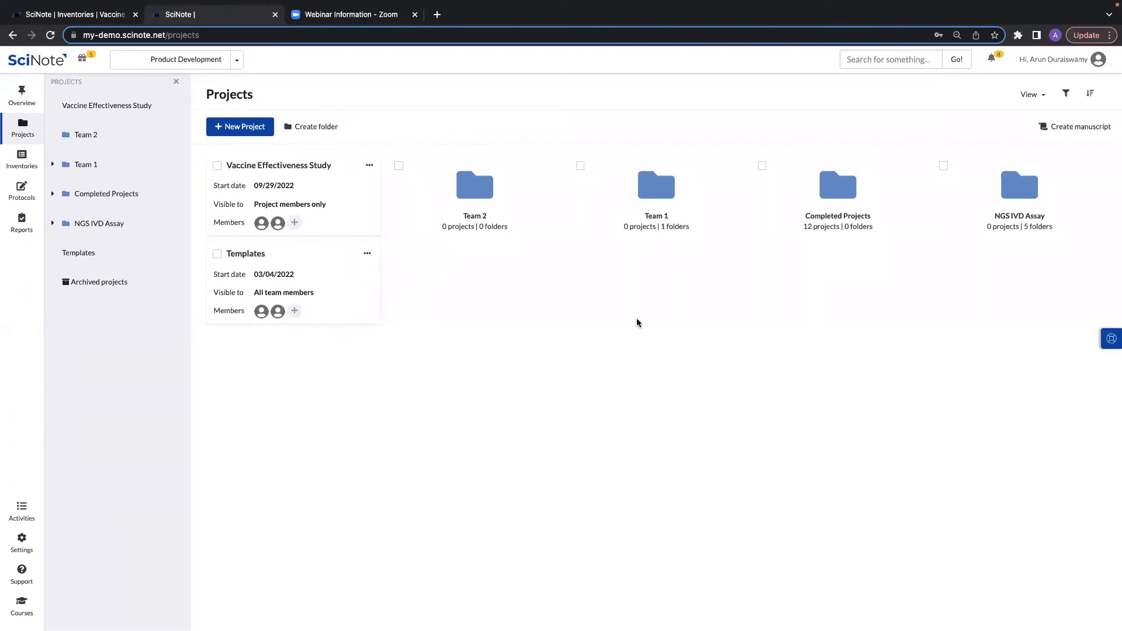
# Open Vaccine Effectiveness Study > Moderna > Effectiveness in children and list inventories to assign from.
pyautogui.click(291, 168)
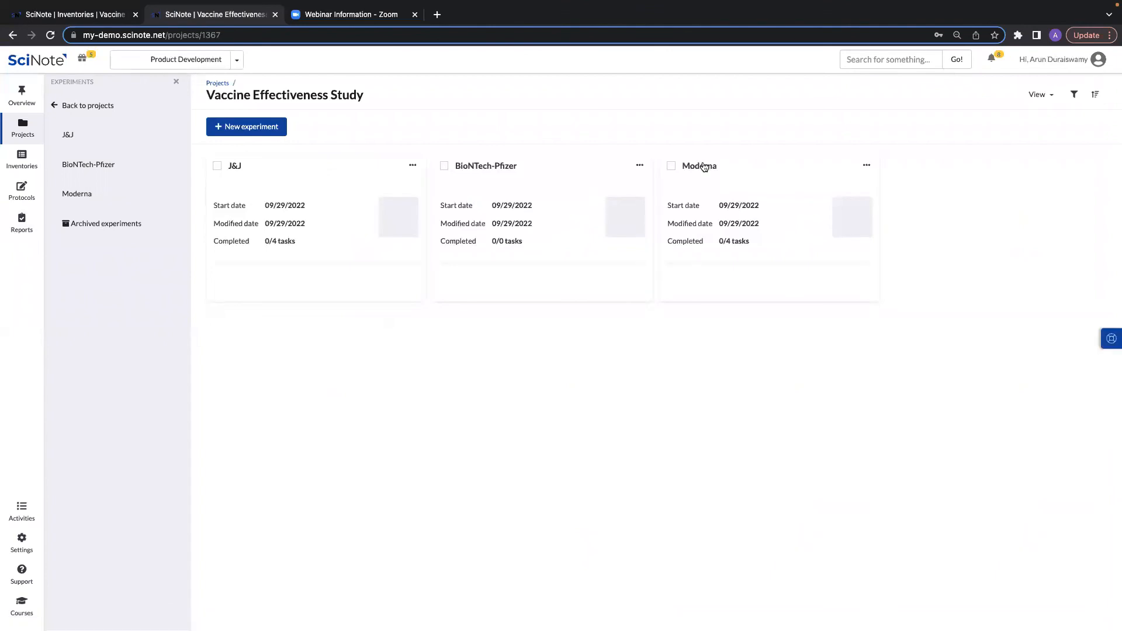
pyautogui.click(704, 167)
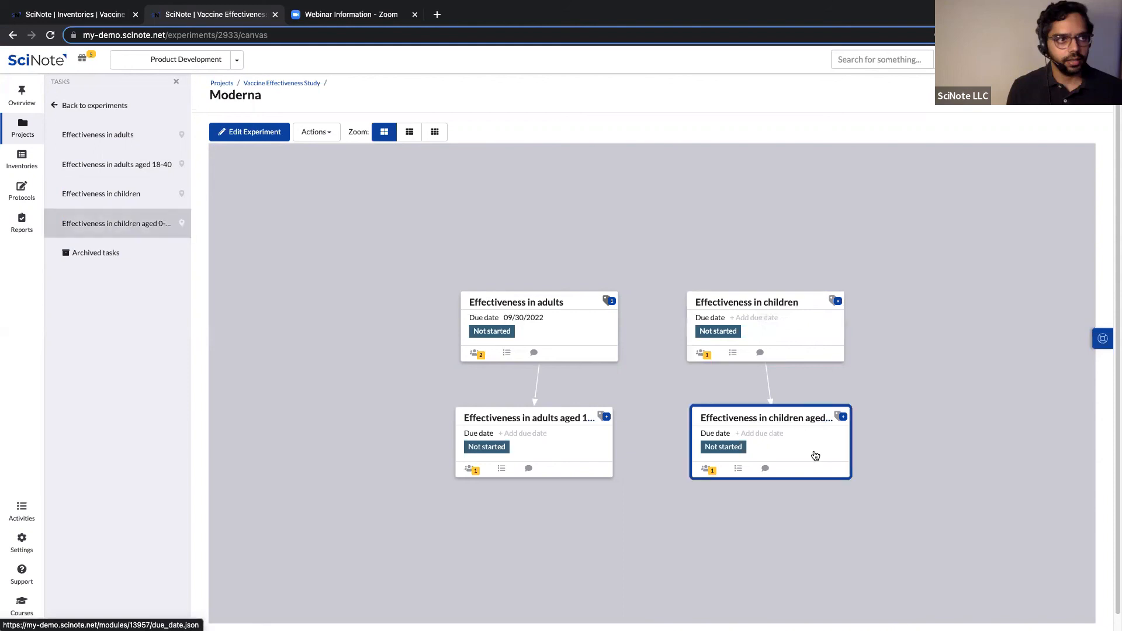
pyautogui.click(767, 304)
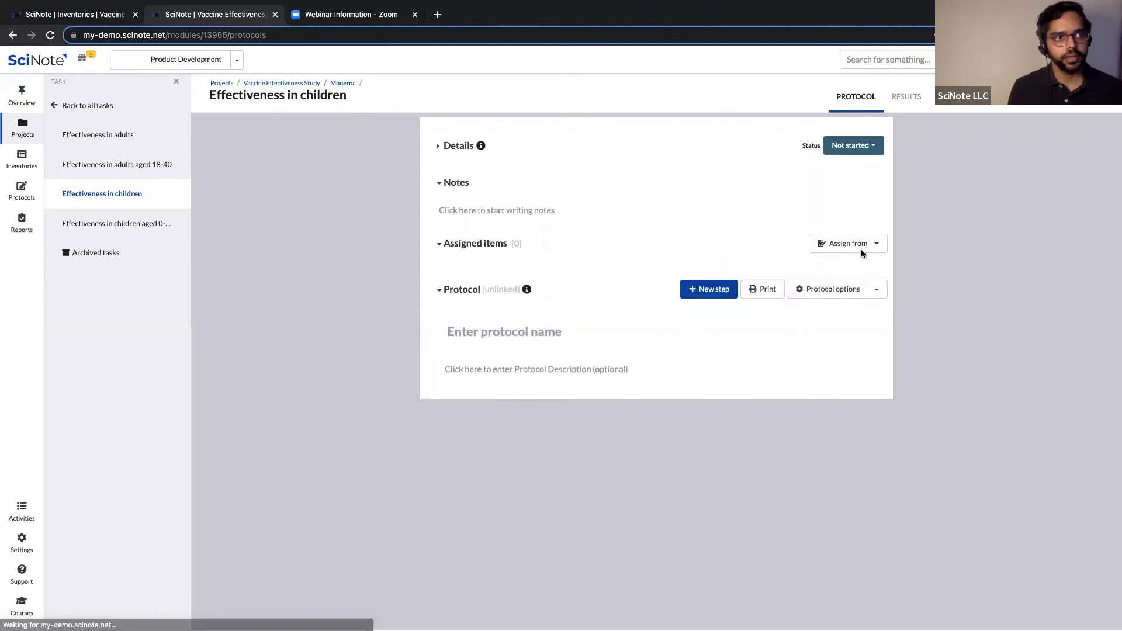
pyautogui.click(876, 246)
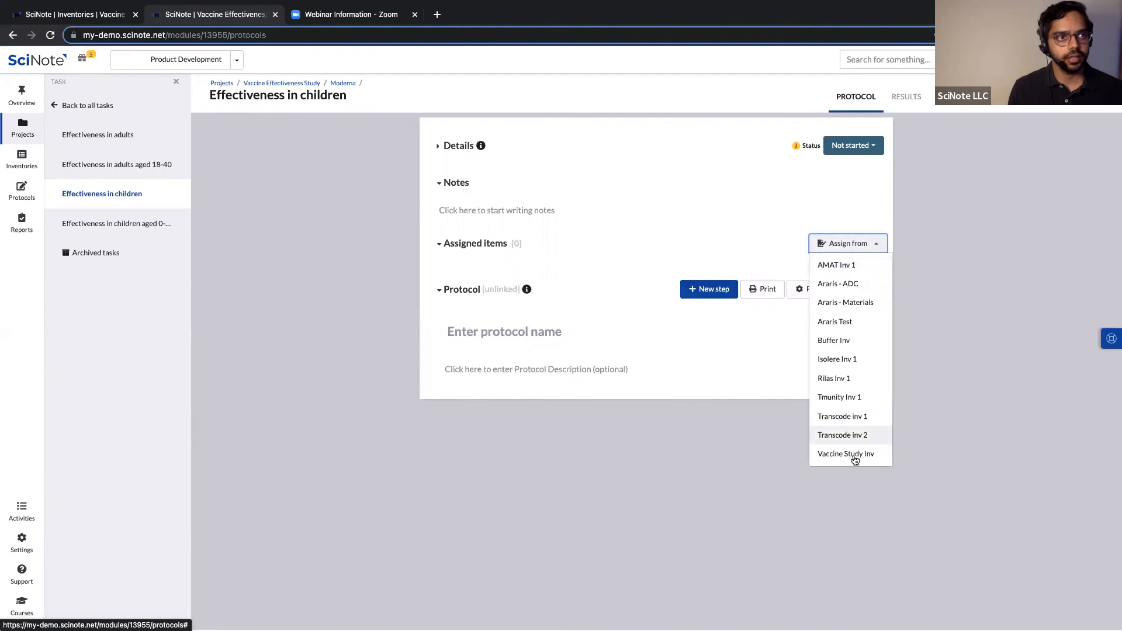
# Assign both Vaccine Study Inv items, Buffer A and Buffer B, to this task and downstream.
pyautogui.click(853, 455)
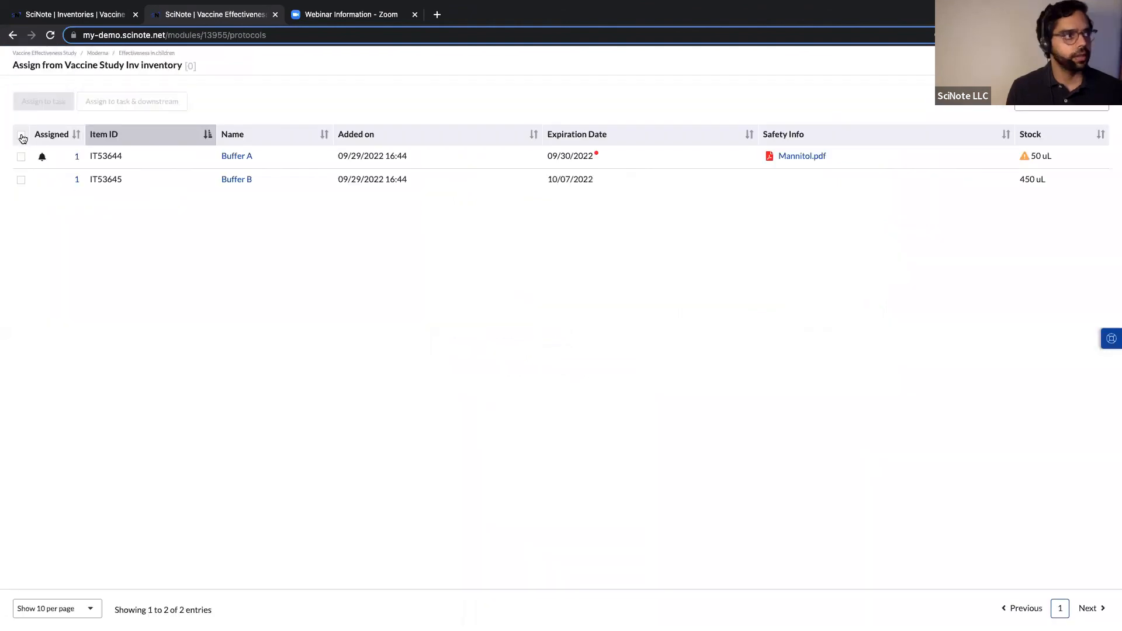
pyautogui.click(21, 136)
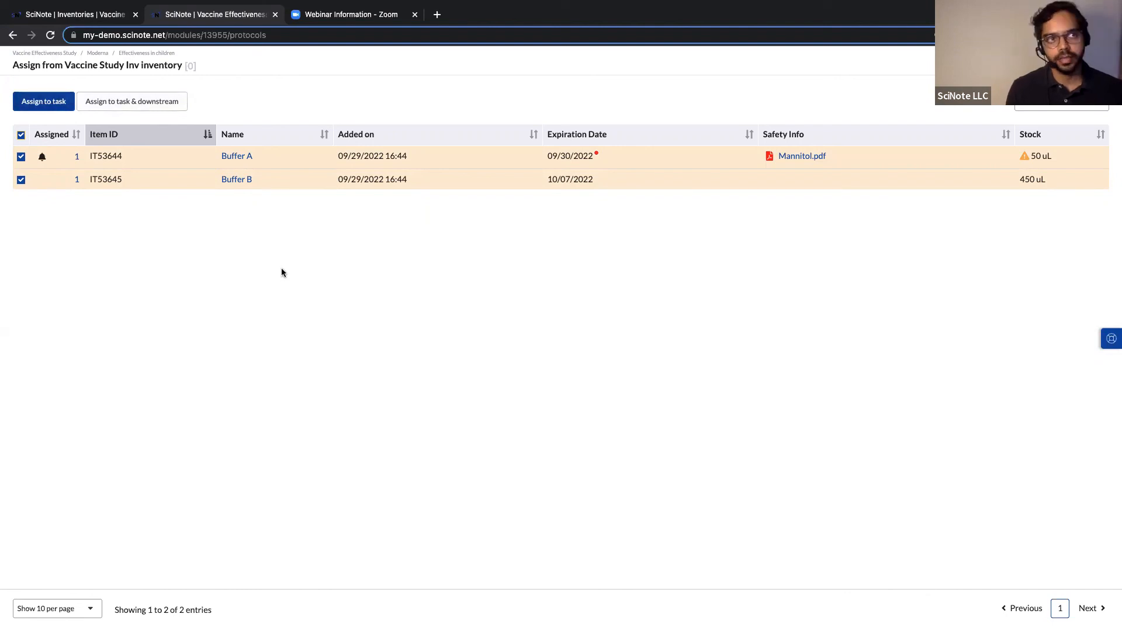
pyautogui.click(117, 104)
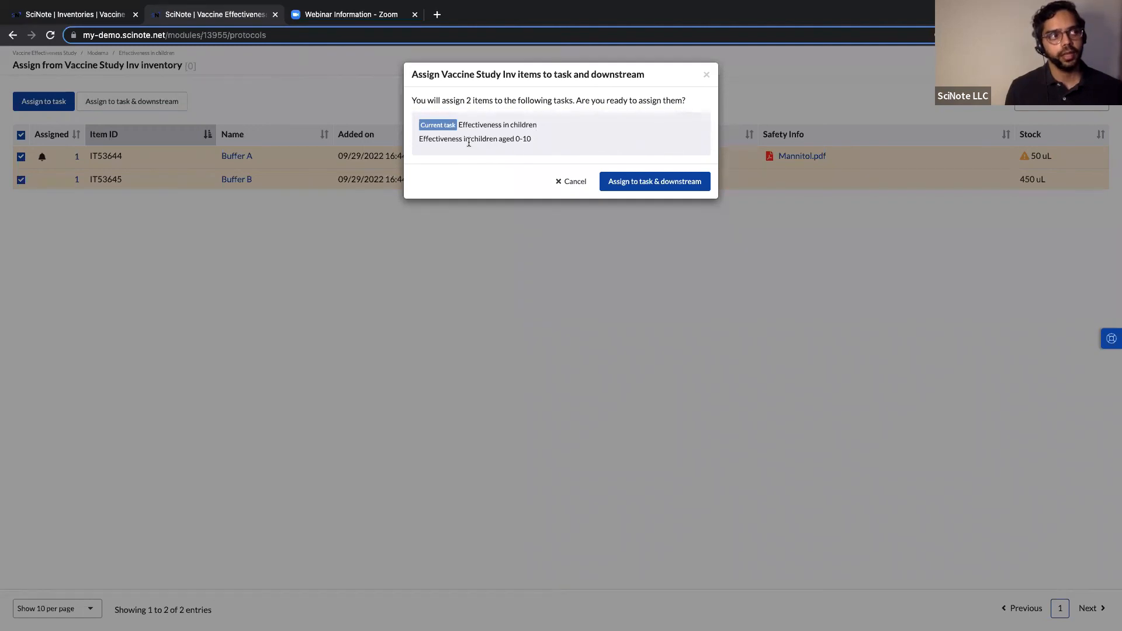
pyautogui.click(653, 180)
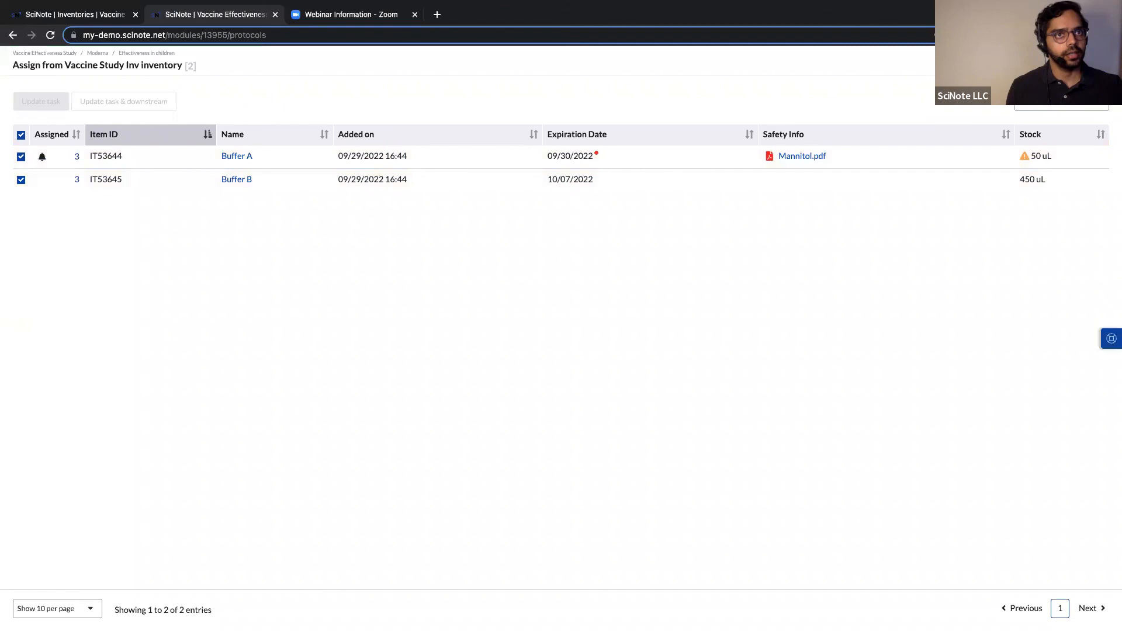
pyautogui.click(1103, 62)
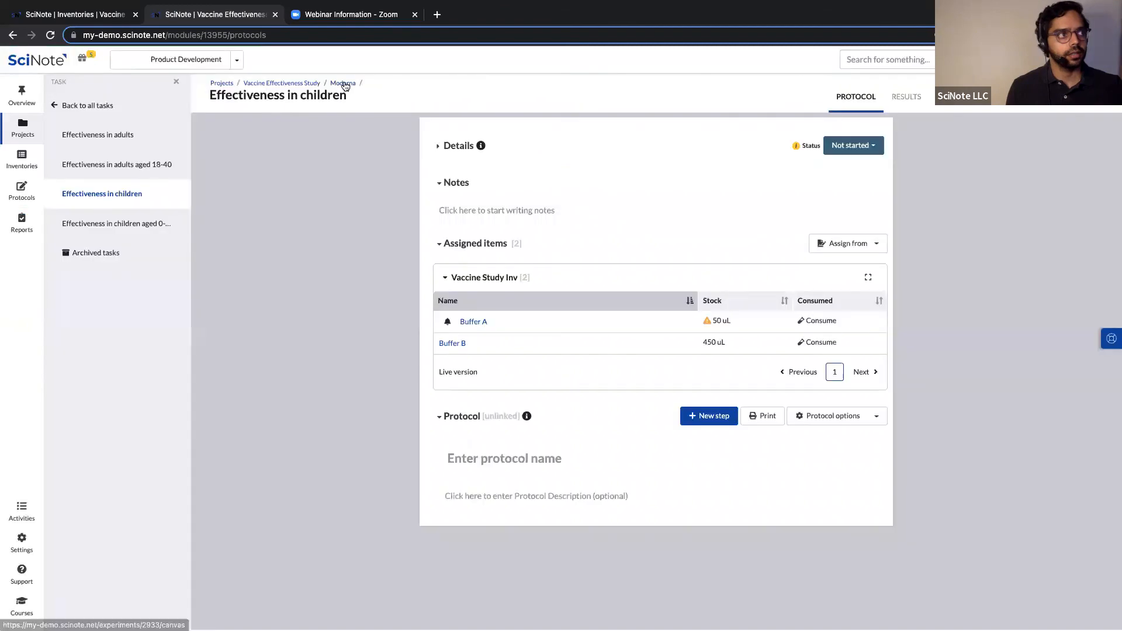
# Open the downstream 'Effectiveness in children aged 0-10' task and expand its Vaccine Study Inv items.
pyautogui.click(343, 83)
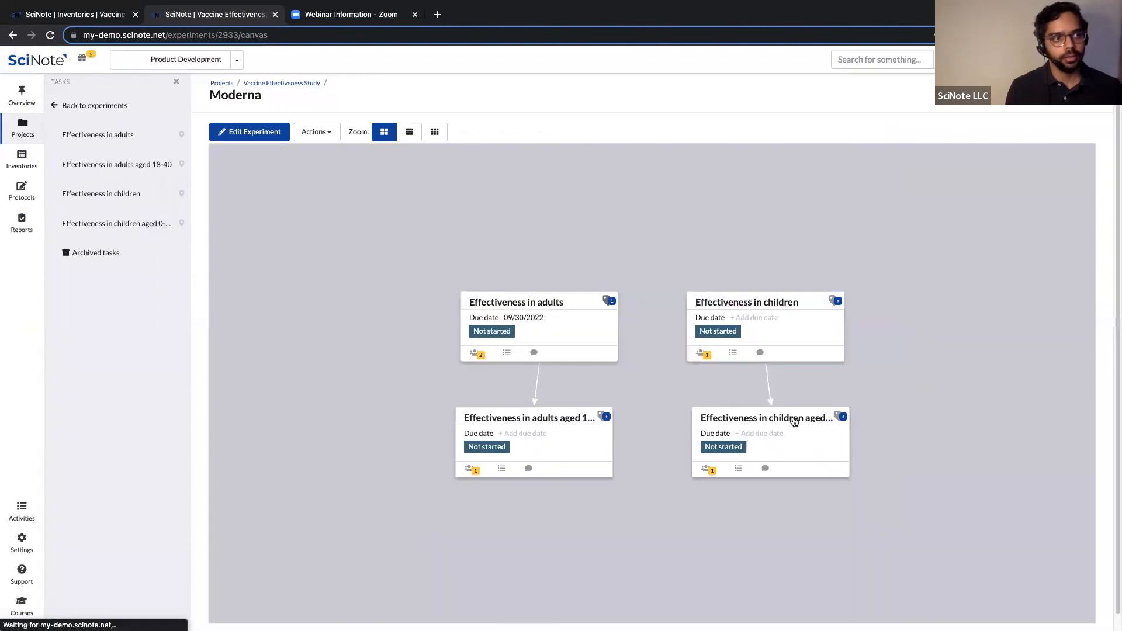
pyautogui.click(794, 420)
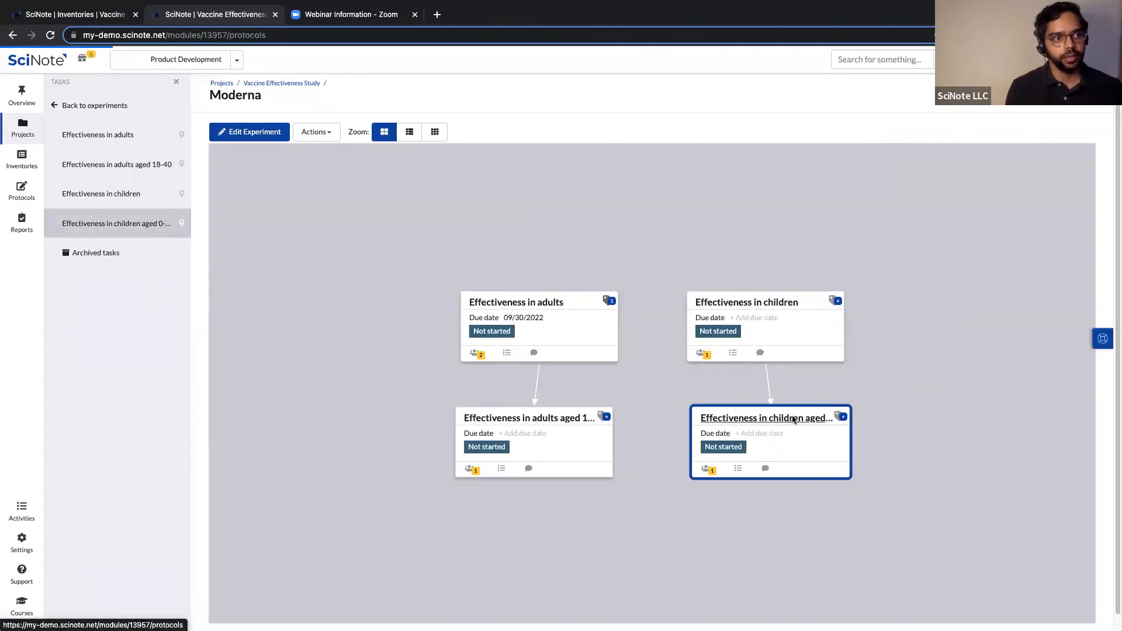
pyautogui.click(444, 280)
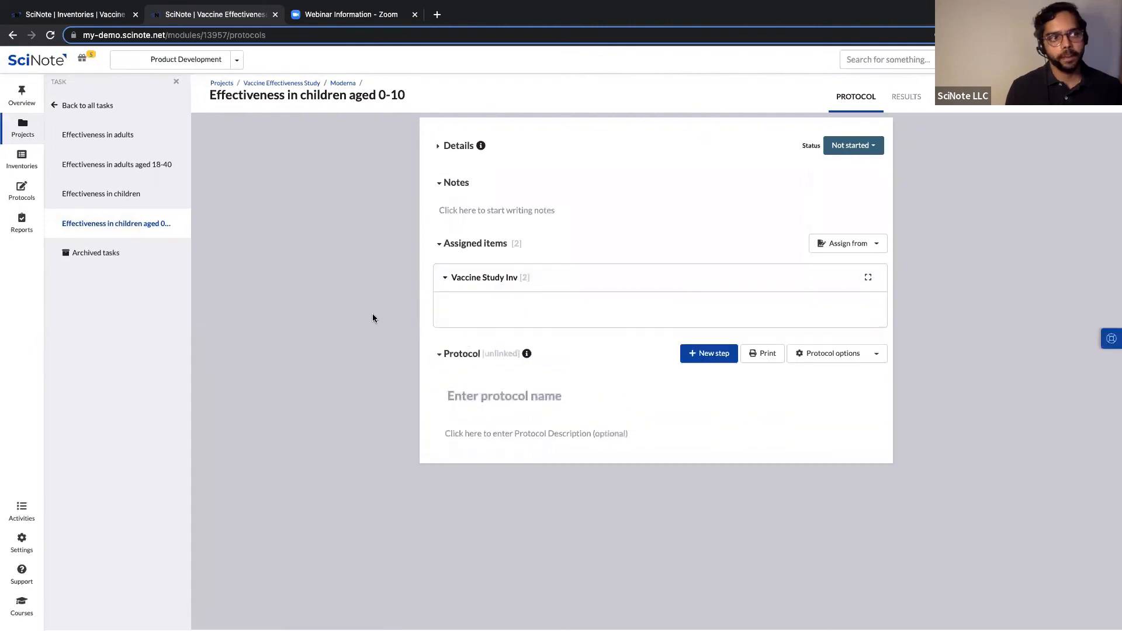